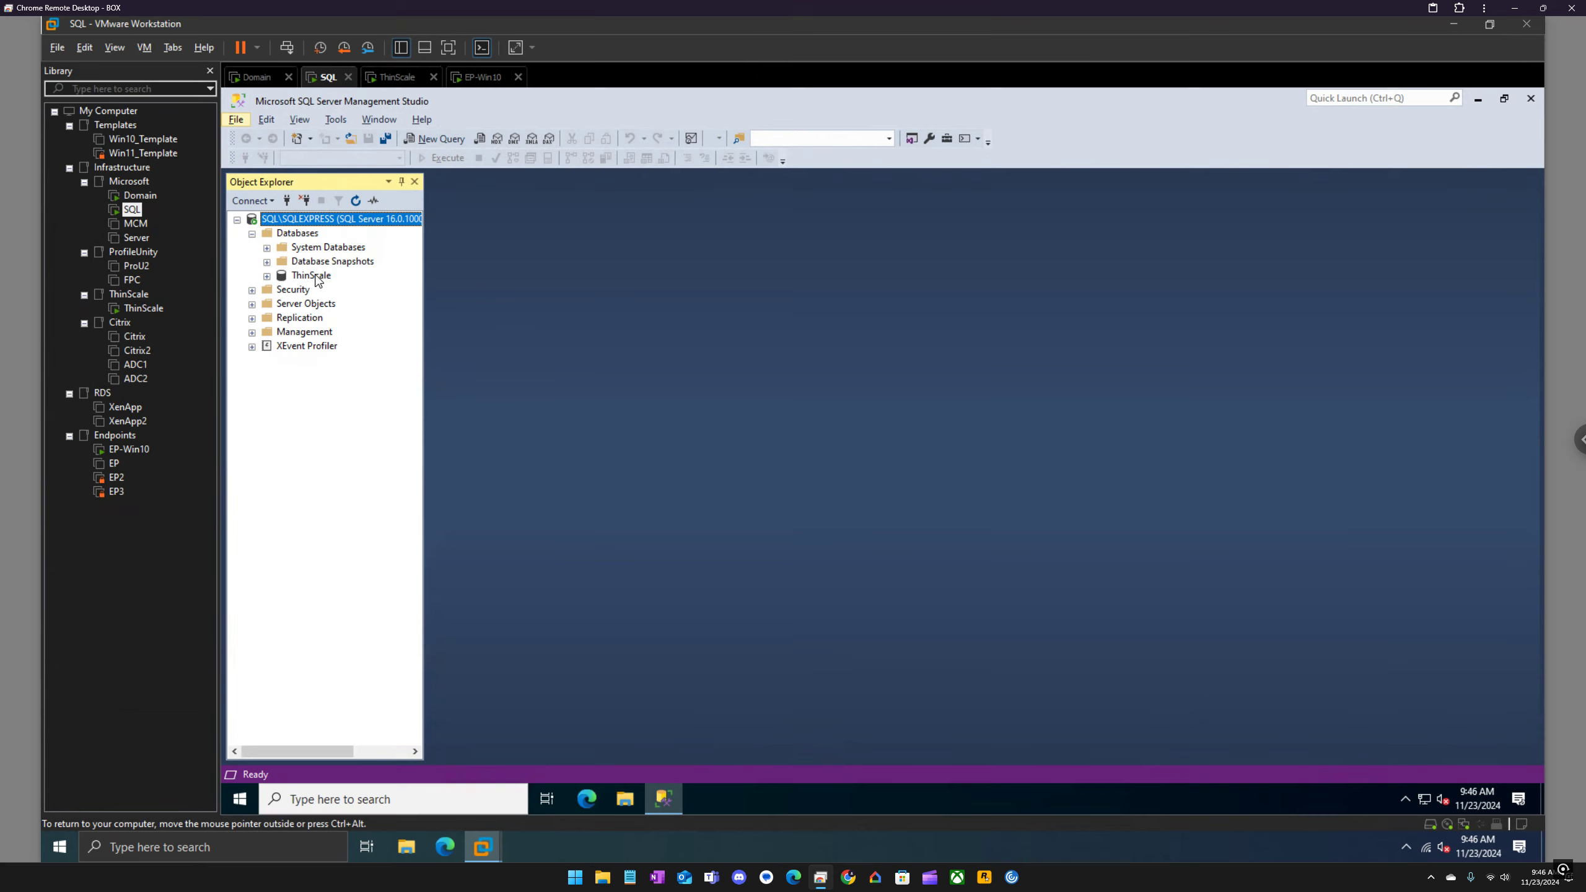
key(Right)
key(Right)
key(Right)
key(Right)
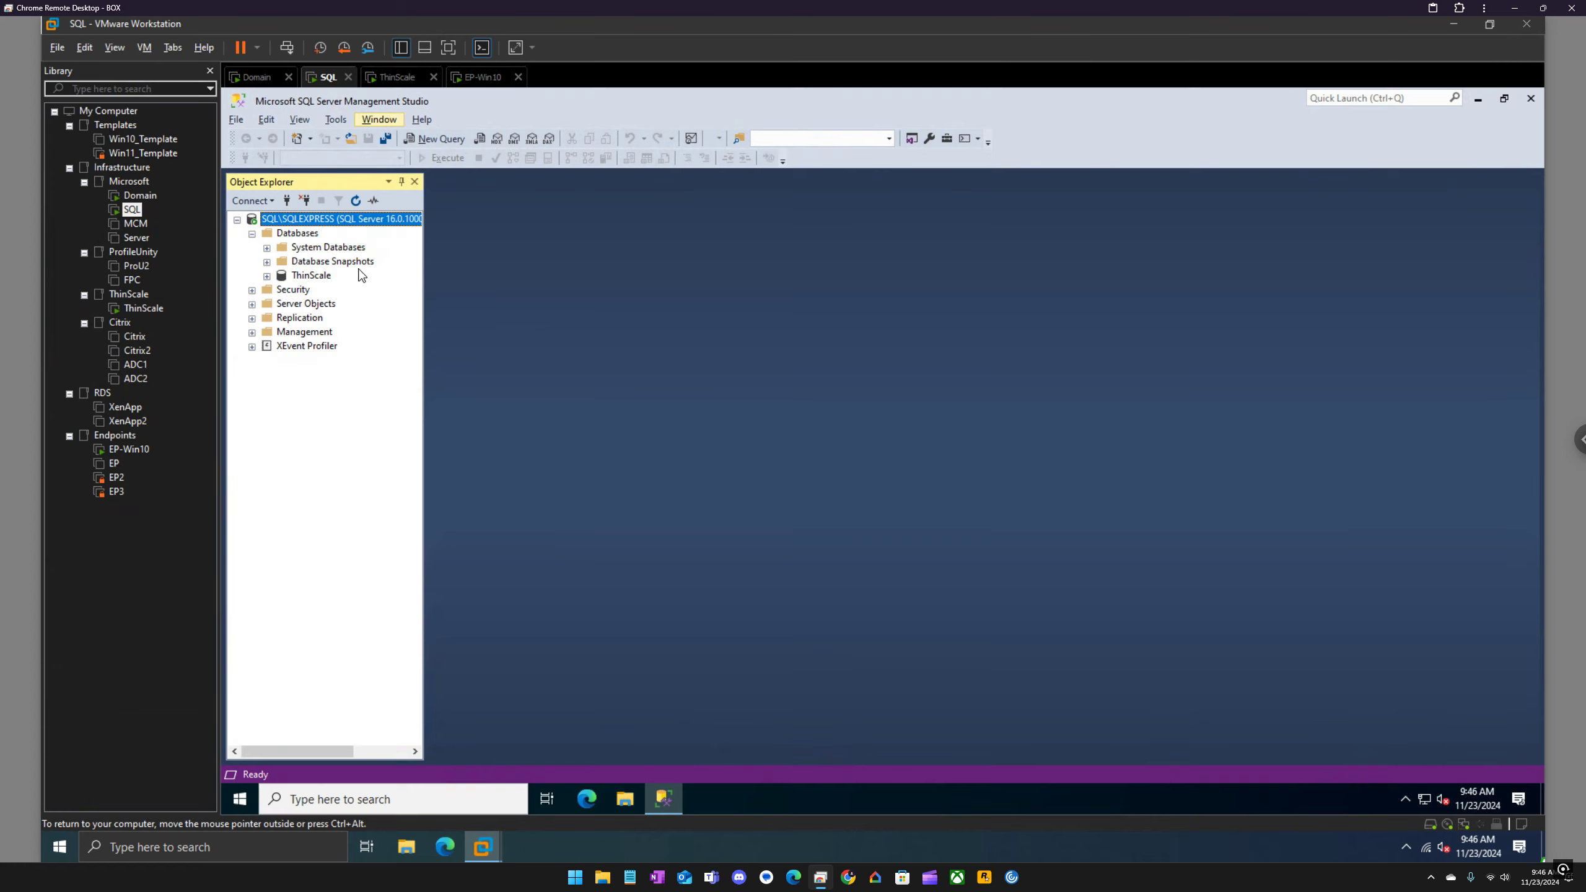
Step: Browse to the SQL folder inside Microsoft on the Storage (D:) drive in File Explorer to view the SQL installers
click(406, 846)
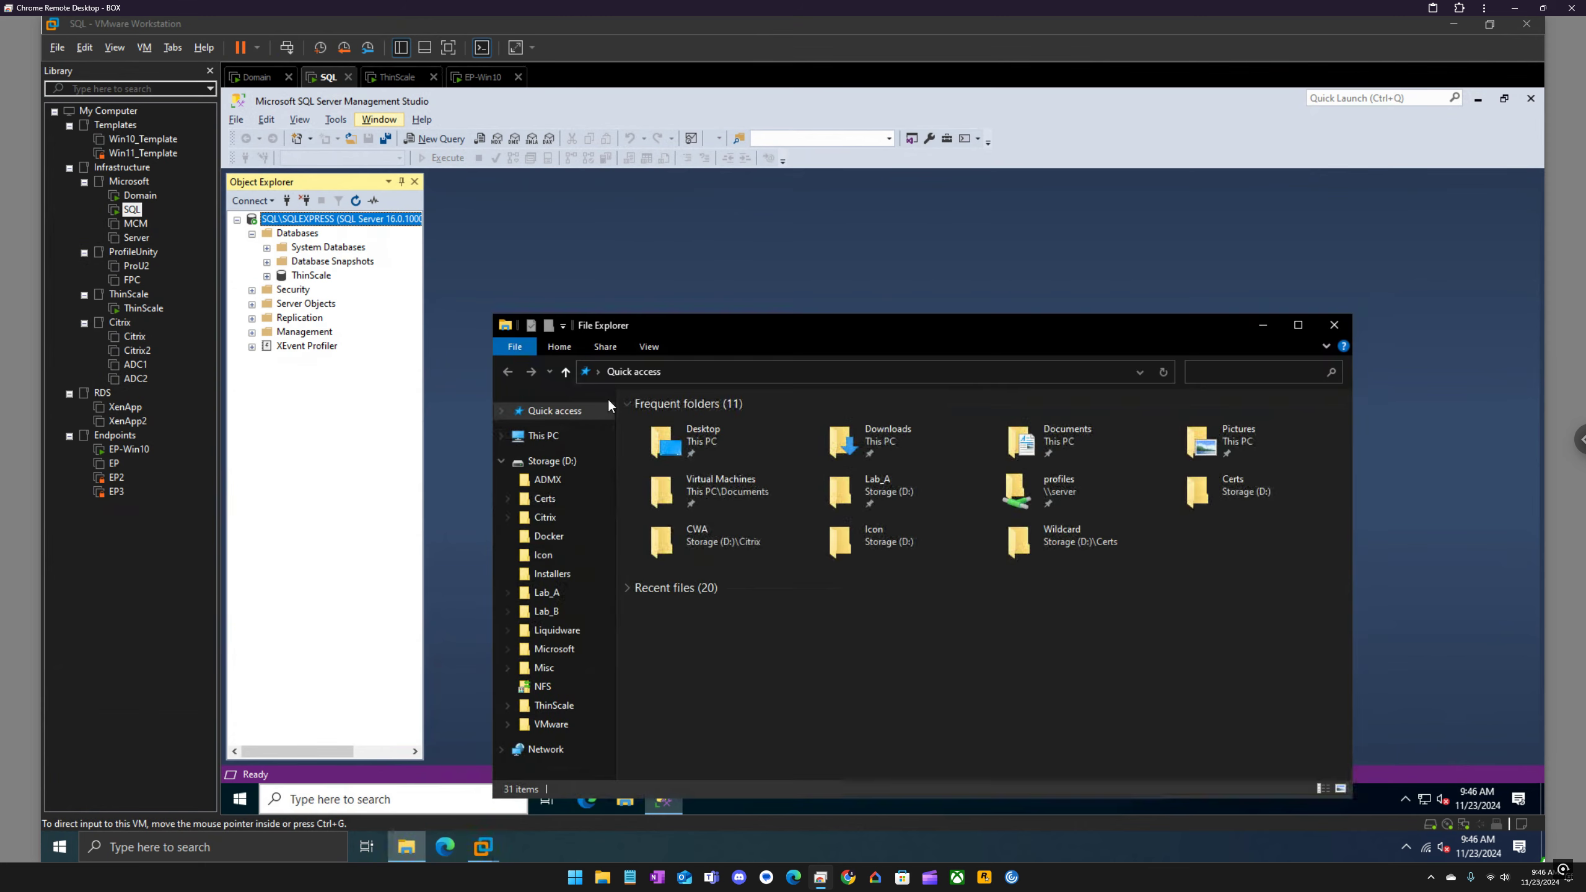
click(552, 460)
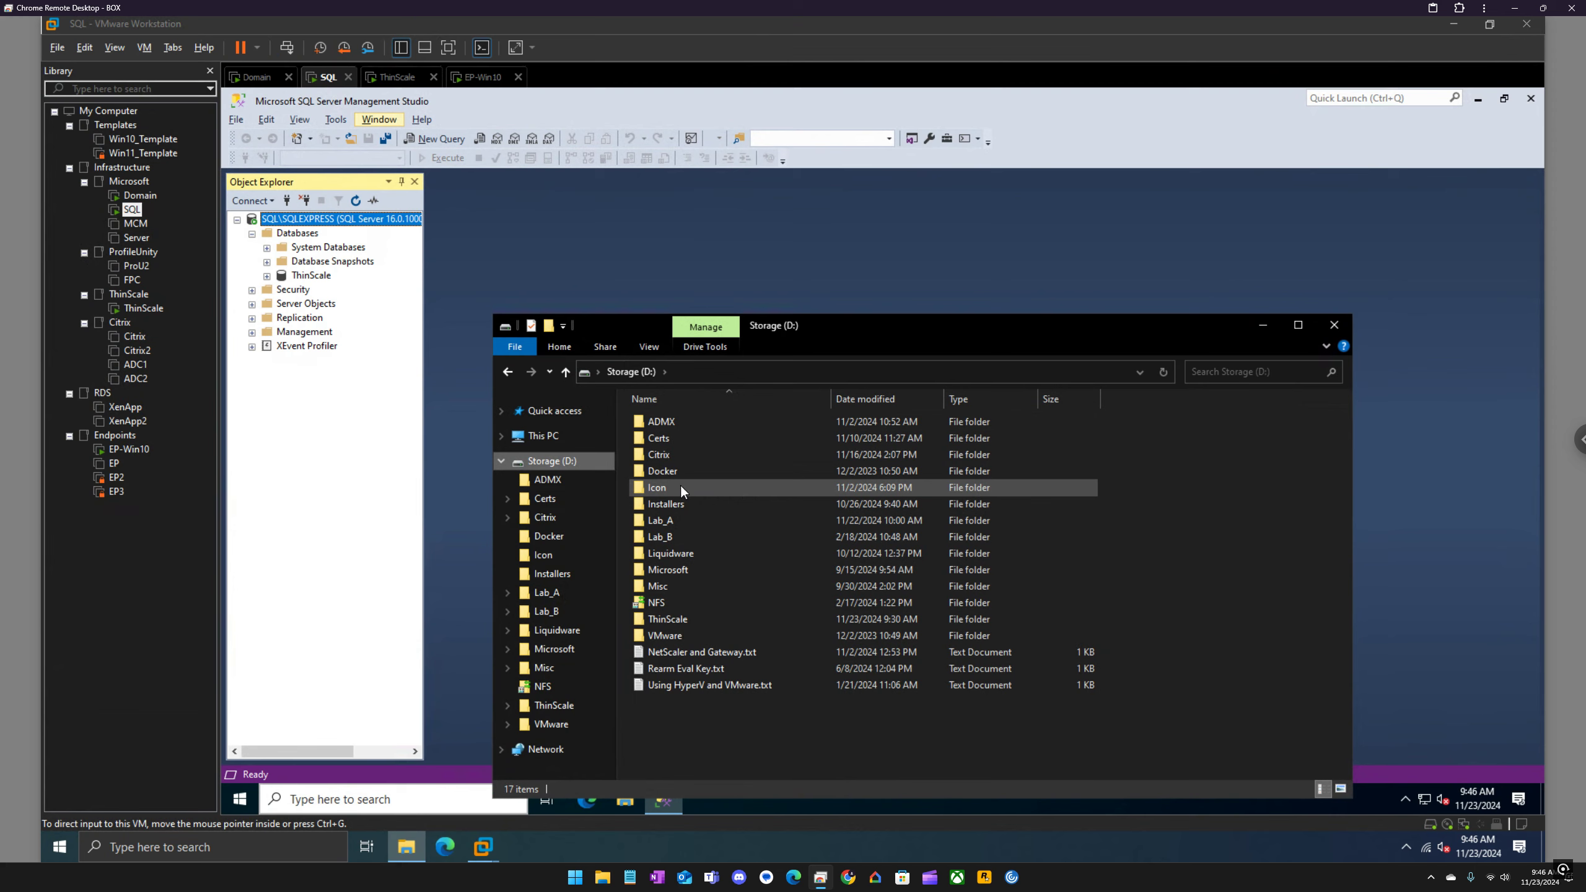
click(674, 570)
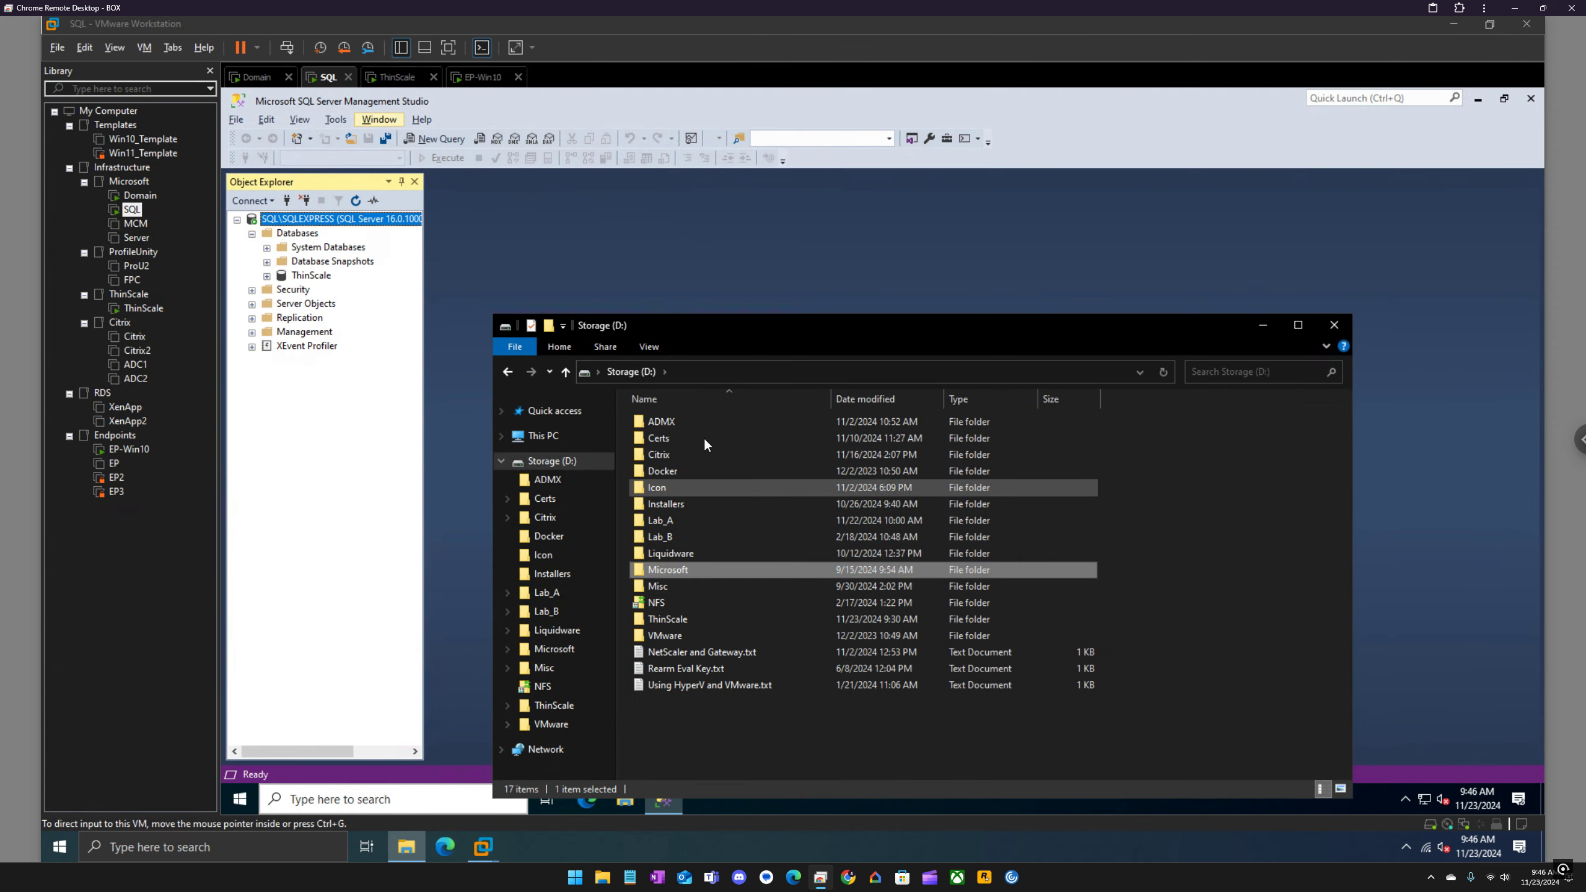
double_click(670, 572)
double_click(672, 422)
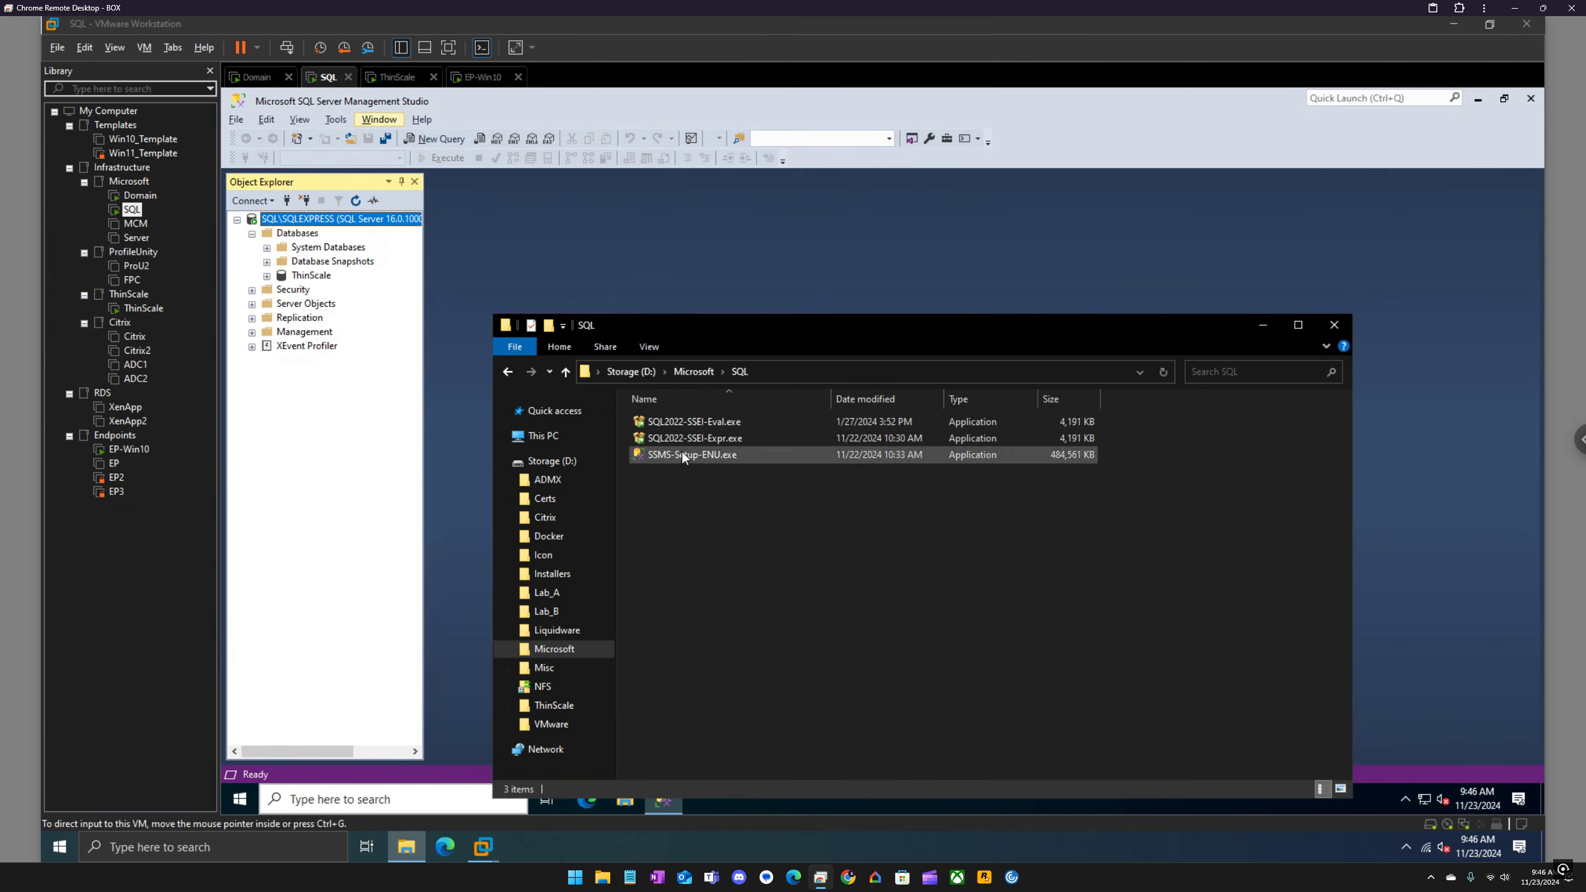
mouse_move(691, 455)
Step: Look at the installation images in Microsoft's Server\2025 folder and close File Explorer
click(697, 371)
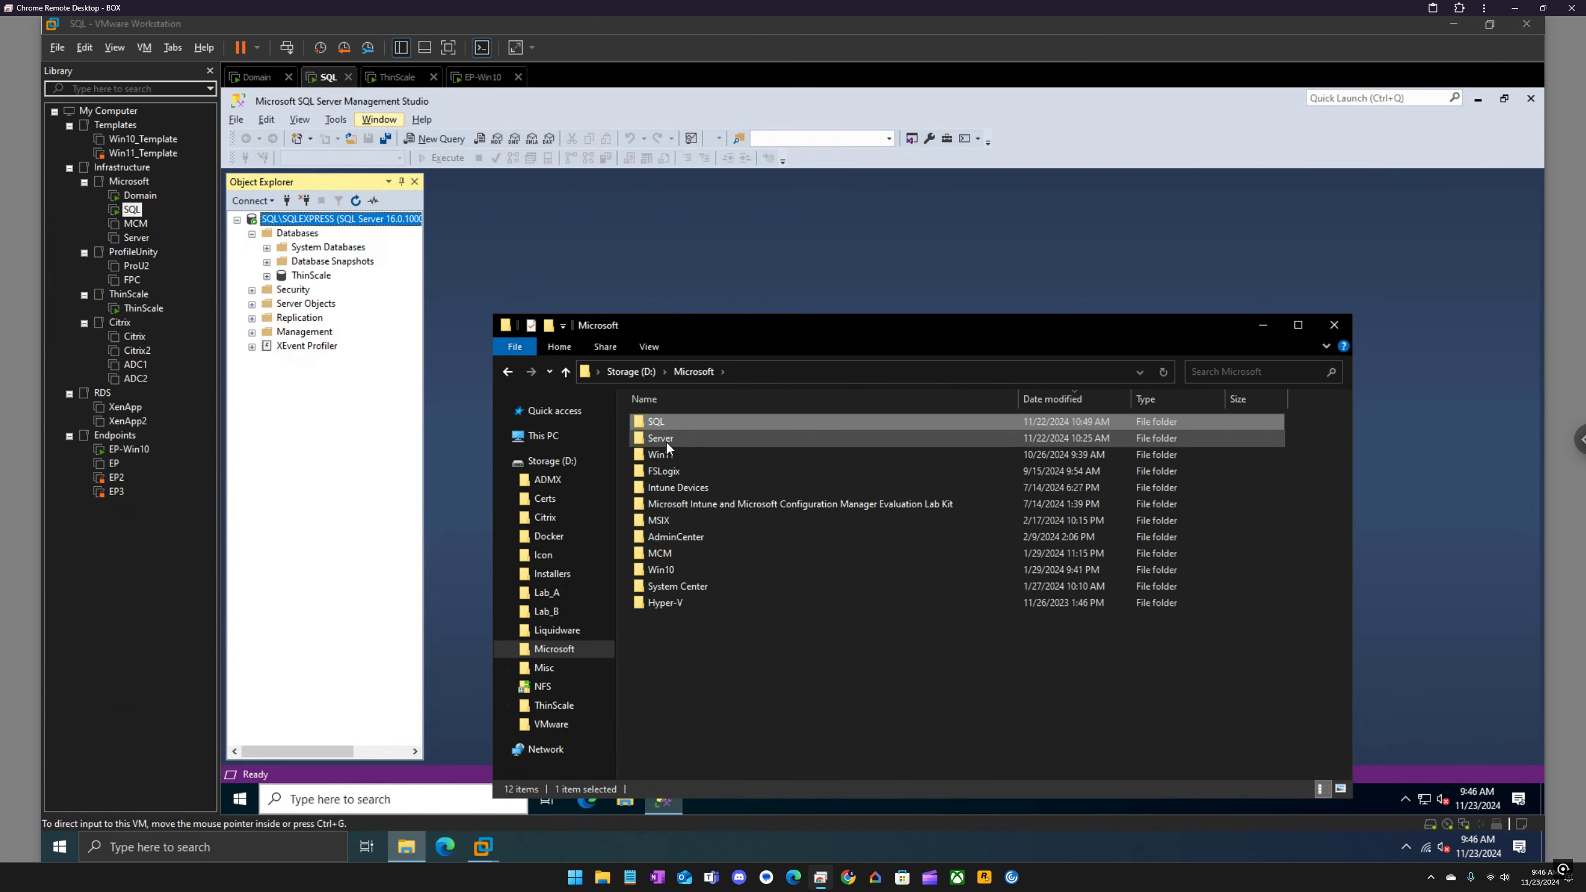
double_click(667, 442)
double_click(657, 438)
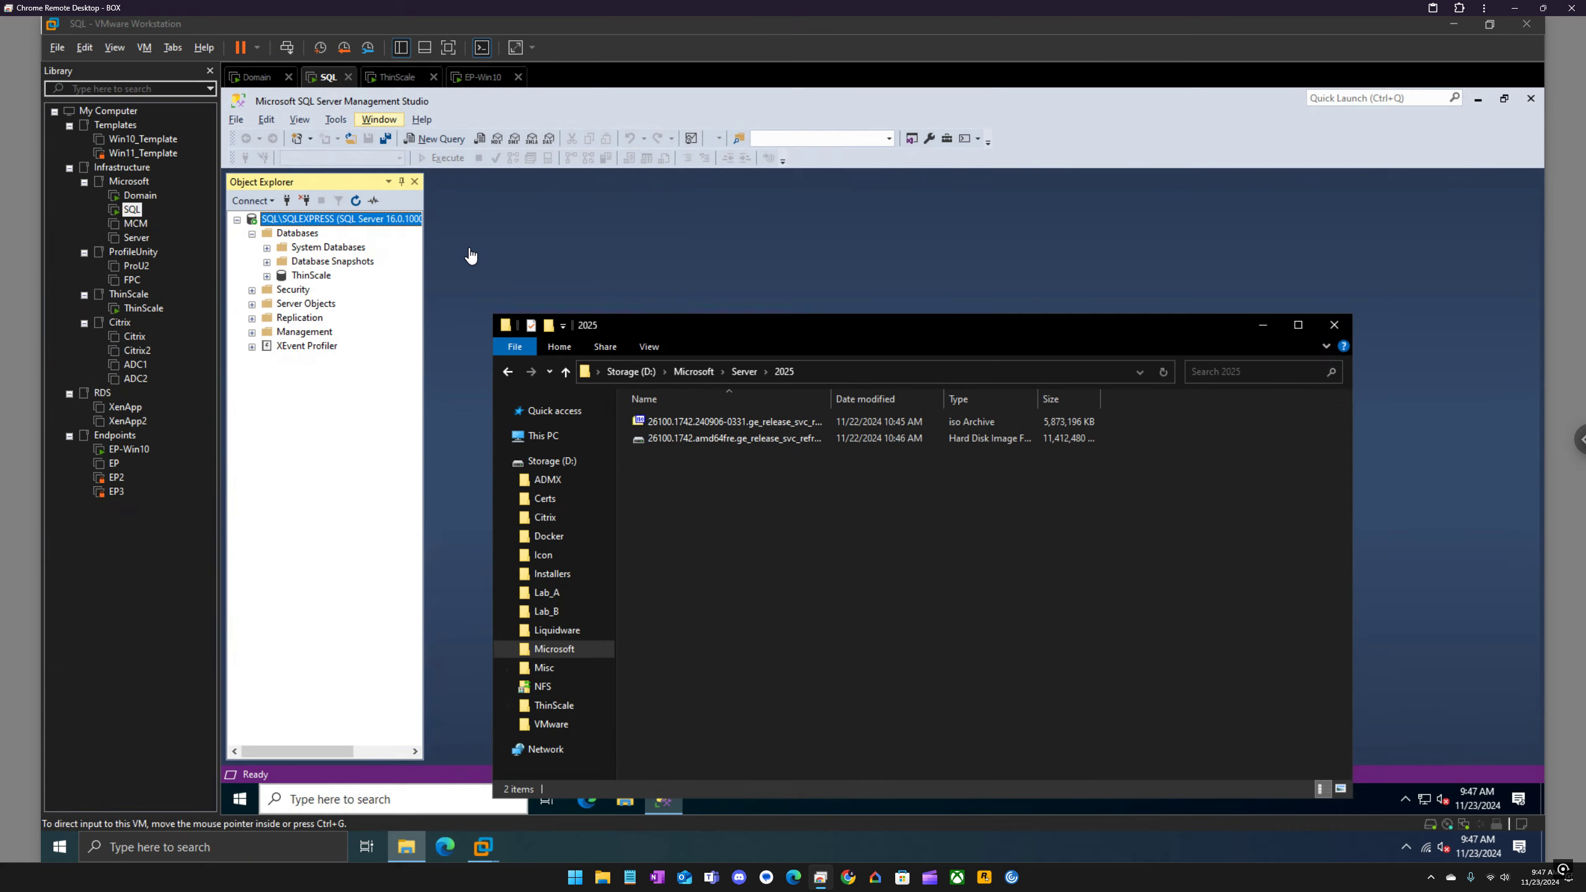
click(1330, 325)
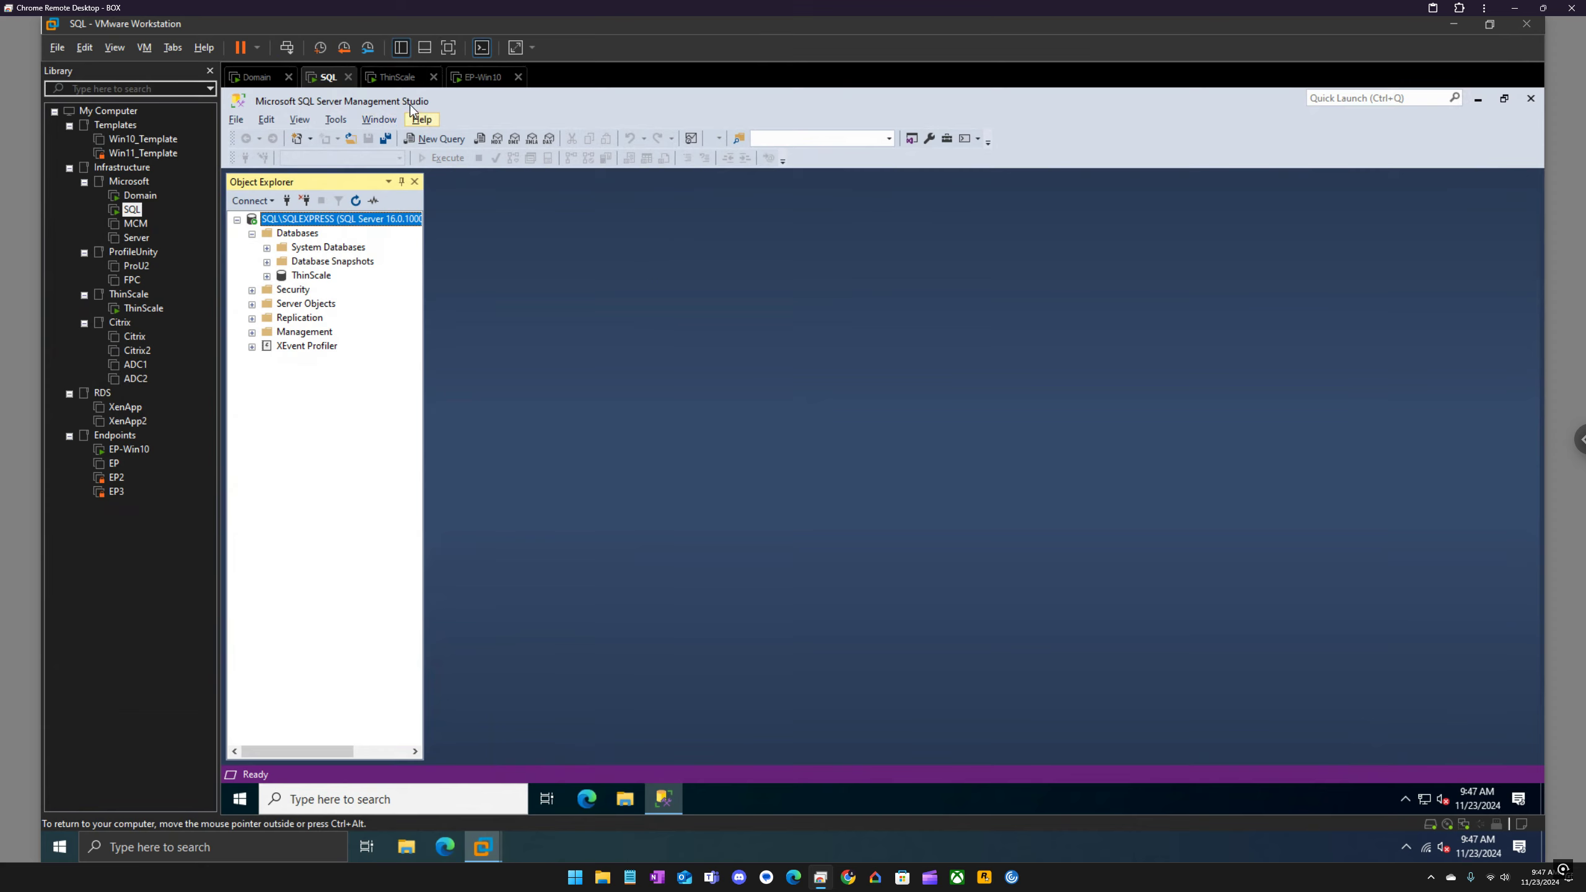
Step: Review the Security and Connections pages of the SQL\SQLEXPRESS server properties, leaving the settings as they are
right_click(331, 222)
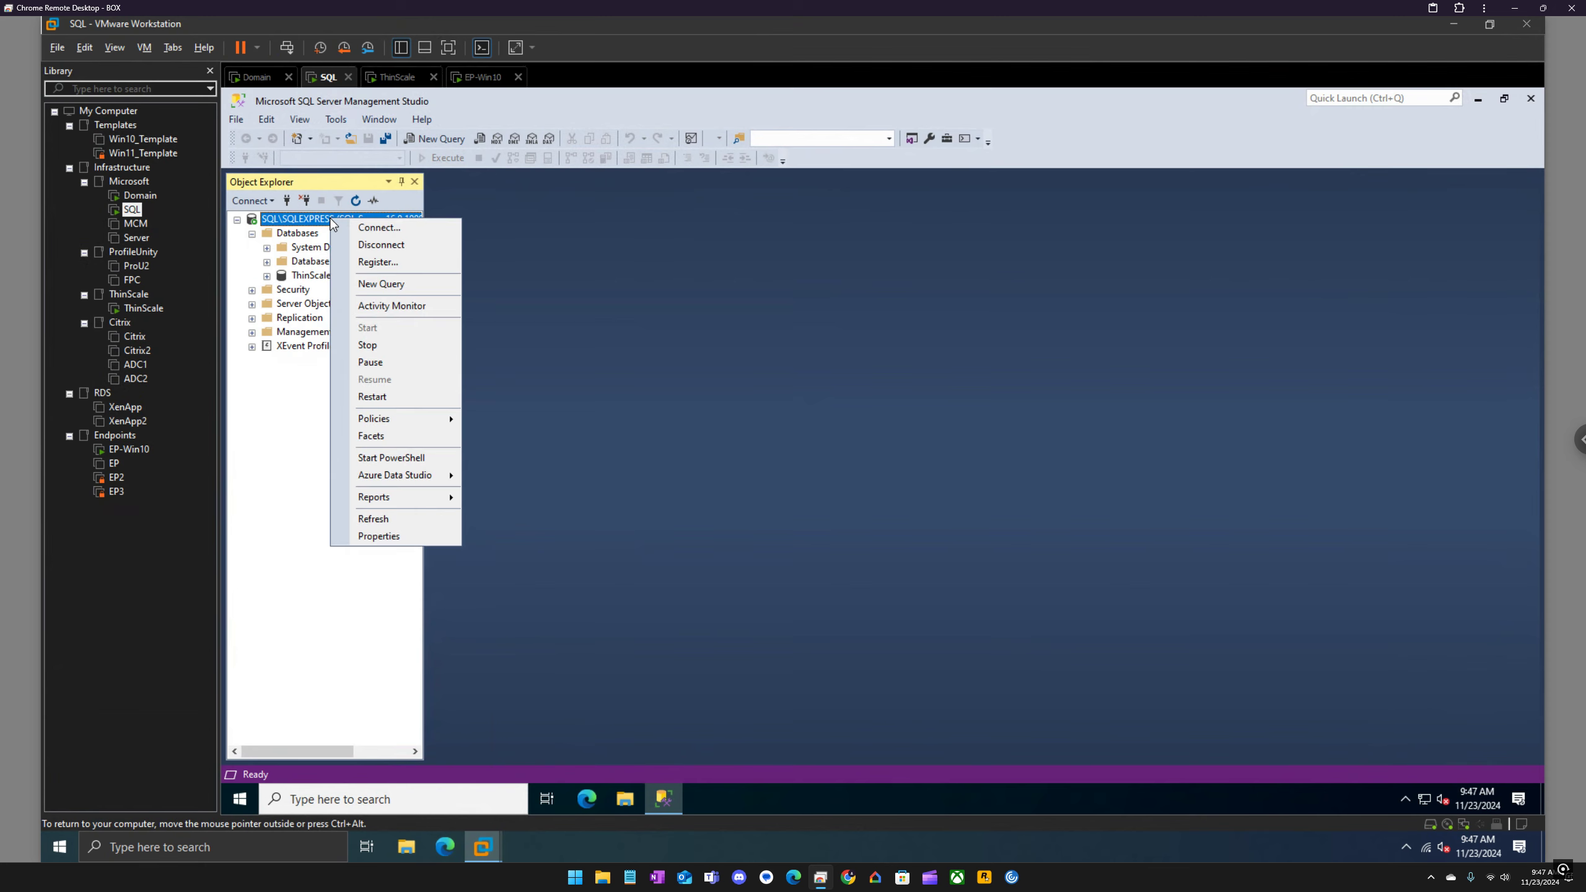
click(420, 536)
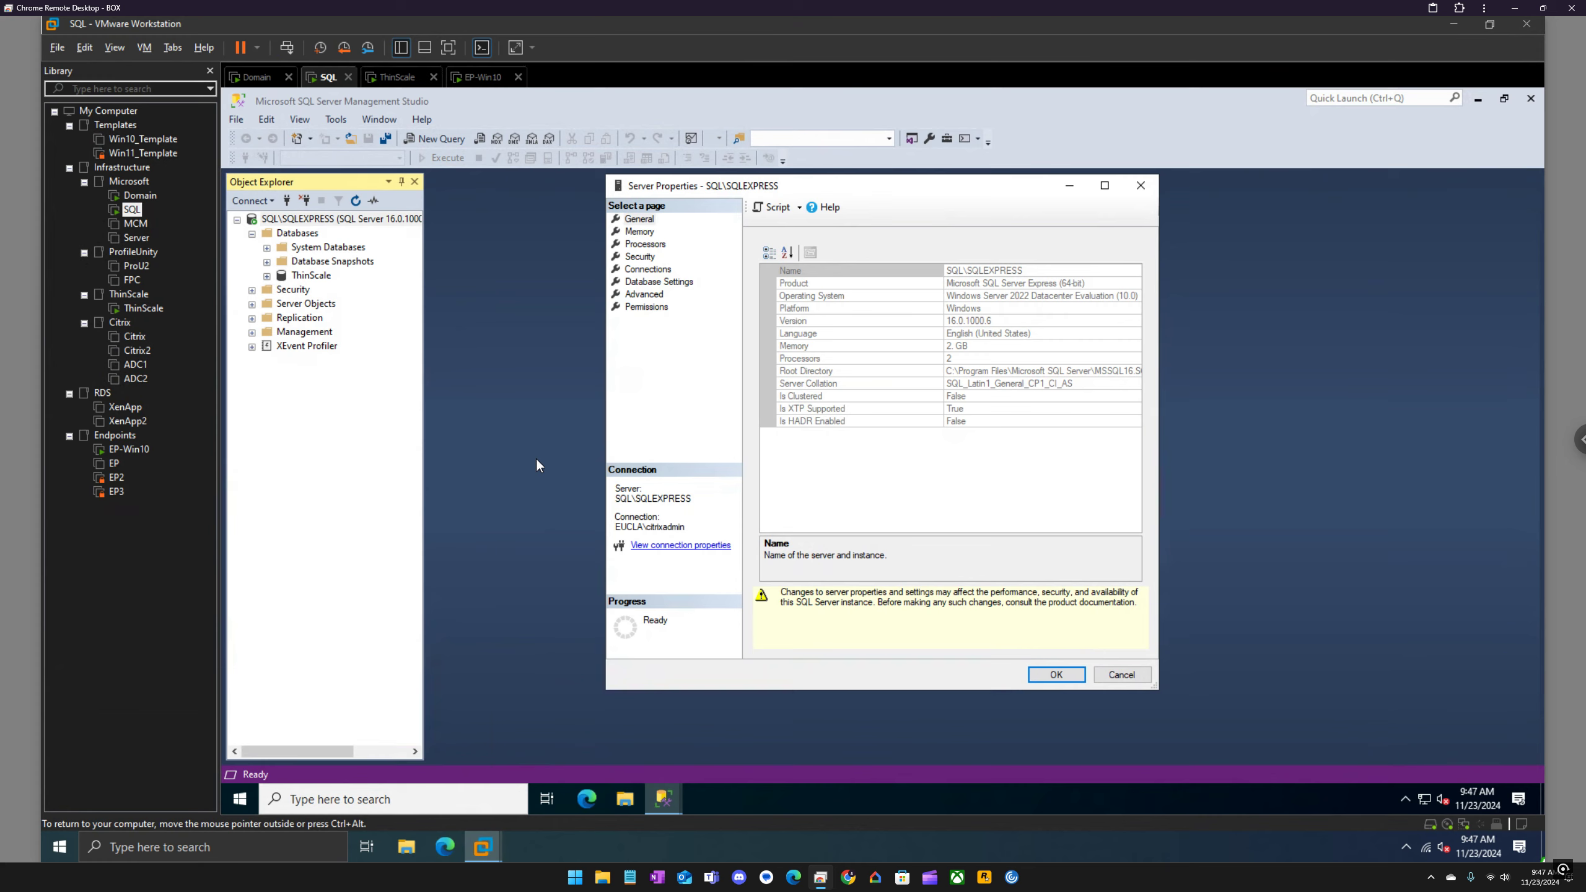
click(645, 259)
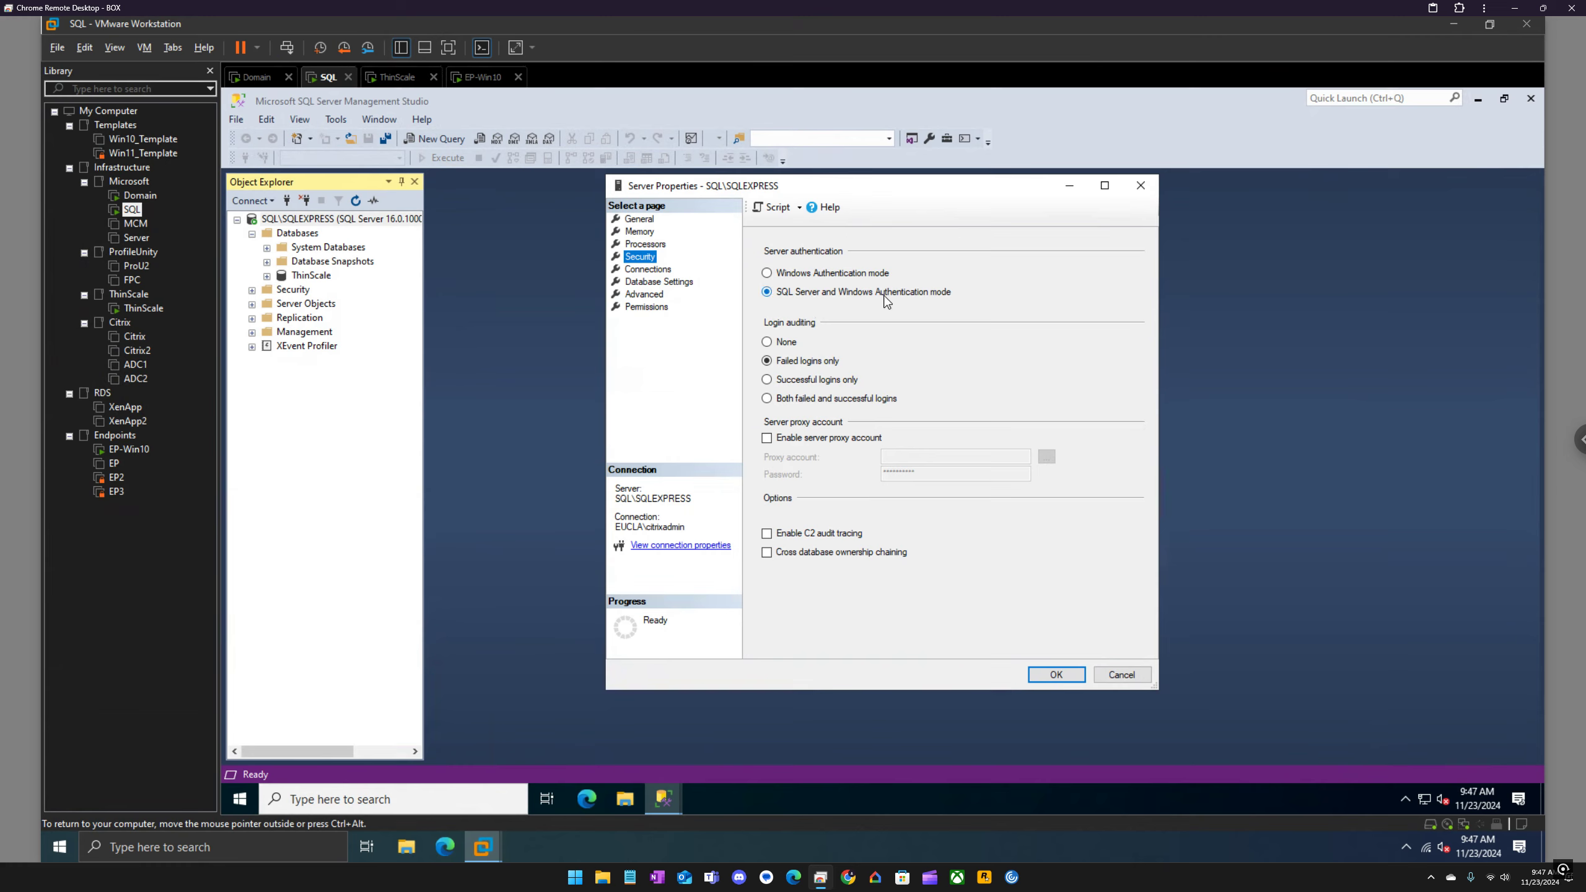
click(661, 271)
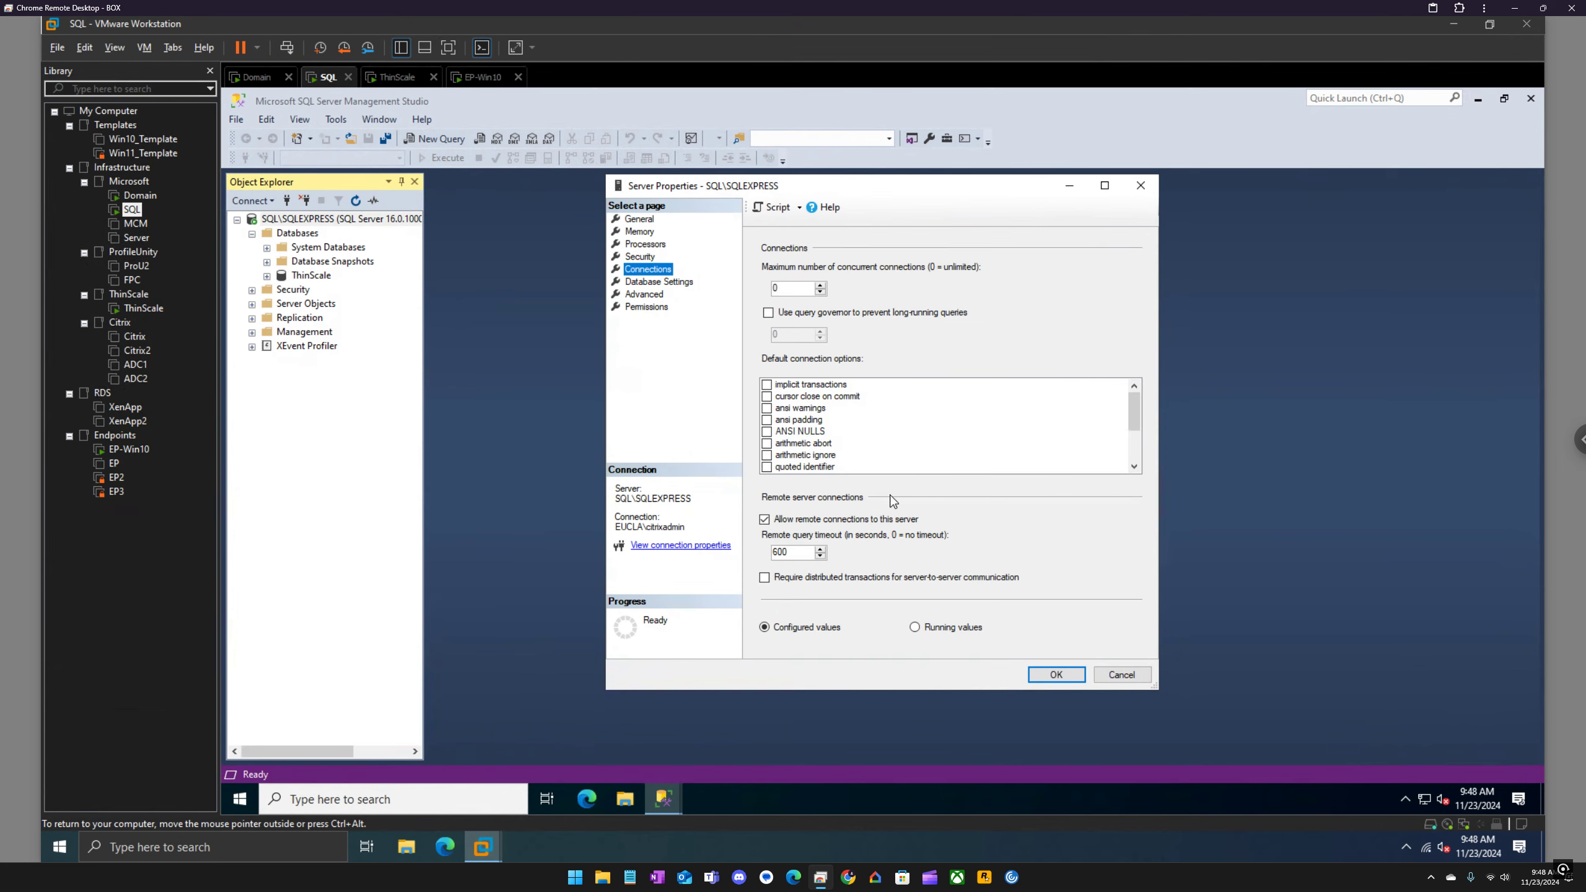
click(1141, 186)
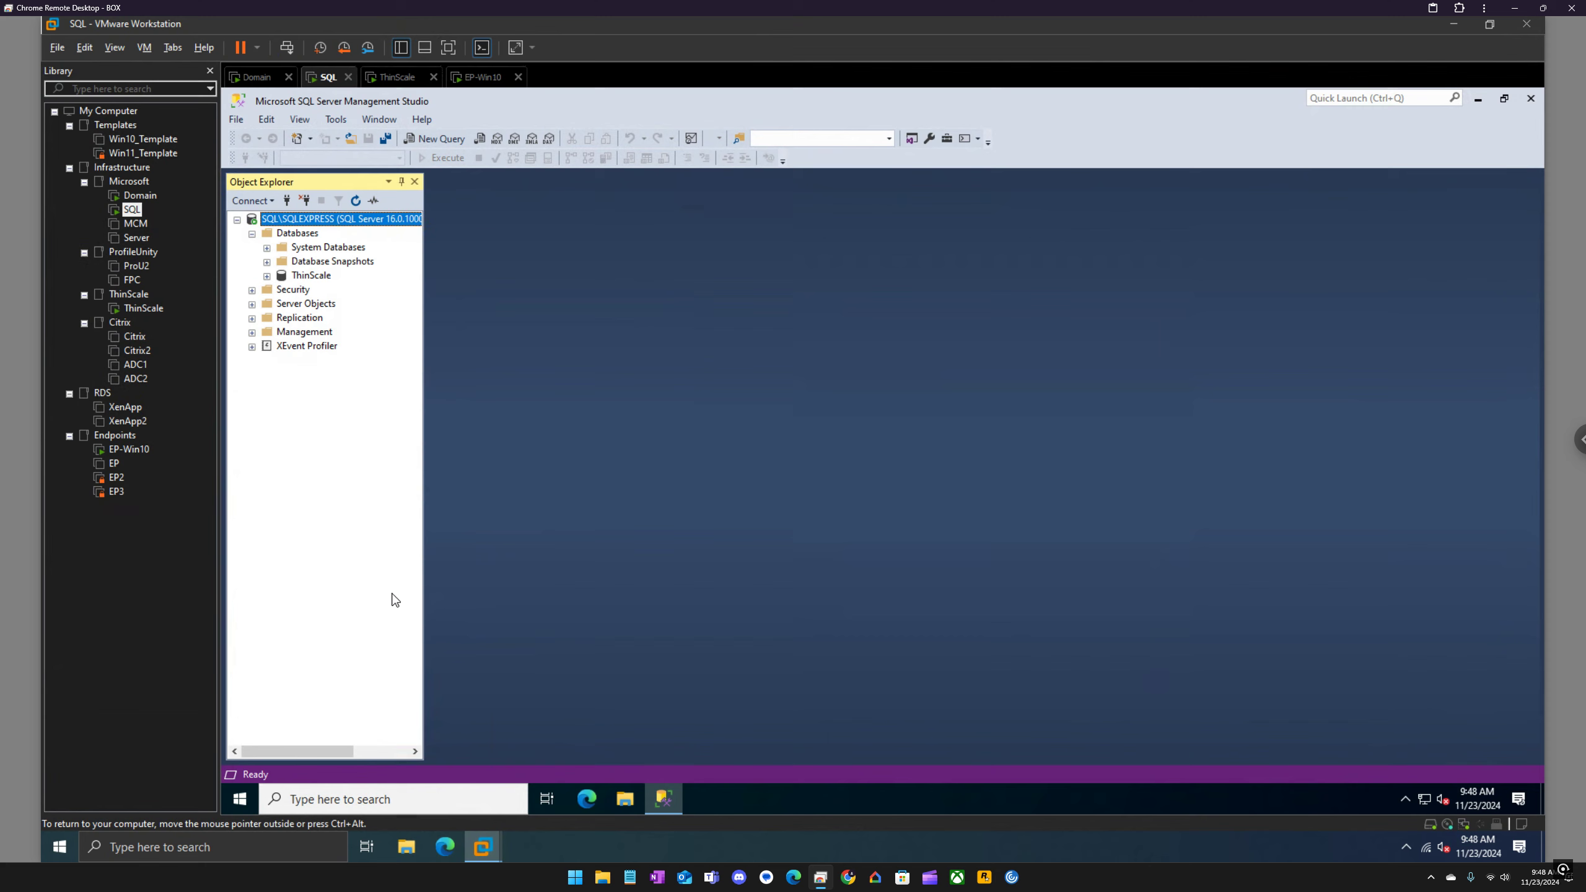
Step: Launch SQL Server 2022 Configuration Manager on the SQL machine and allow it to make changes to the device
click(239, 799)
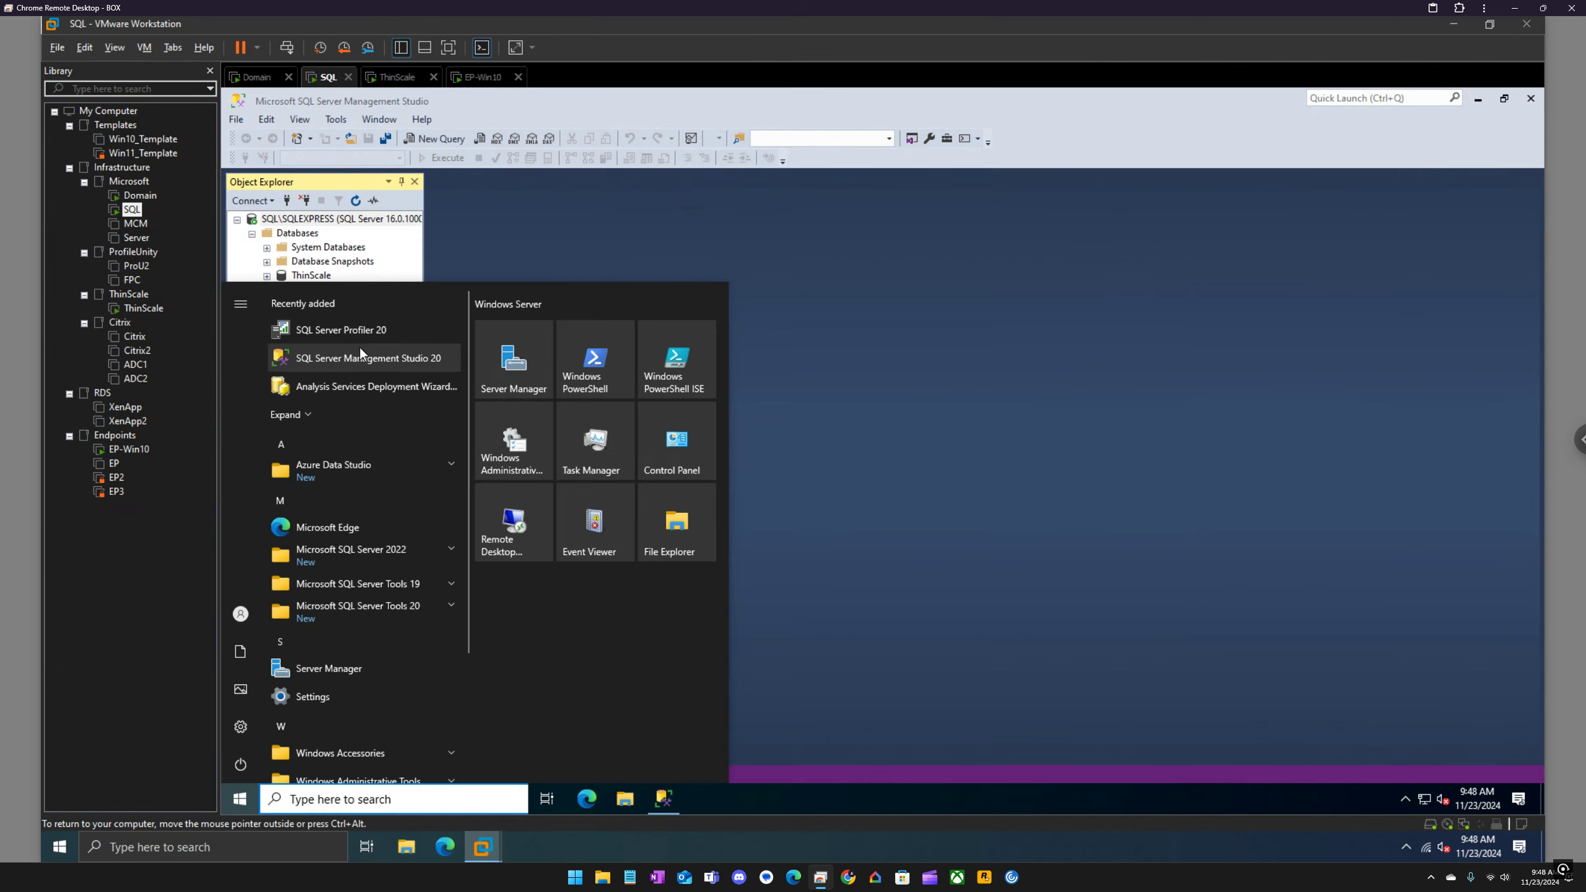
click(396, 606)
click(395, 554)
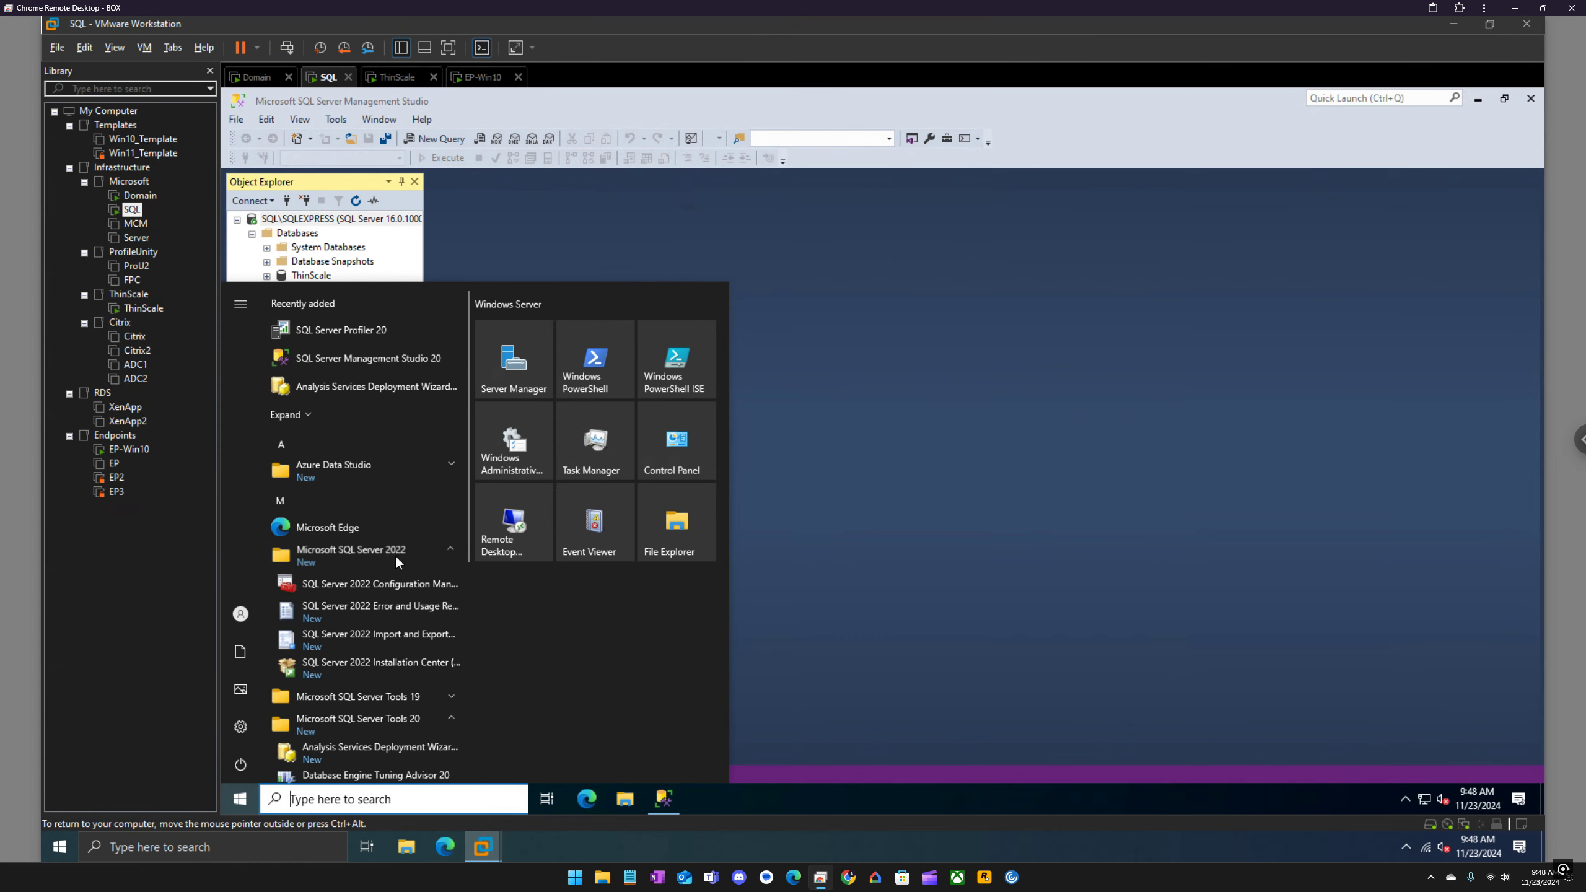
click(393, 583)
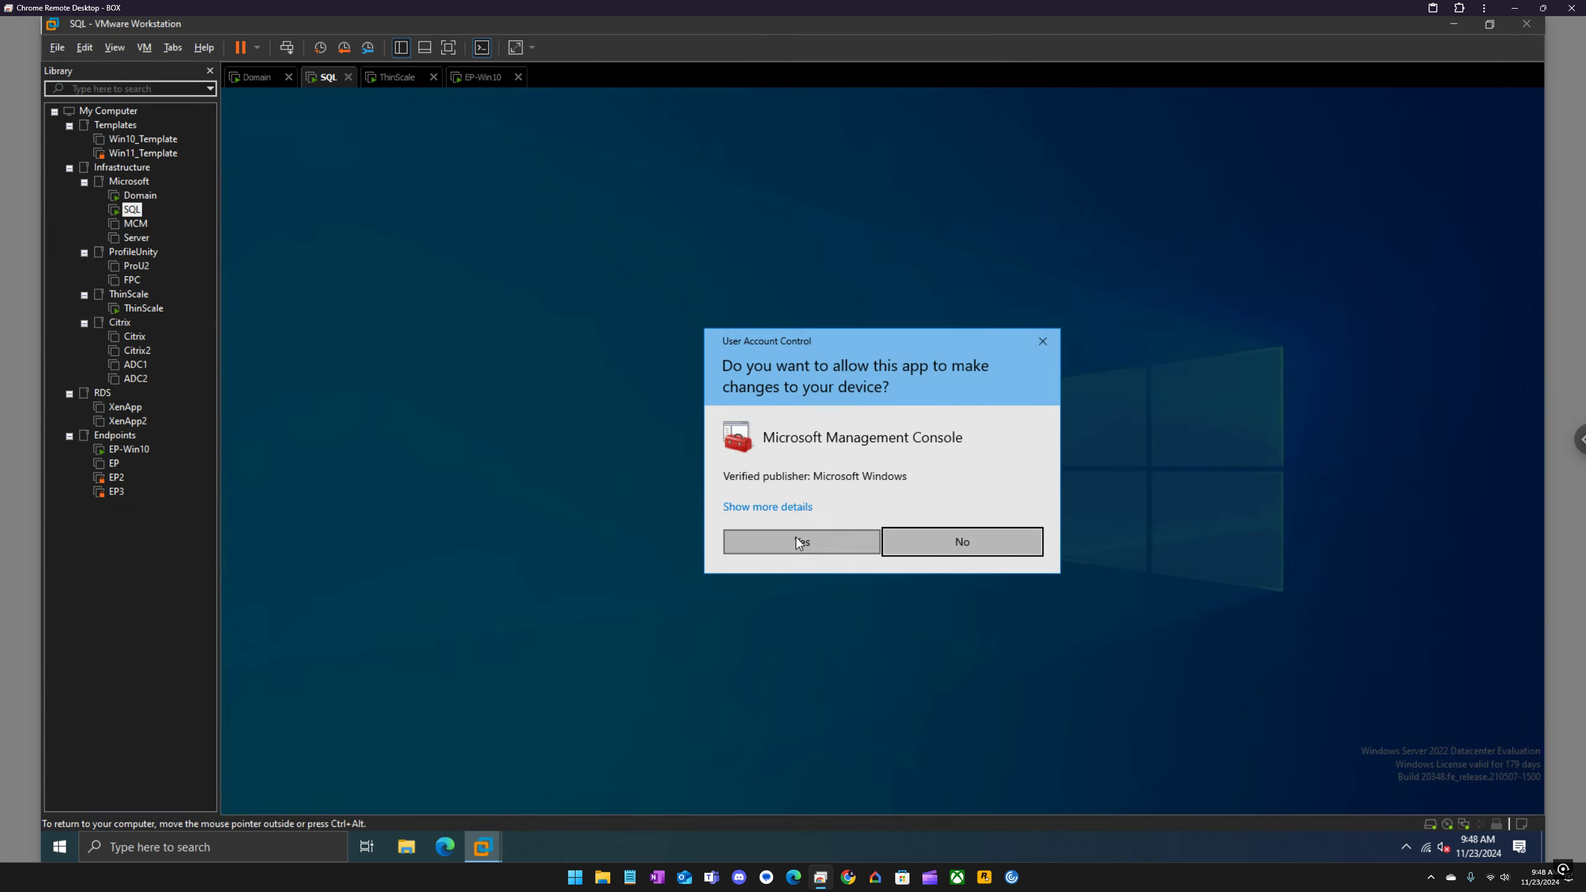
click(796, 536)
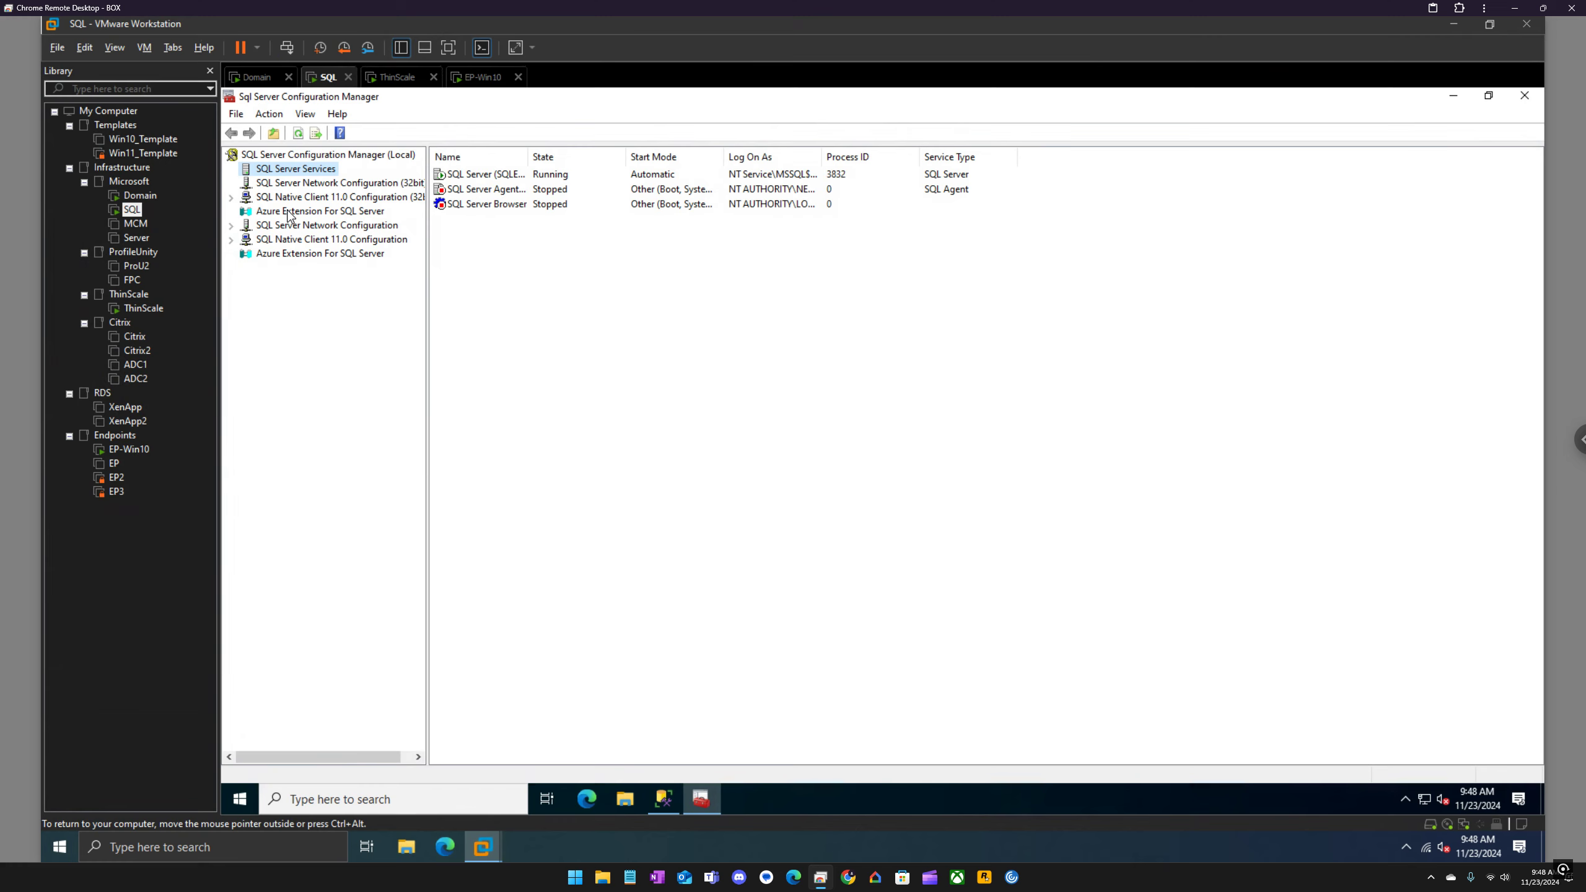
Step: Inspect the TCP/IP properties under Protocols for SQLEXPRESS, including the IPAll TCP port, and close them without changes
click(231, 226)
click(263, 241)
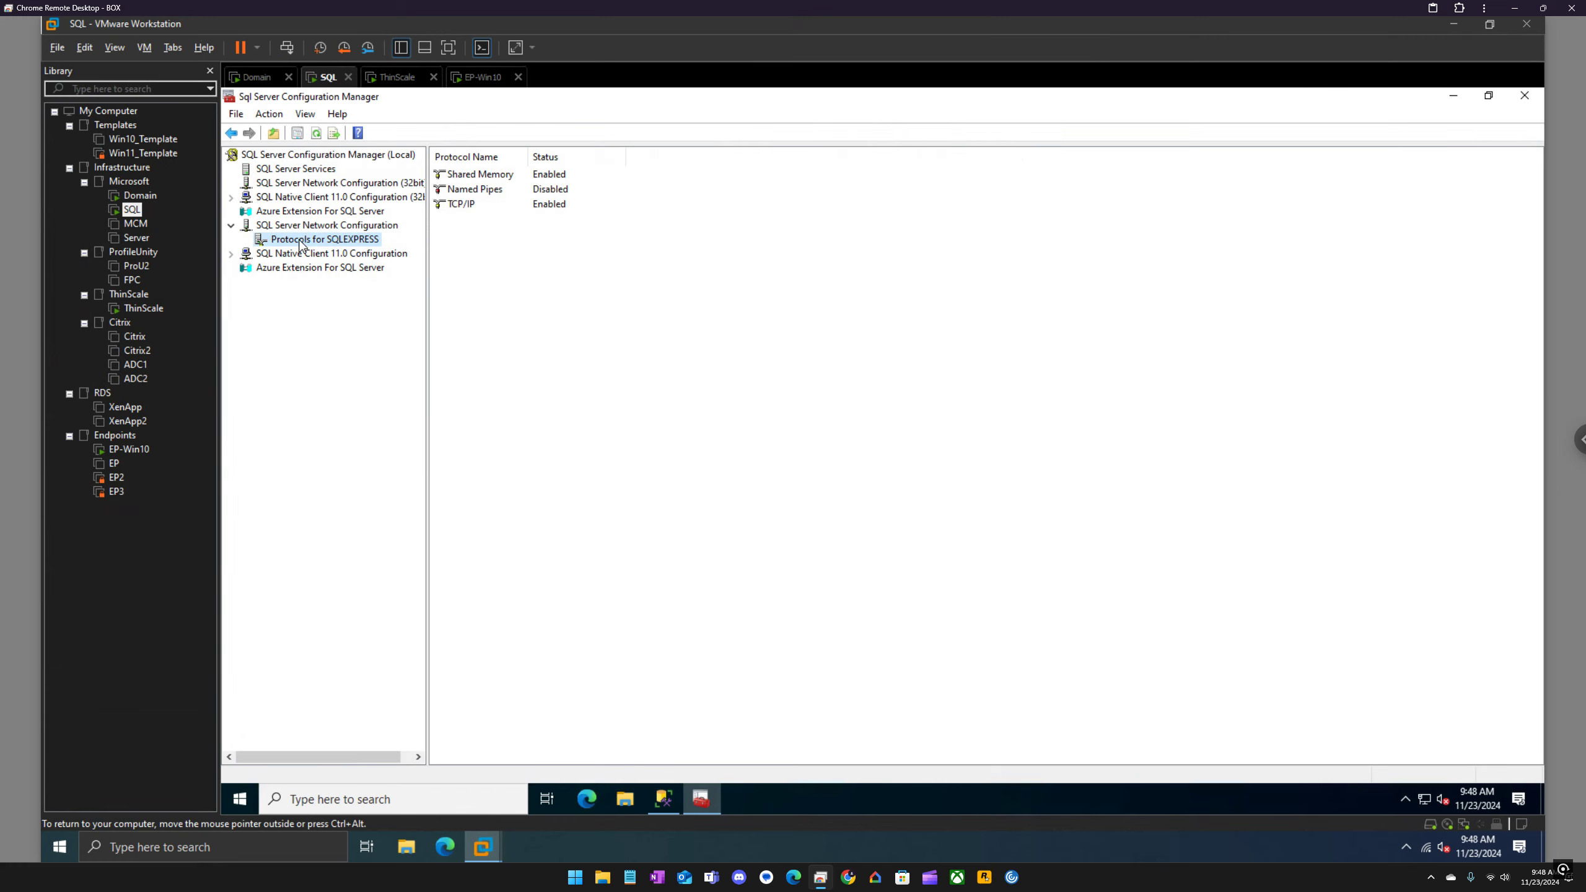
click(473, 211)
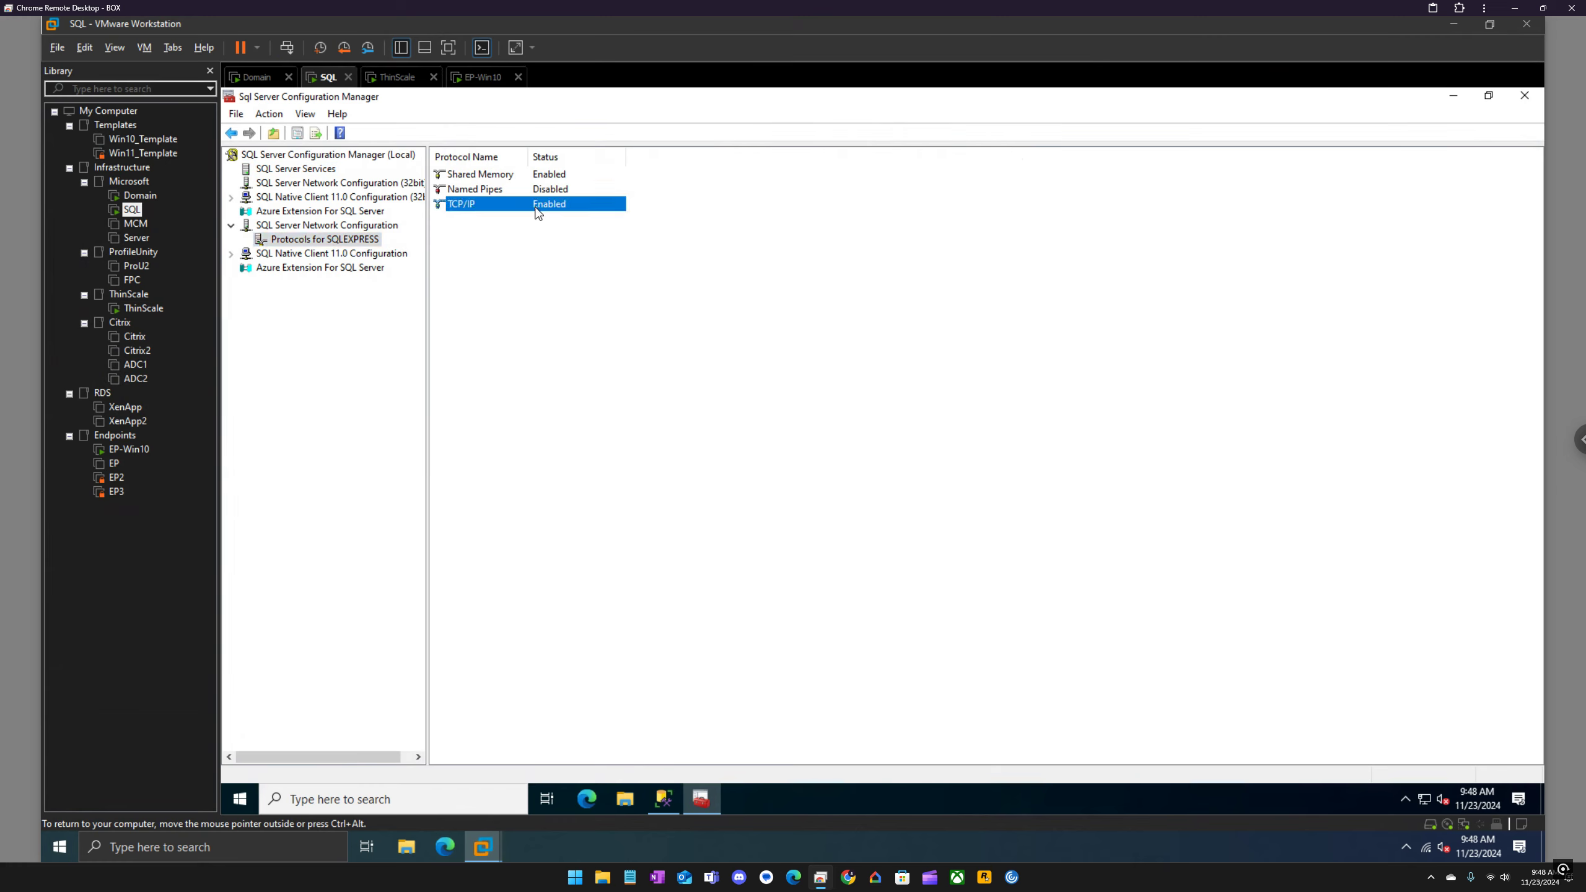
right_click(506, 213)
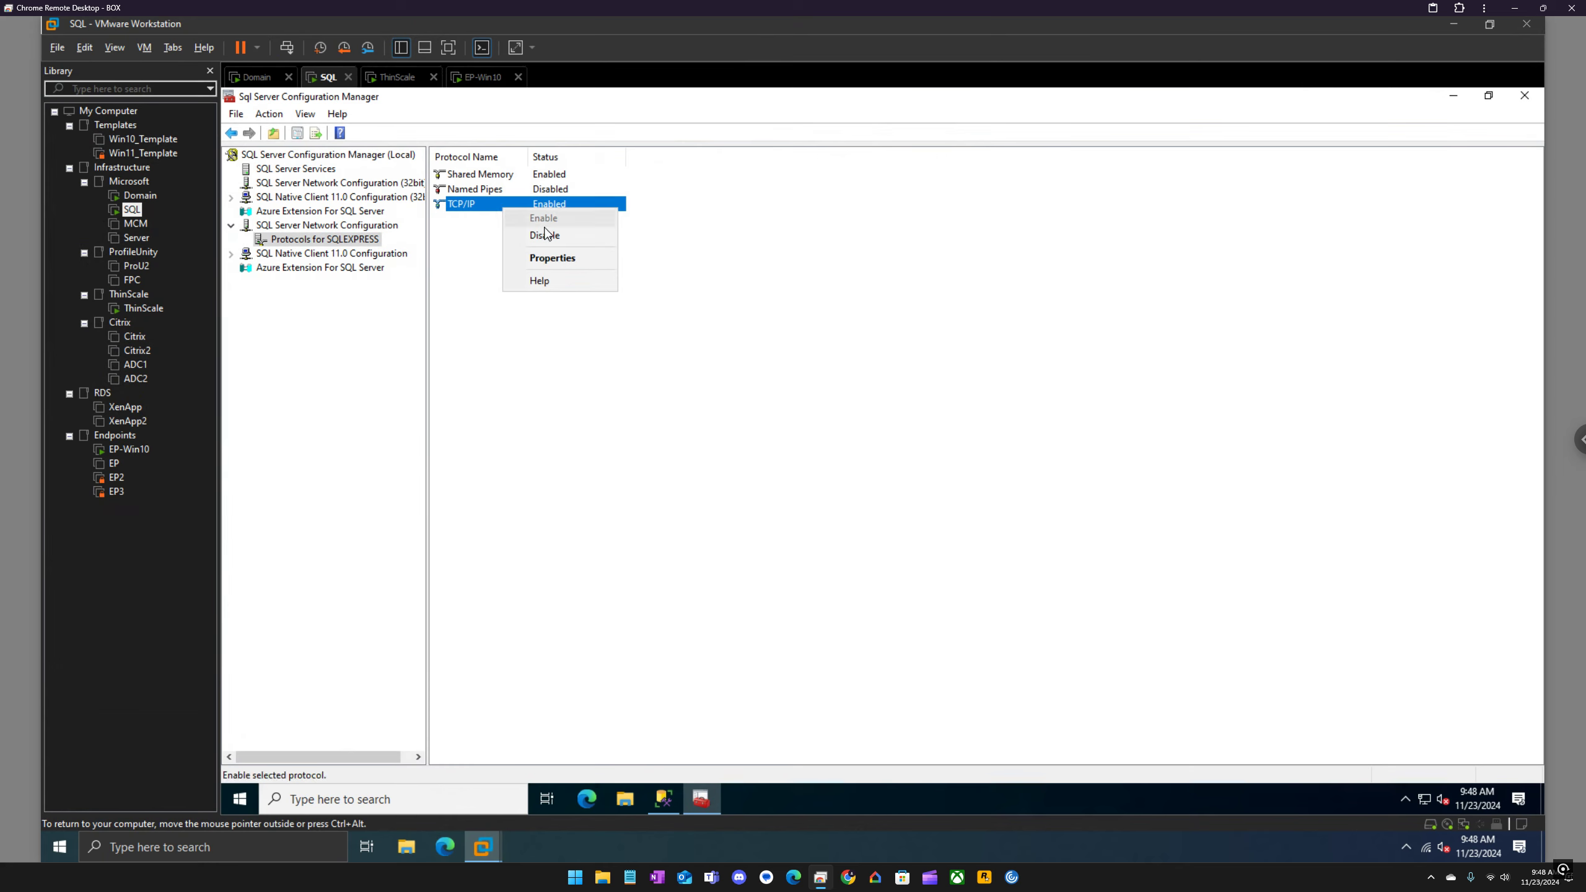
click(558, 266)
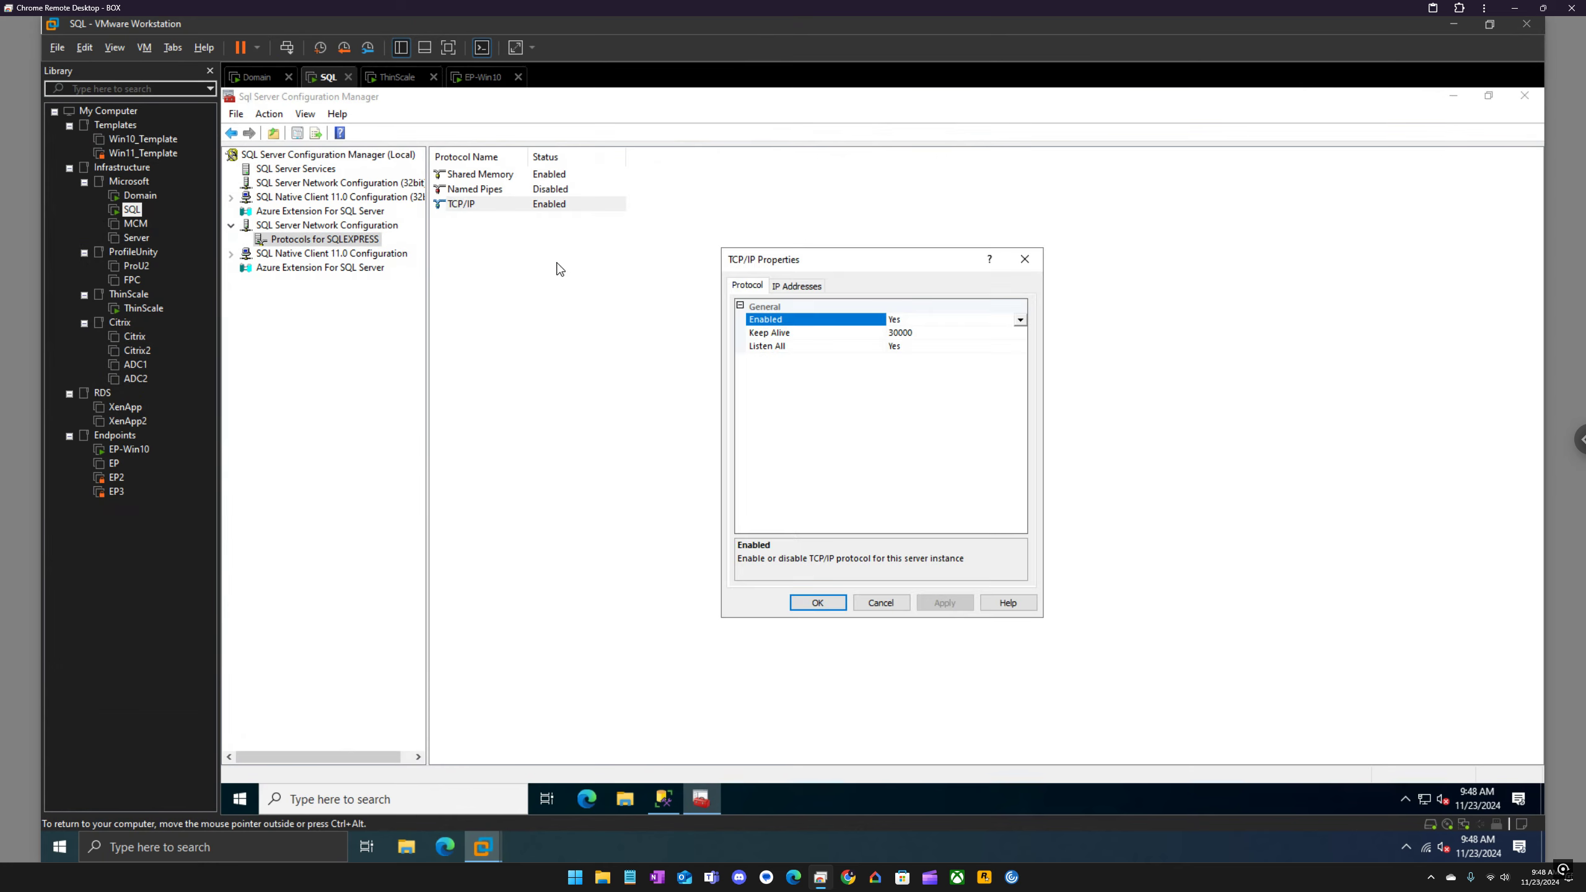
click(796, 286)
scroll(856, 425, down, 3)
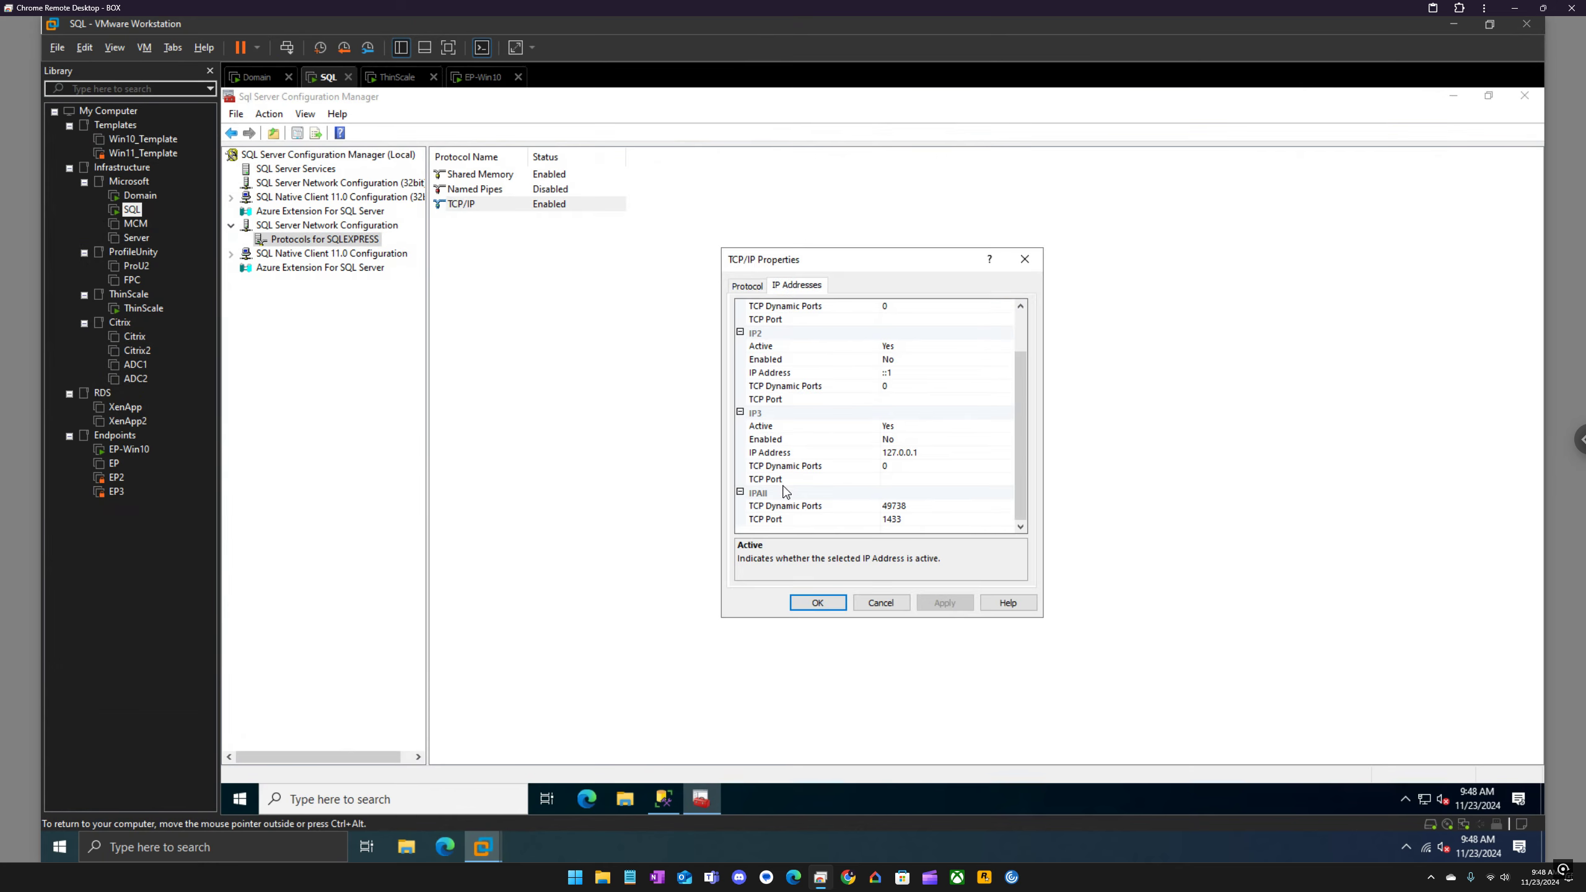
click(920, 521)
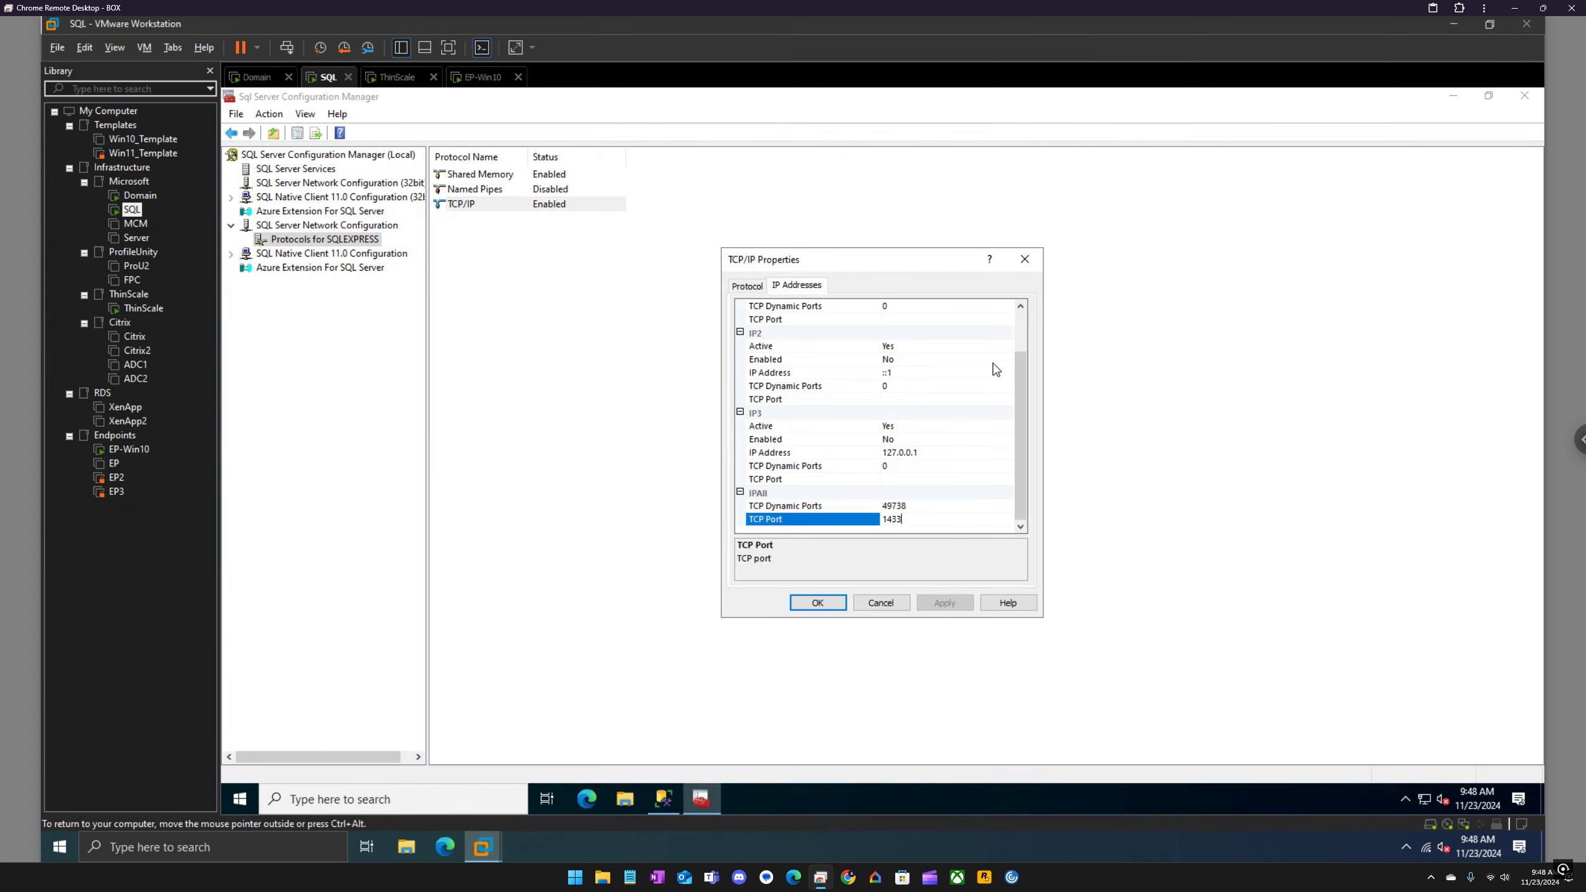
click(1031, 263)
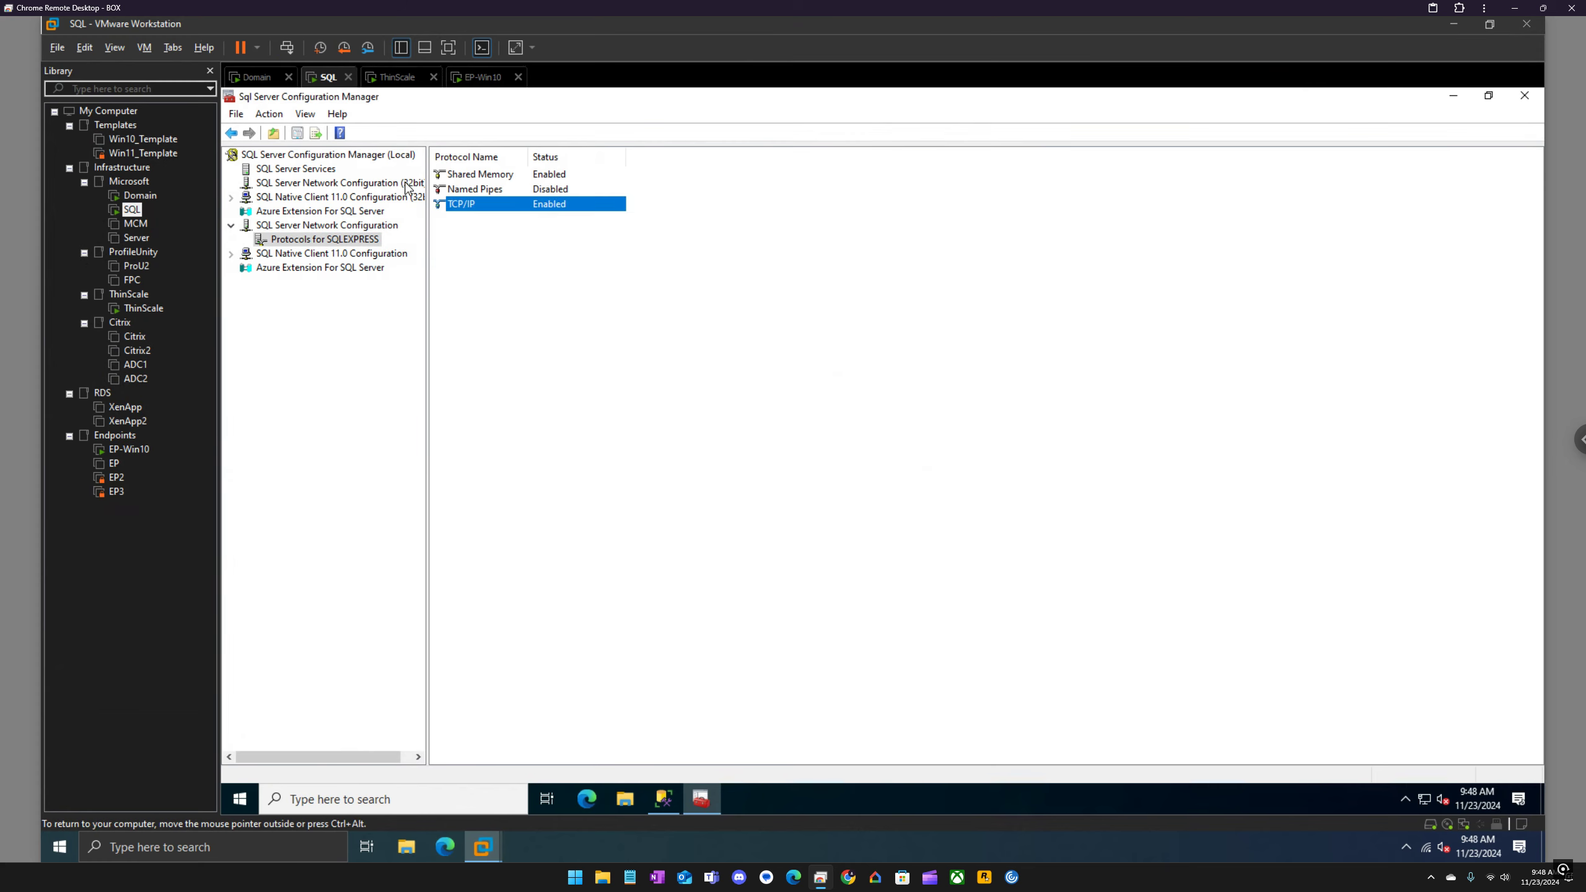
Step: Show the SQL Server Services list and select the SQL Server (SQLEXPRESS) service
click(300, 168)
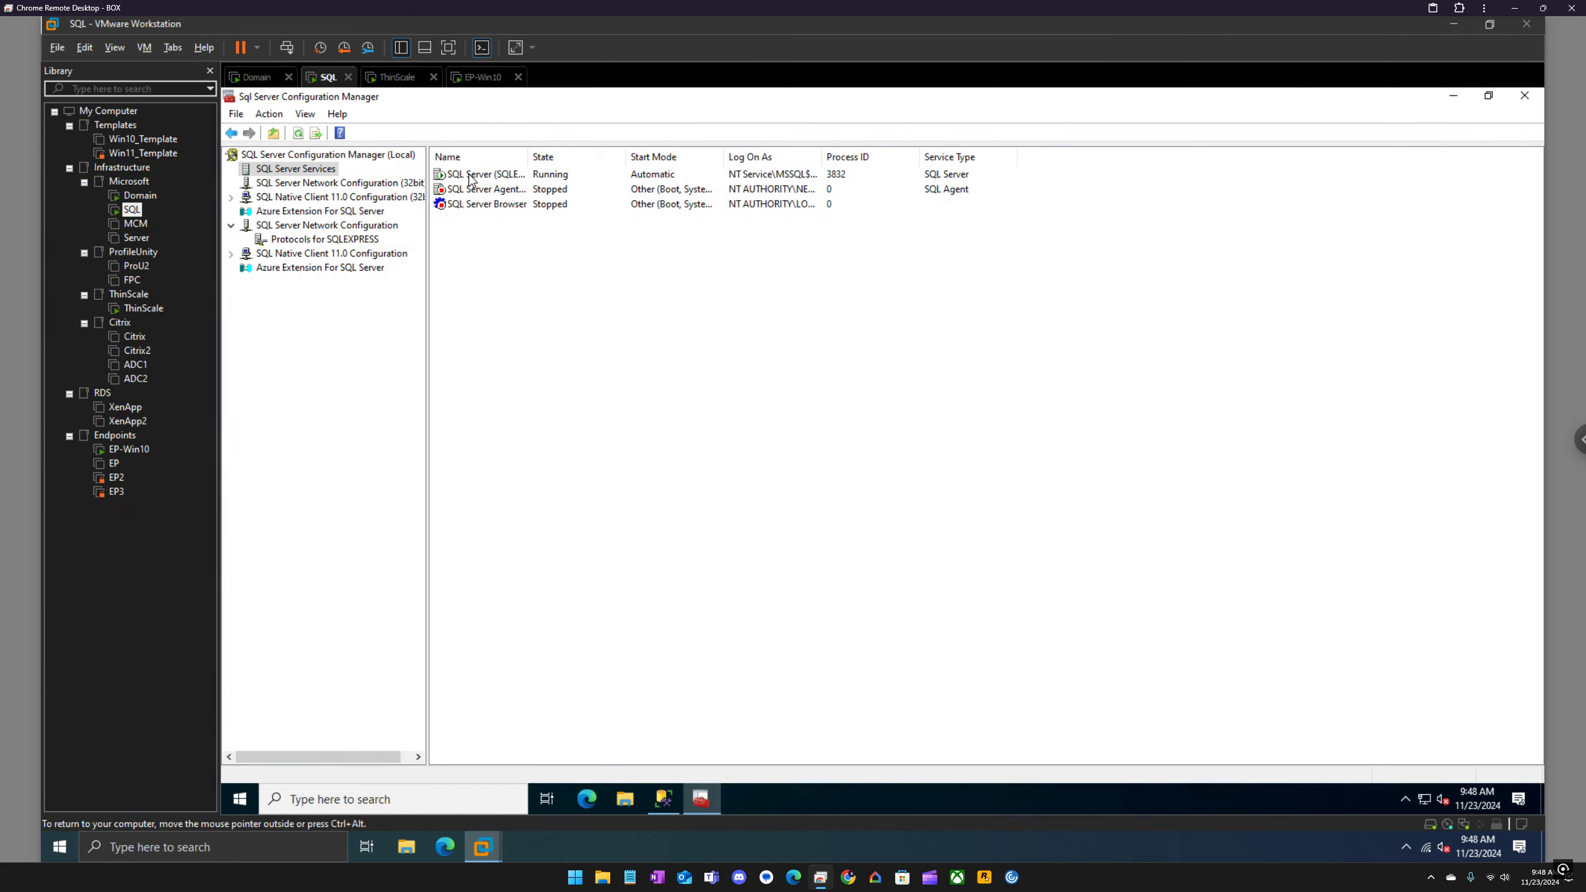
click(471, 178)
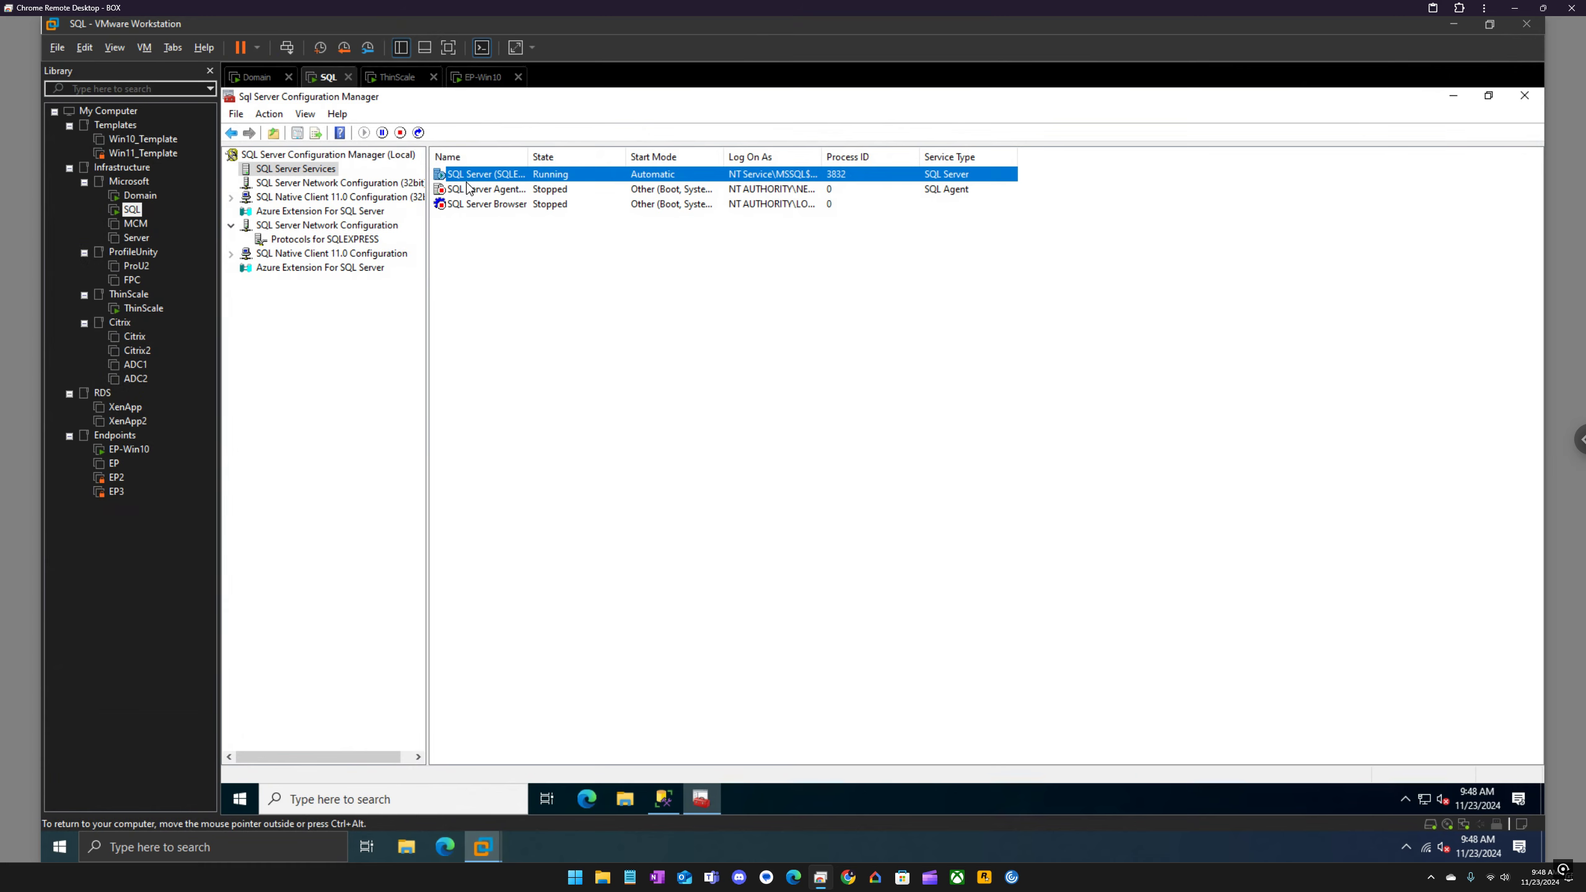
Step: Switch to the ThinScale virtual machine and view the IntelliPerform Trial license details in ThinScale Management Console
click(402, 78)
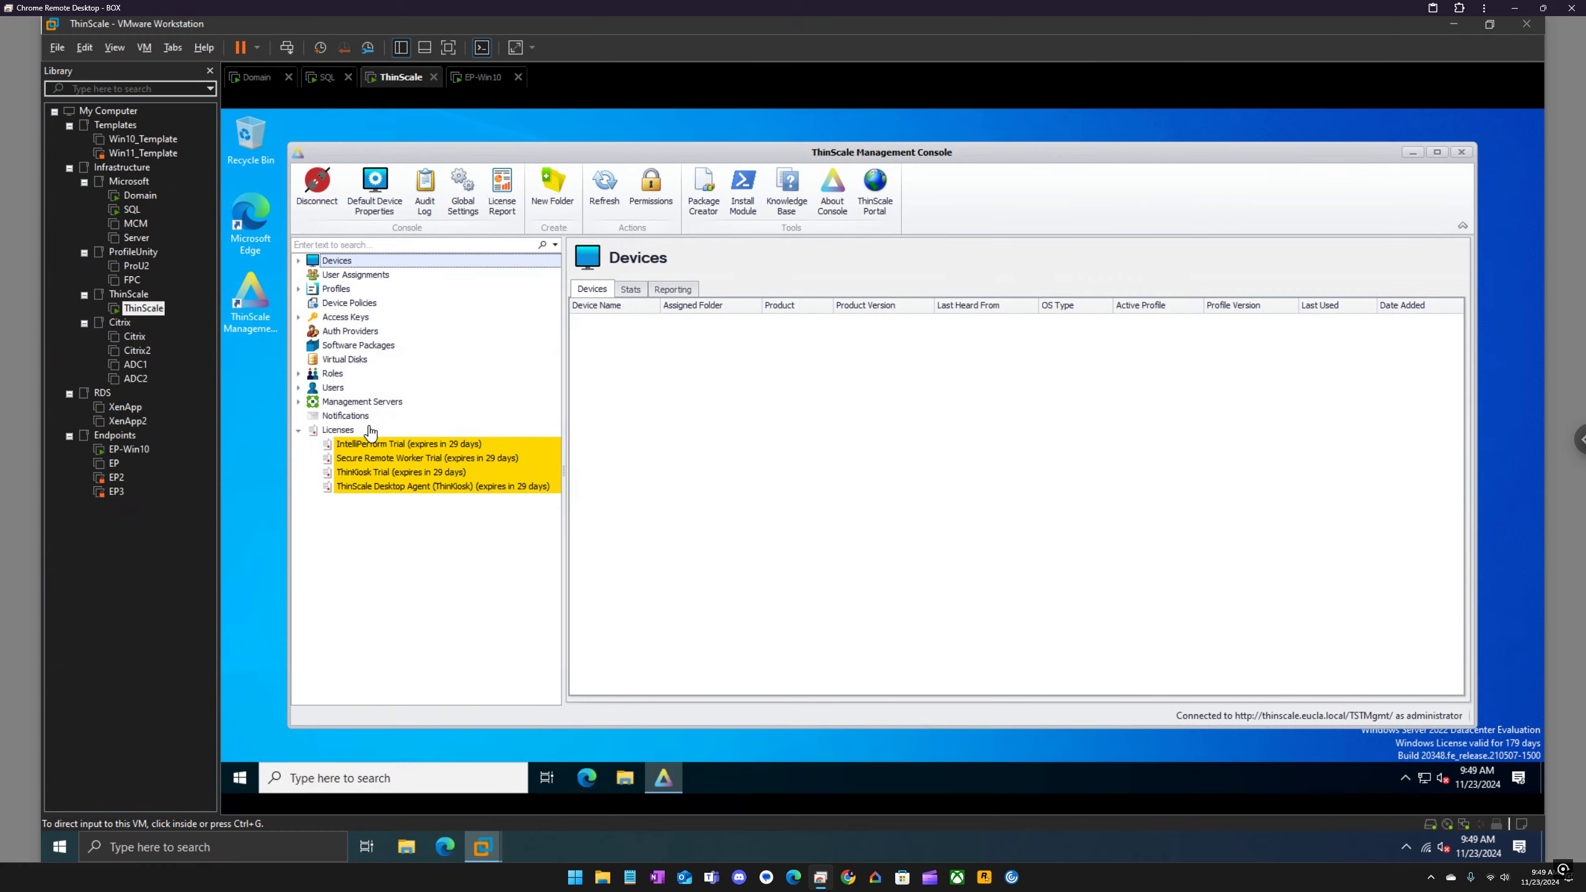
click(382, 445)
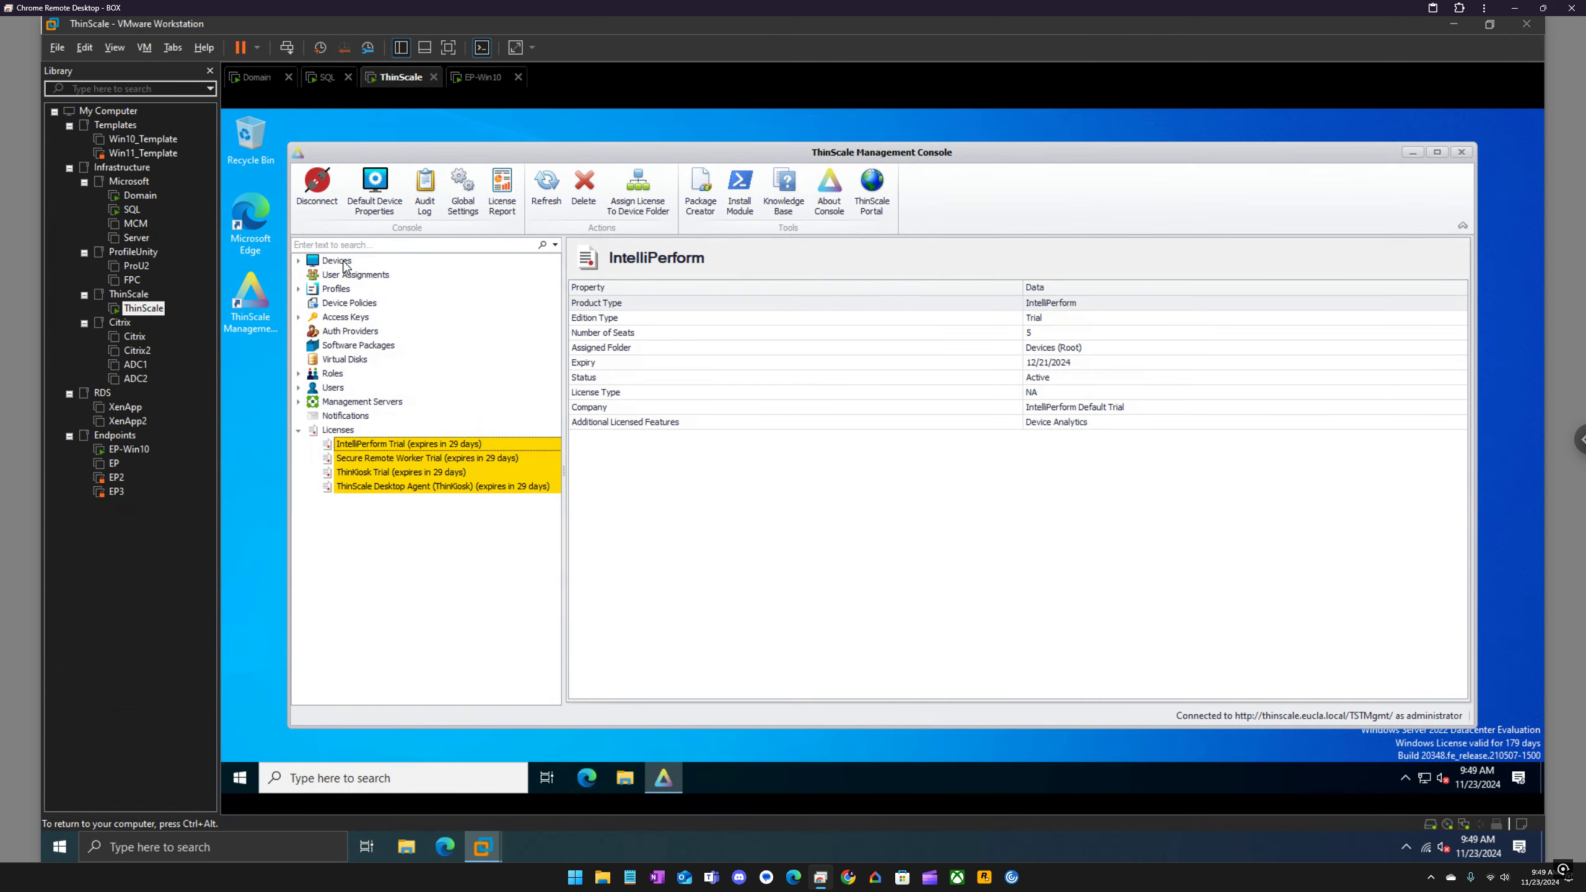
Step: Try to assign the IntelliPerform Trial license to the root Devices folder
right_click(400, 444)
click(442, 451)
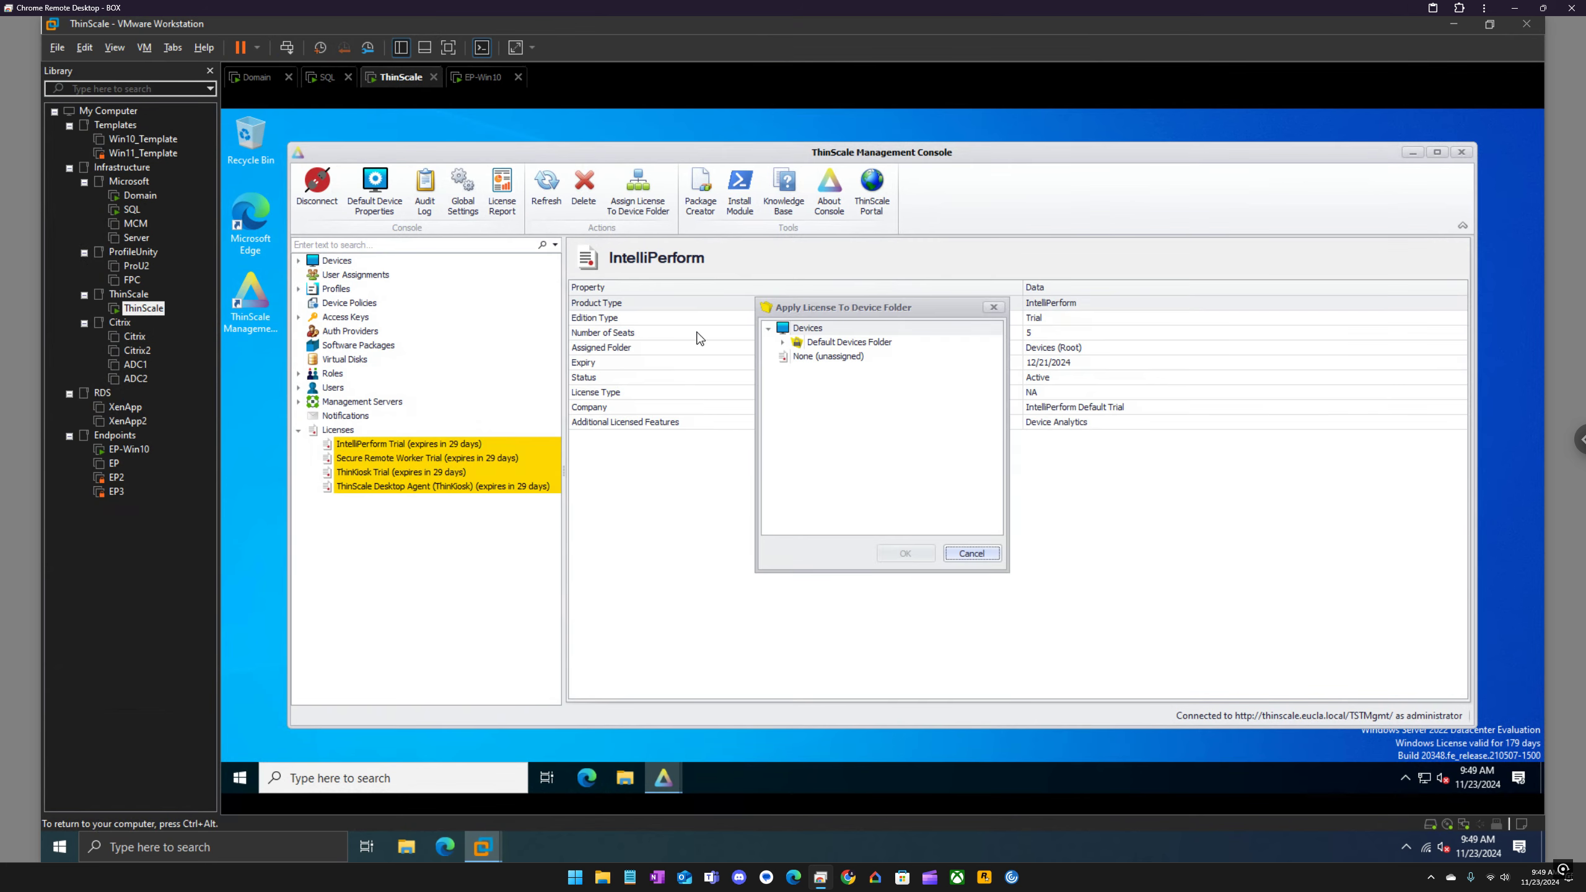
click(810, 327)
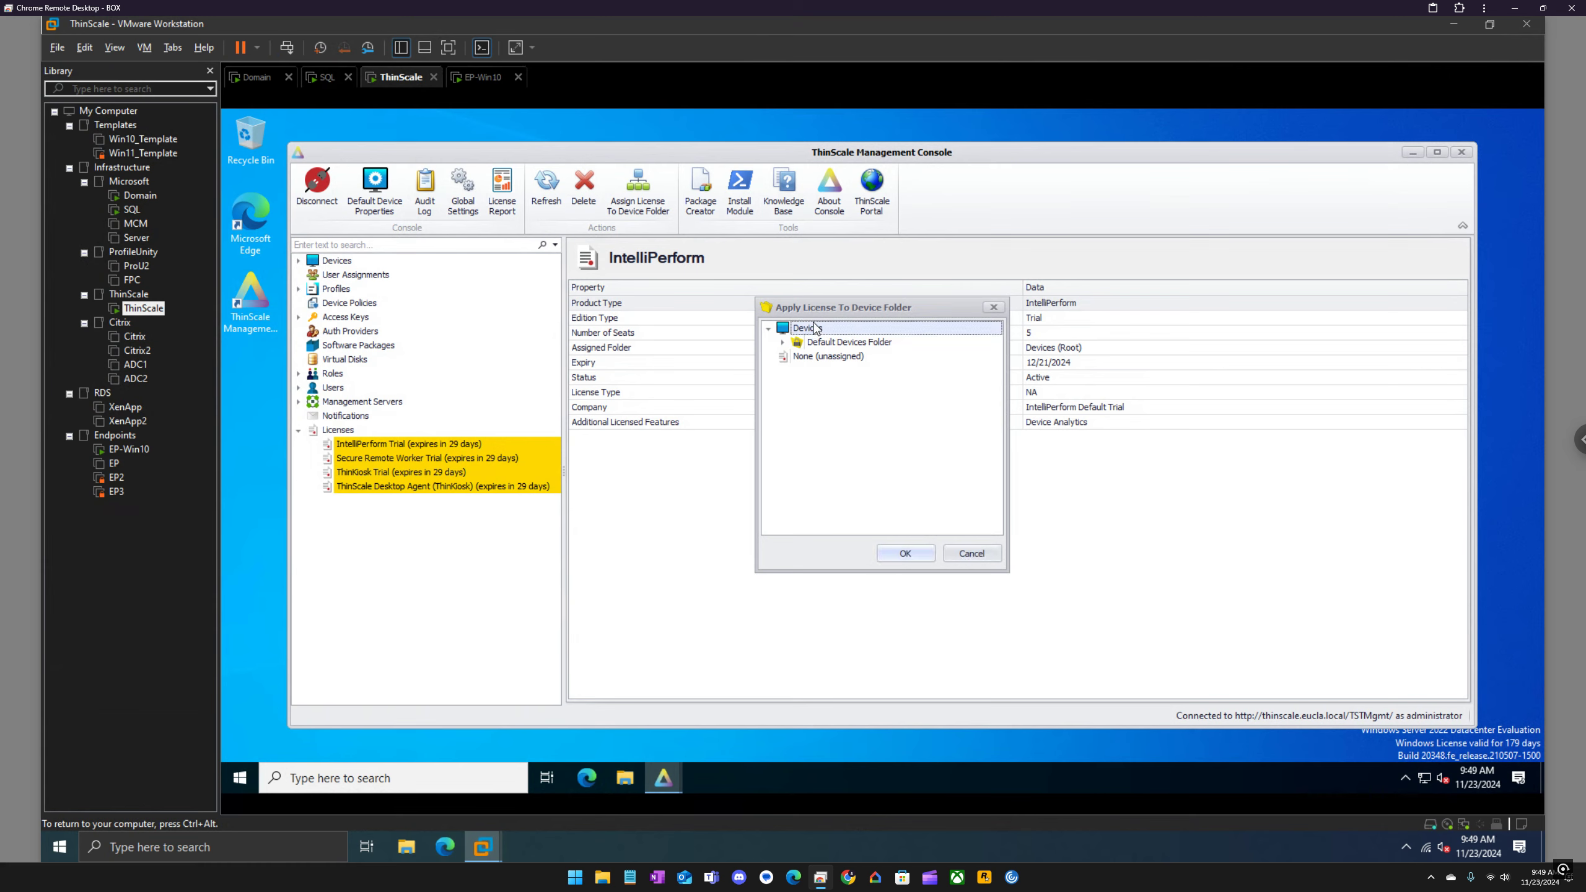
click(906, 554)
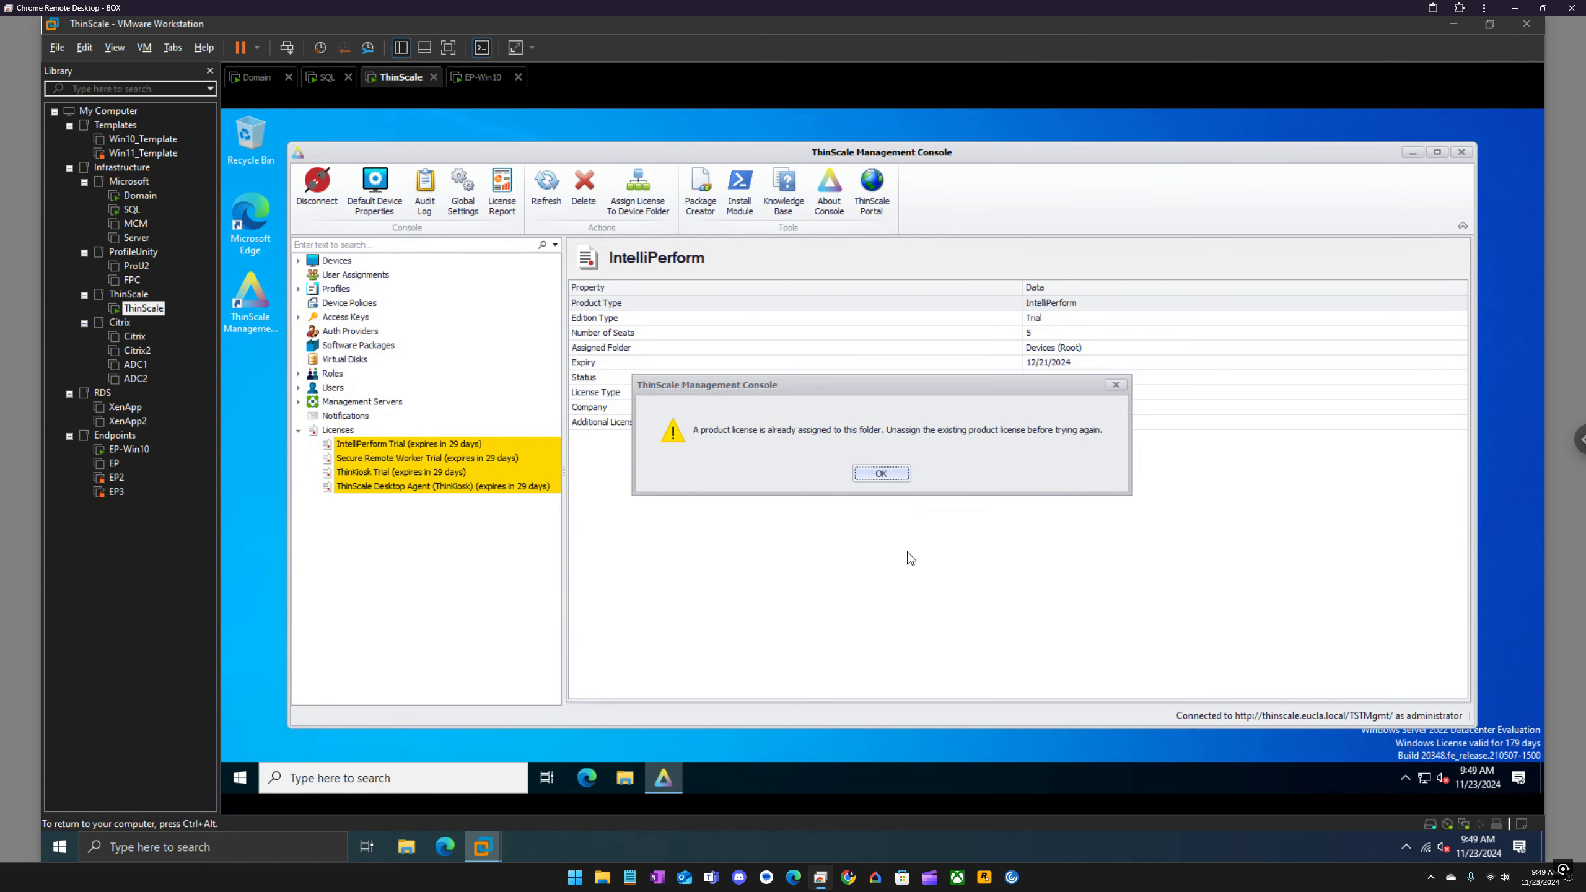
click(896, 477)
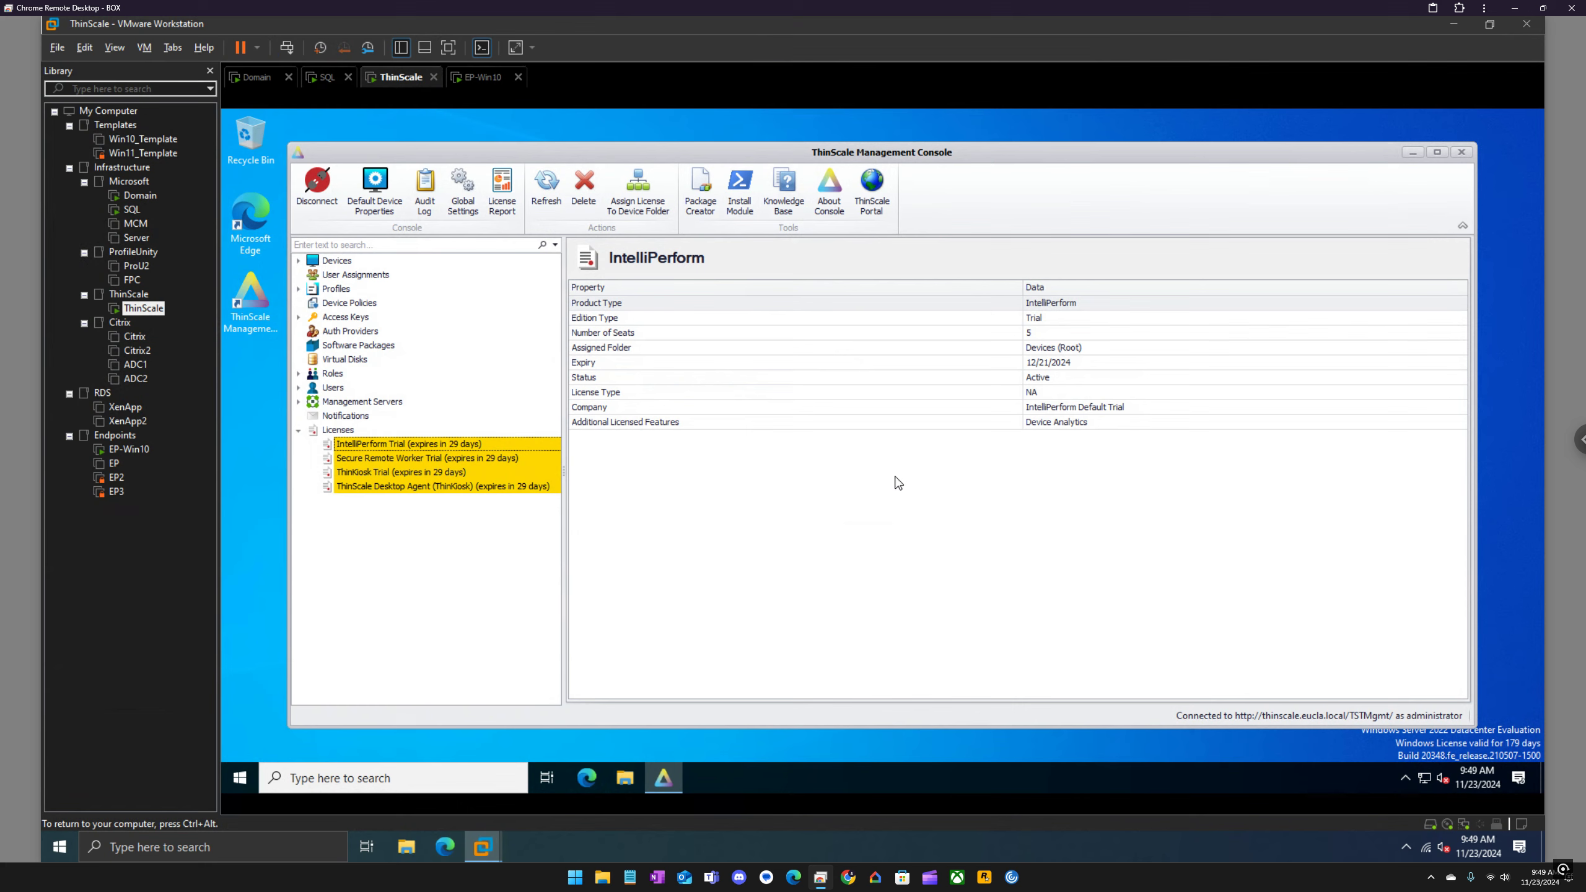
Step: View the Devices page and the settings of the Default Access Key under Access Keys
click(333, 263)
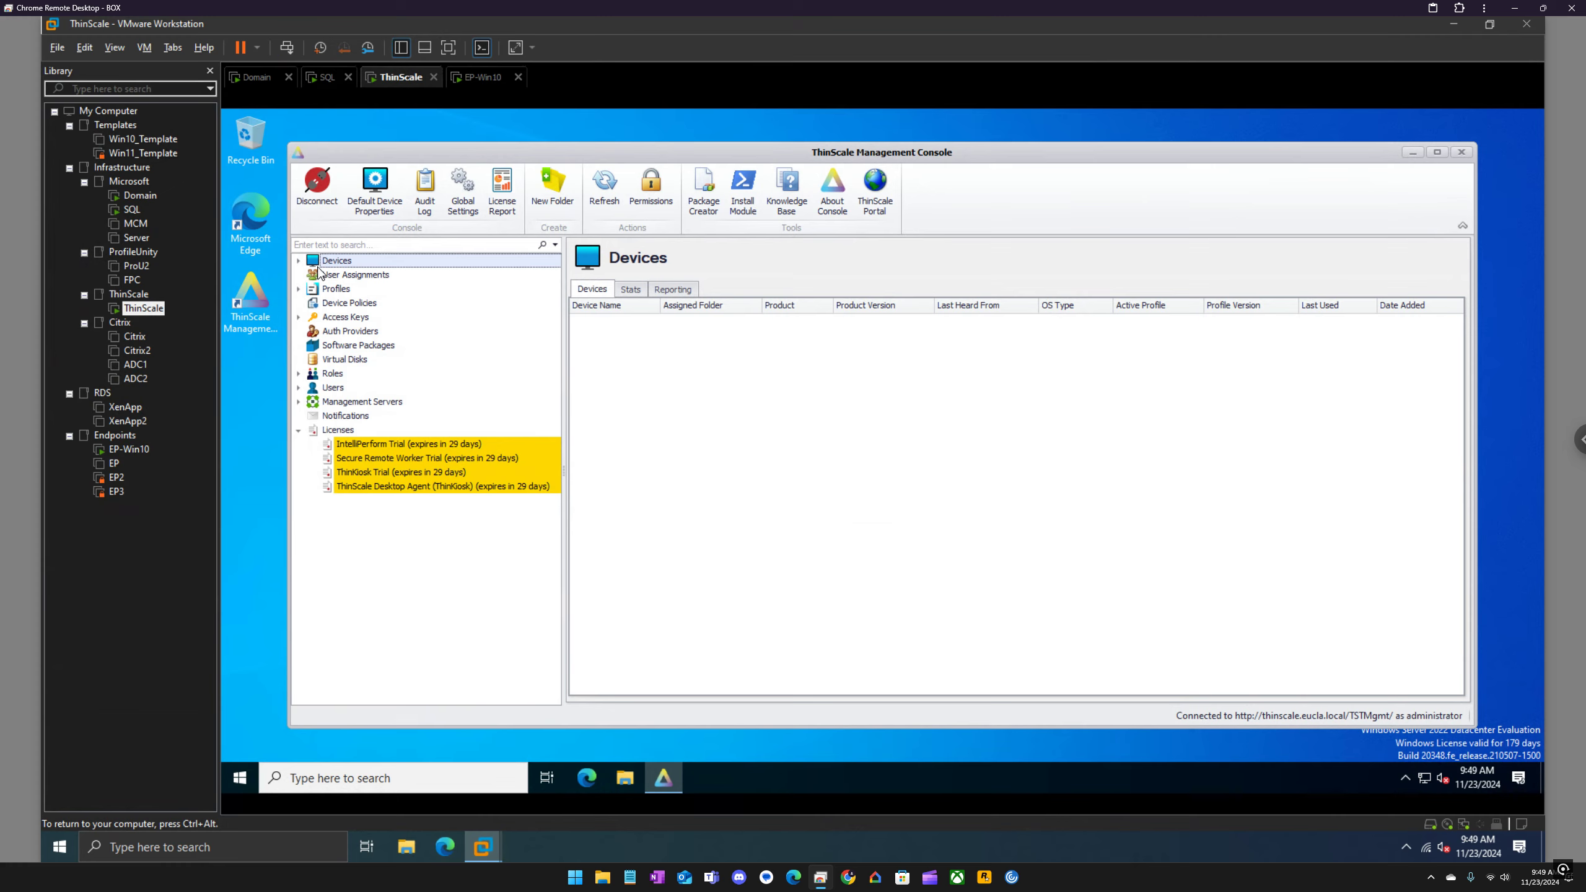
click(300, 318)
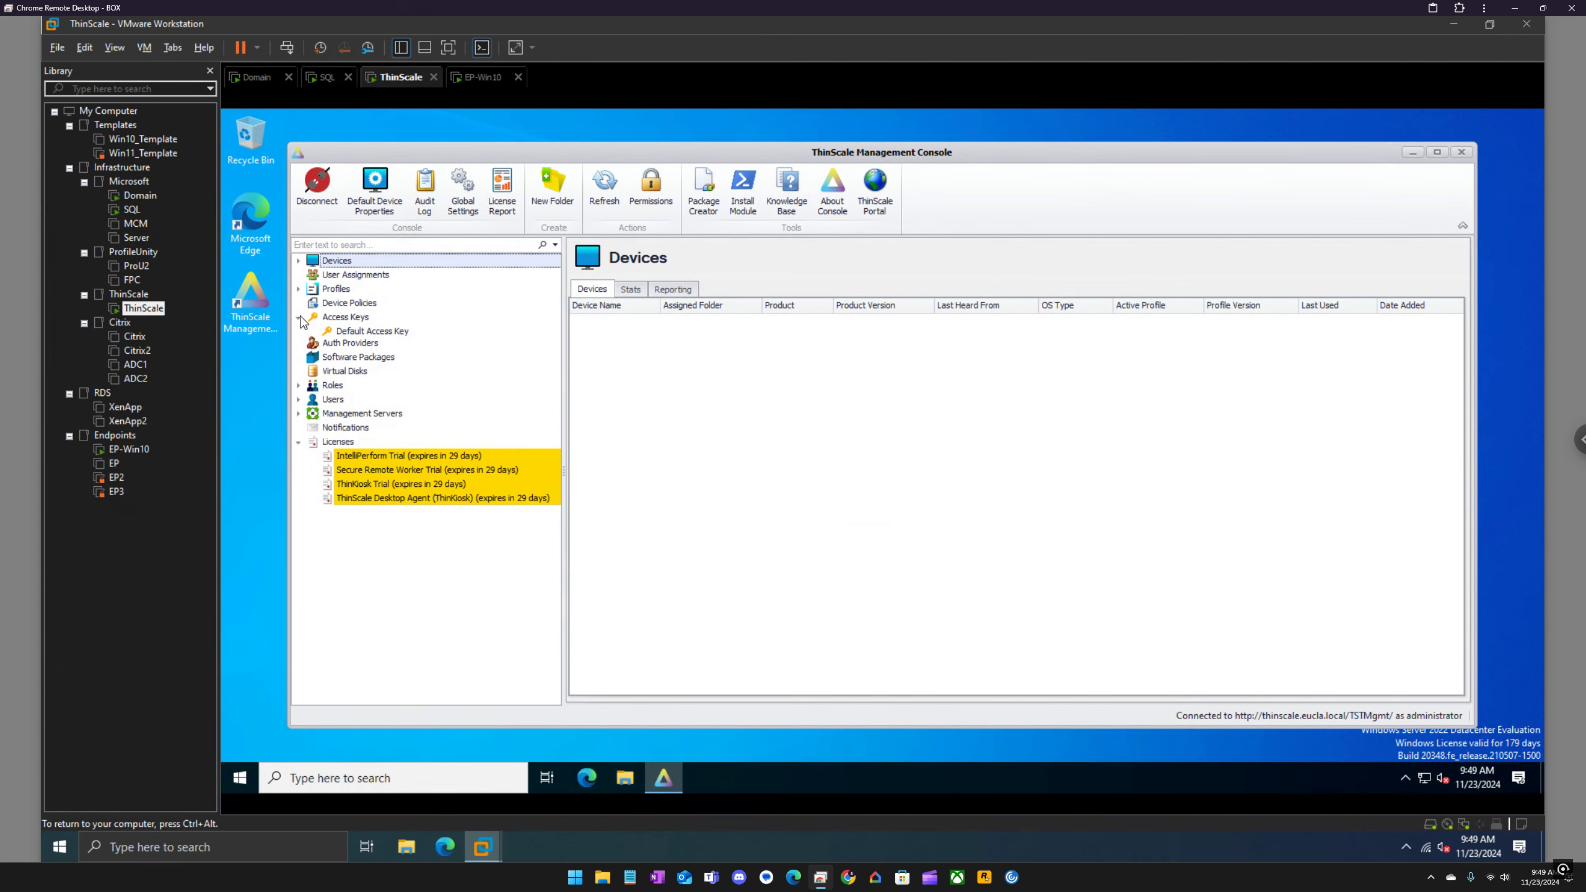
click(358, 332)
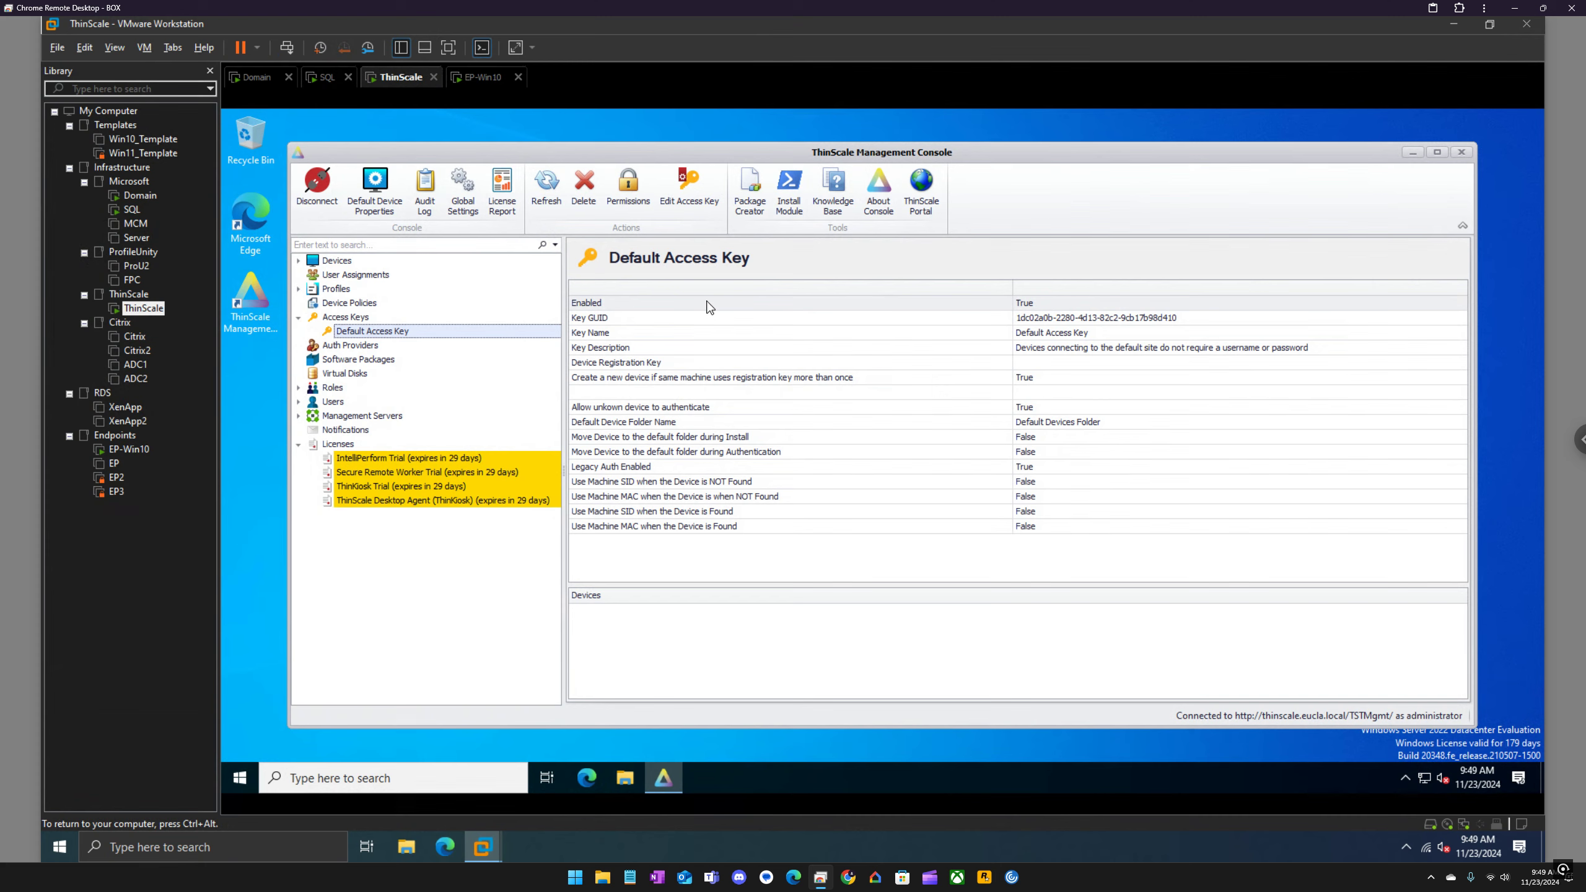
Step: Start a new access key under Access Keys with TDA as both its name and description
right_click(363, 319)
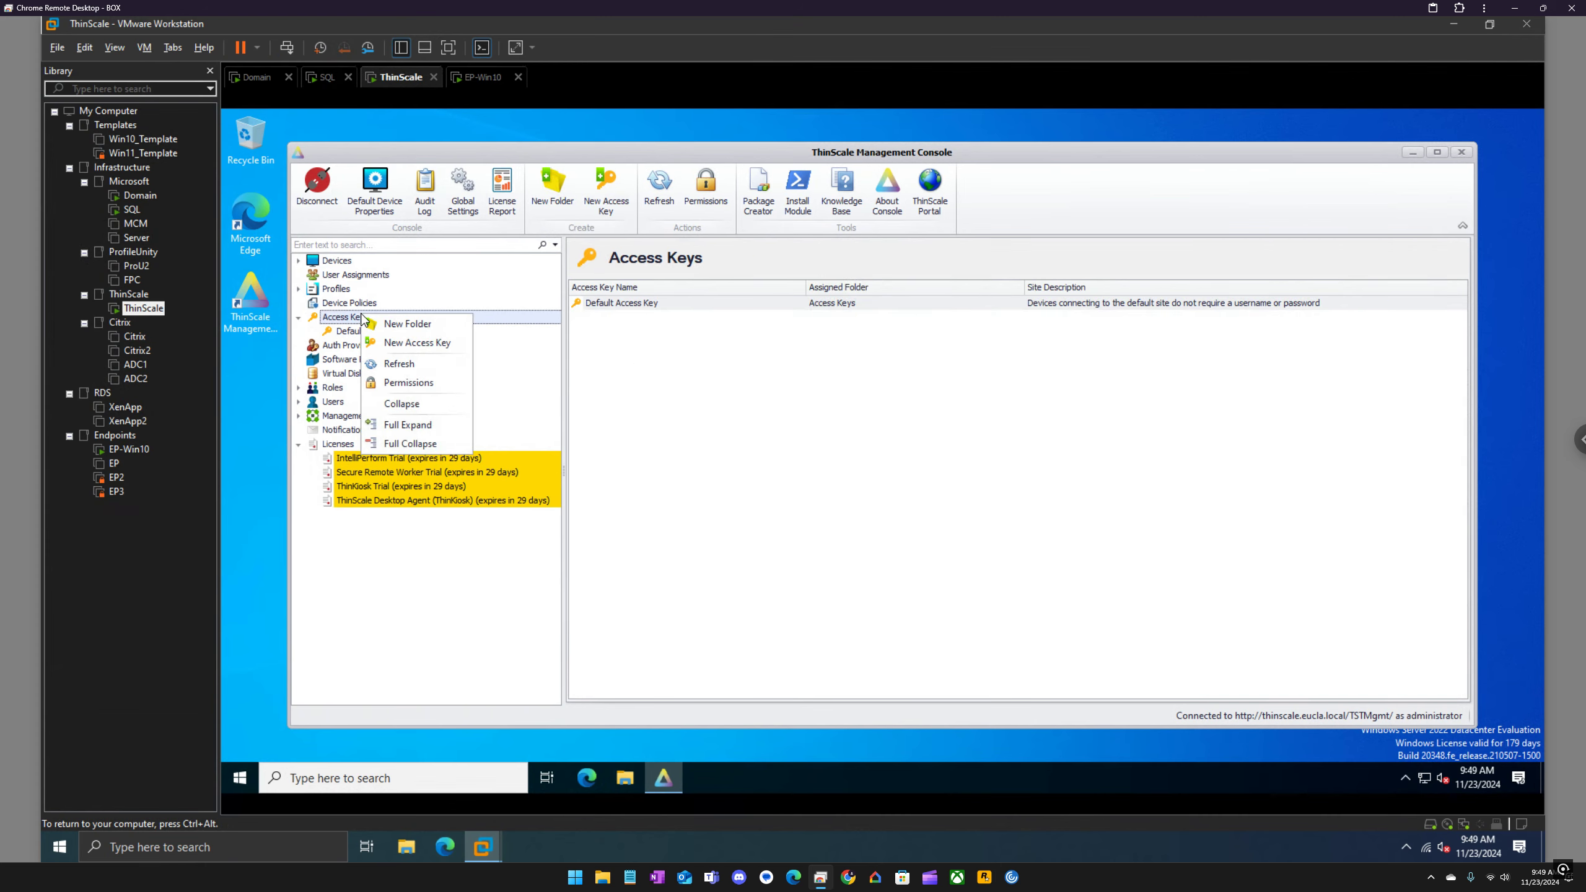
click(426, 345)
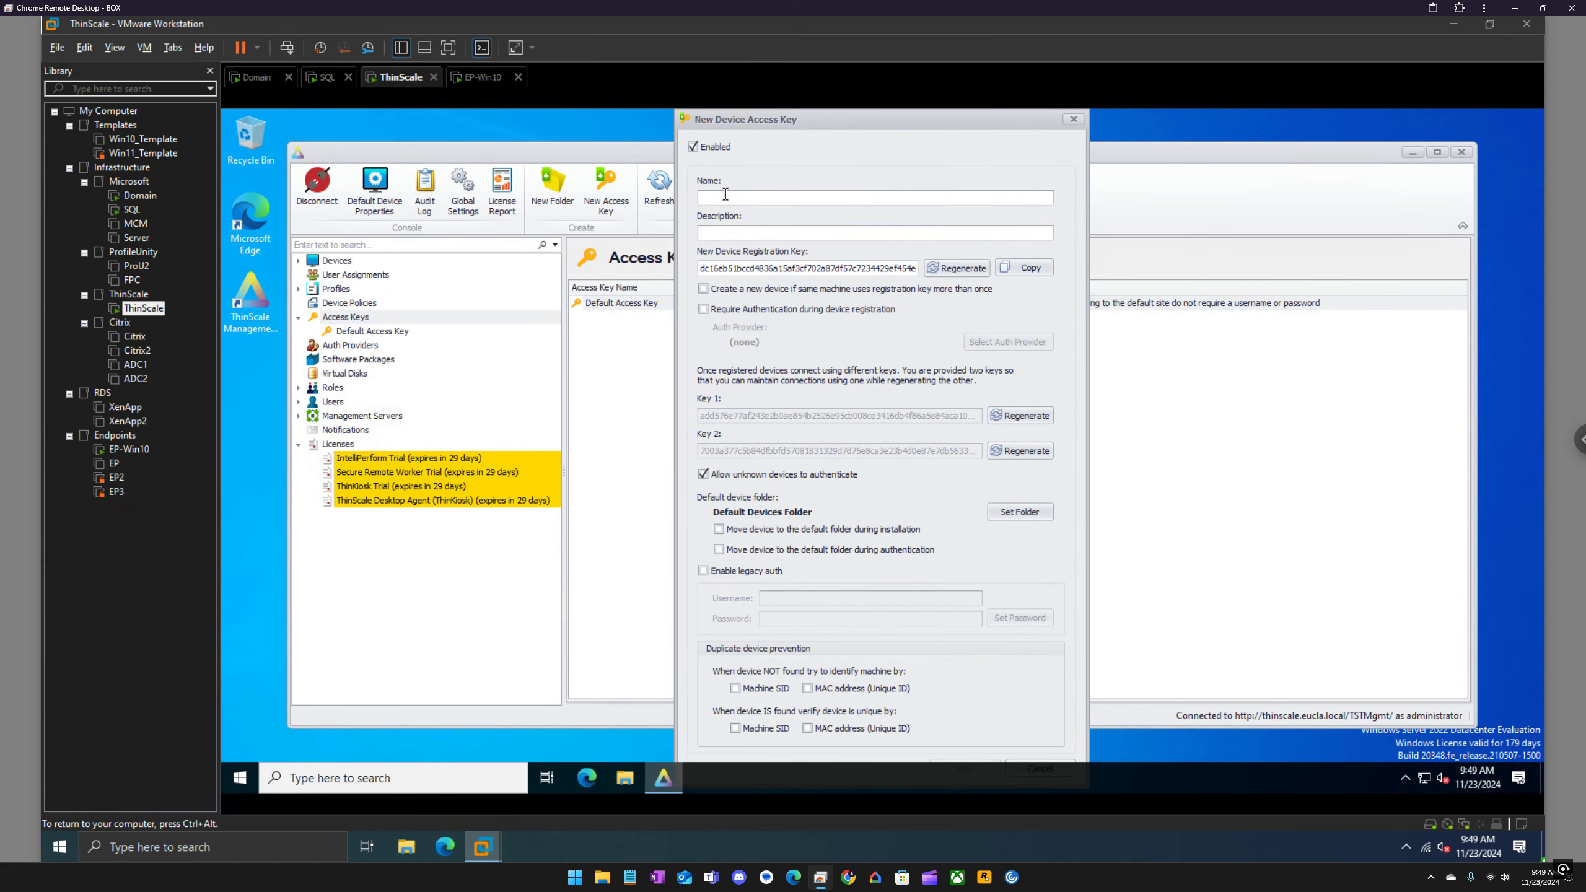
text(TDA)
key(ctrl+a)
key(ctrl+c)
click(721, 231)
key(ctrl+v)
Step: Set the virtual machine's taskbar location to Right in the Windows taskbar settings and close them
right_click(1271, 776)
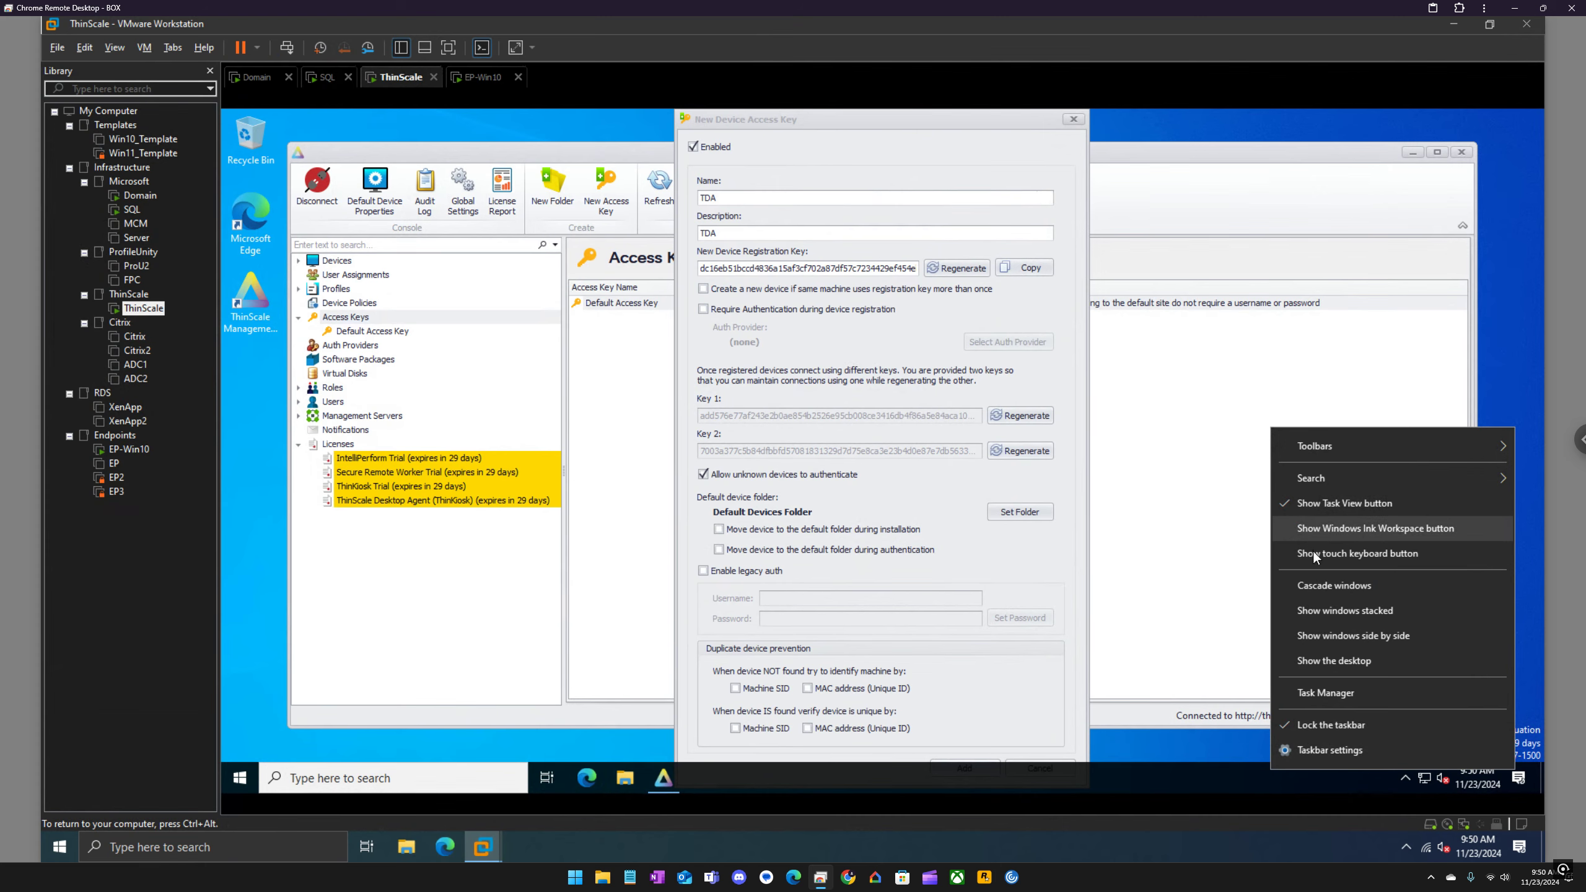
click(1328, 749)
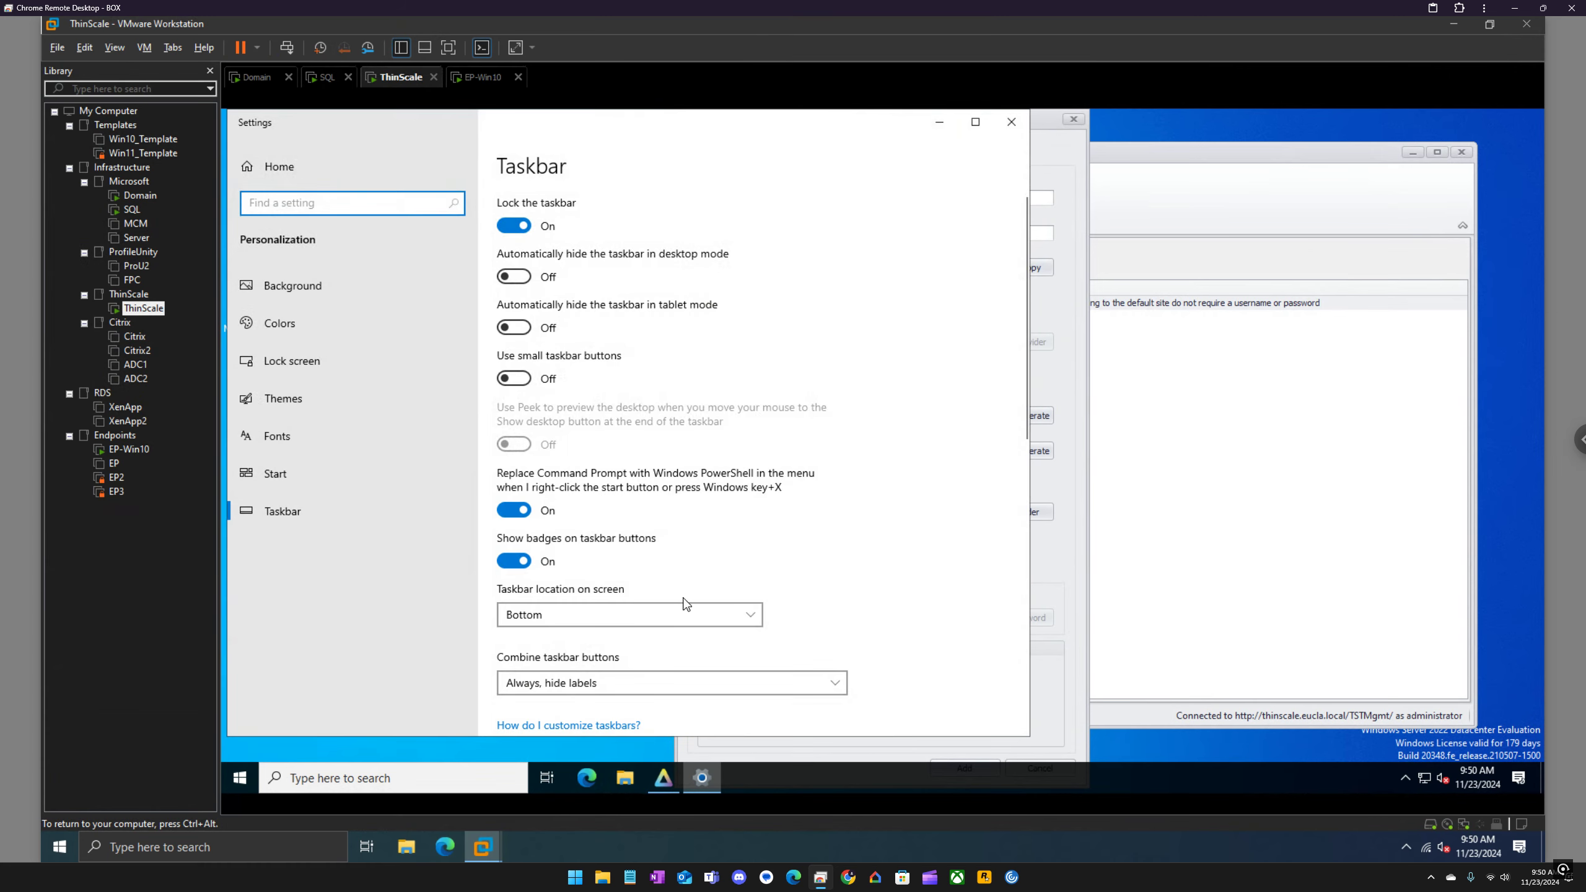
click(690, 612)
click(656, 594)
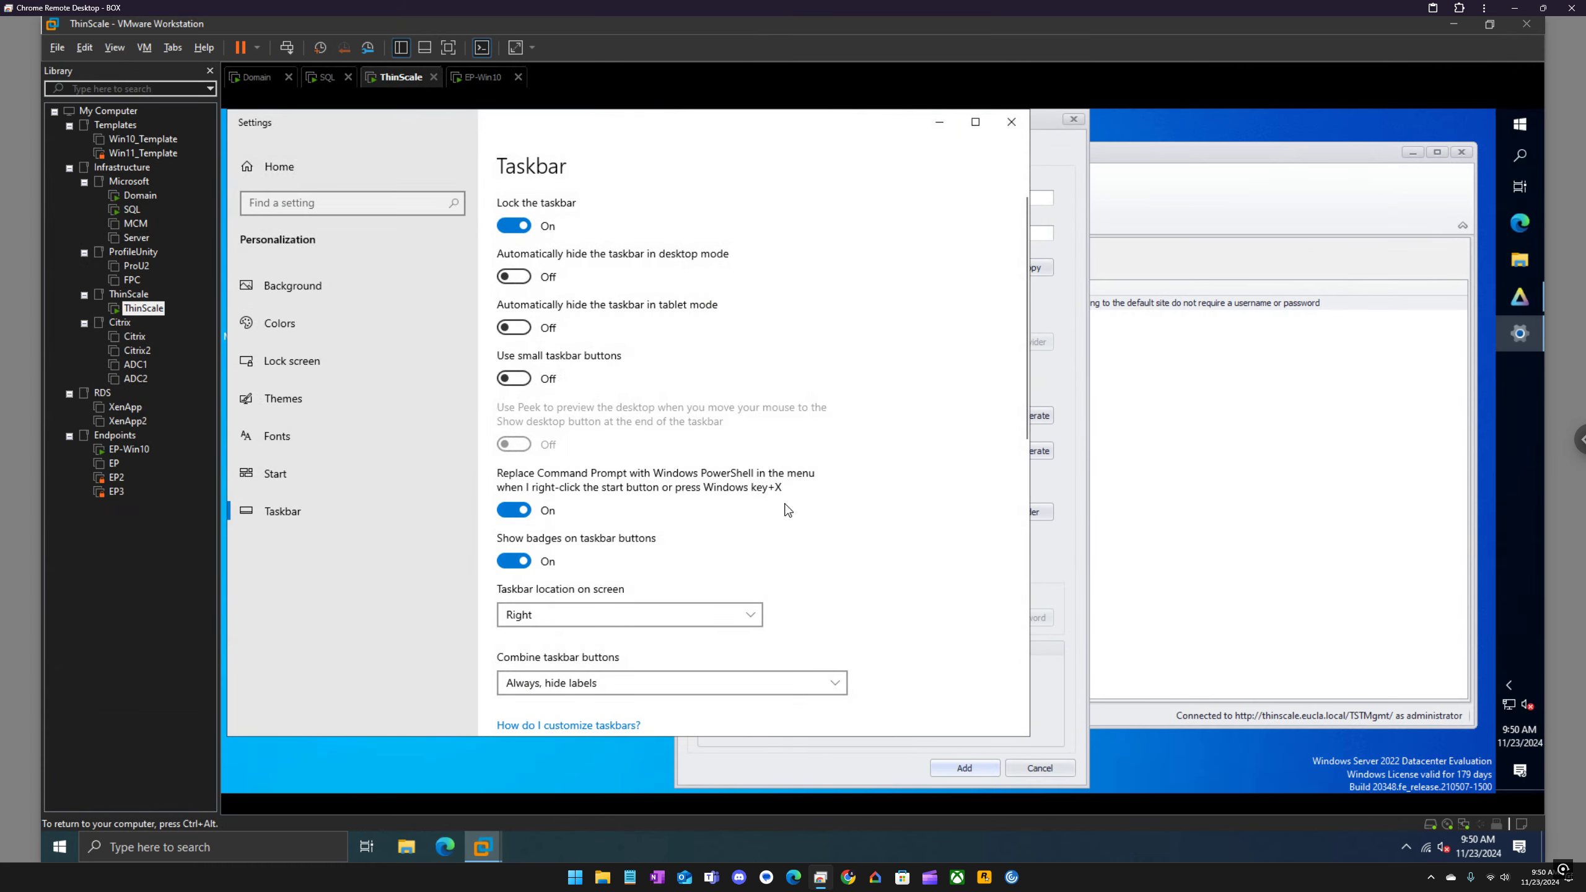
click(1012, 123)
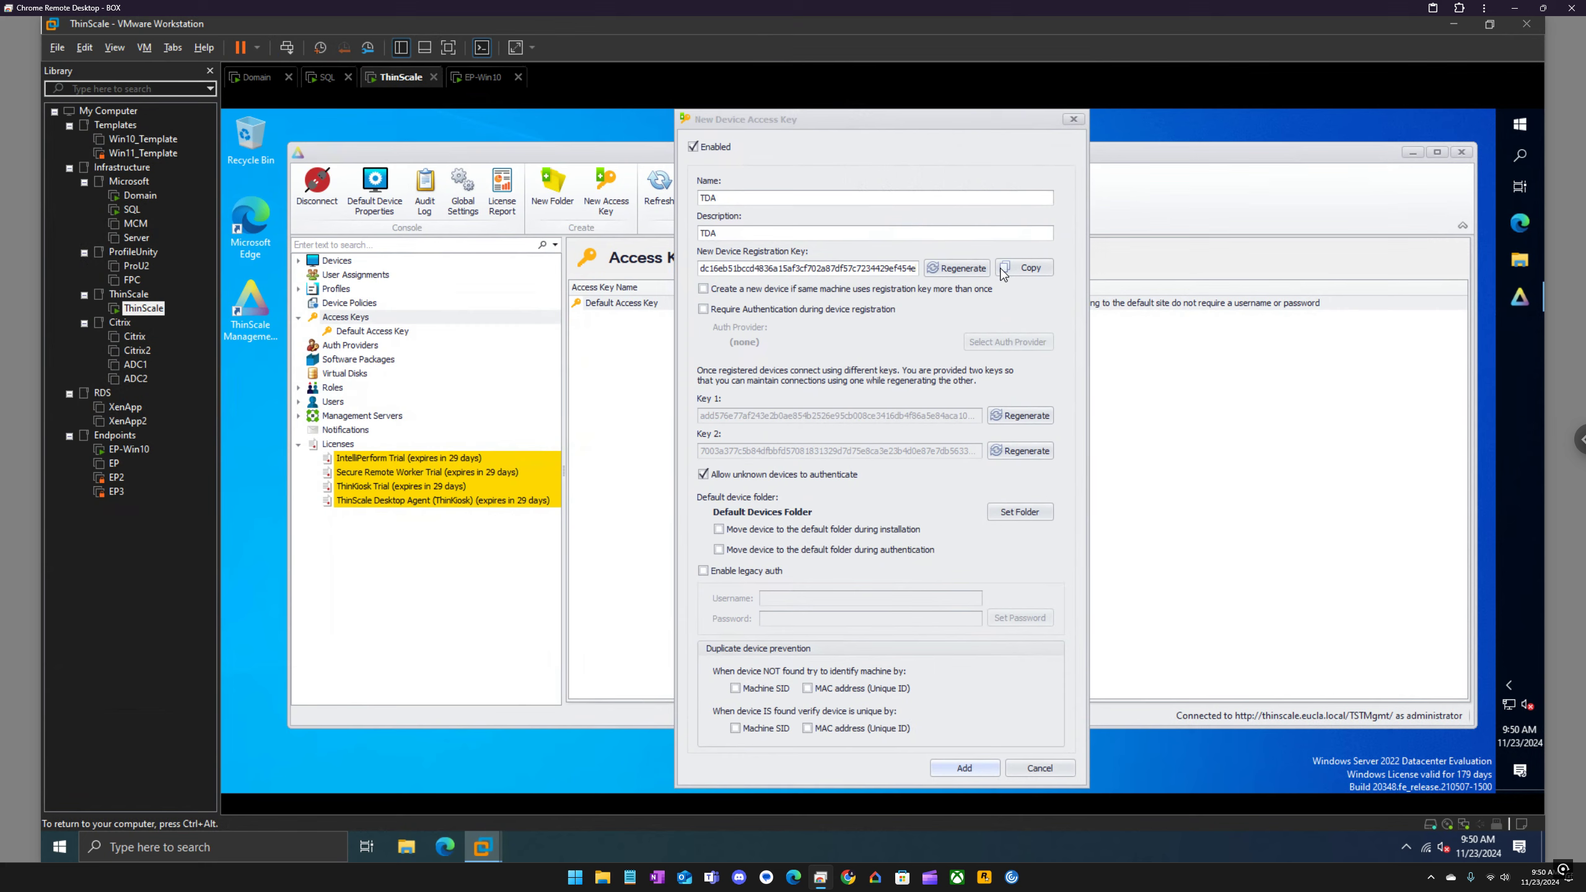
Step: Copy the new device registration key and open the Temp folder on \\ep-win10\c$
click(1027, 275)
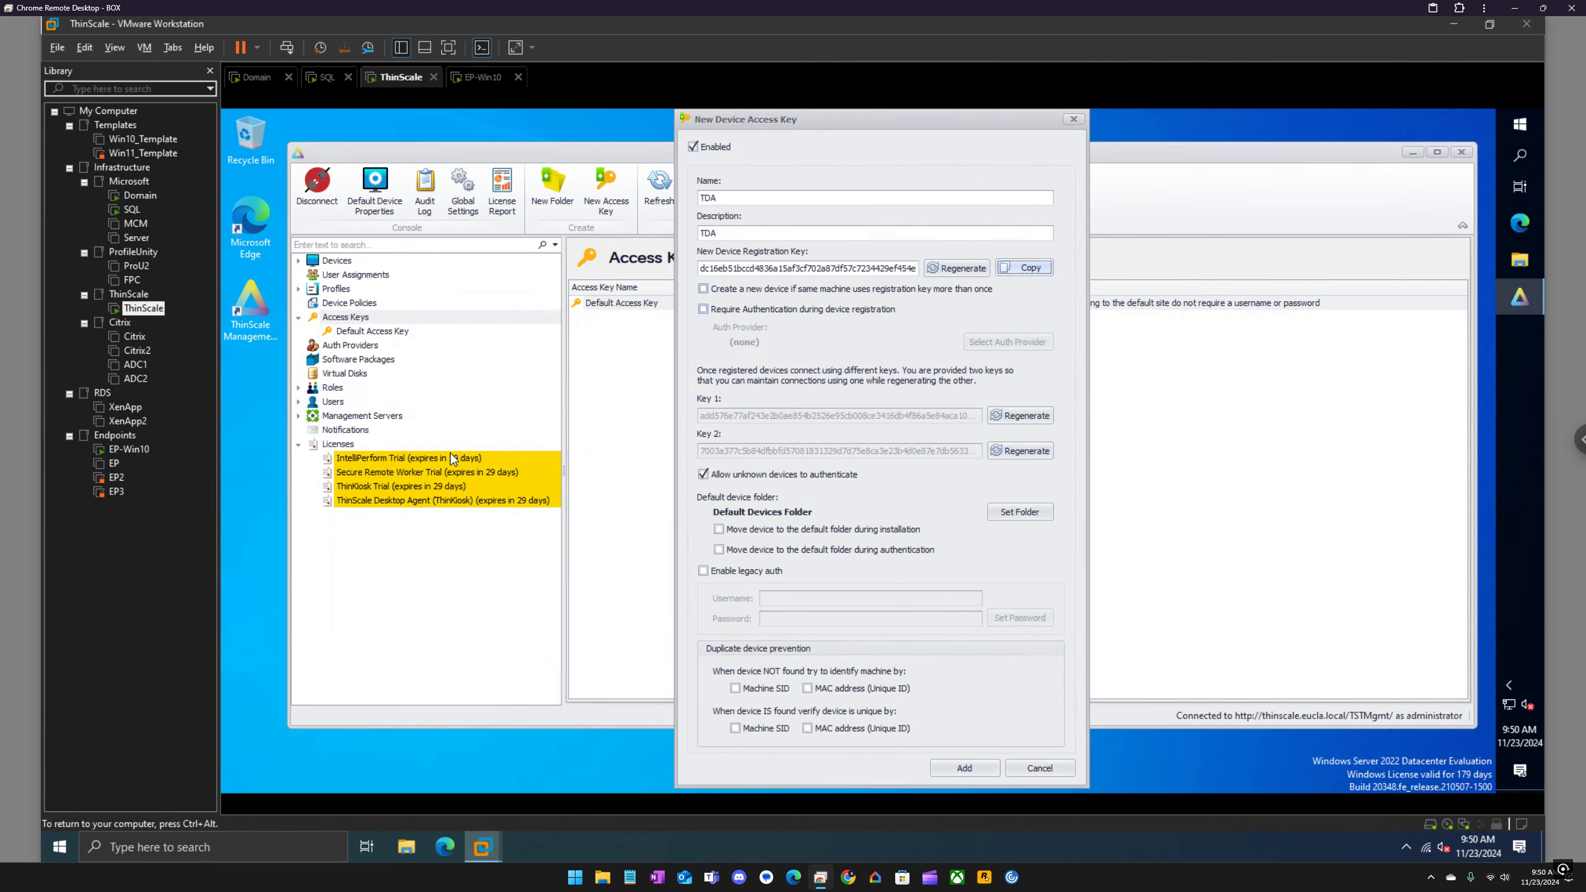
click(1526, 129)
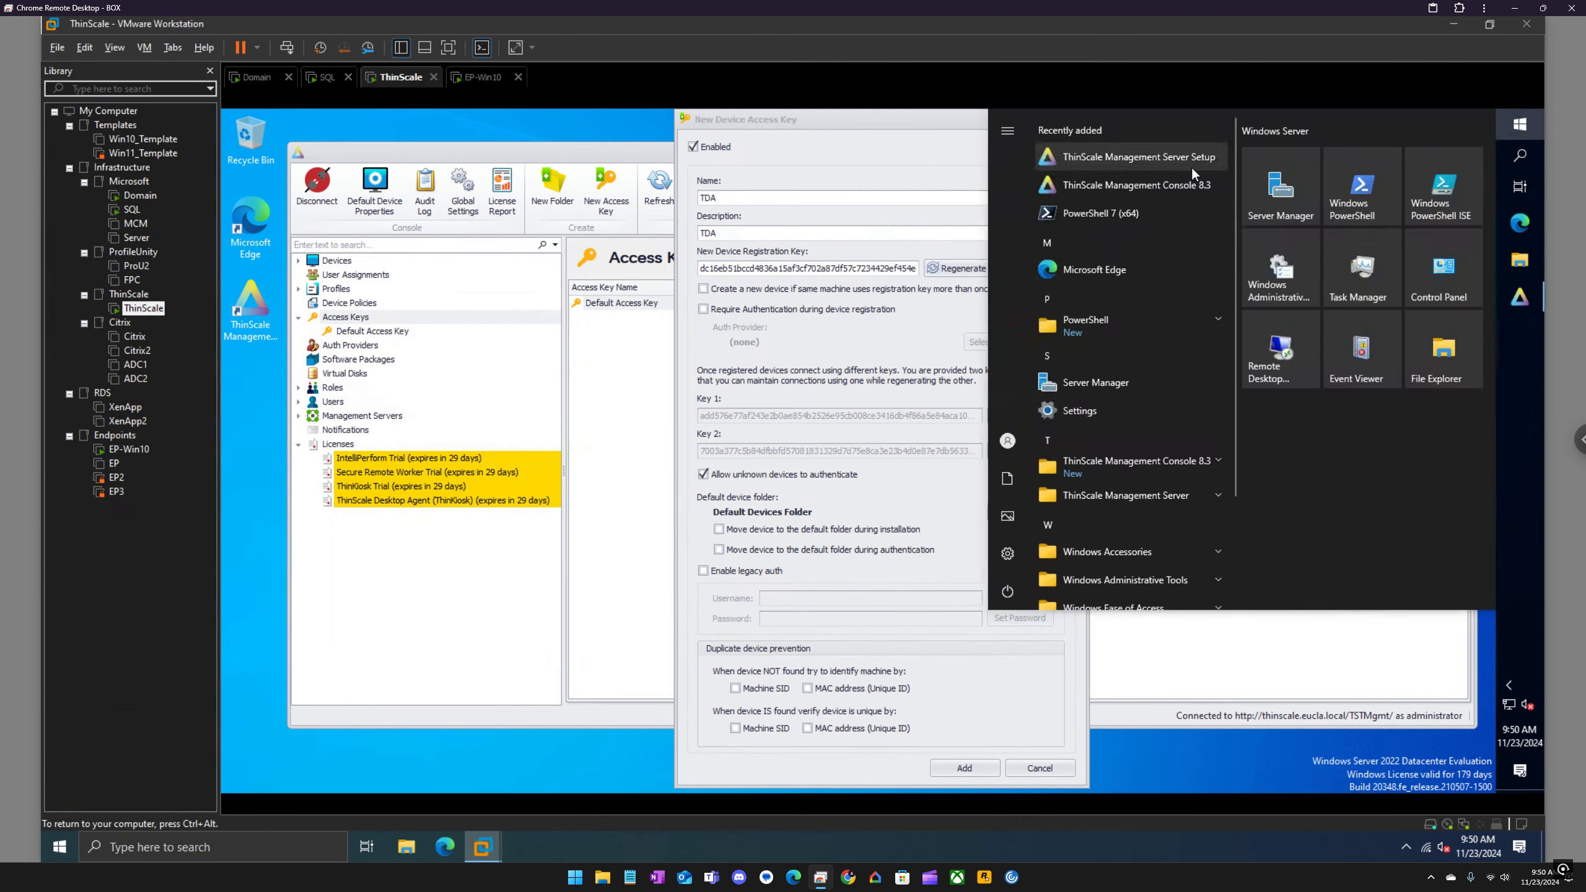
text(\\)
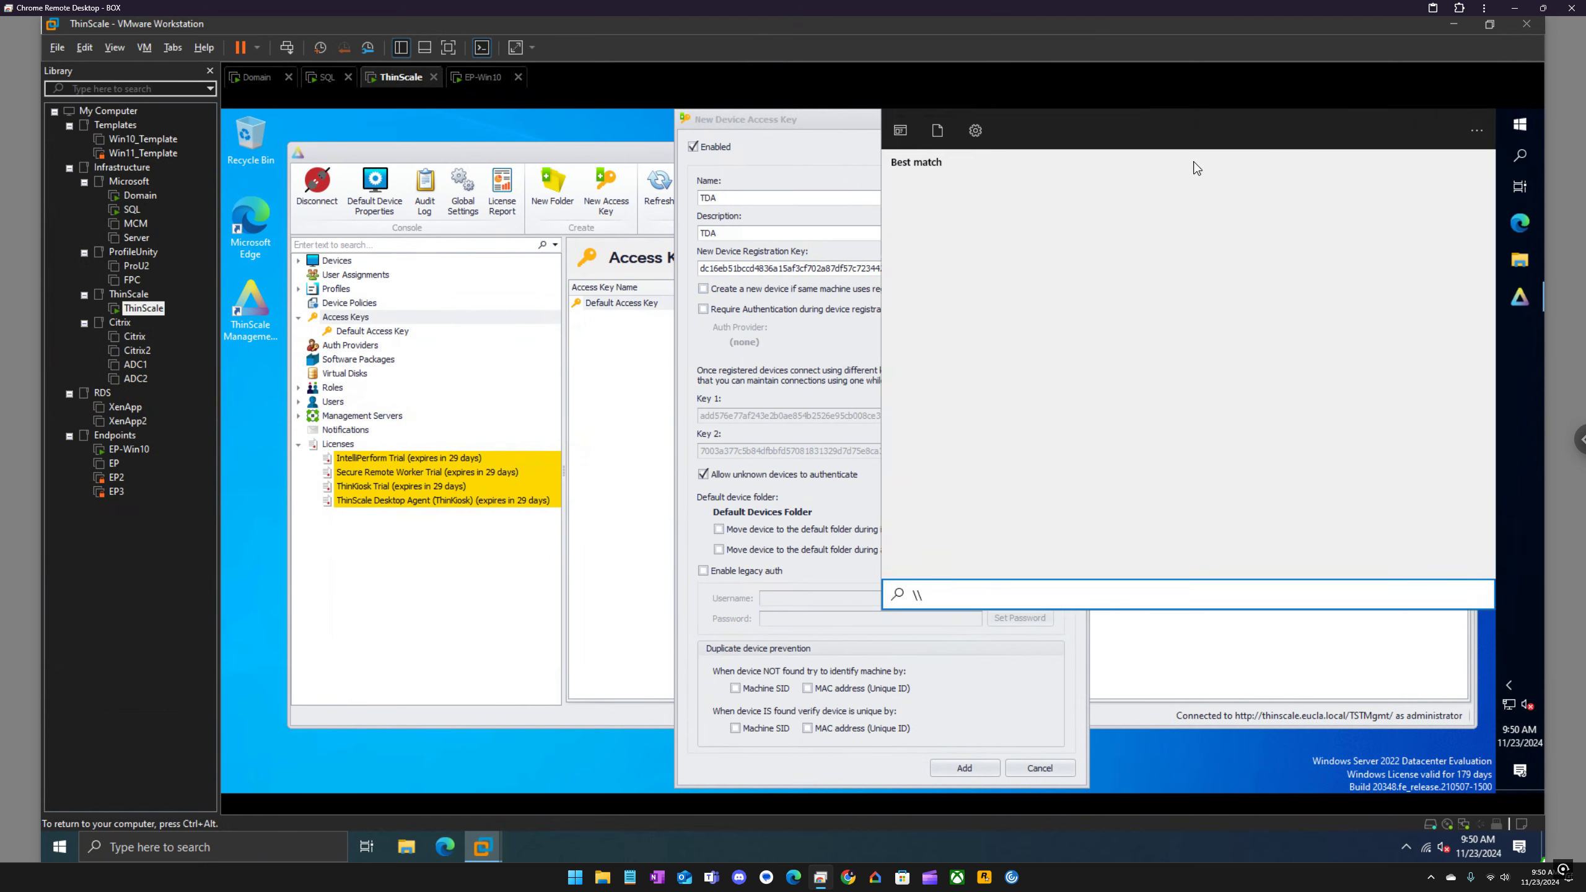
text(ep-win10)
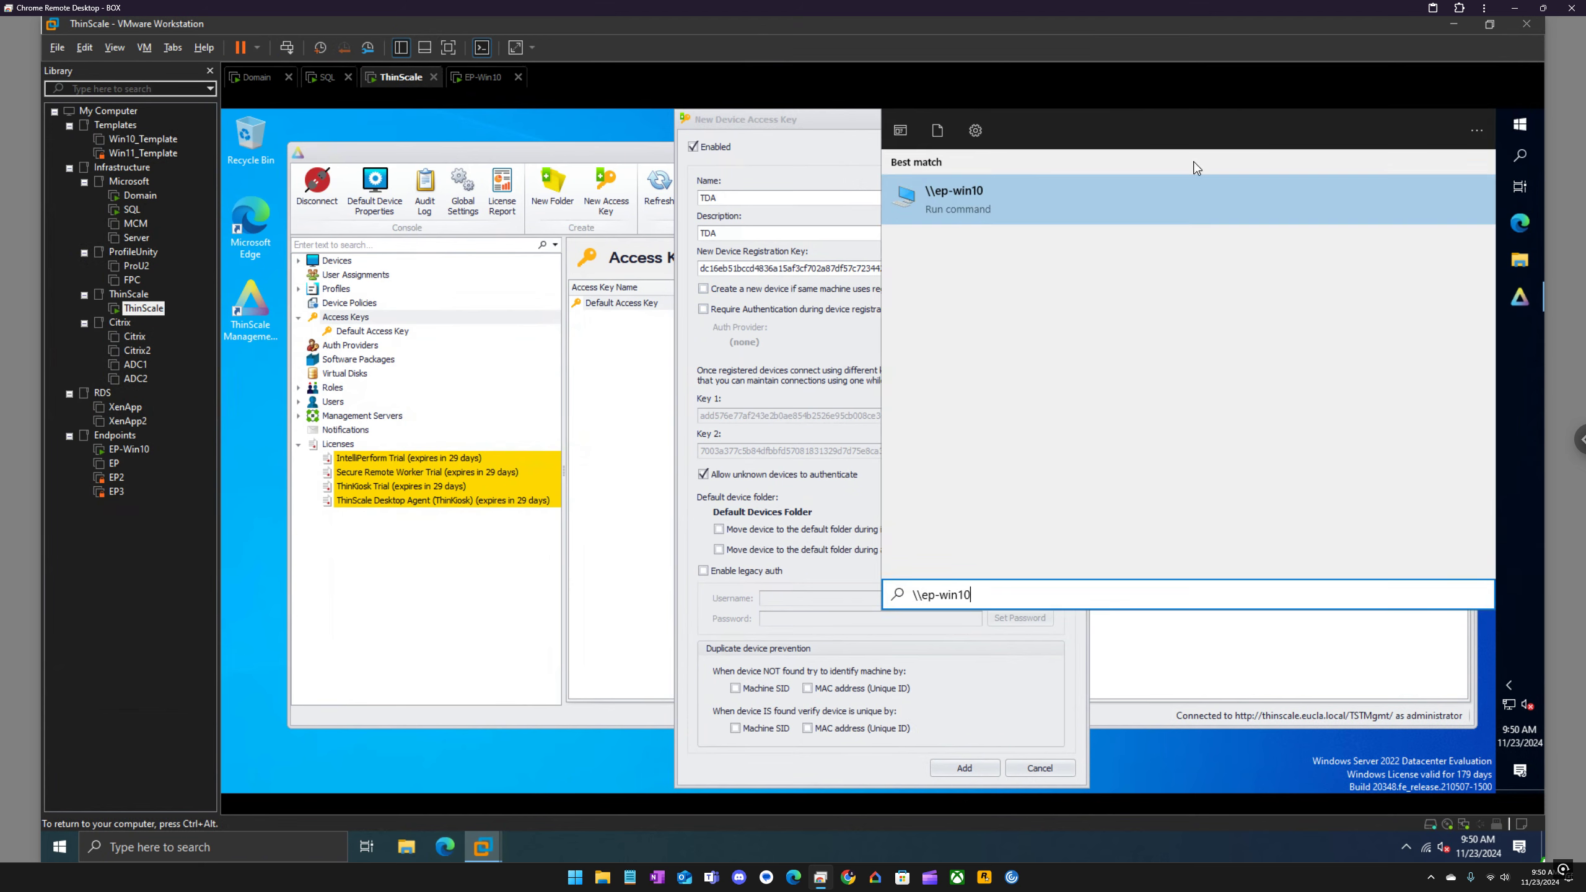
text(\c$)
key(Return)
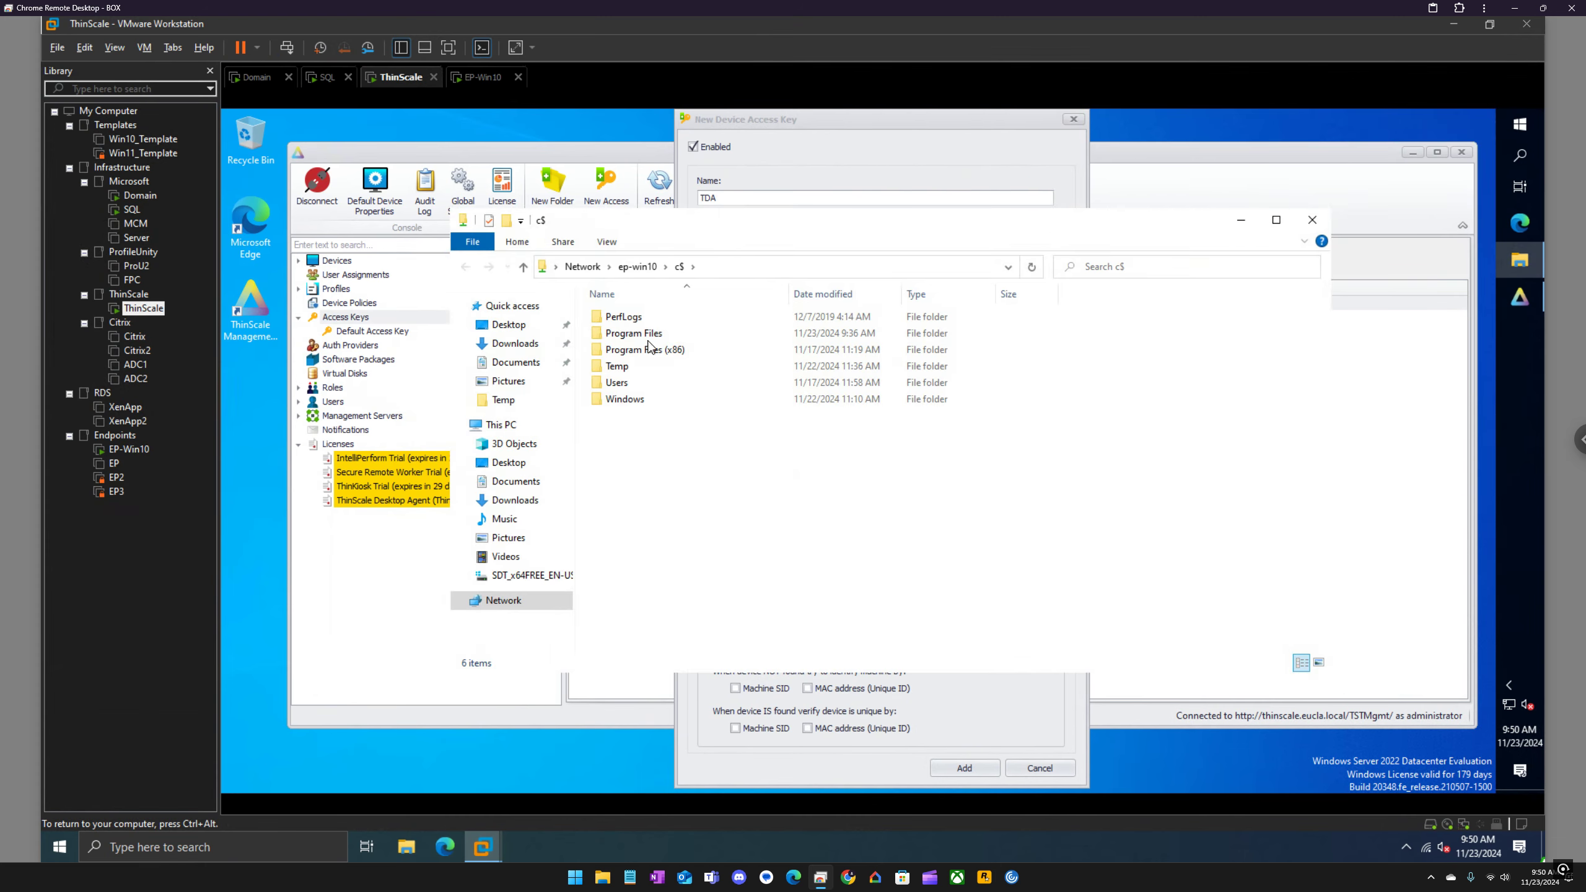
double_click(638, 368)
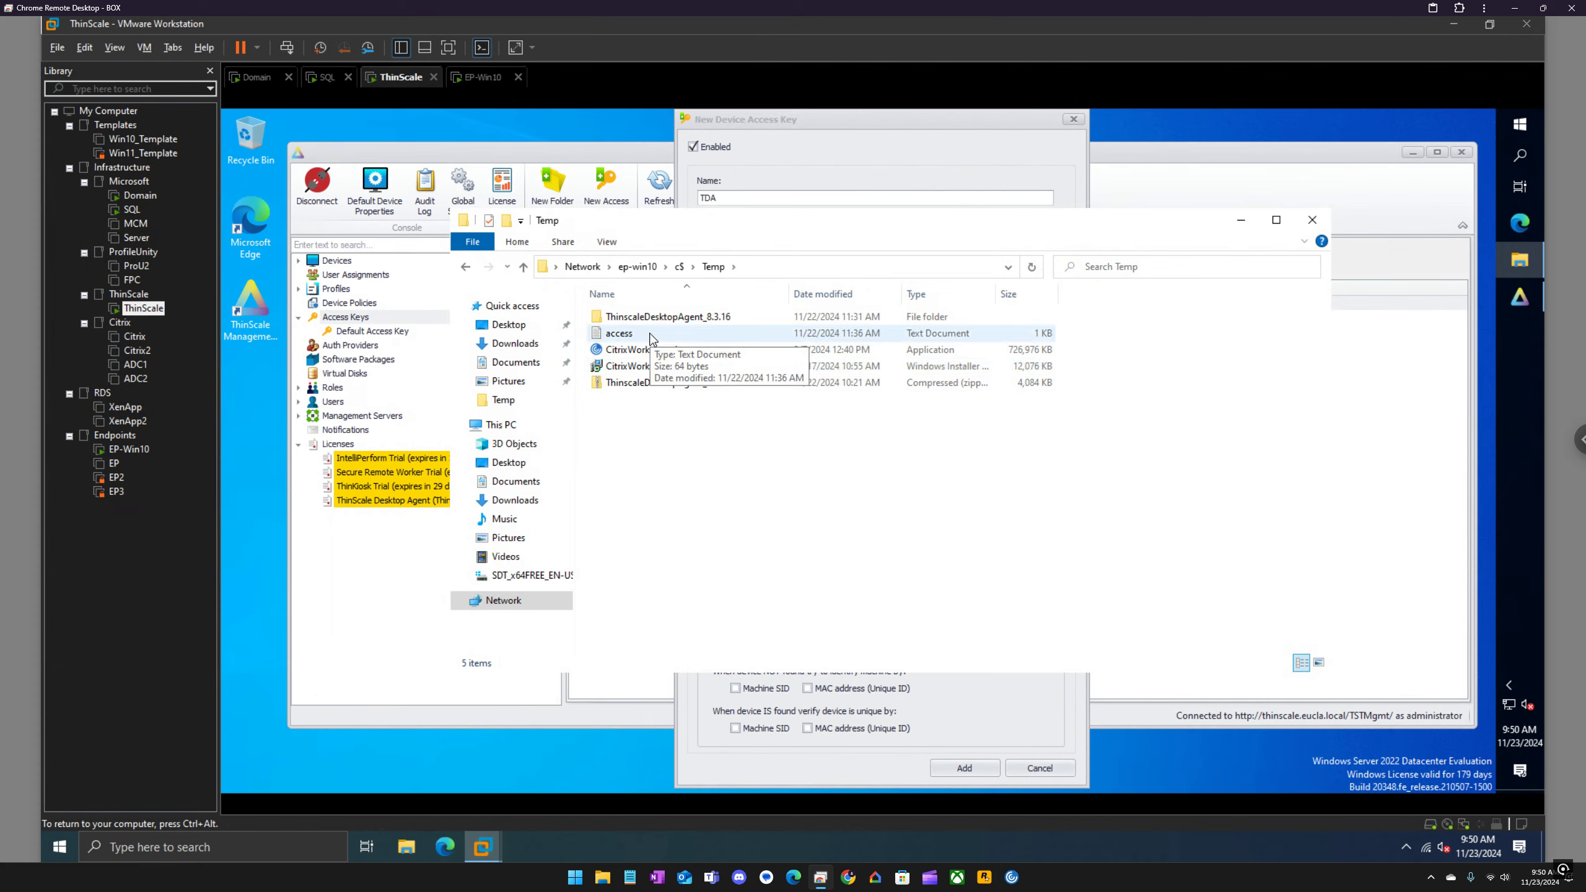
Step: Replace the contents of the access text file with the copied device registration key, then save and close the file
double_click(650, 337)
click(703, 208)
key(shift+Home)
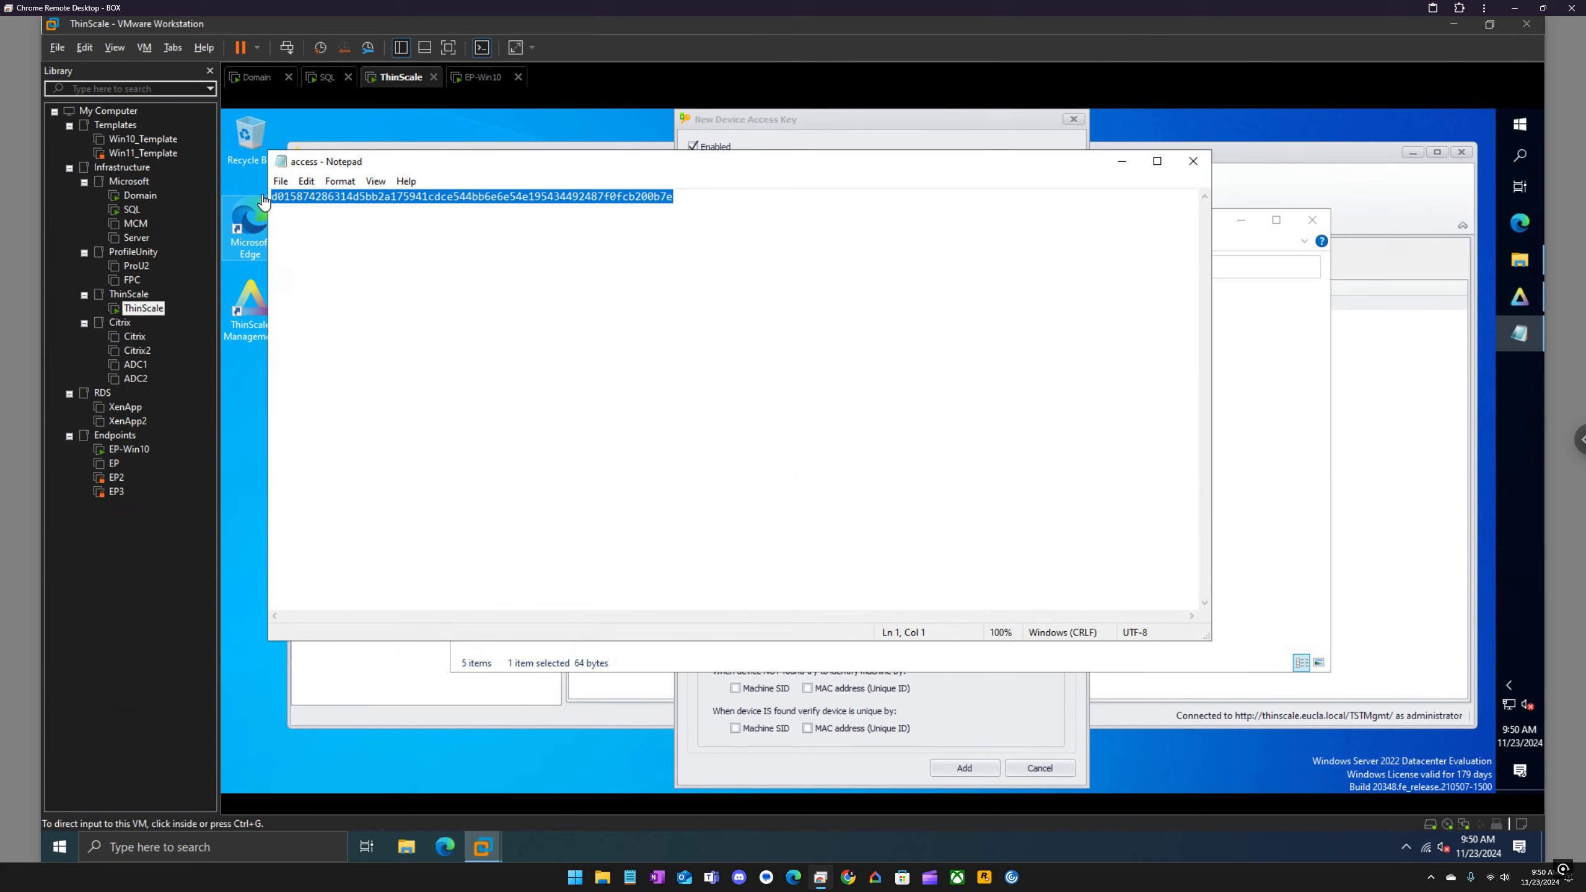
click(280, 181)
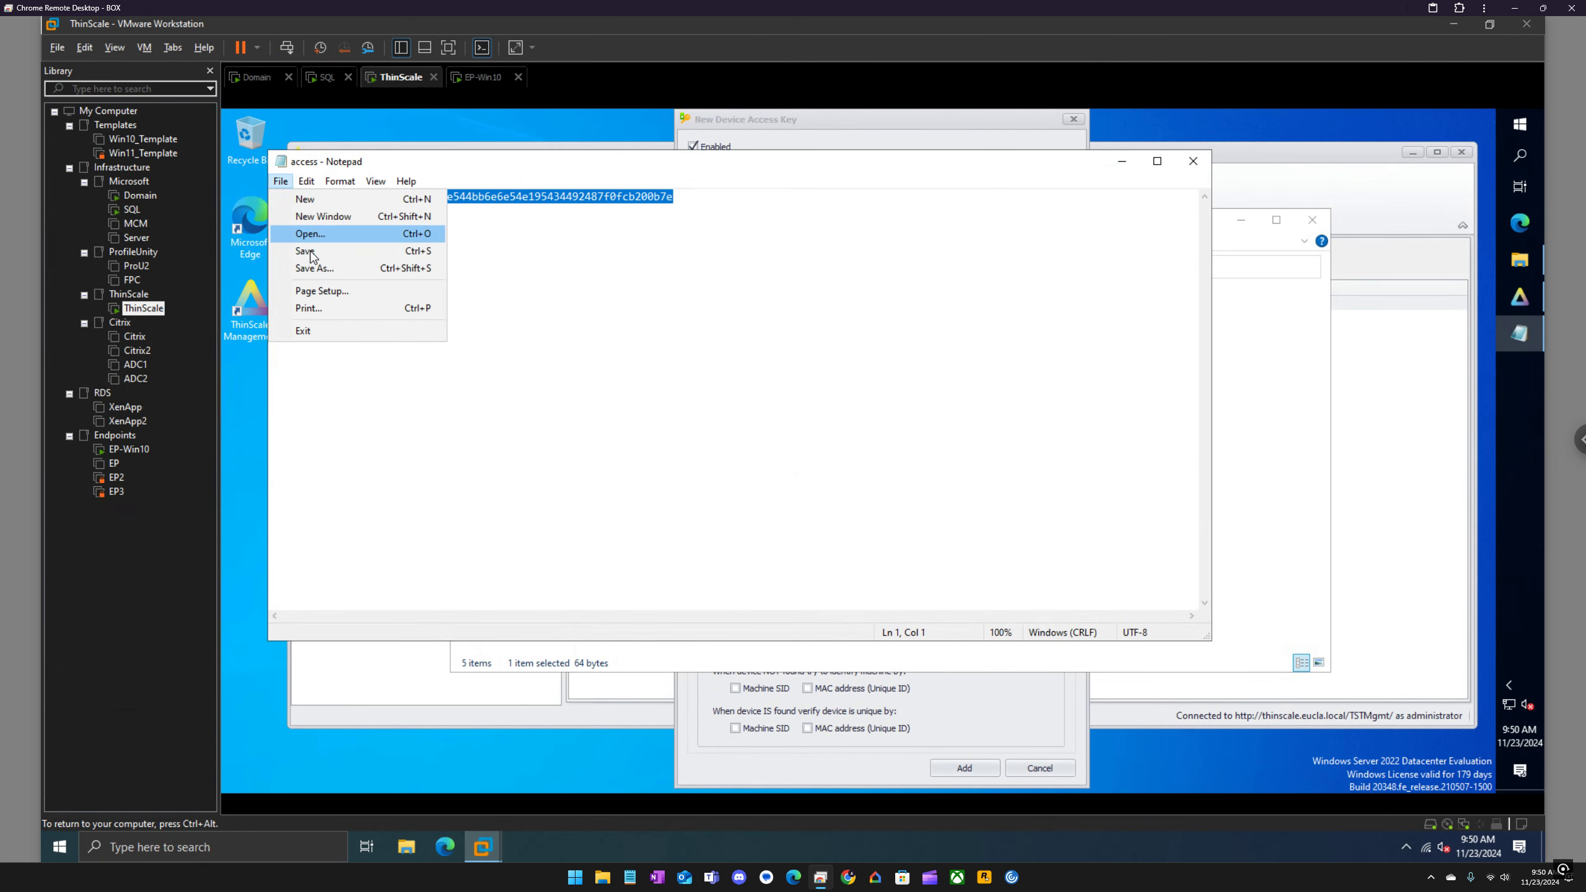
click(310, 252)
click(1184, 168)
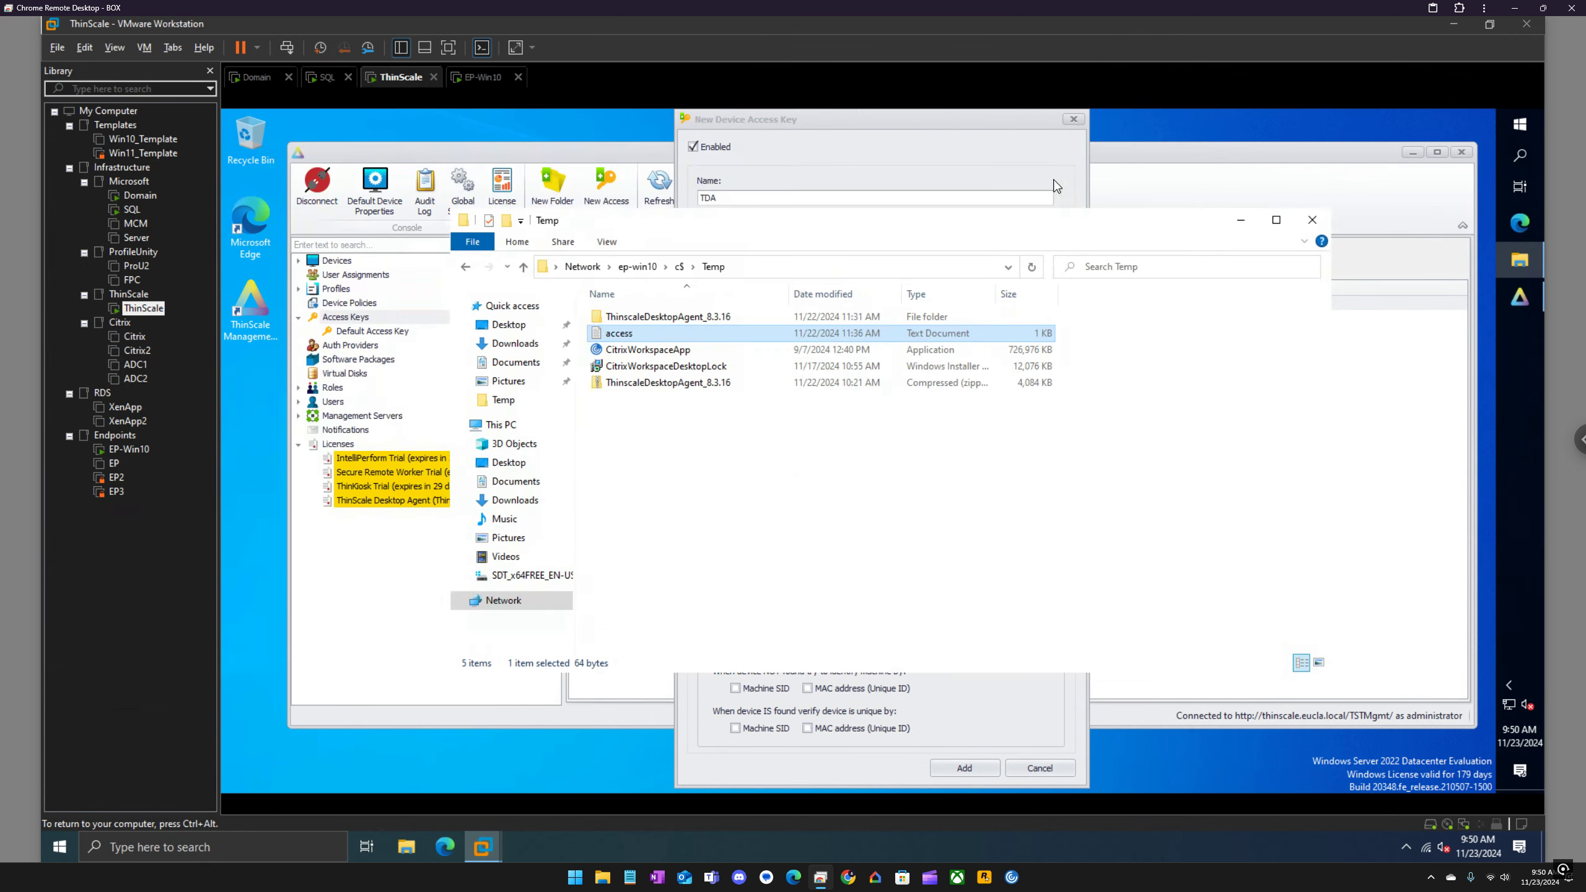
Step: Return to the New Device Access Key dialog and add the TDA access key
click(1014, 157)
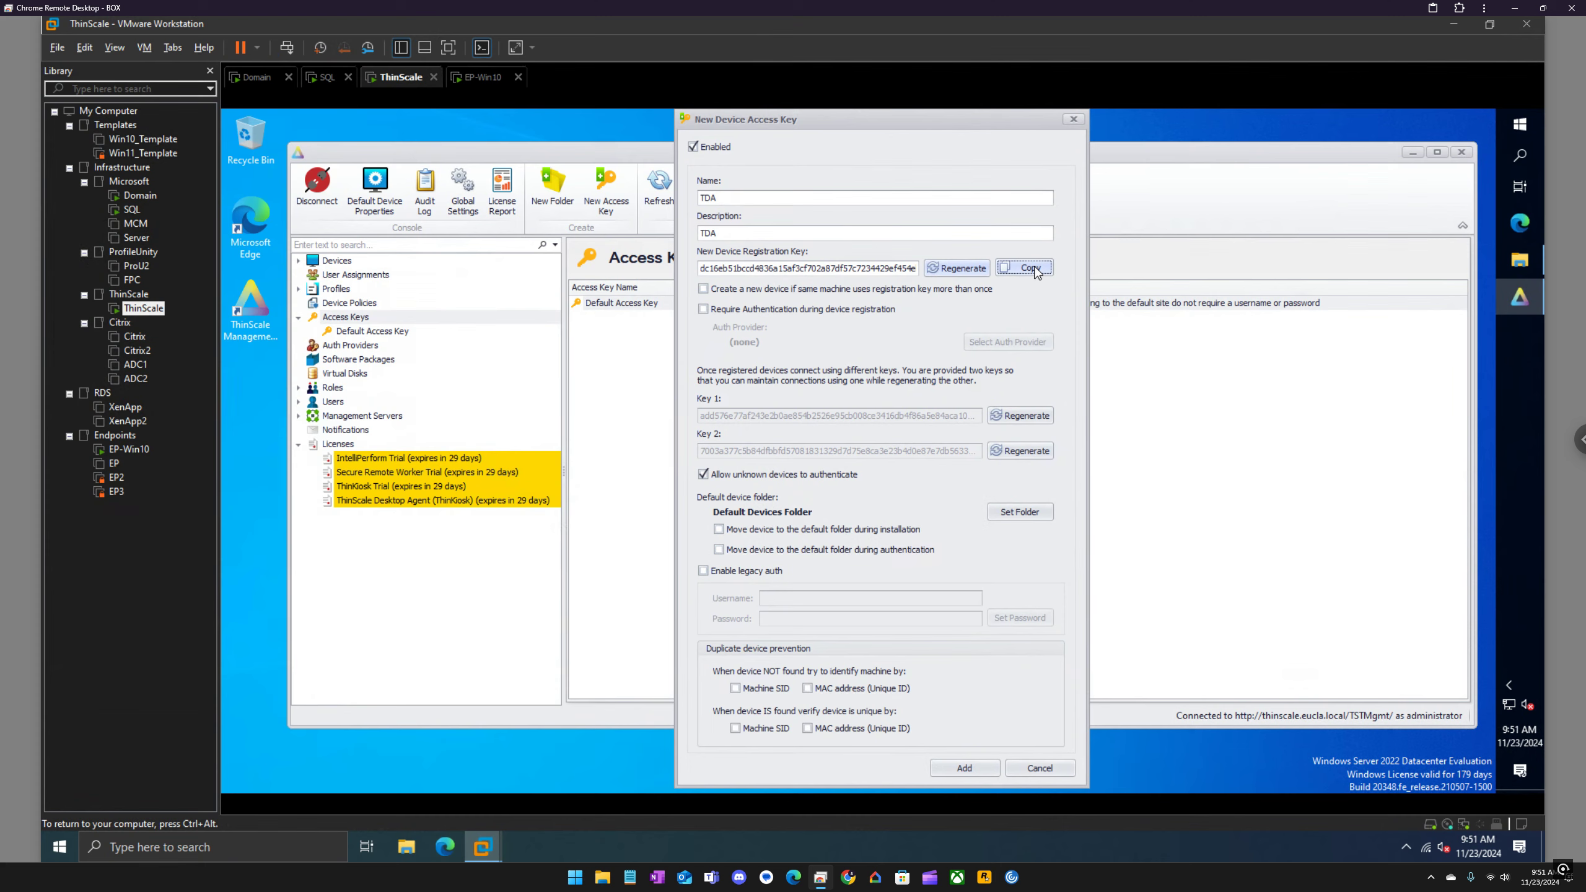
click(976, 770)
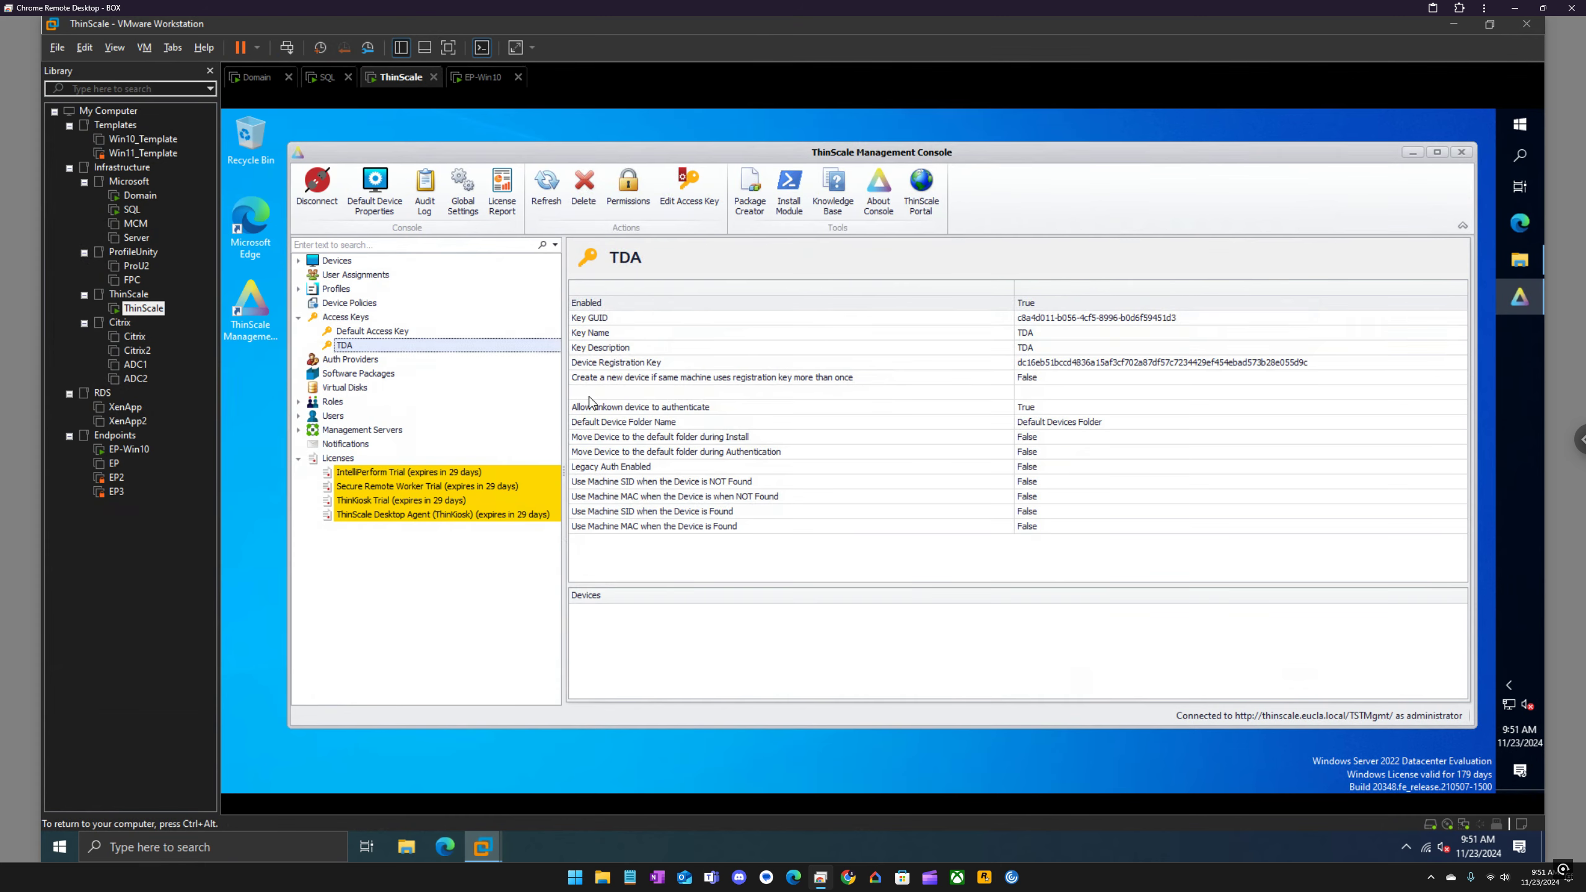
Step: View the TDA folder inside the Default Devices Folder and collapse the parent folder again
click(299, 261)
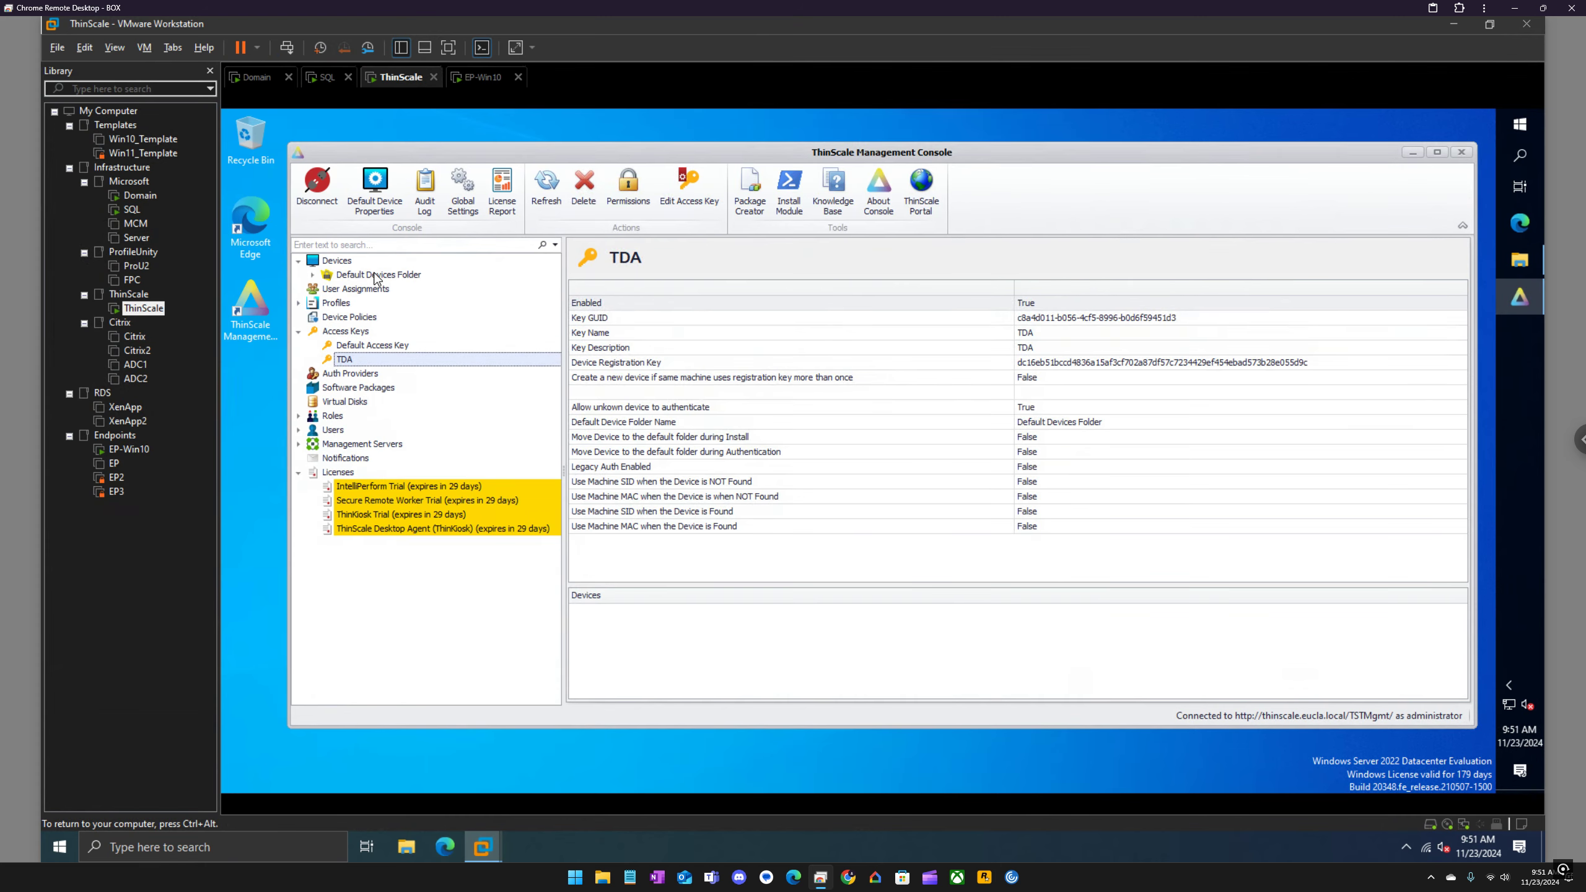
click(313, 276)
click(359, 290)
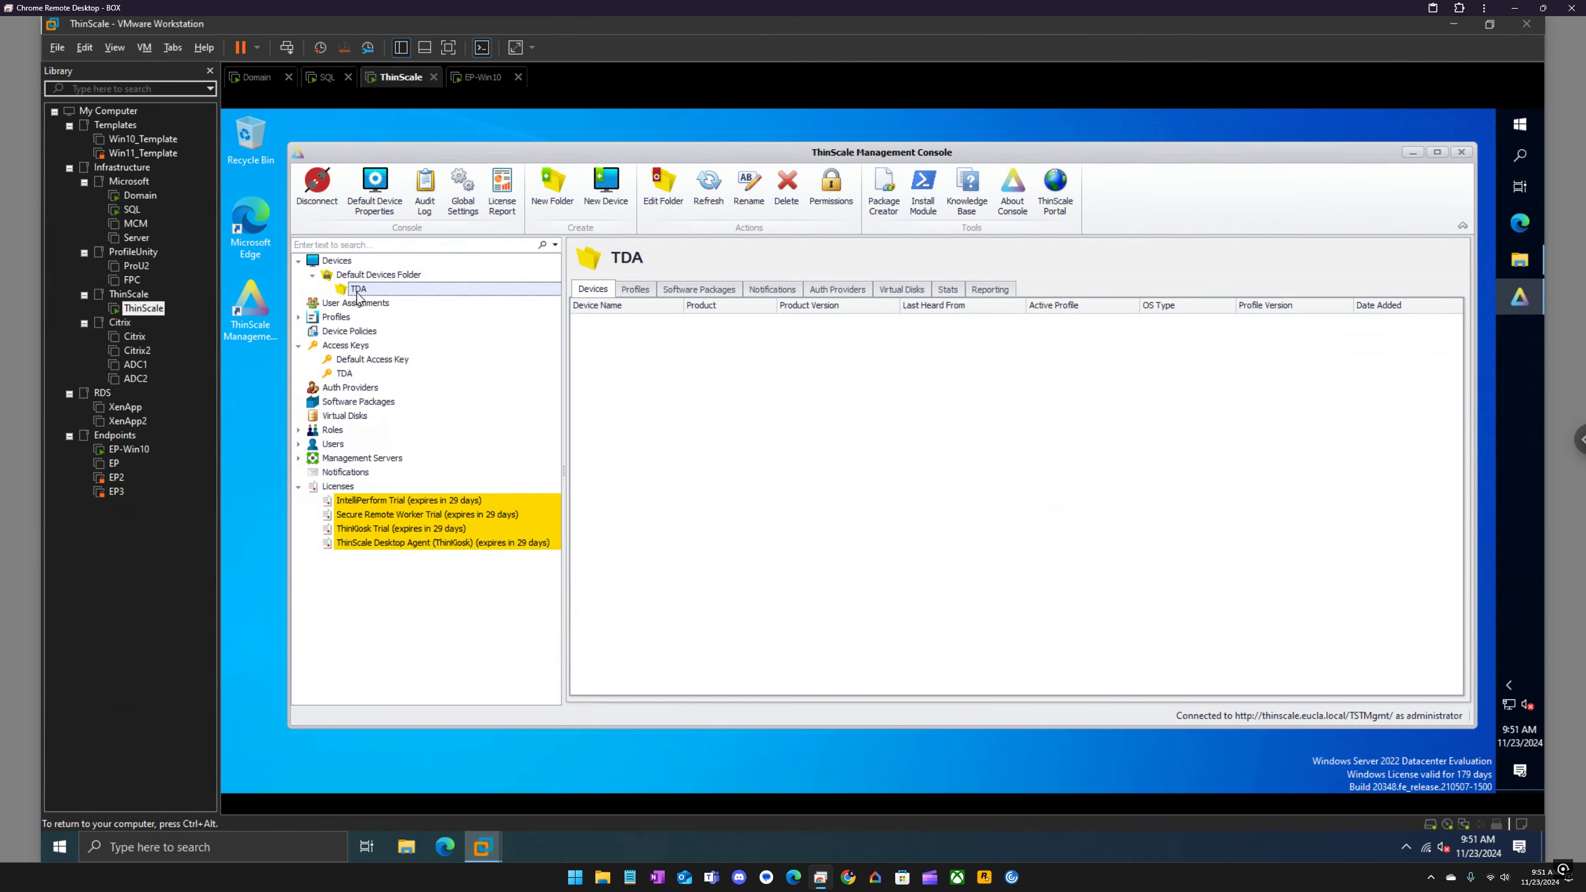
click(313, 276)
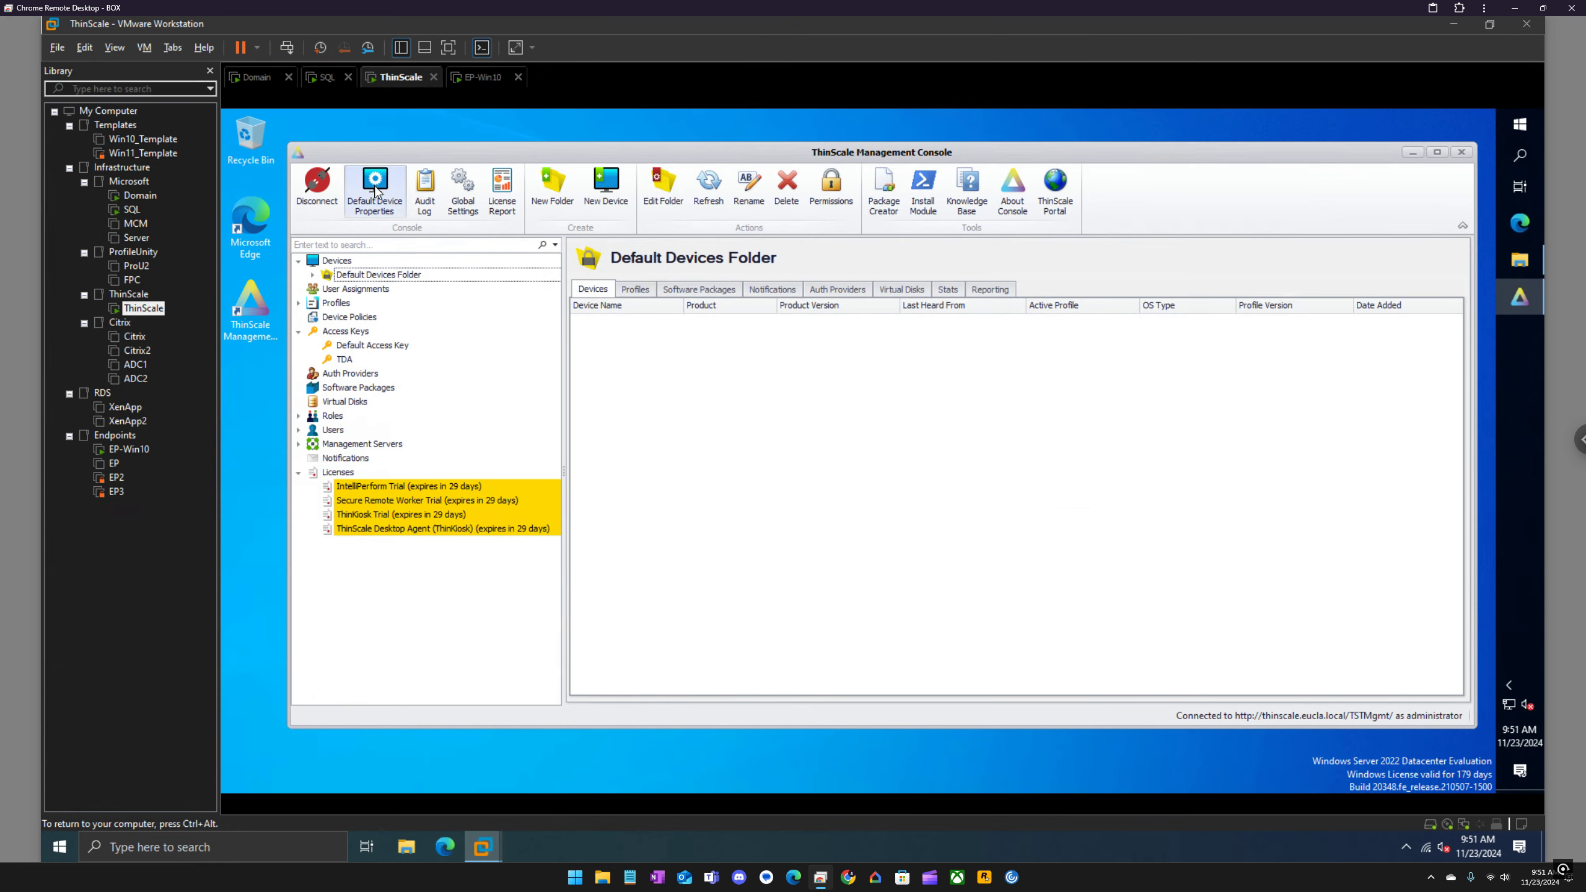
Step: Start a new device policy under Device Policies with TDA as both its name and description
click(334, 318)
right_click(336, 317)
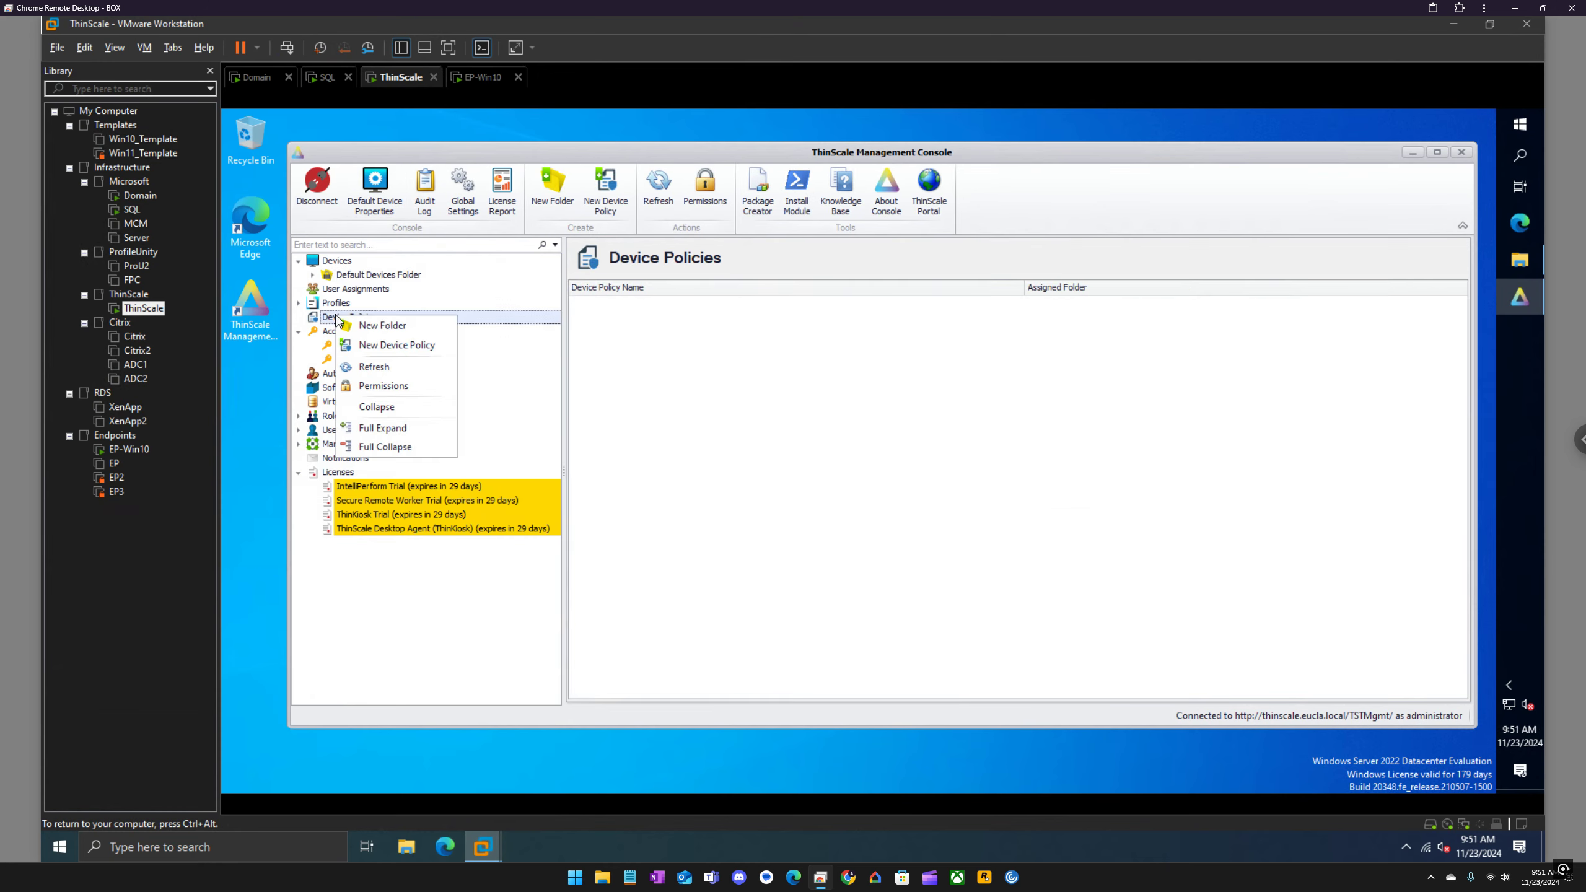
click(396, 345)
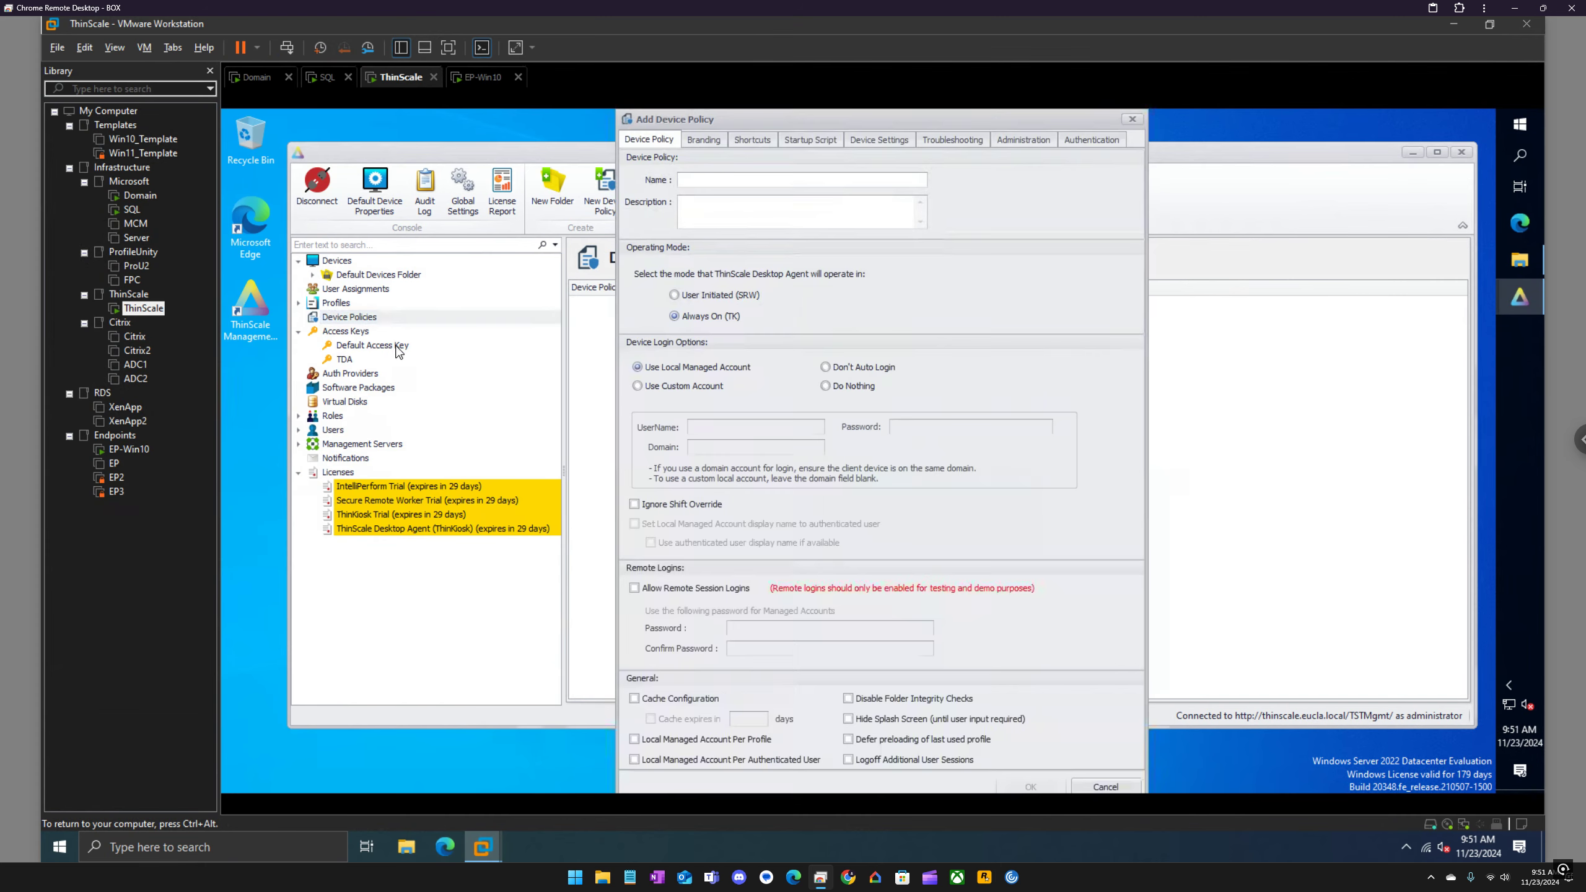
click(757, 178)
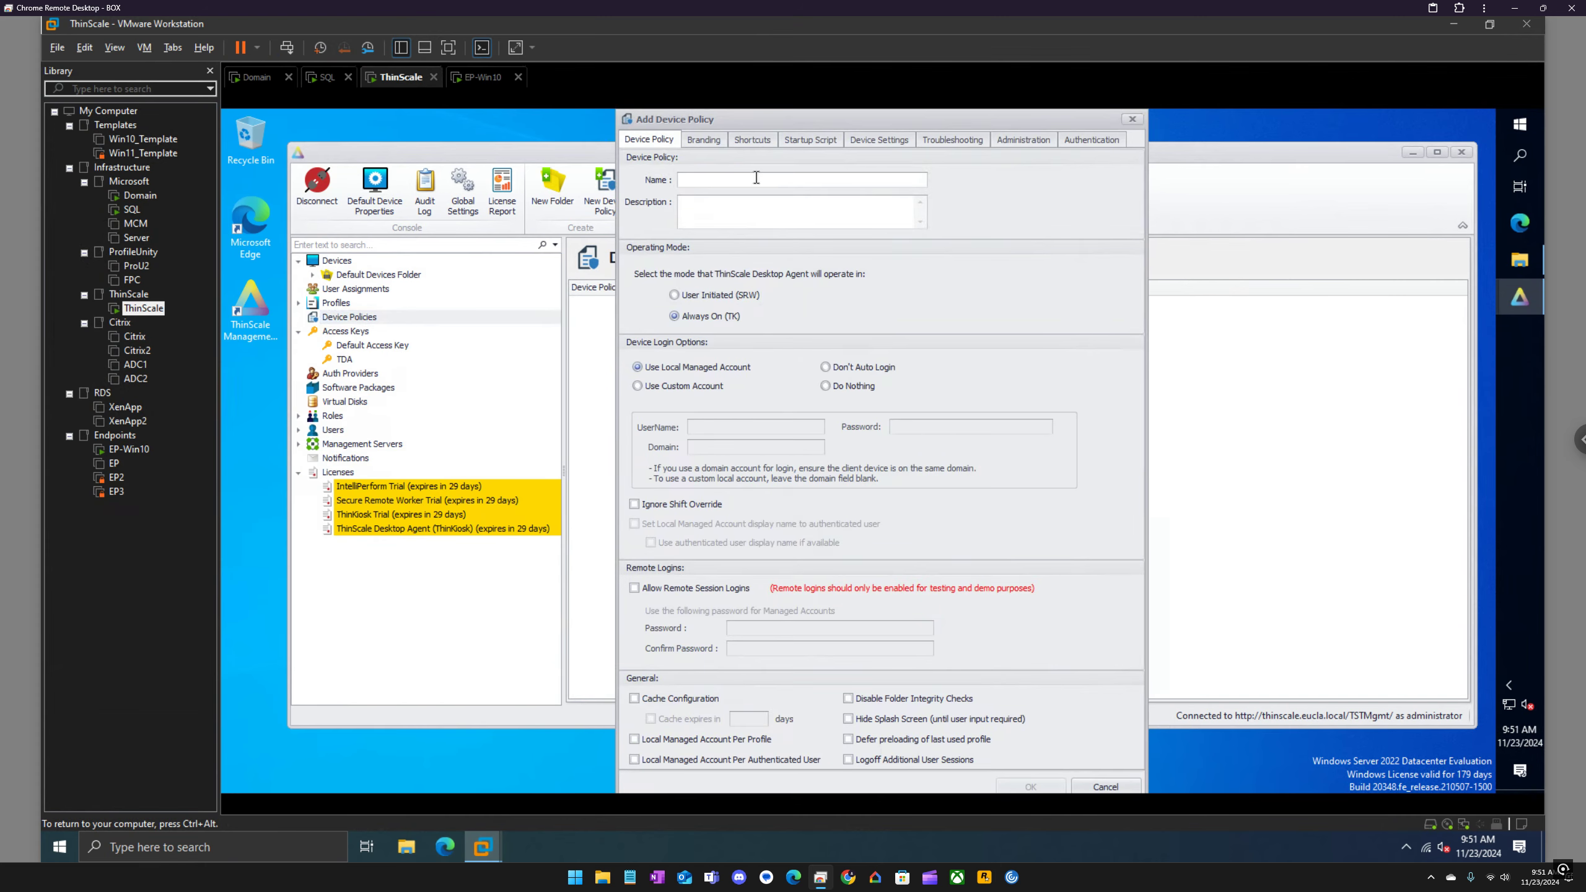
text(TDA)
key(ctrl+a)
key(ctrl+c)
click(698, 201)
key(ctrl+v)
Step: Allow remote session logins in the device policy and enter and confirm the password for managed accounts
click(695, 588)
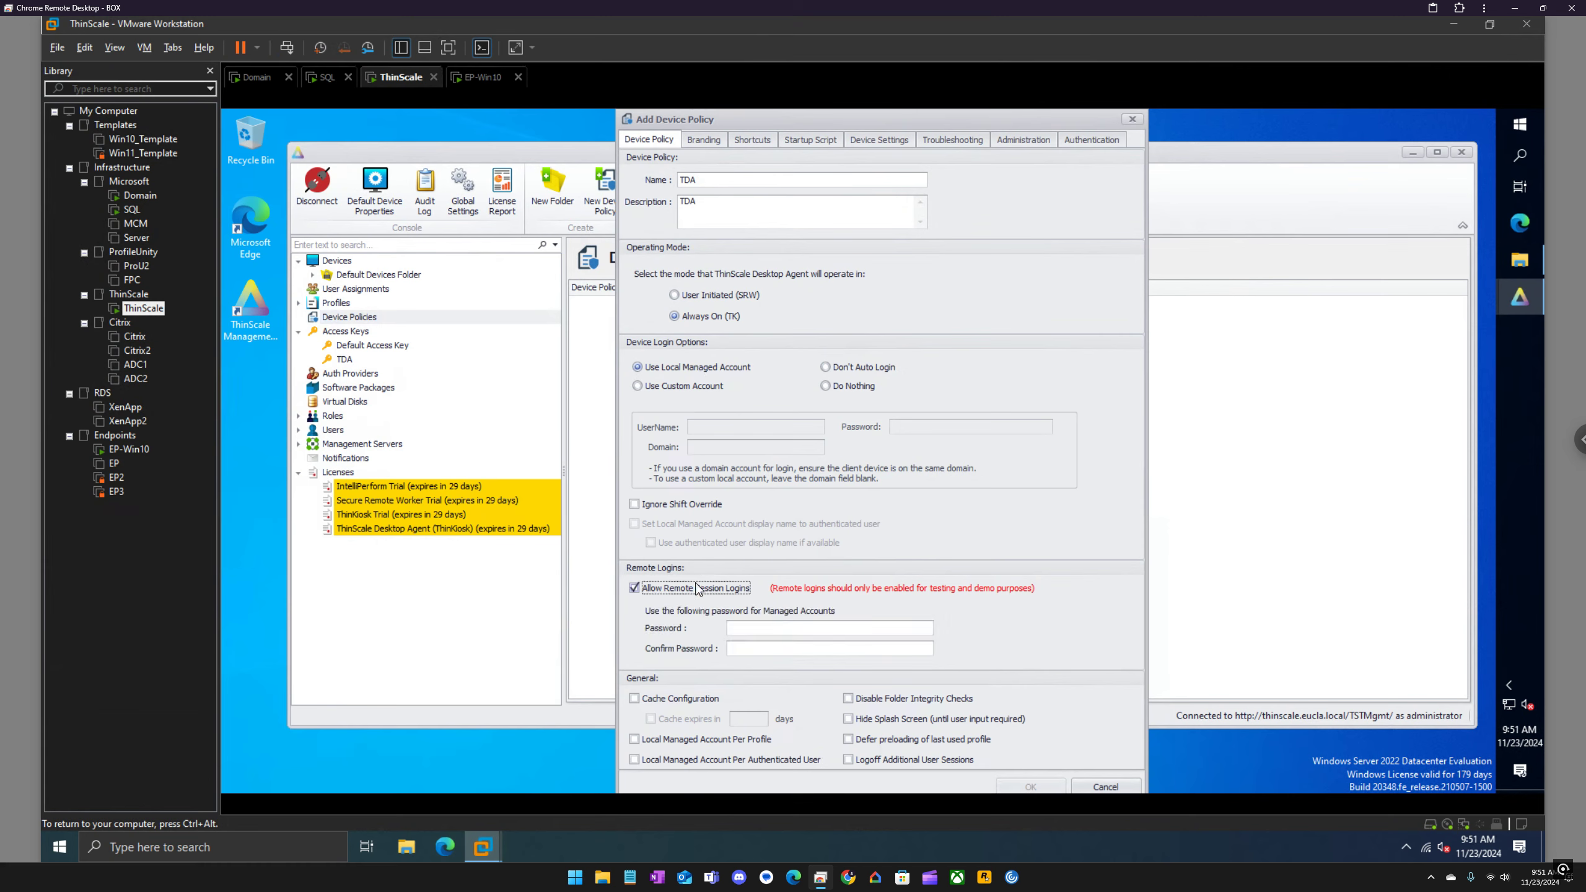
click(752, 628)
text(**)
Step: Set the device title to TDA in the policy's Branding settings
click(719, 139)
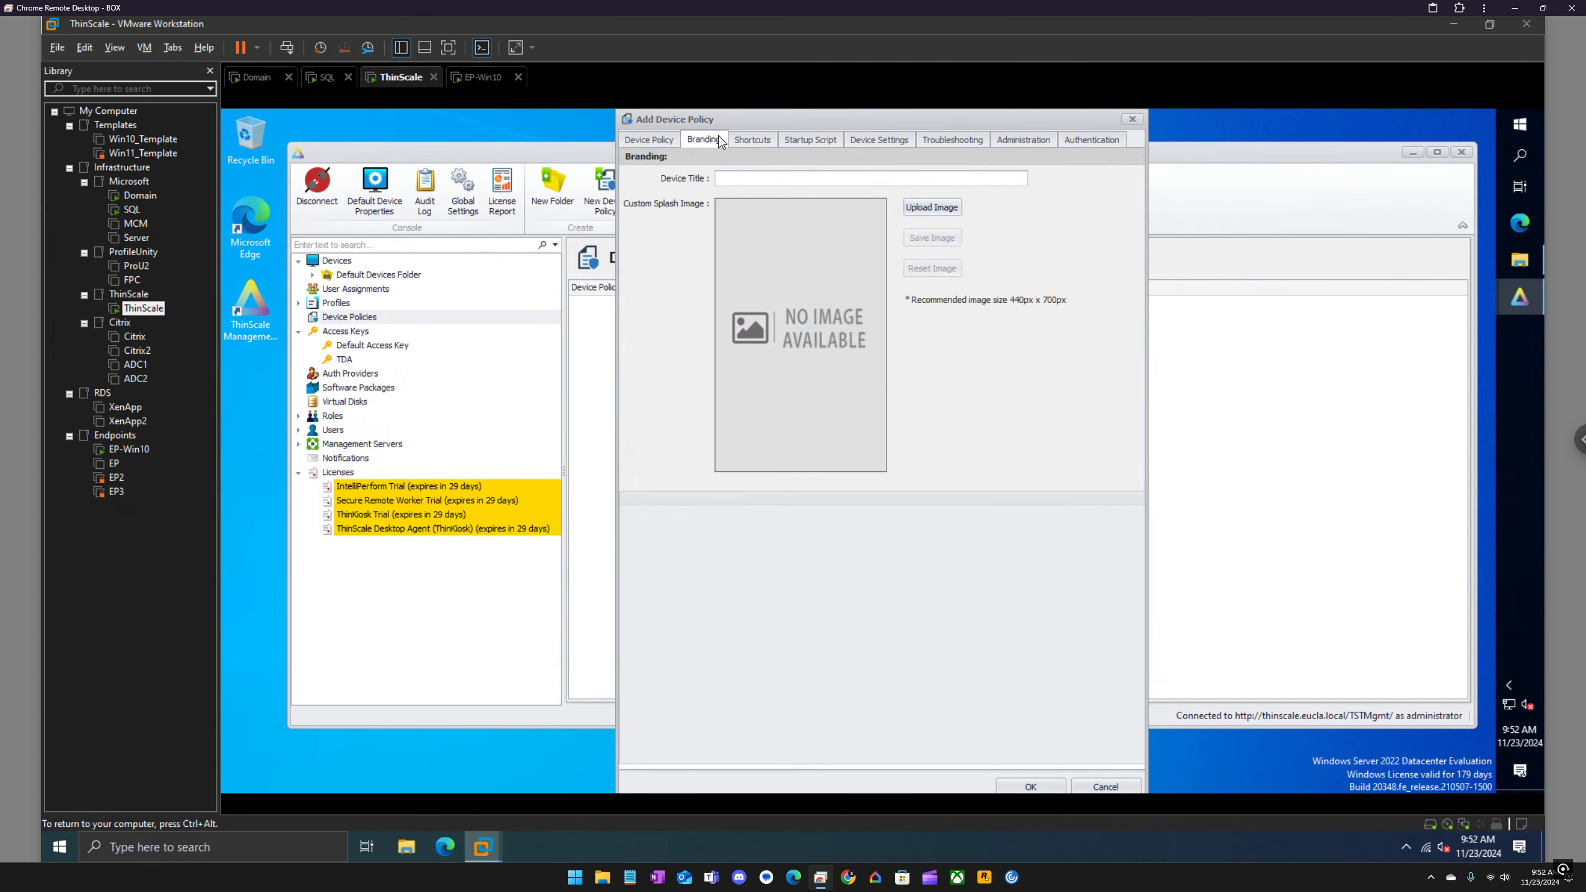
click(738, 179)
text(TDA)
Step: Look through the Storage share on \\box and its Icon folder for a branding image, then close the file window
click(1517, 259)
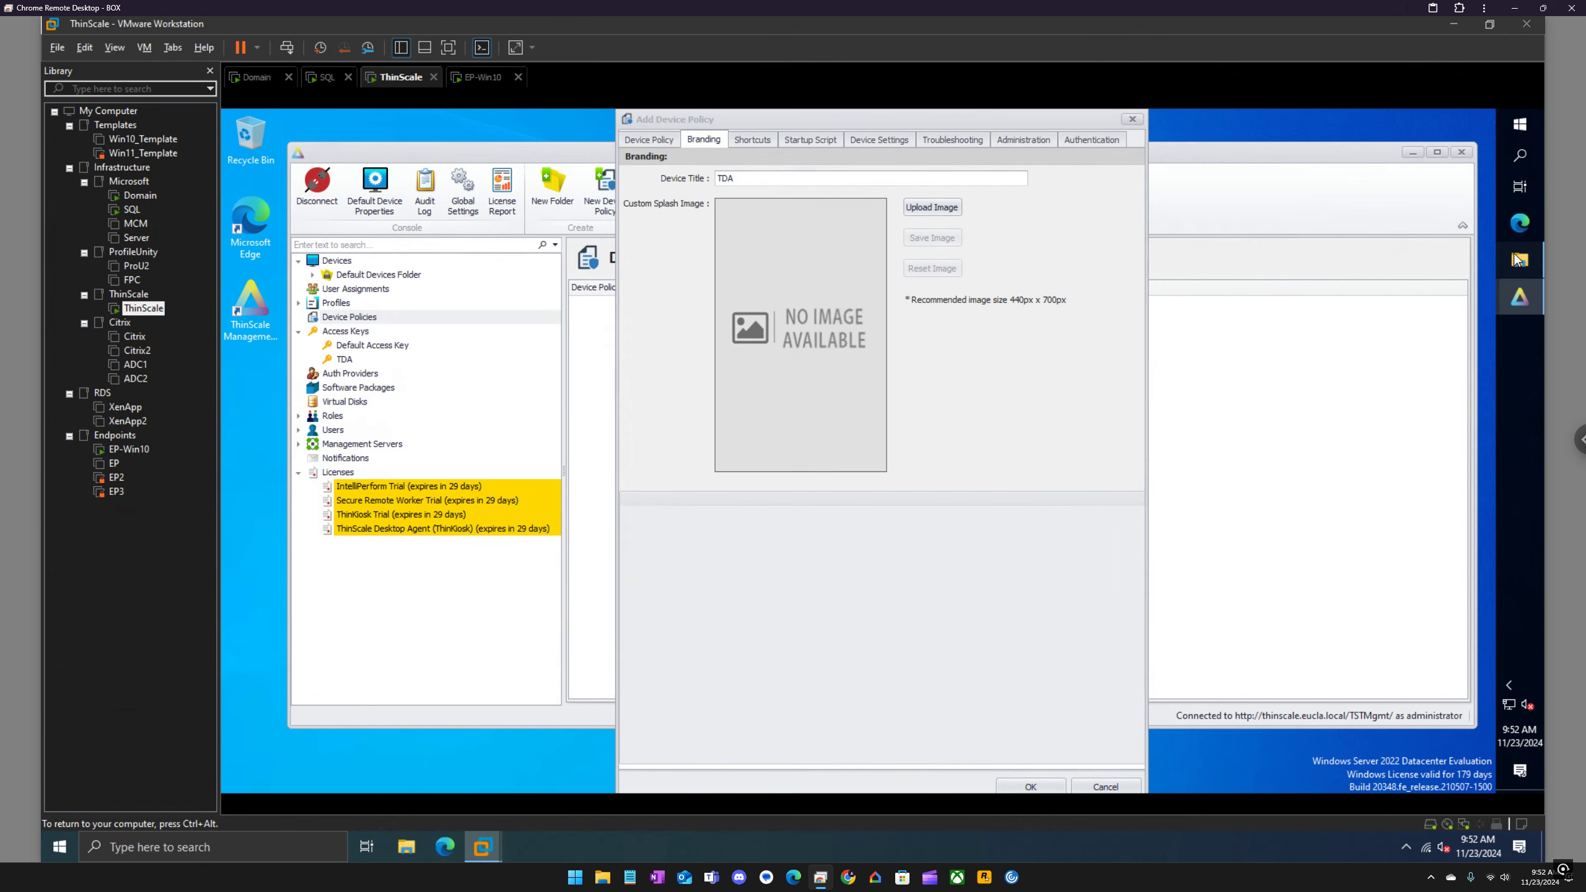
click(821, 267)
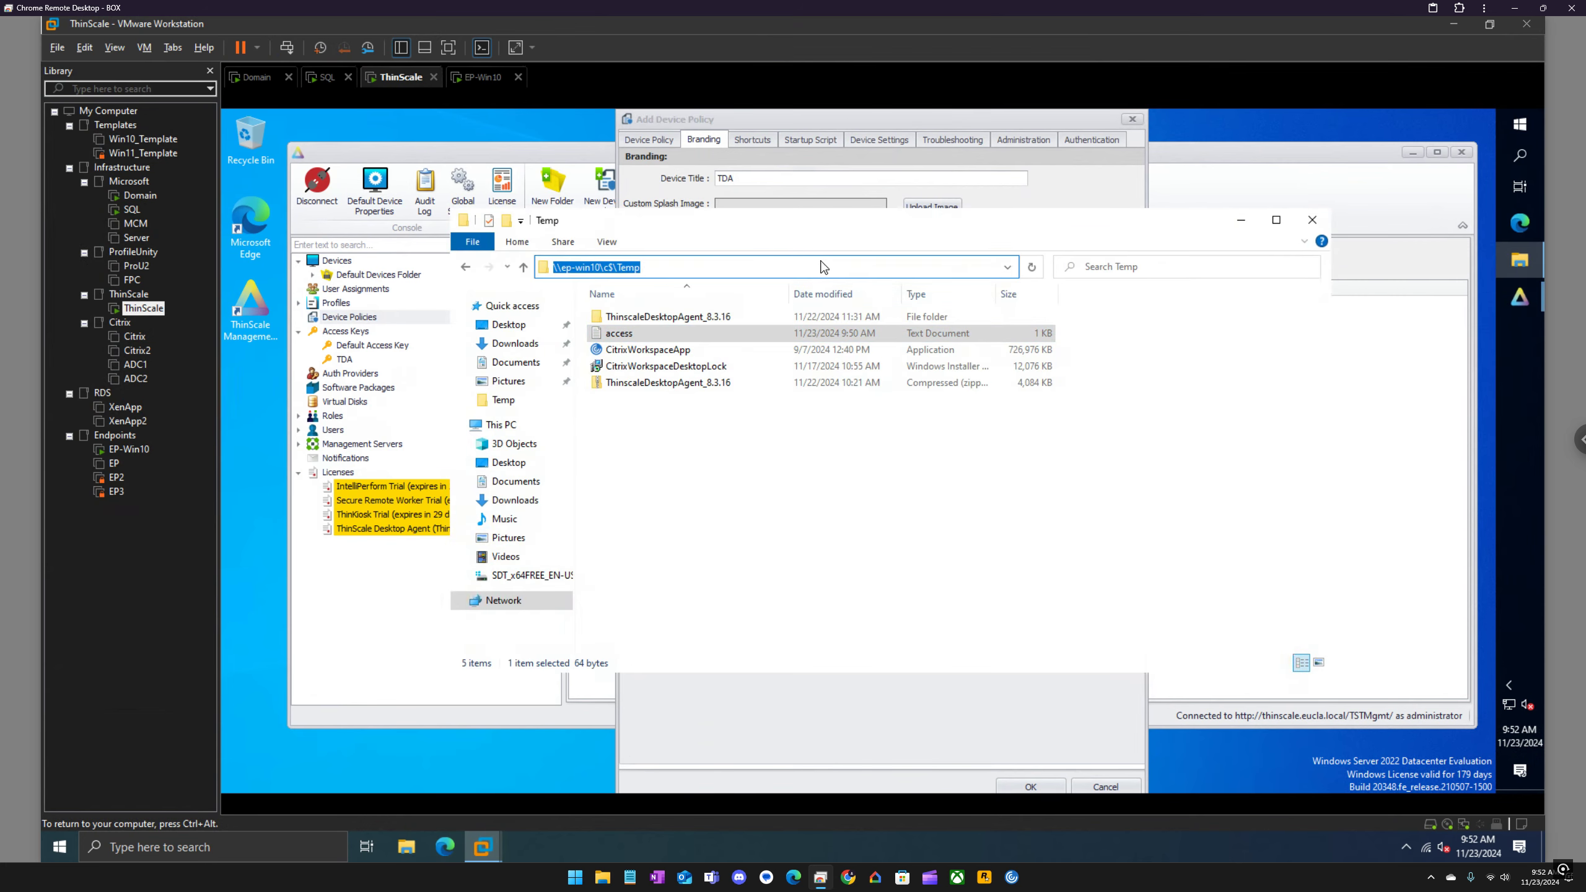
text(\\box)
key(Return)
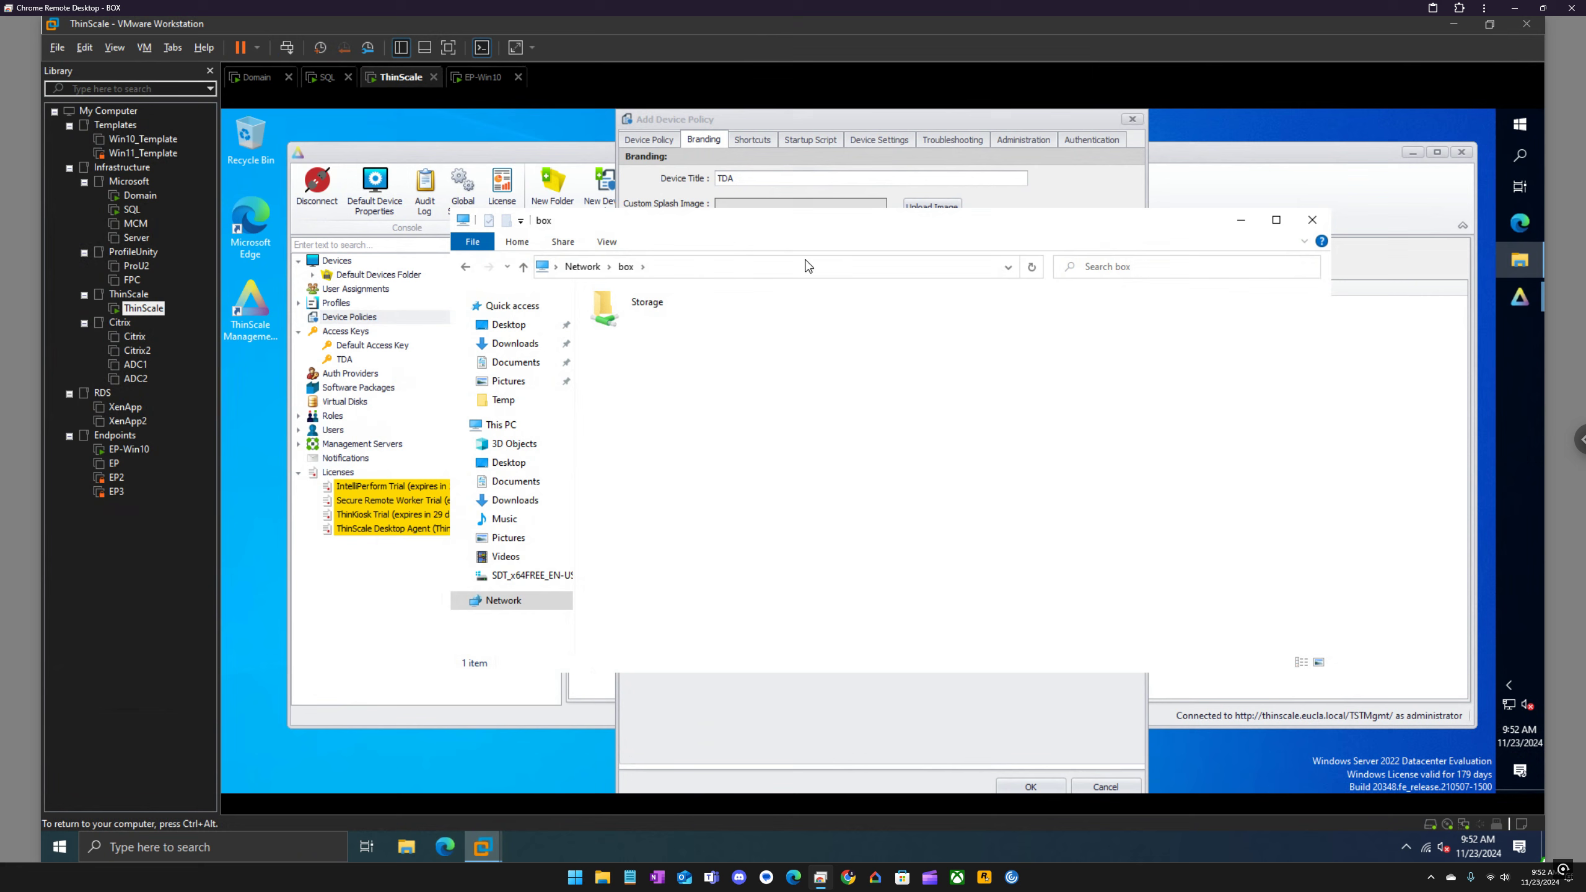
double_click(652, 304)
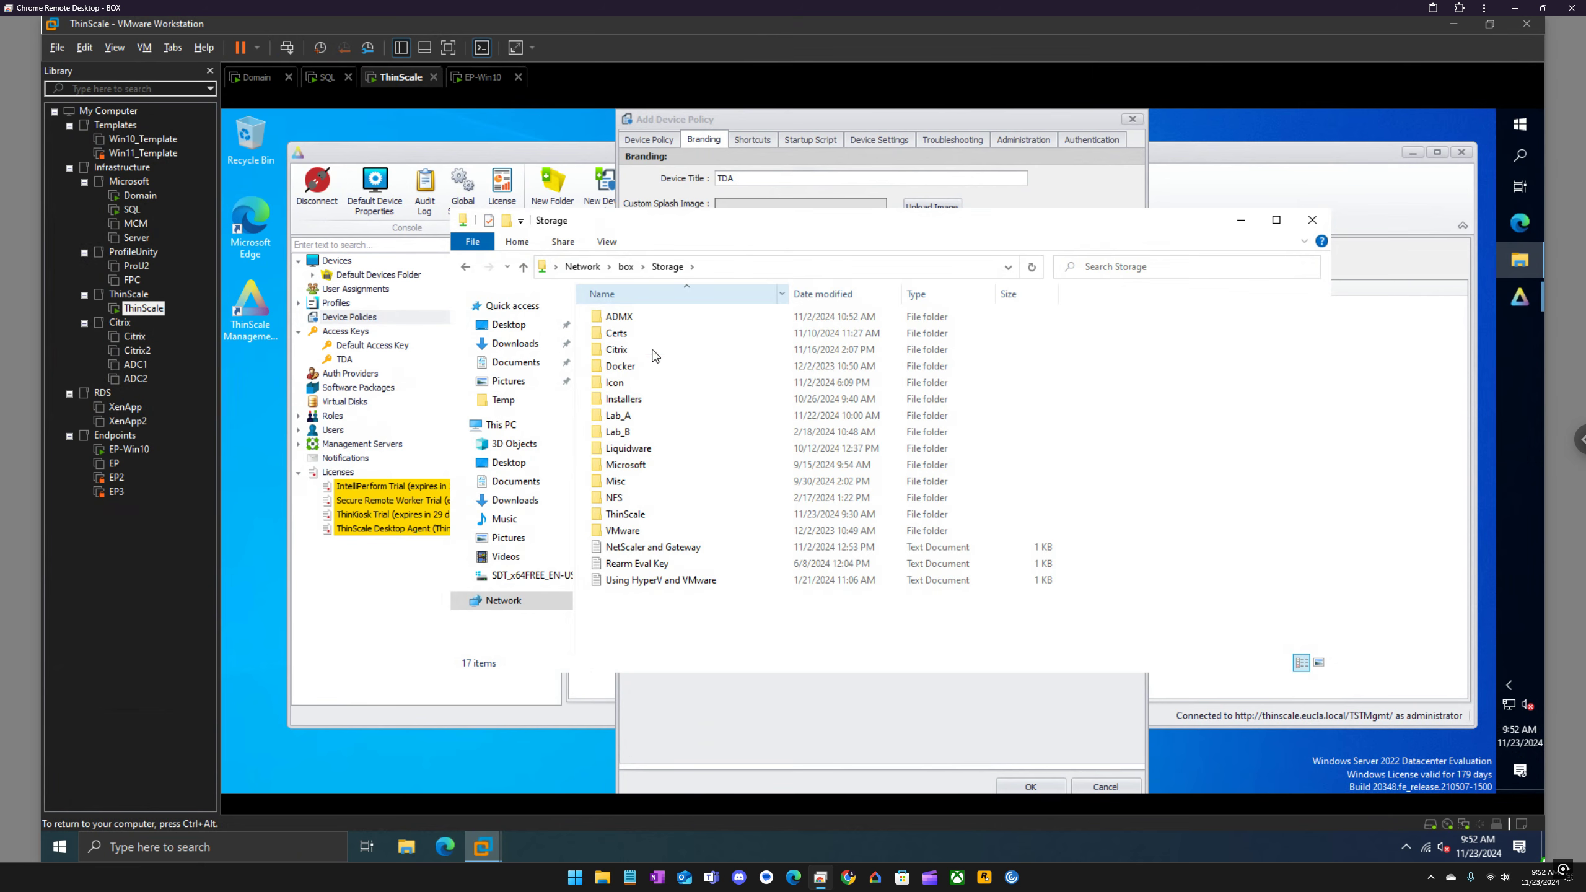
double_click(633, 382)
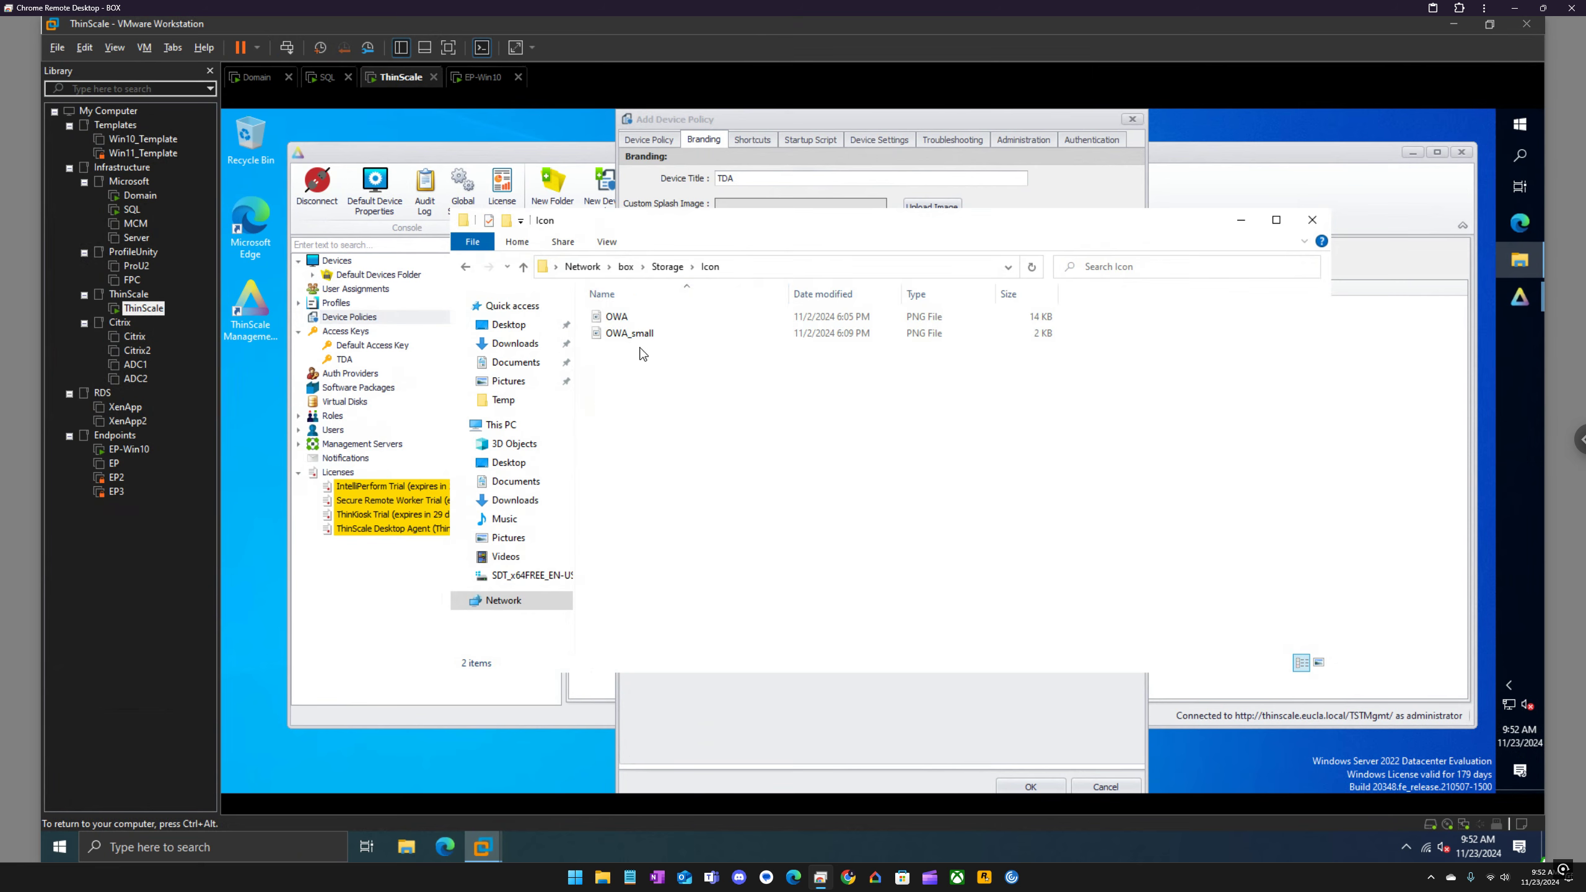
click(665, 268)
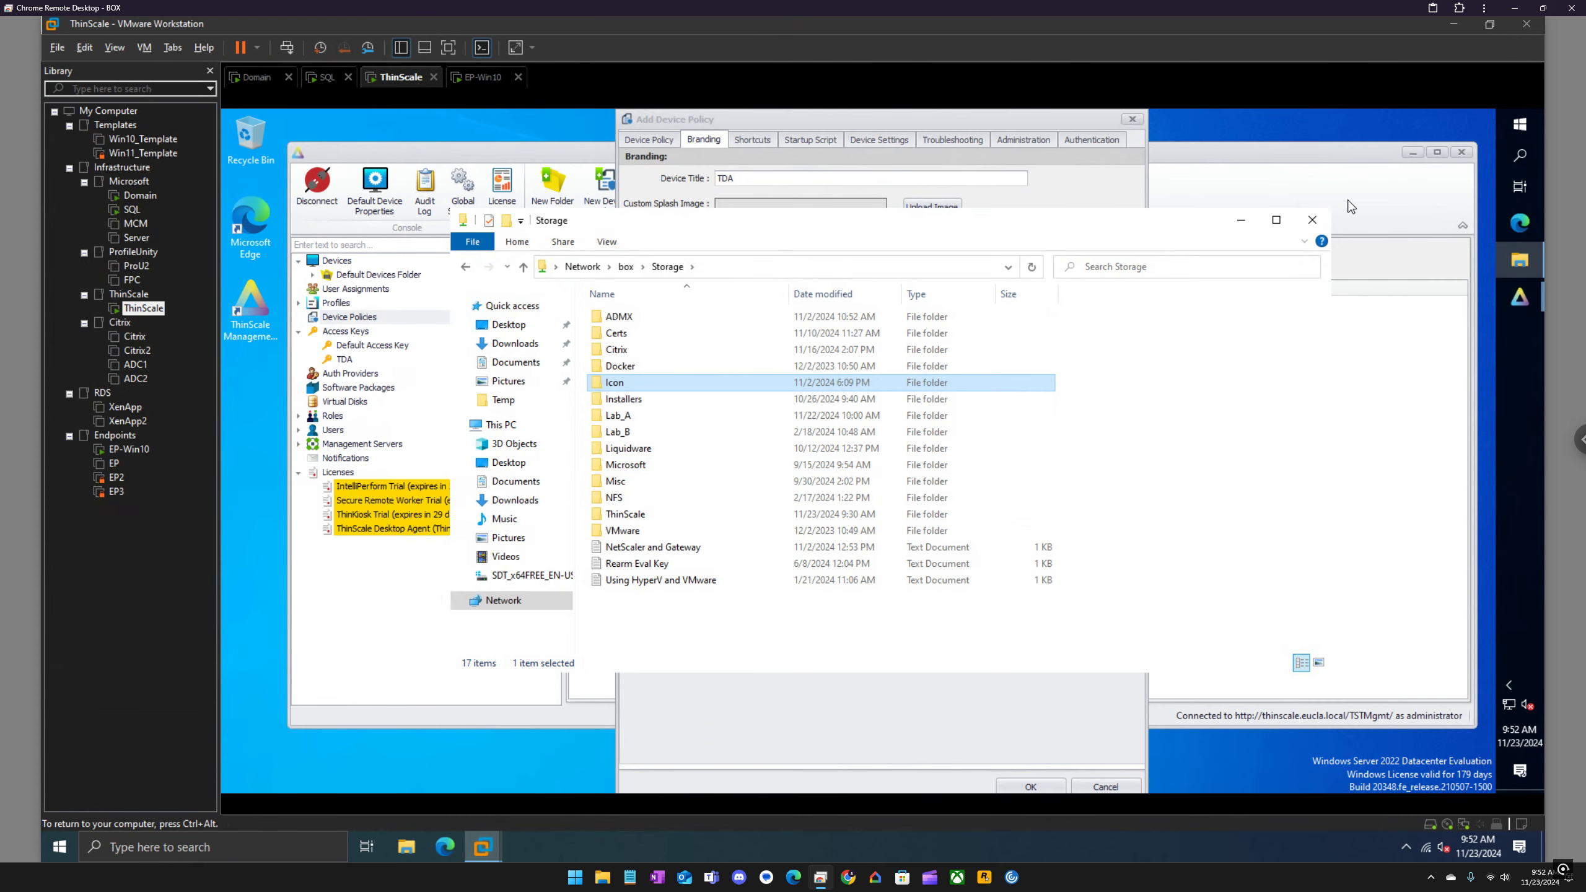
click(1314, 219)
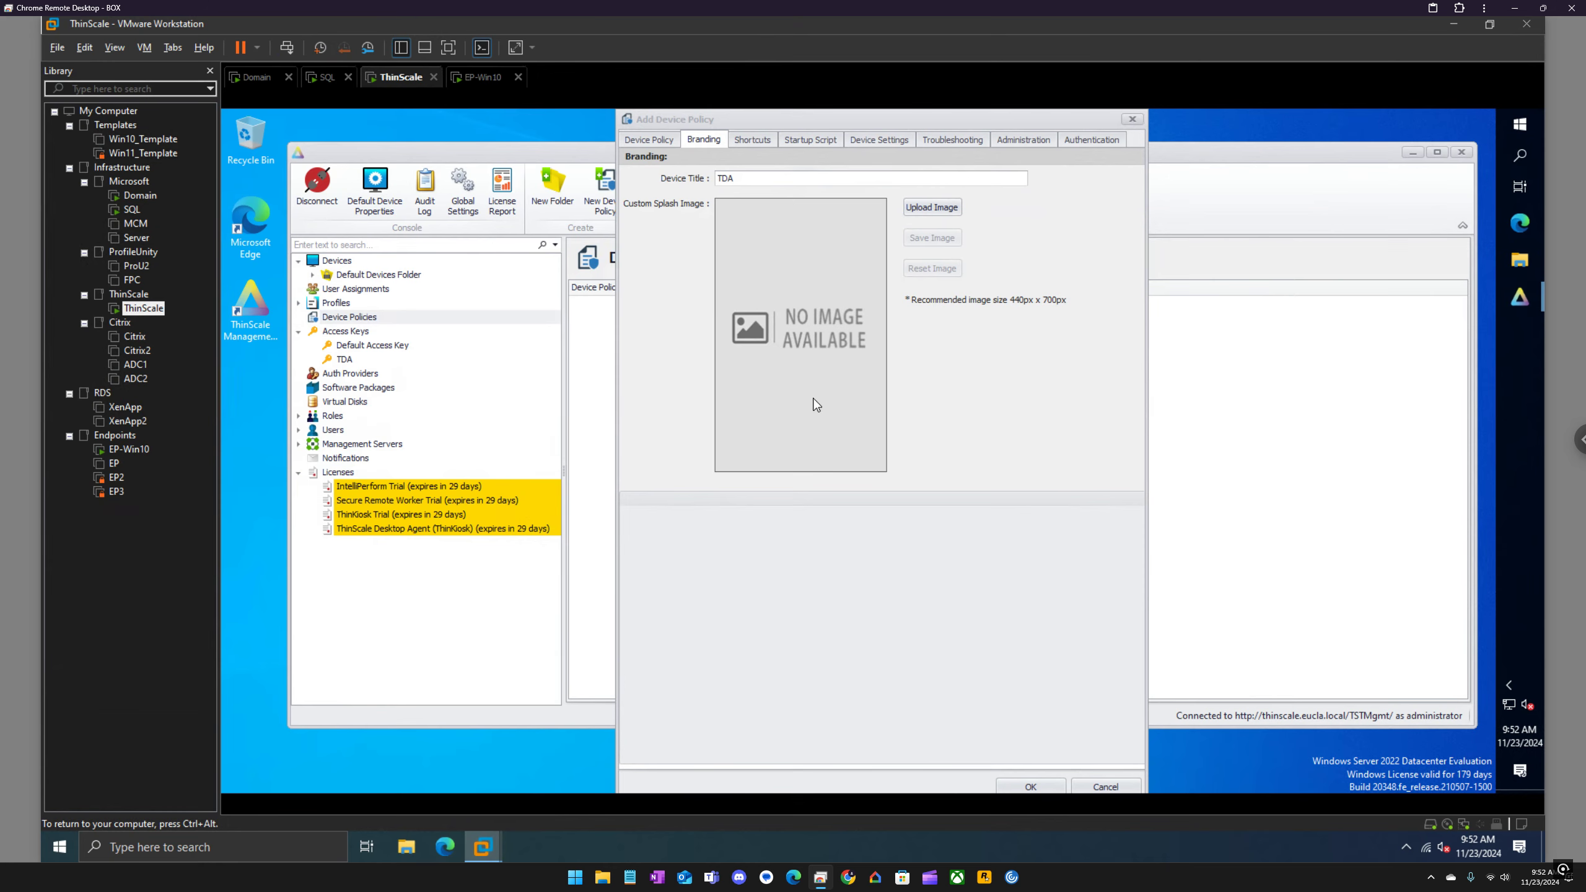
Step: Review the device policy's Shortcuts, Startup Script and Device Settings options
click(751, 141)
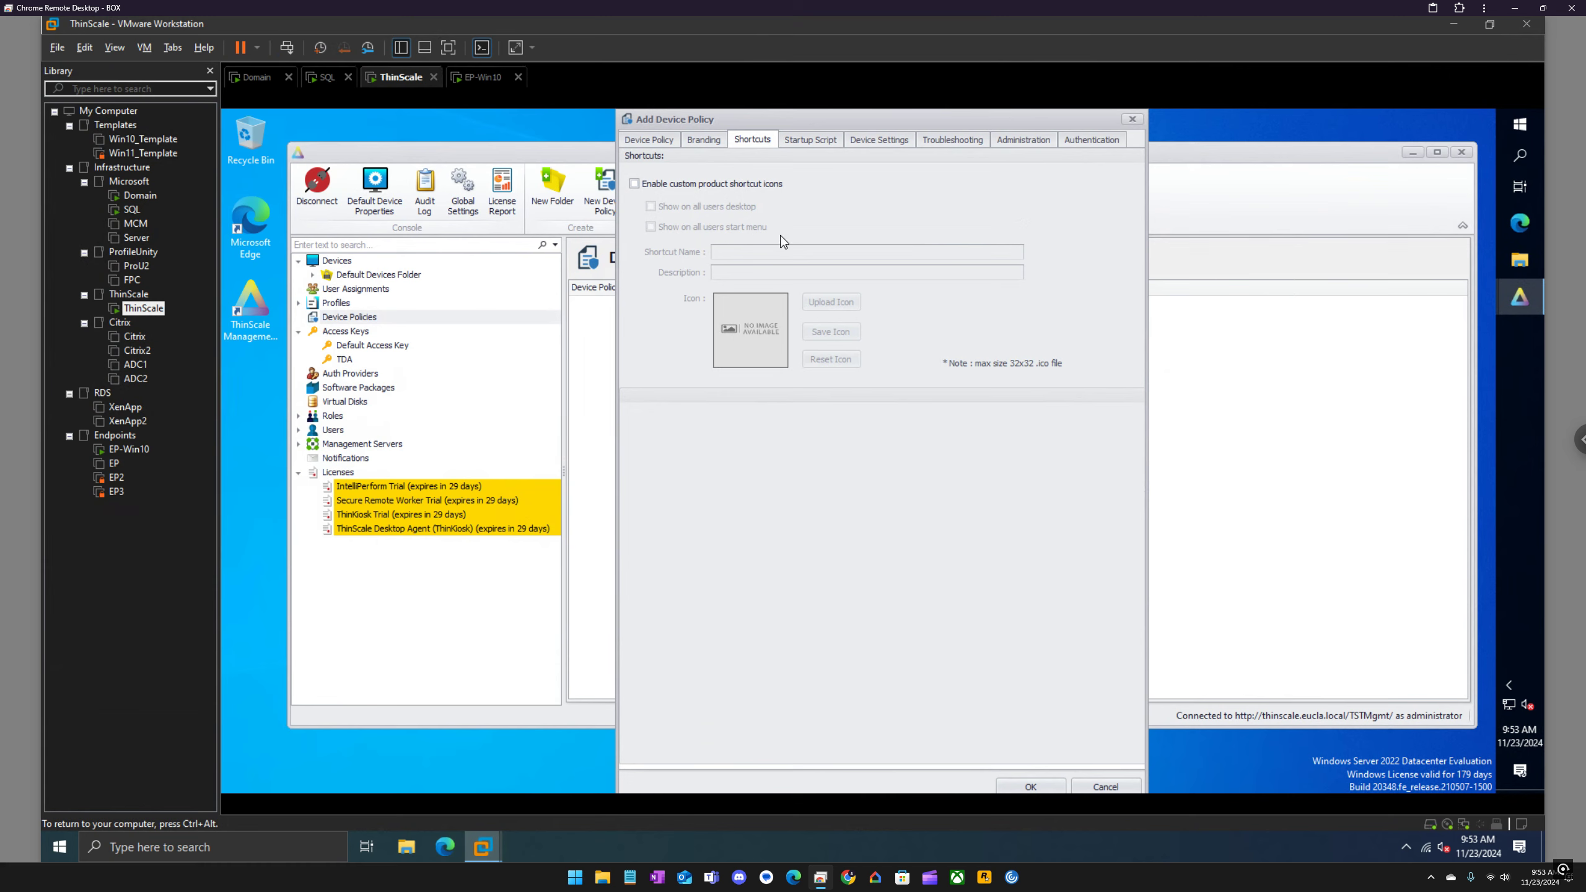
click(810, 140)
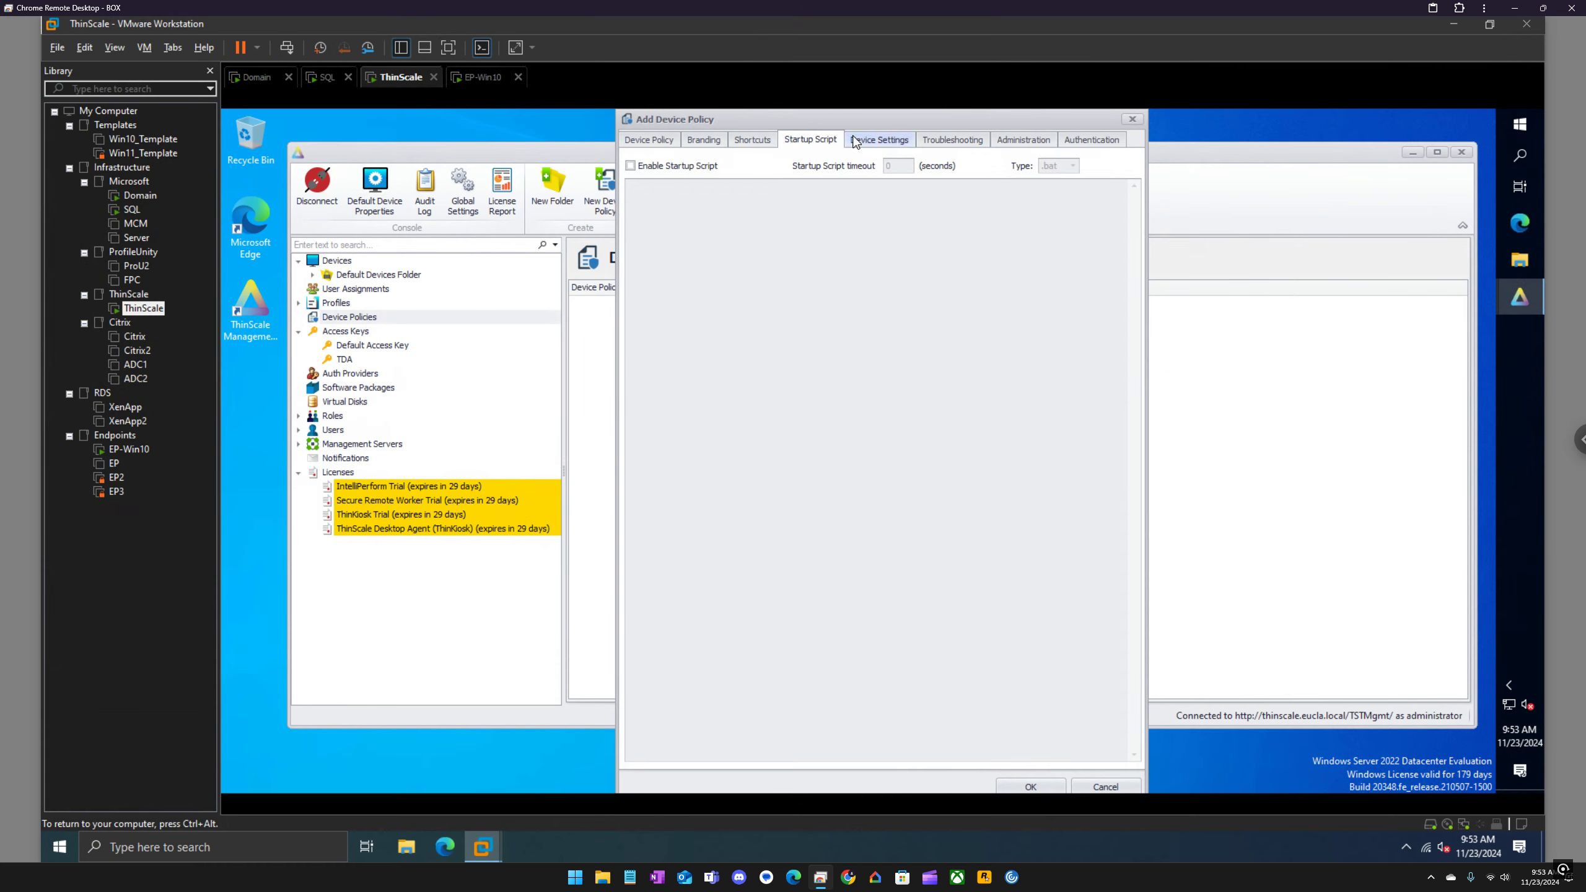
click(881, 140)
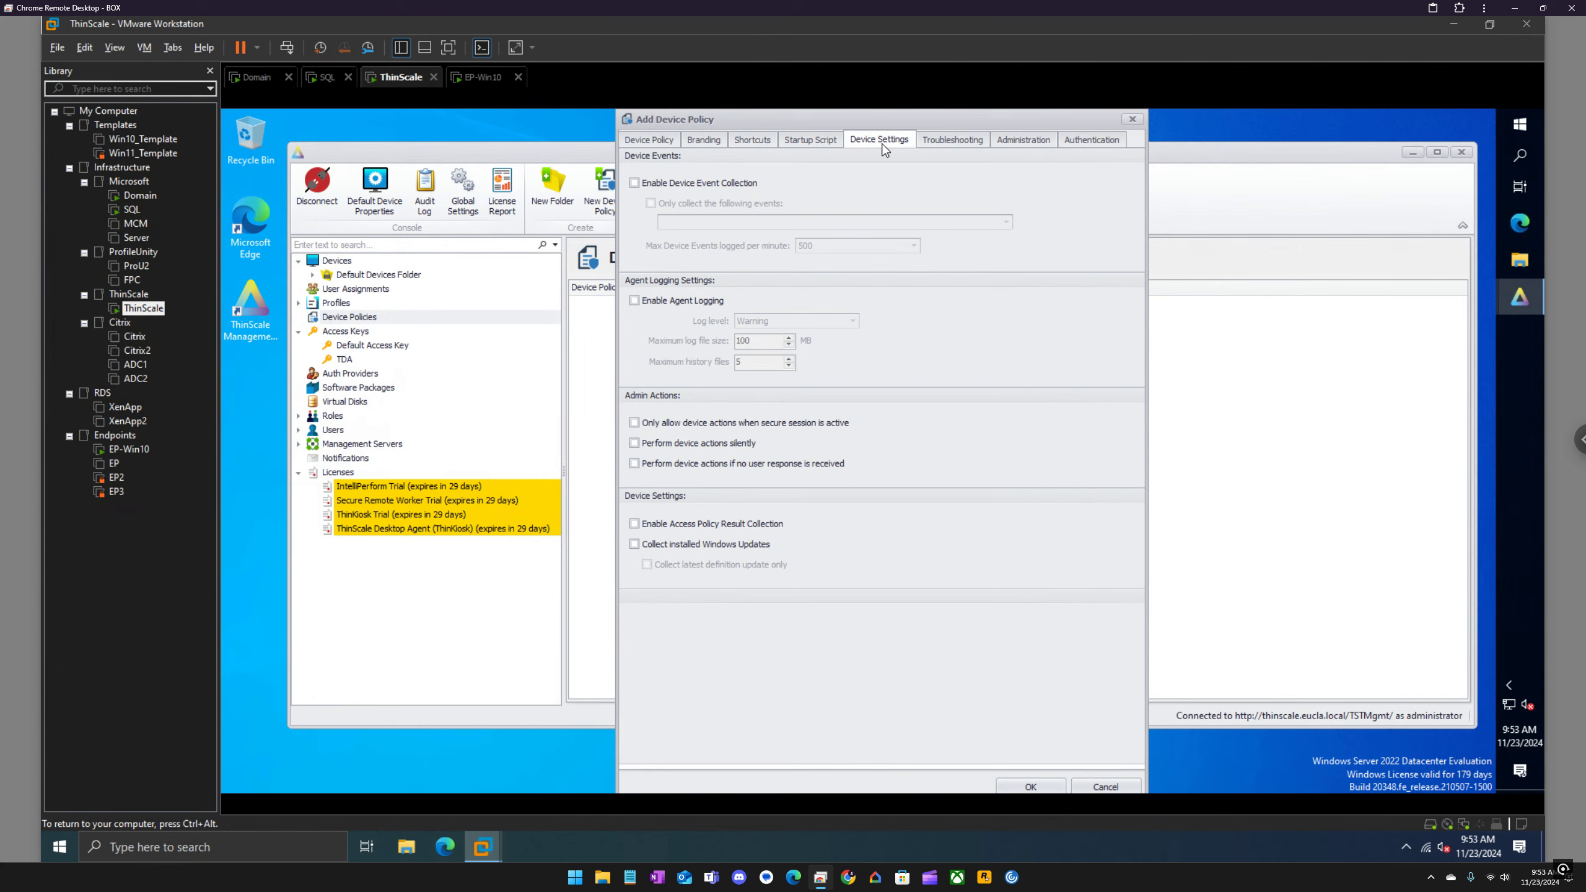
Step: Enter and confirm a new local unlock password in the policy's Administration settings and save the device policy
click(948, 142)
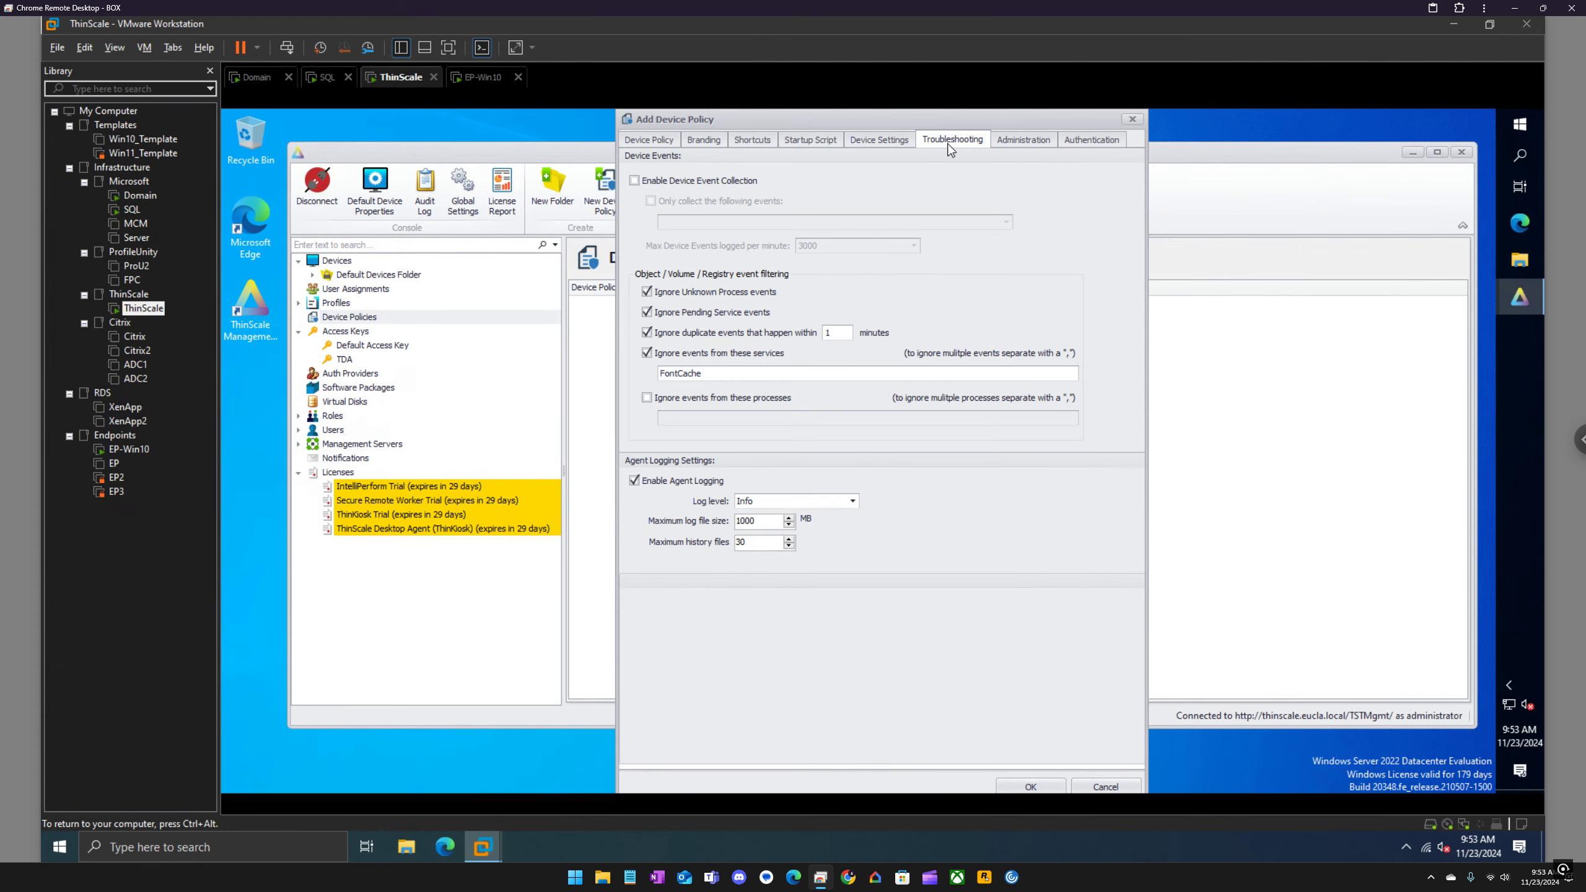
click(1022, 140)
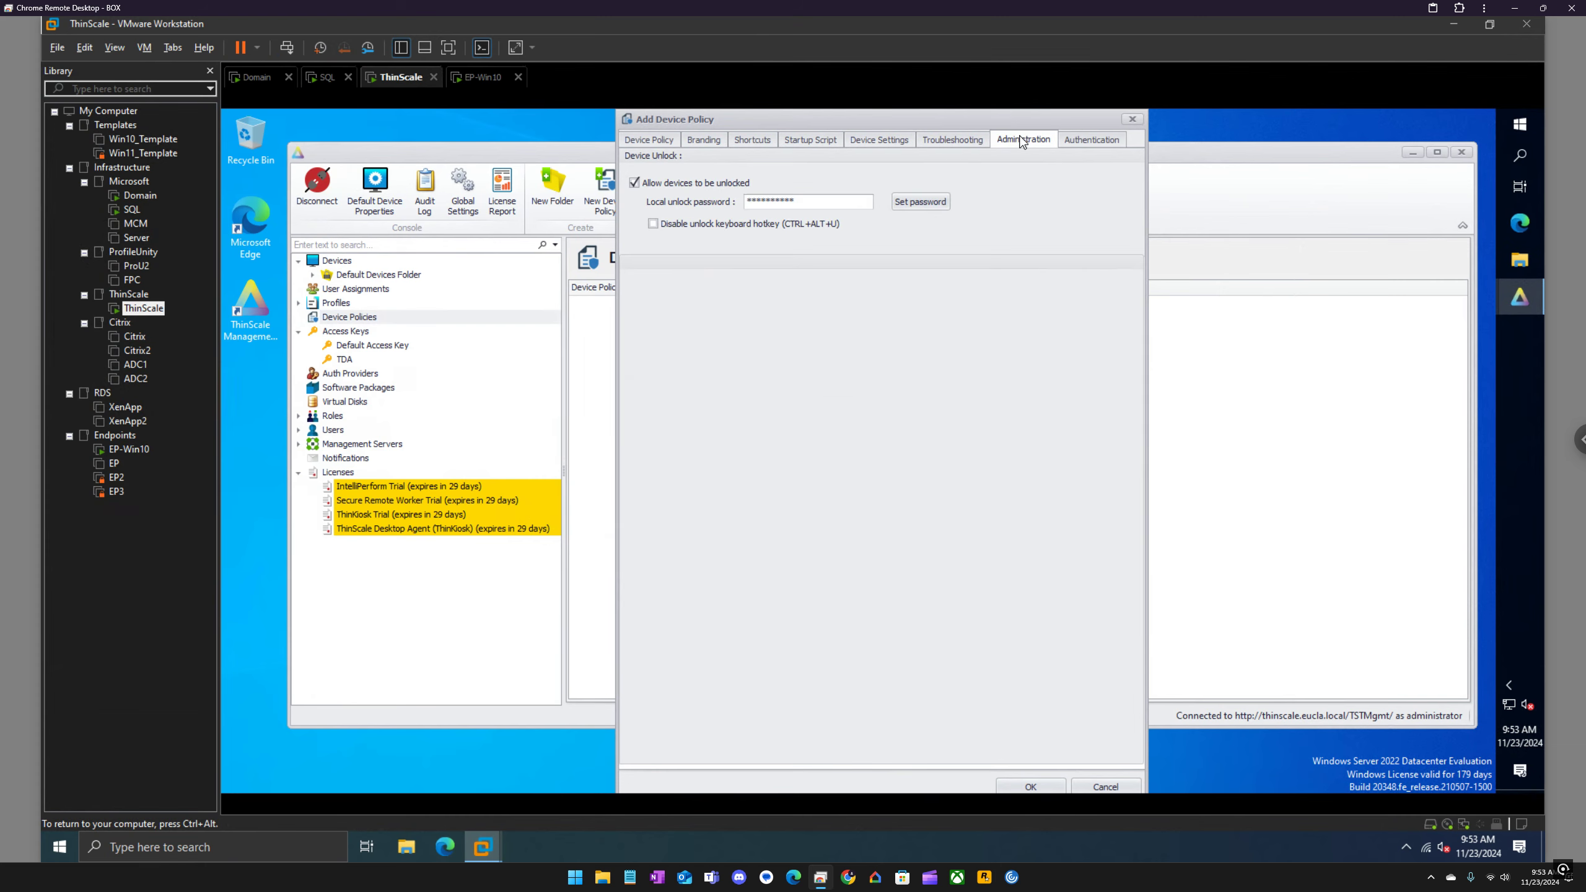
click(921, 202)
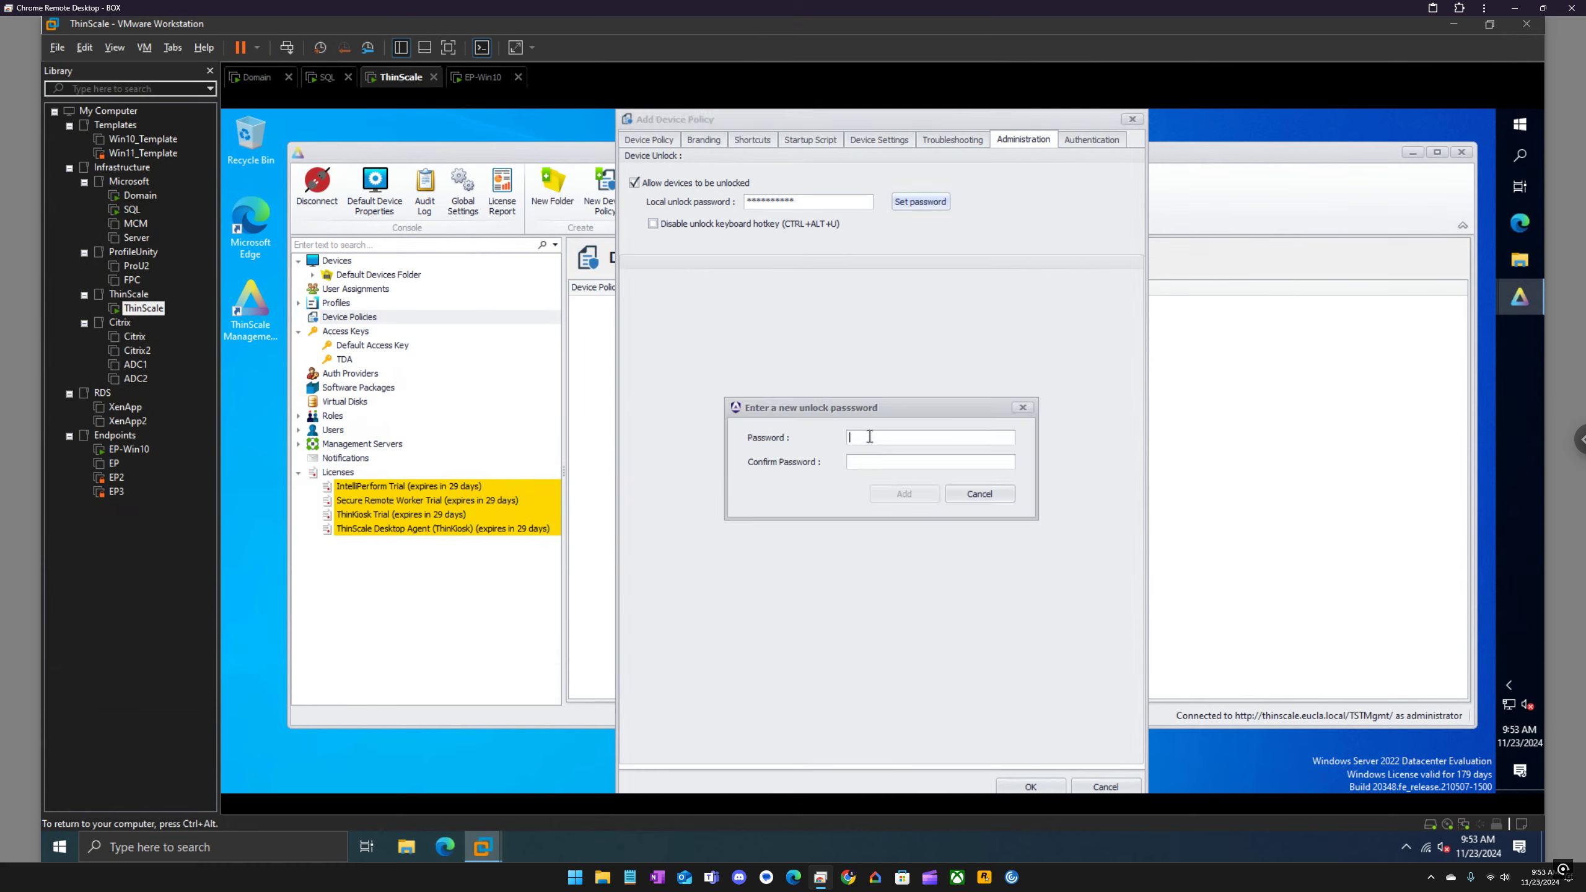
text(**)
click(903, 494)
click(1105, 140)
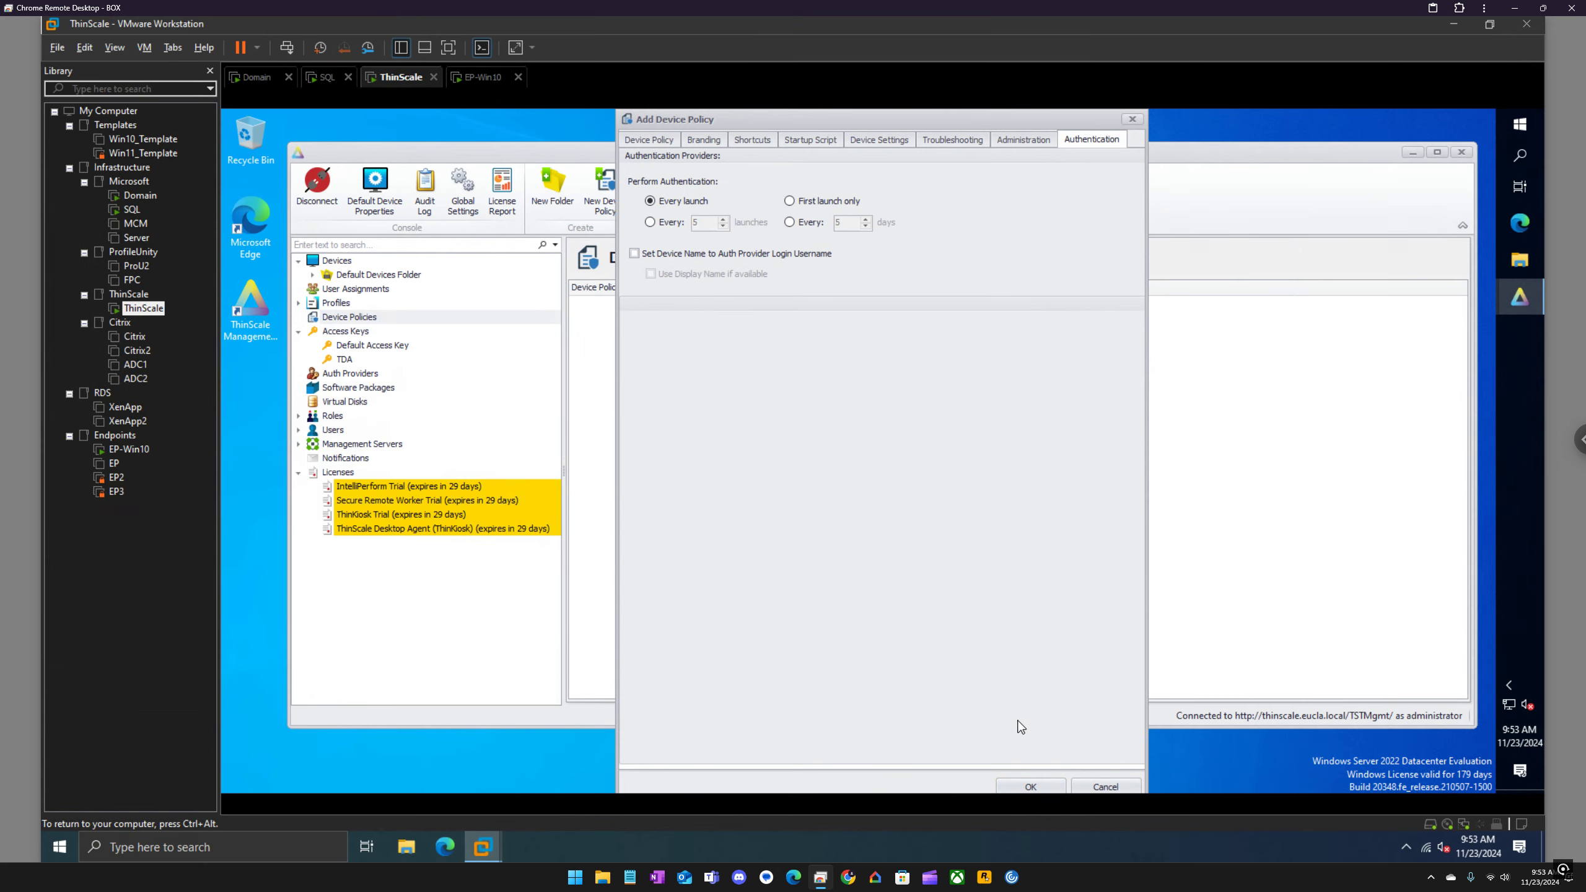
click(1023, 788)
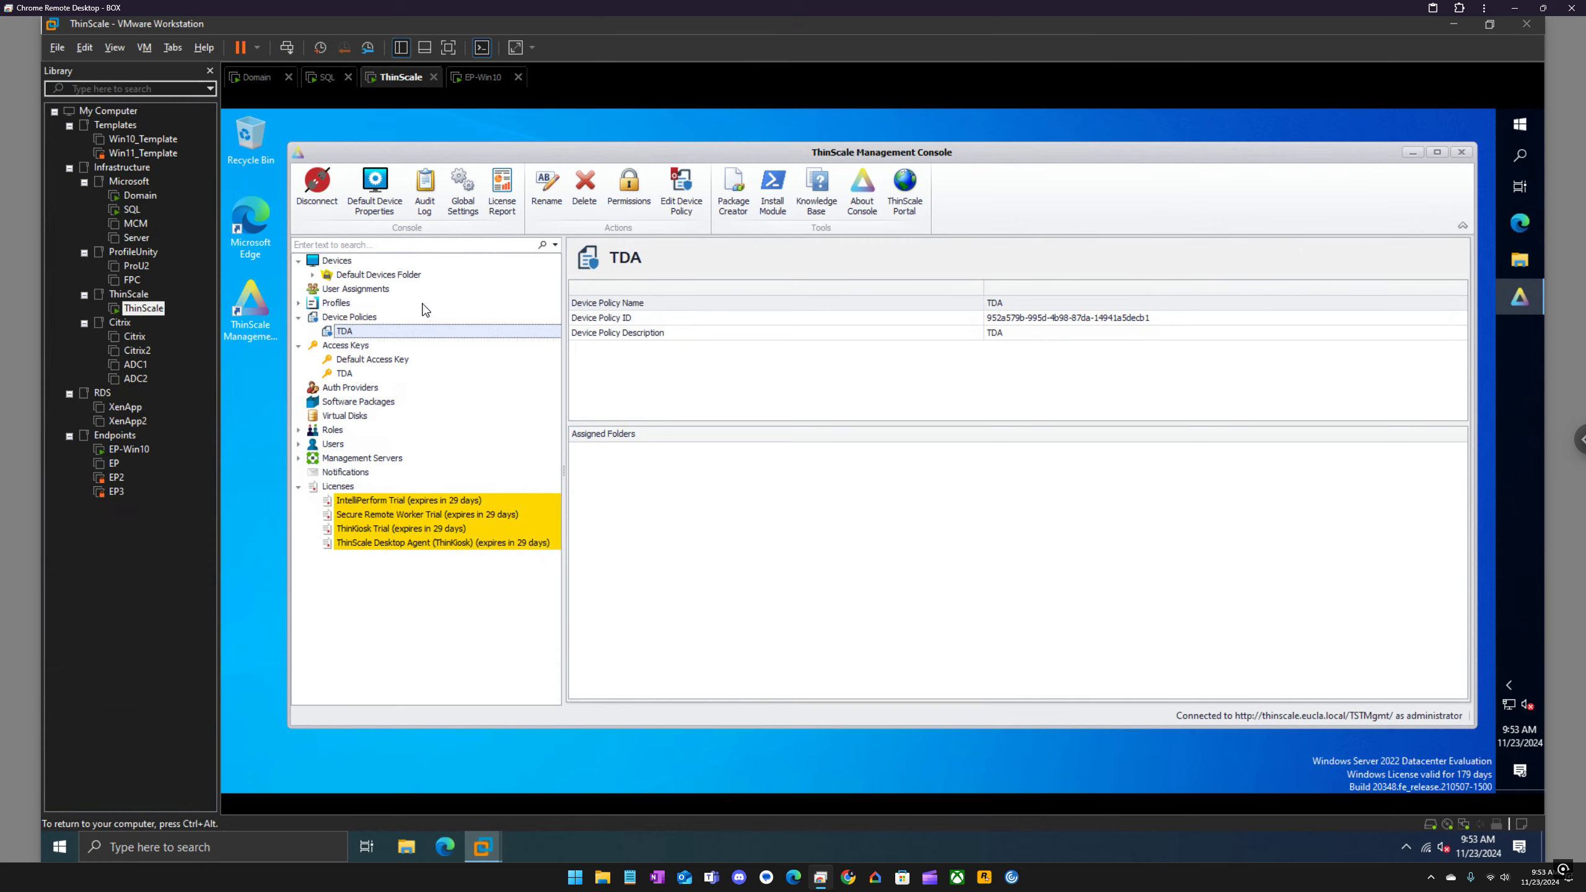
click(312, 274)
right_click(351, 292)
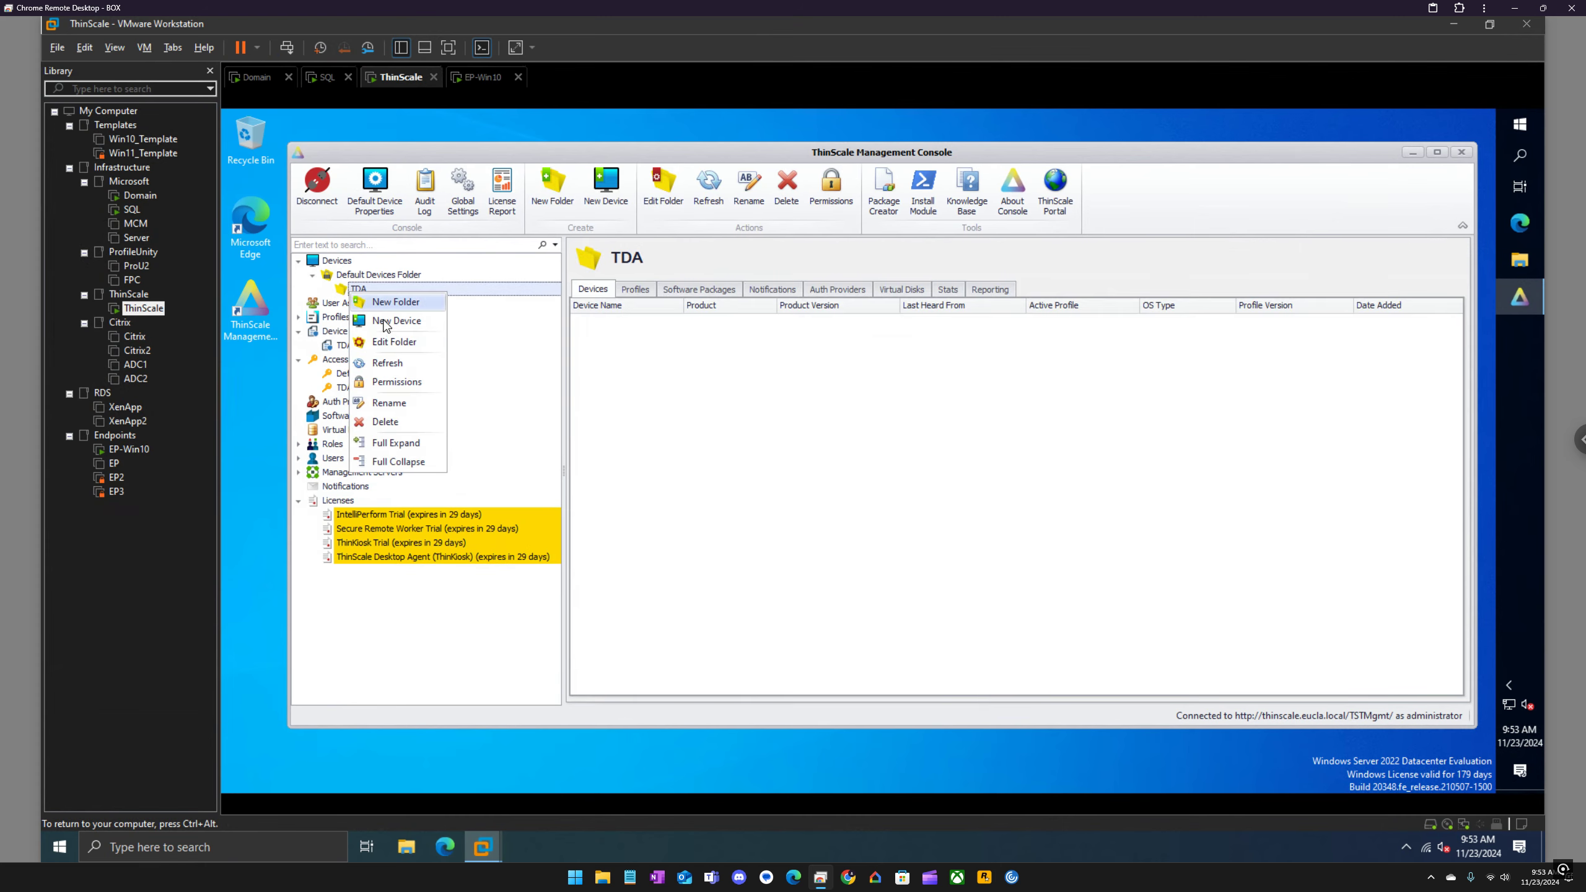
click(394, 343)
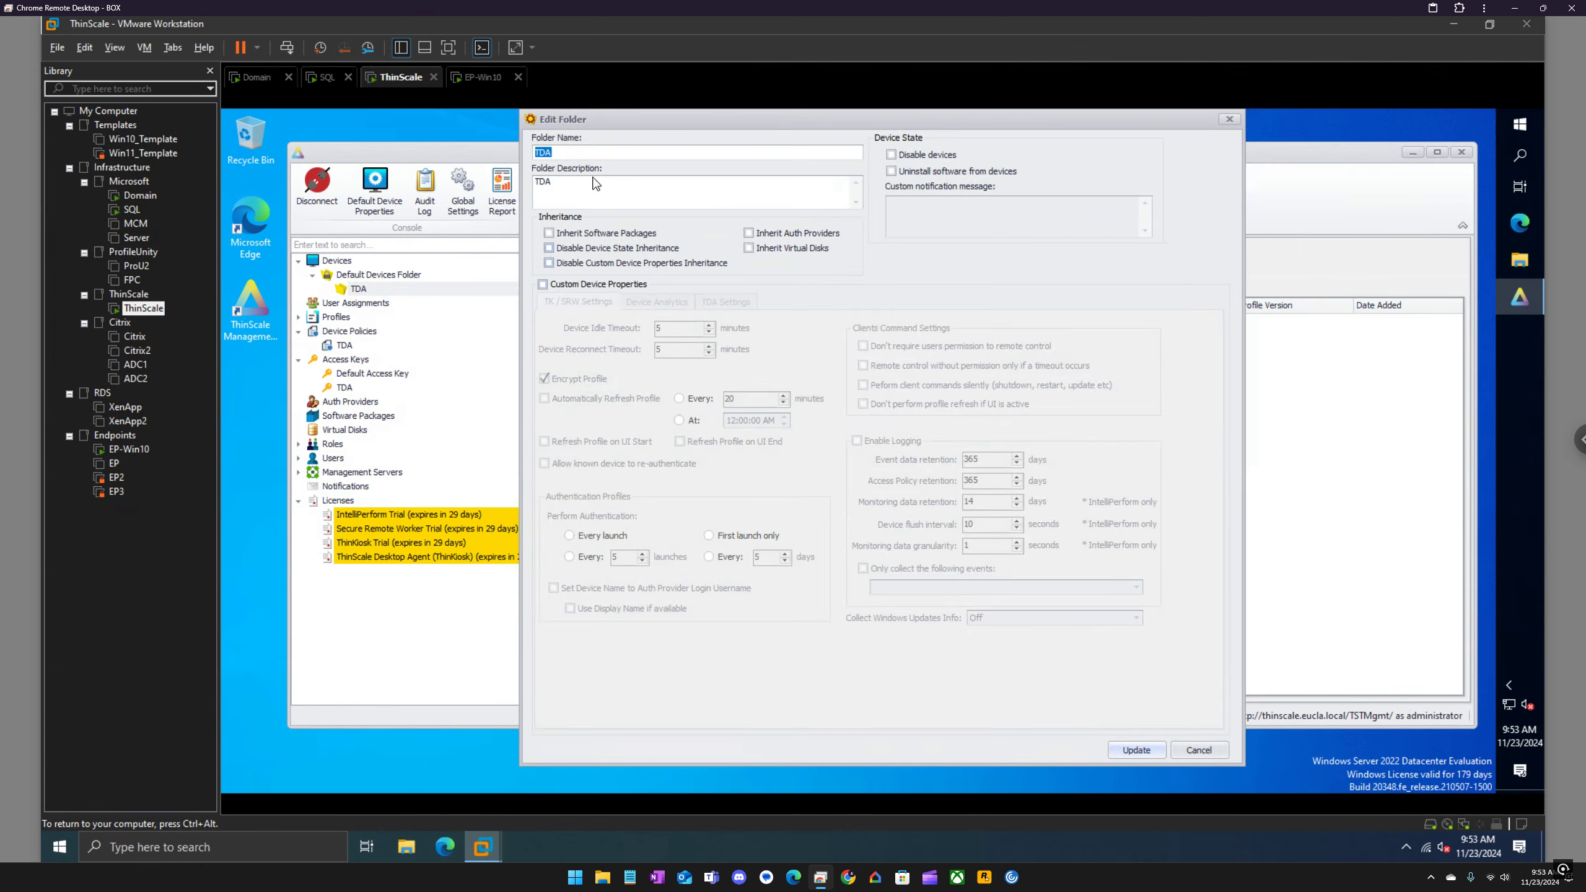
click(591, 286)
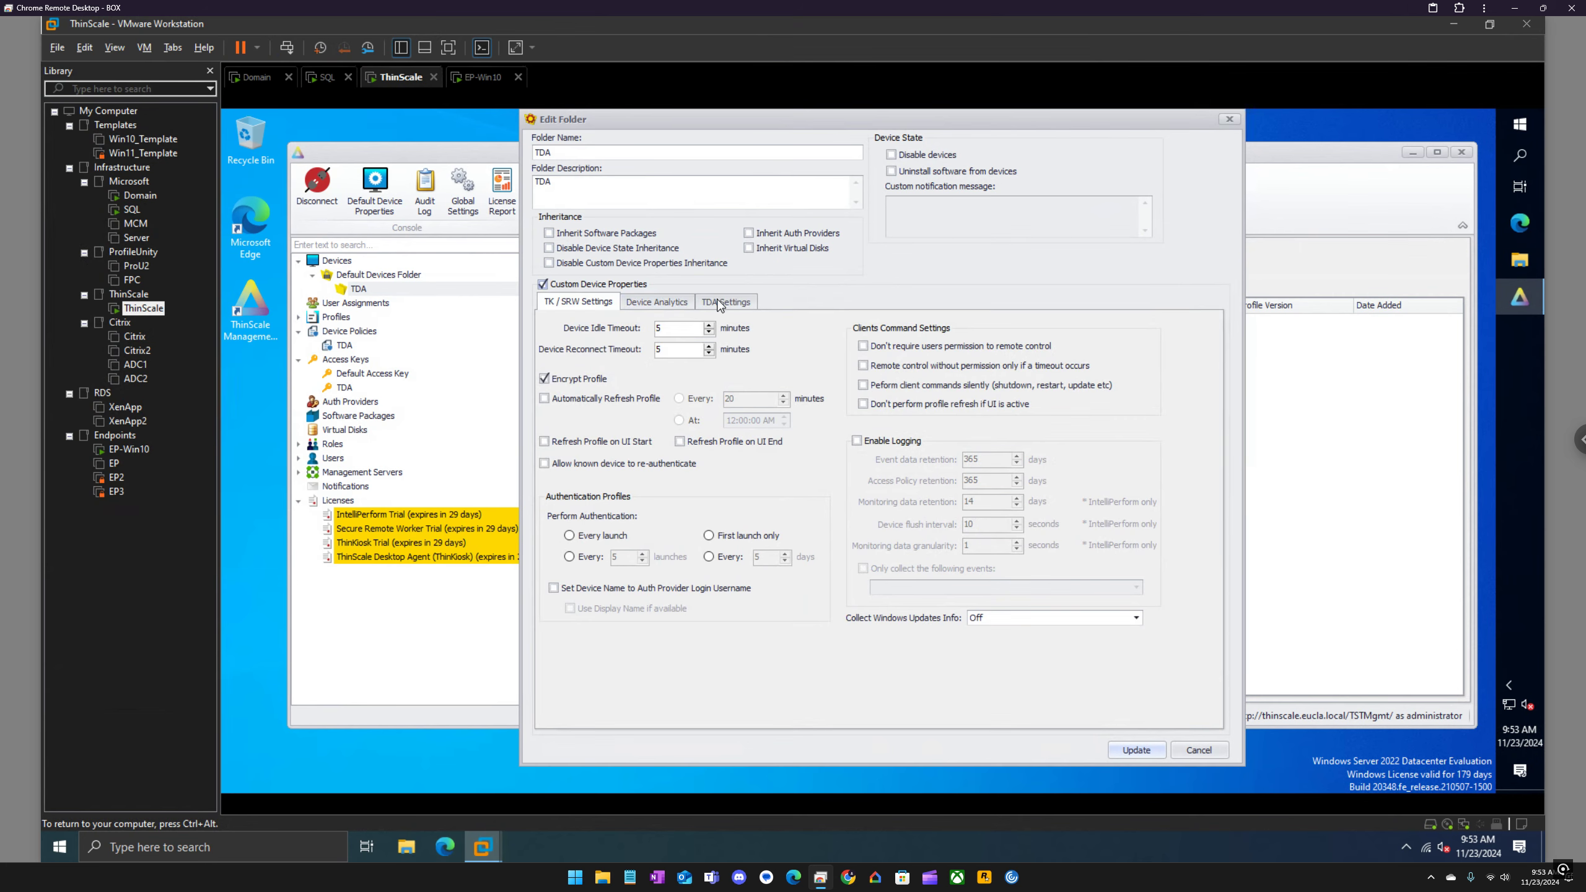
click(725, 301)
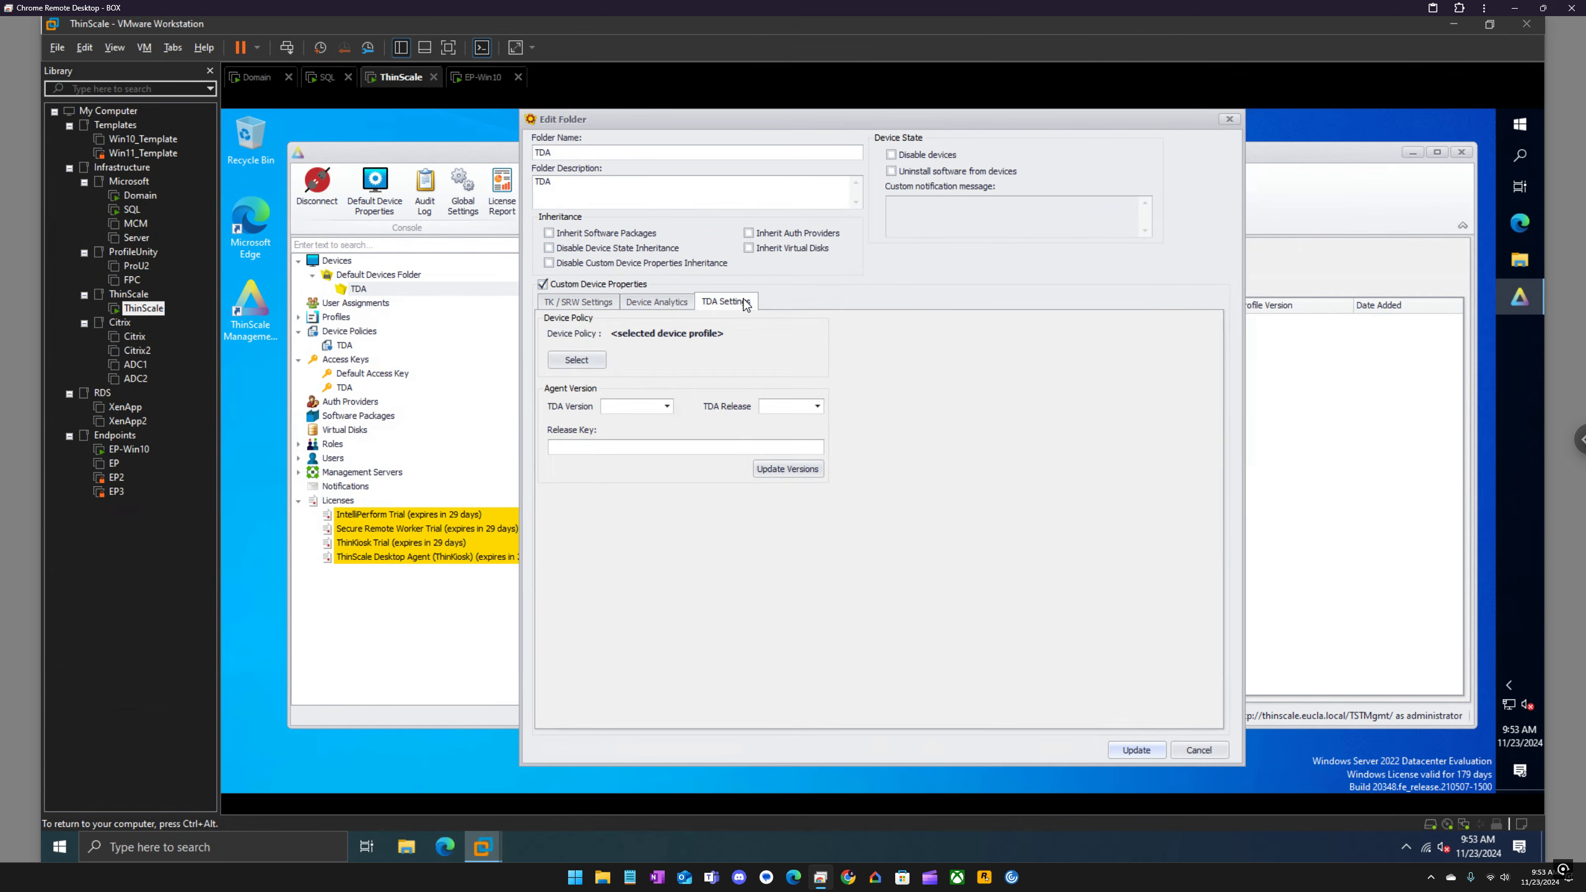
click(1230, 120)
right_click(399, 290)
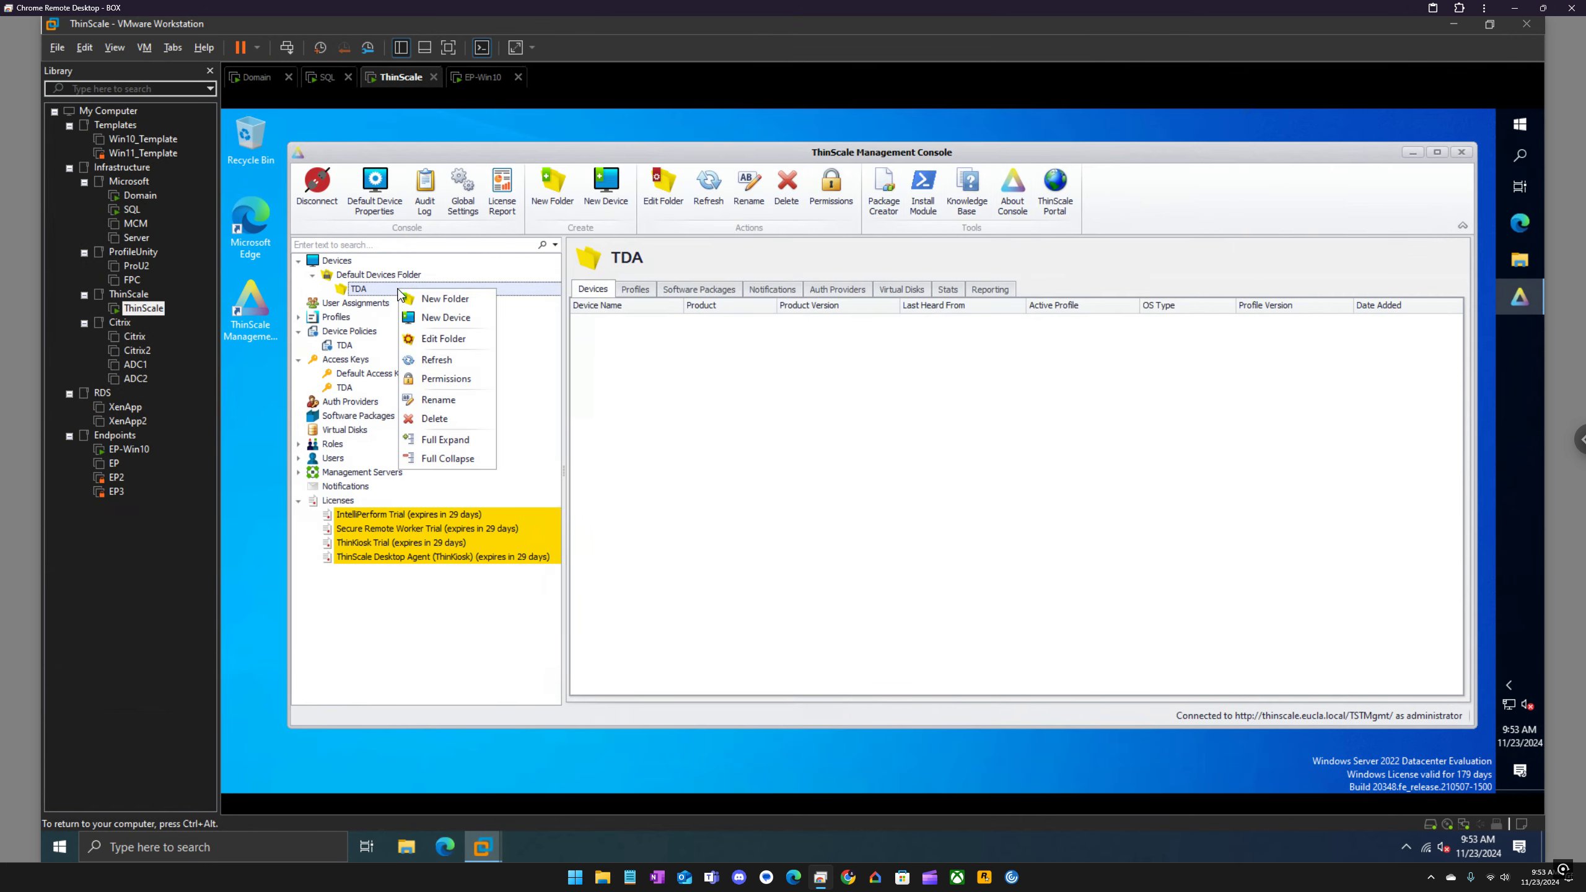
click(444, 339)
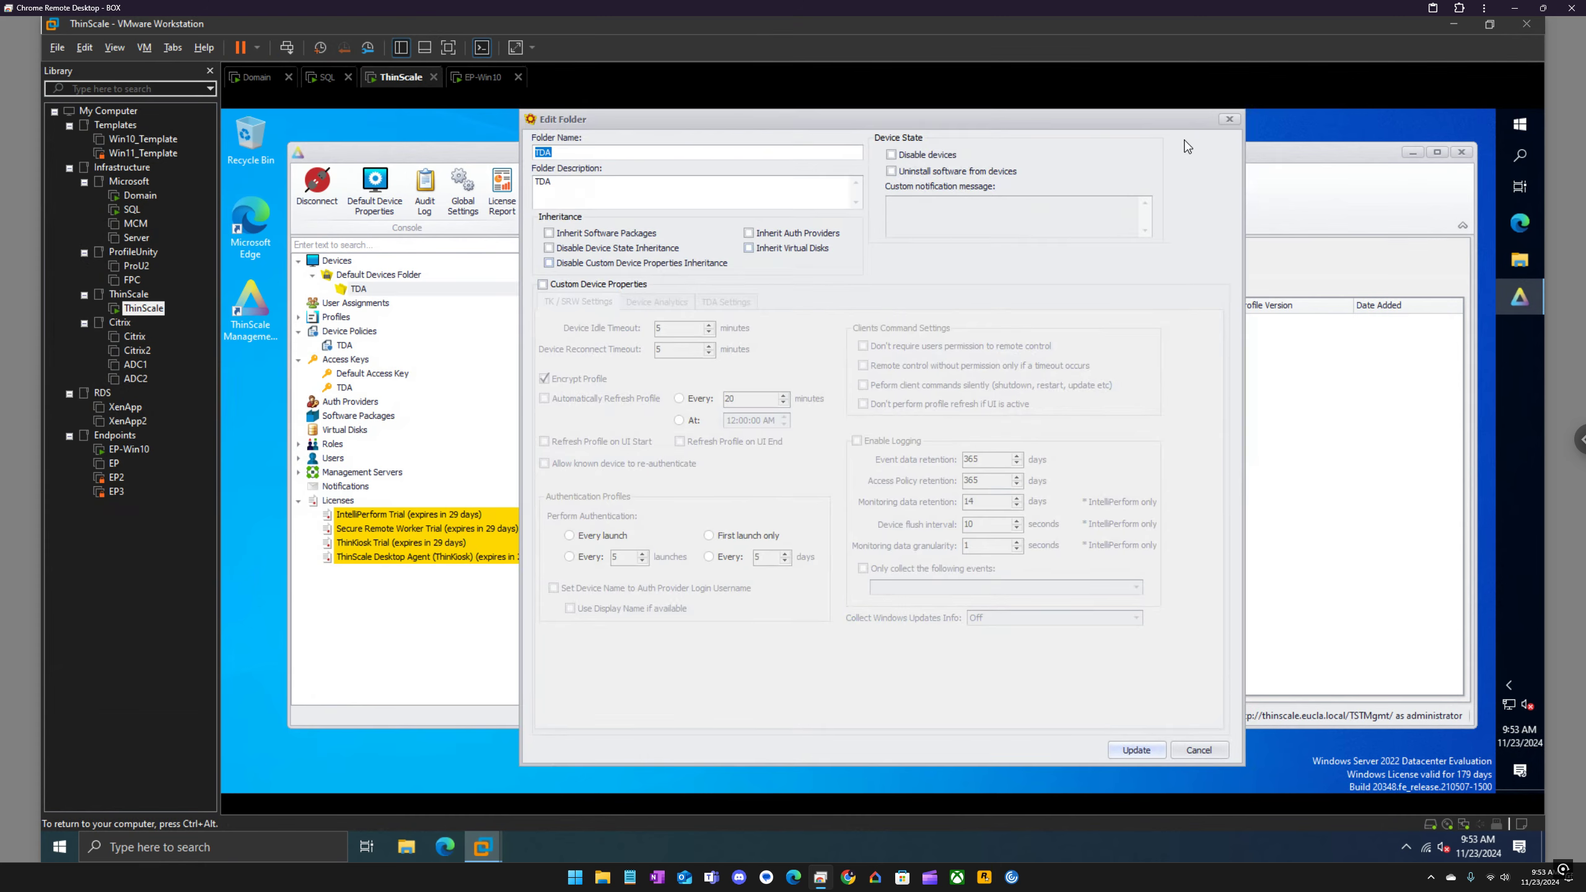
click(1229, 122)
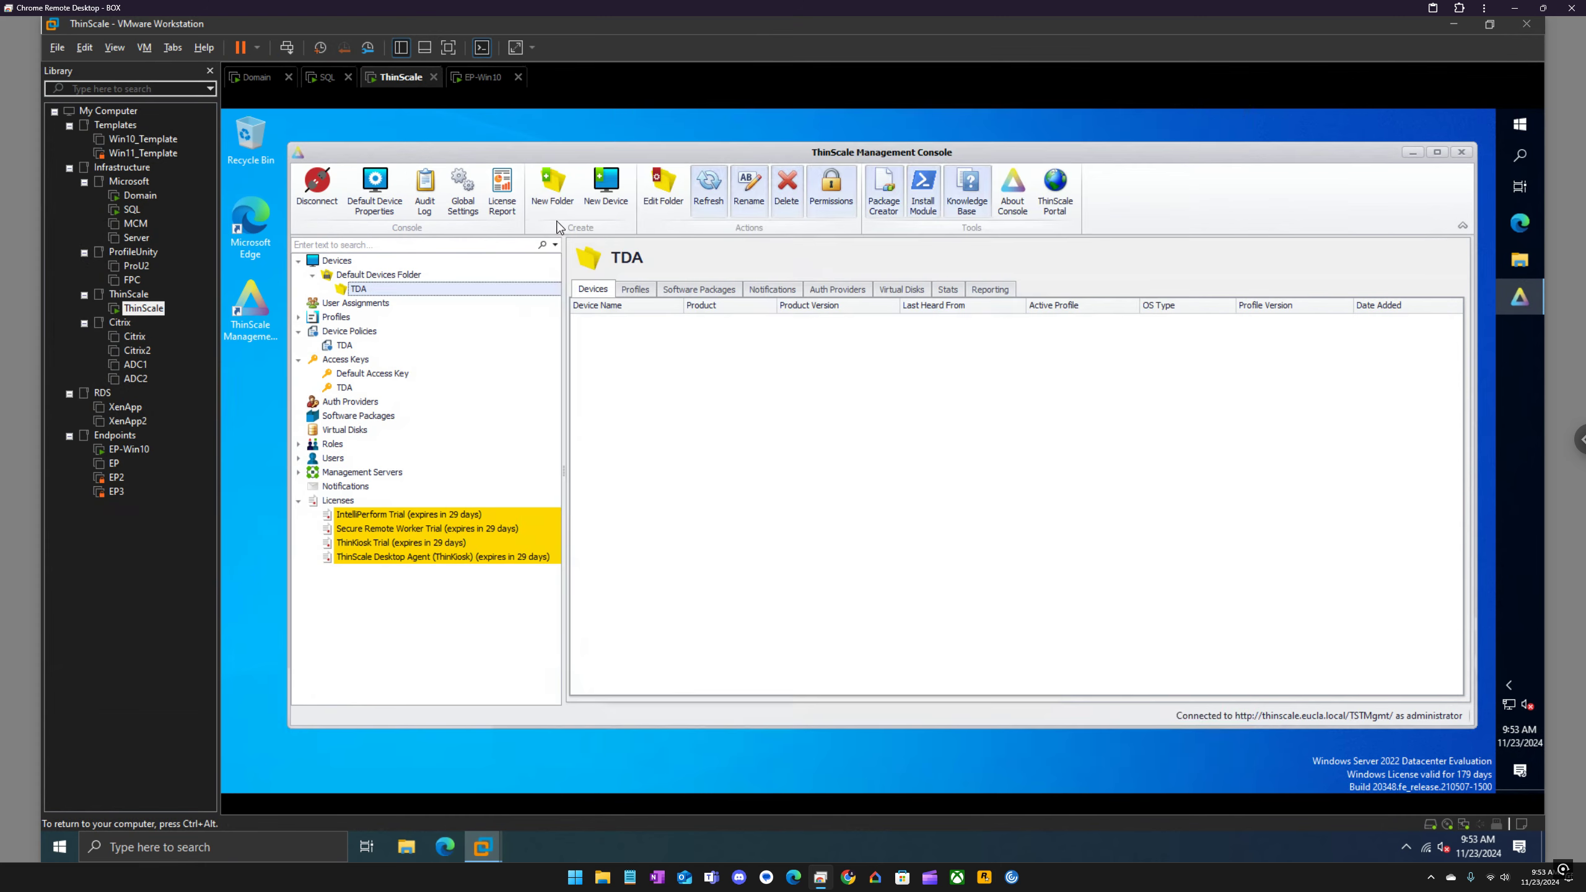
Step: Assign the TDA device policy in the TDA settings of the default device properties
click(375, 195)
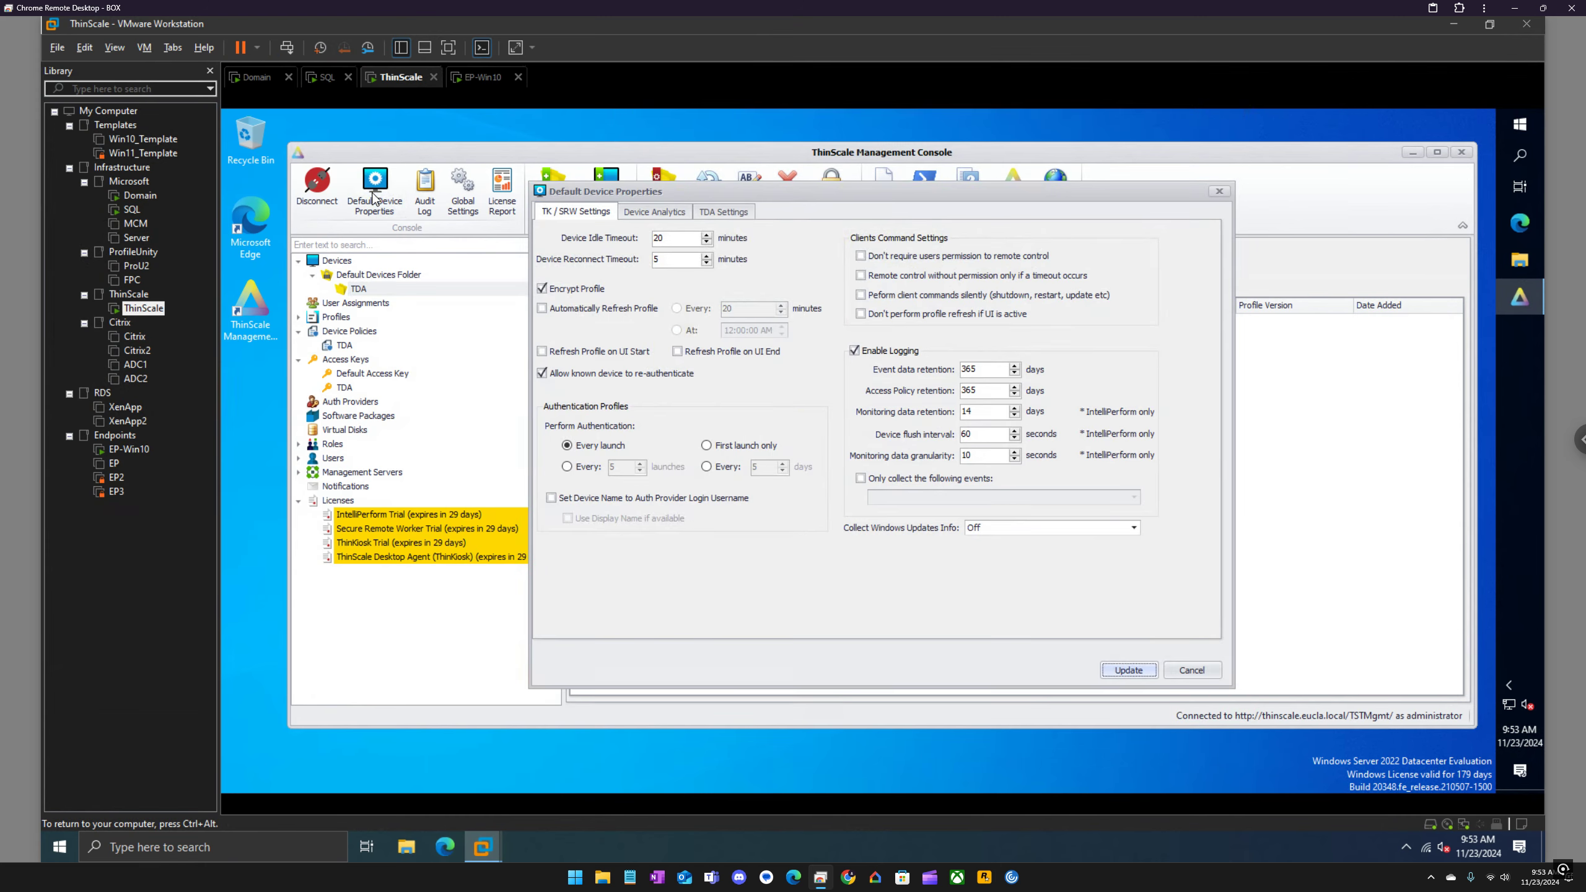
click(732, 213)
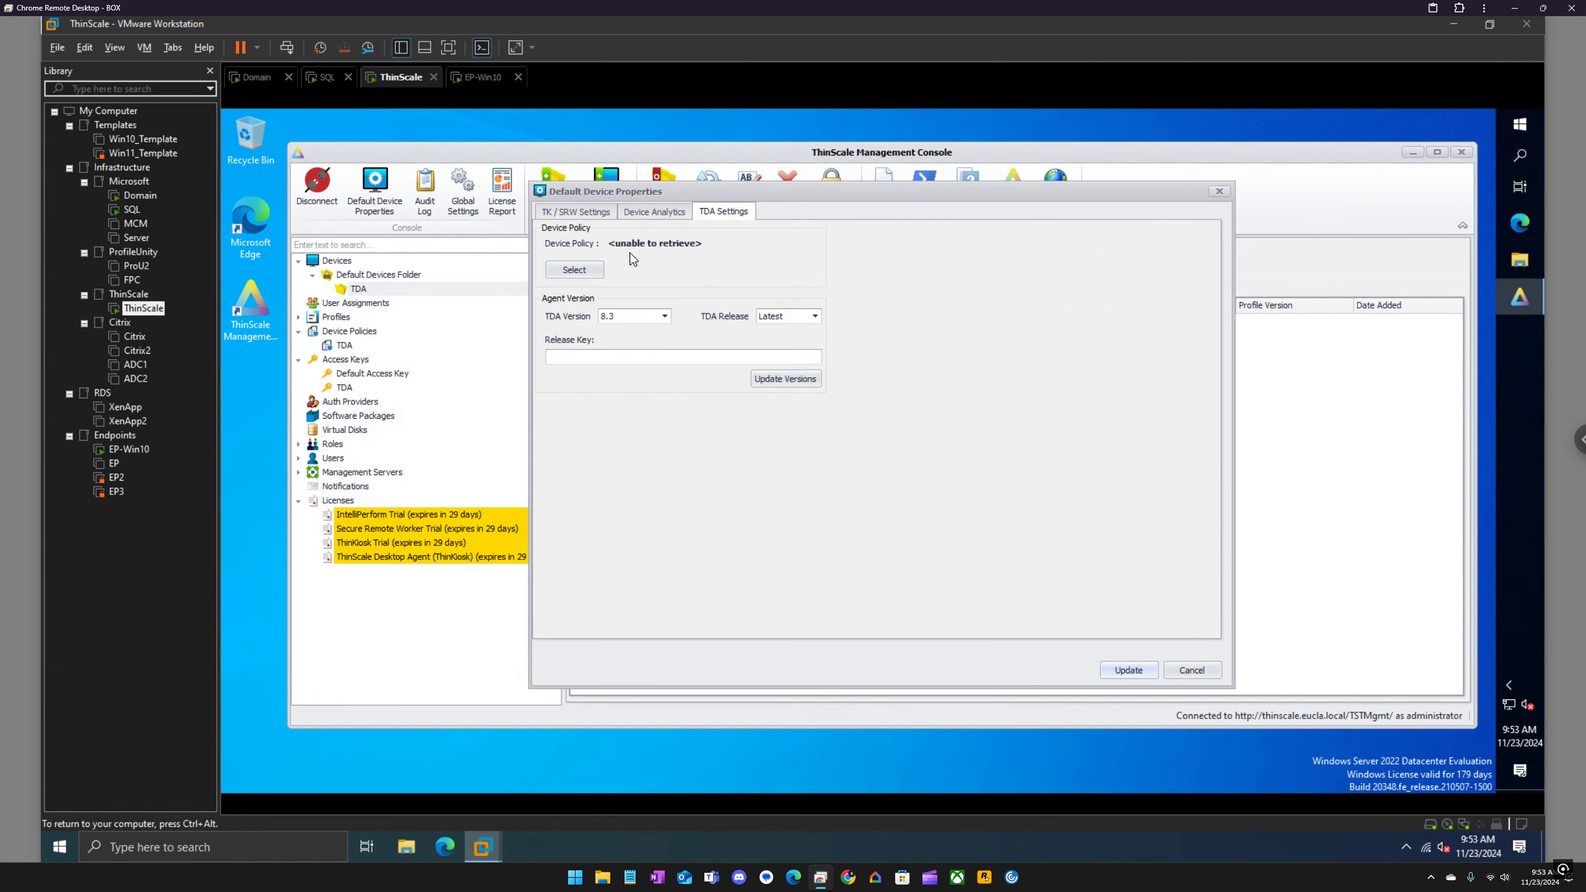
click(581, 271)
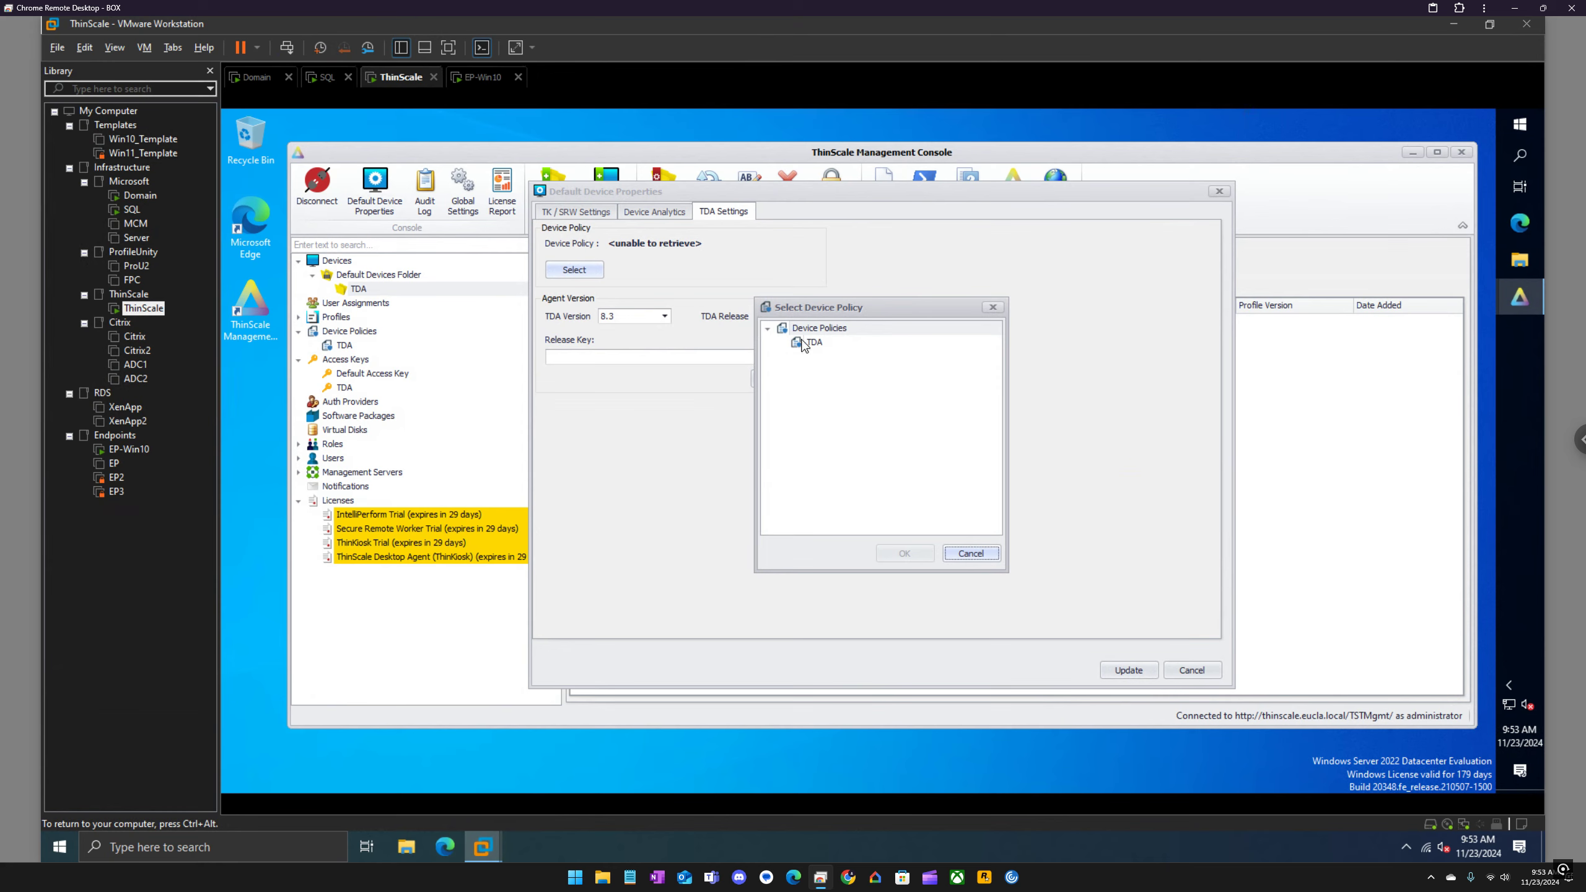
click(803, 345)
click(911, 554)
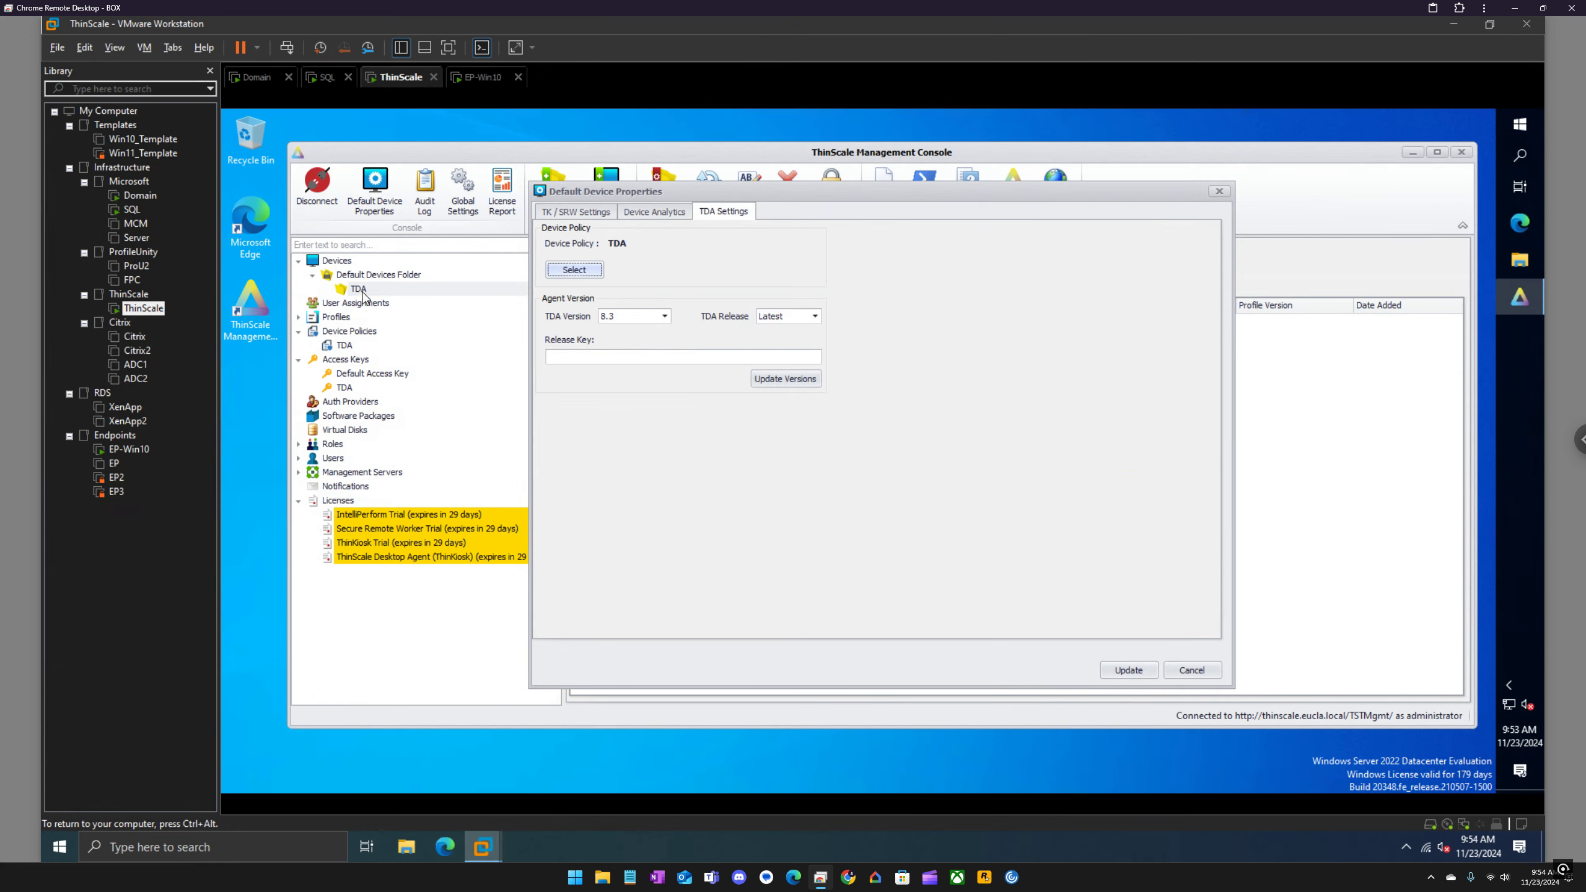
Step: Refresh the available agent versions, choose TDA version 8.3 and save the default device properties
click(784, 386)
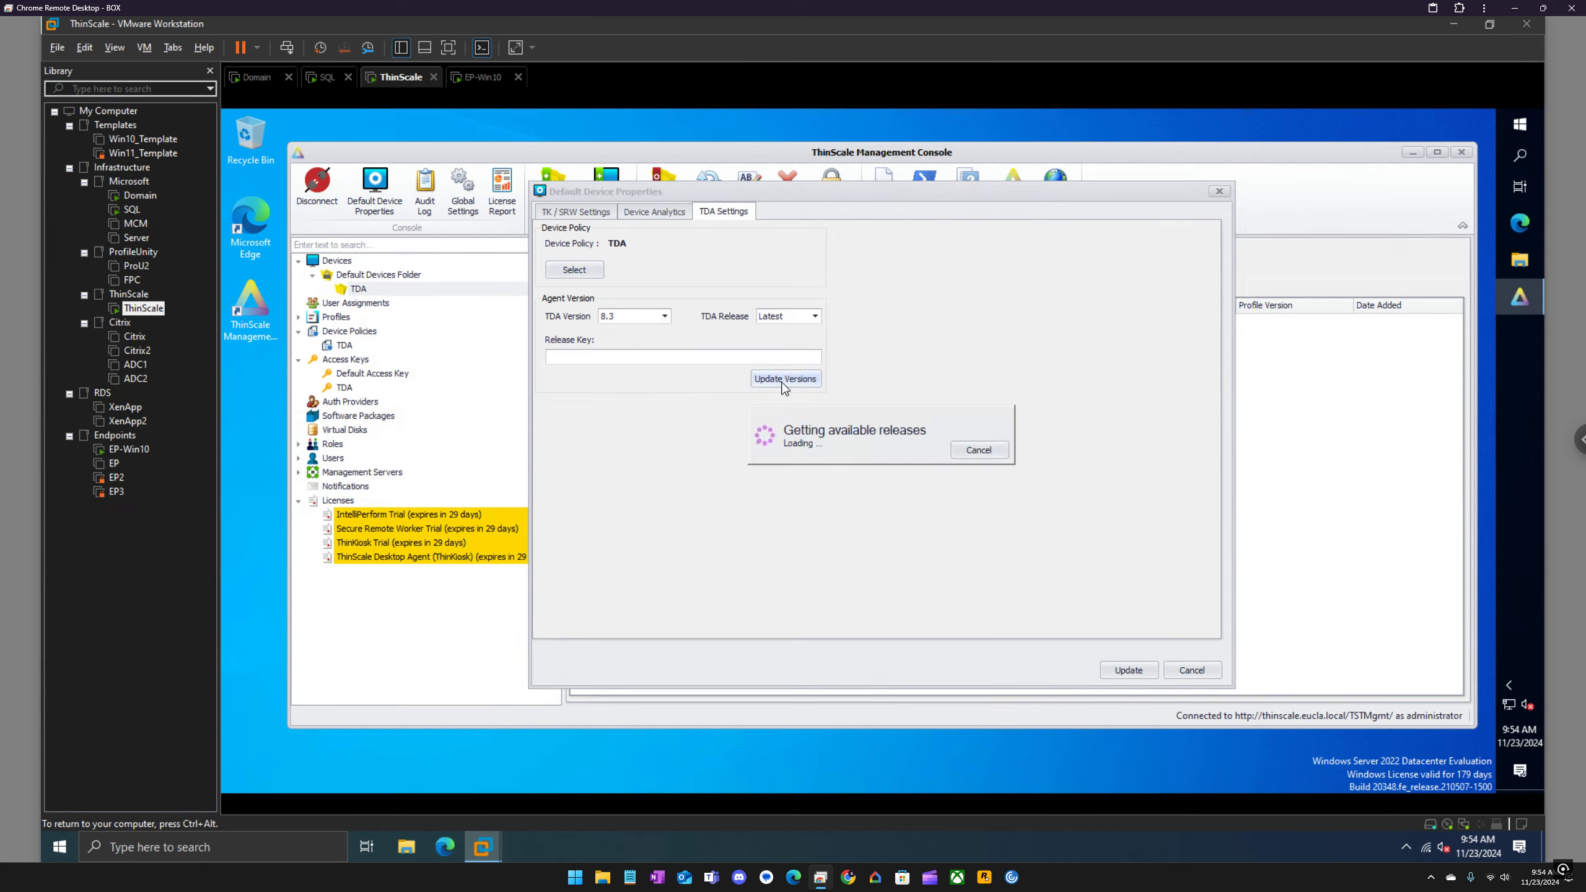
click(664, 317)
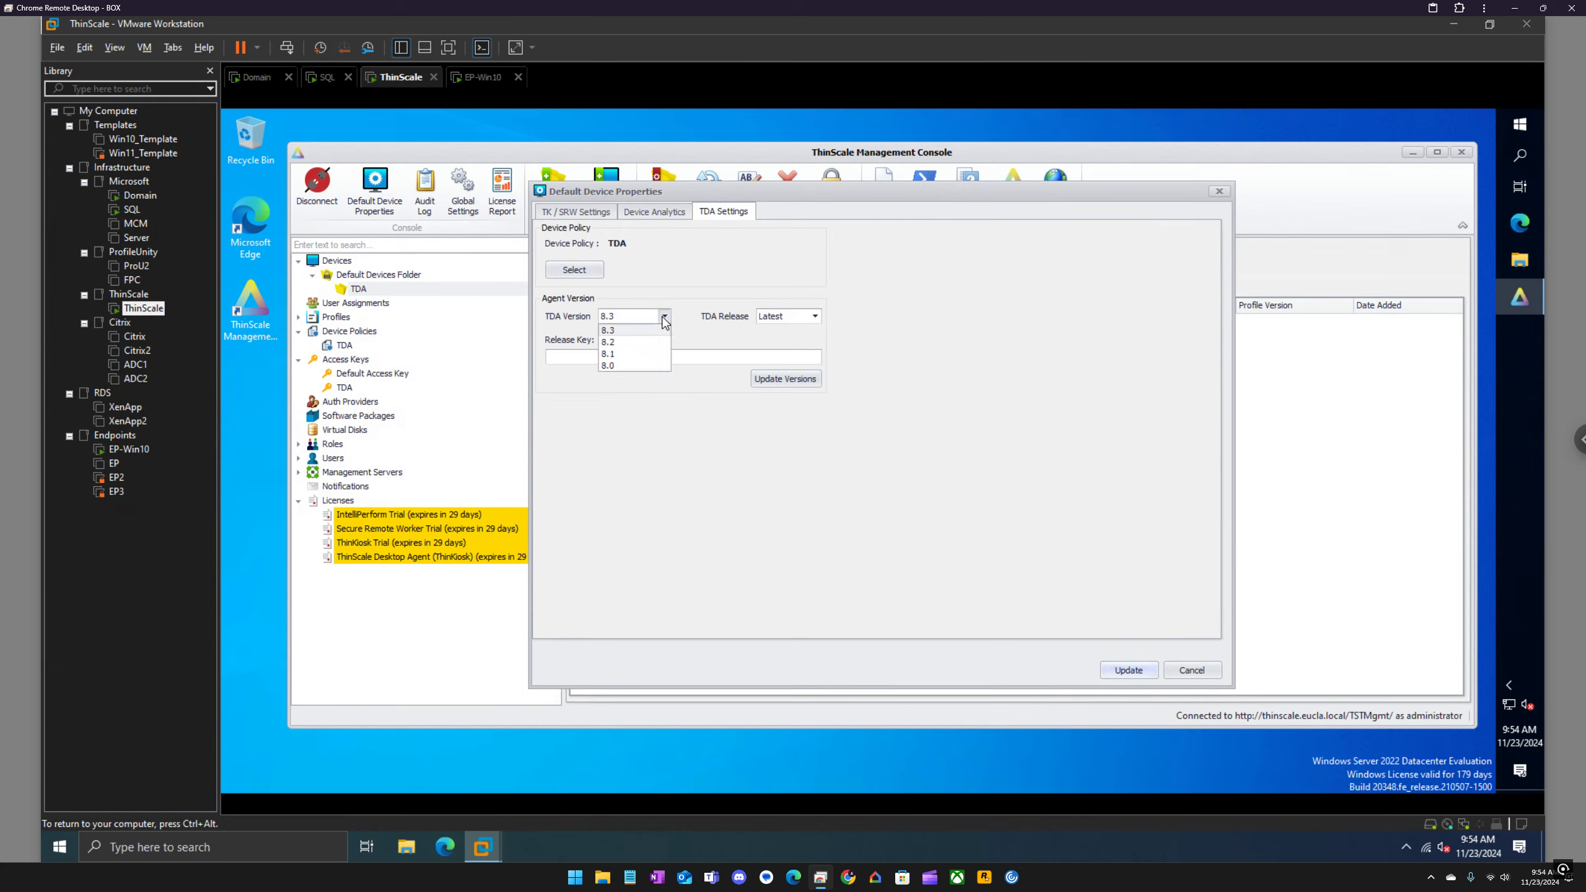
click(815, 316)
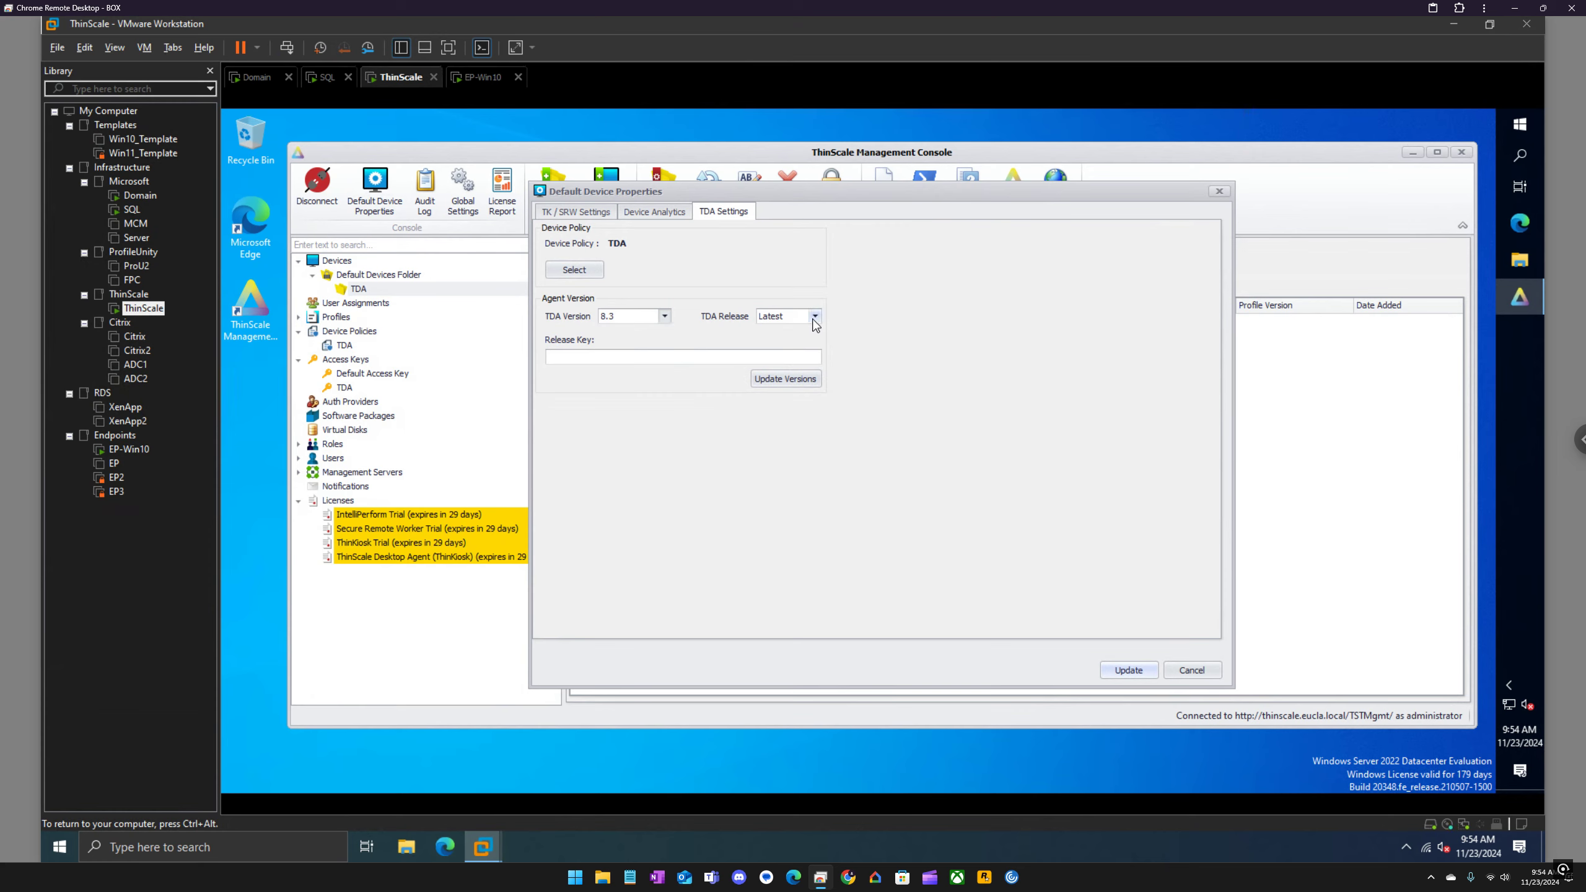
click(815, 316)
click(656, 319)
click(642, 331)
click(1130, 669)
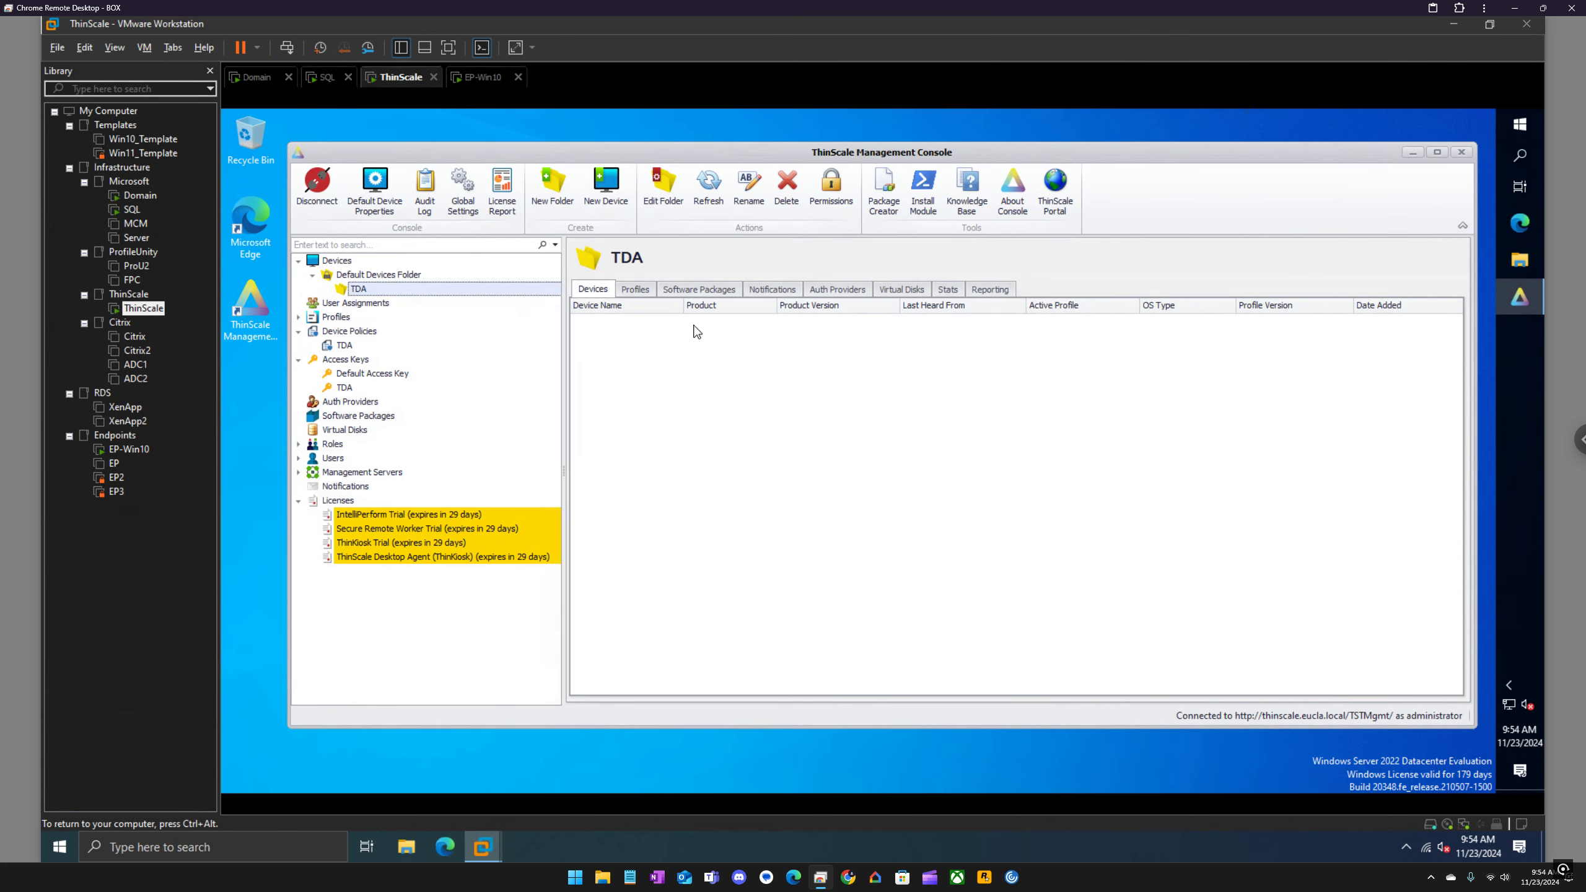
Step: Create a profile named TDA in the Default Profiles Folder for the ThinScale Desktop Agent (TDA) product
click(650, 293)
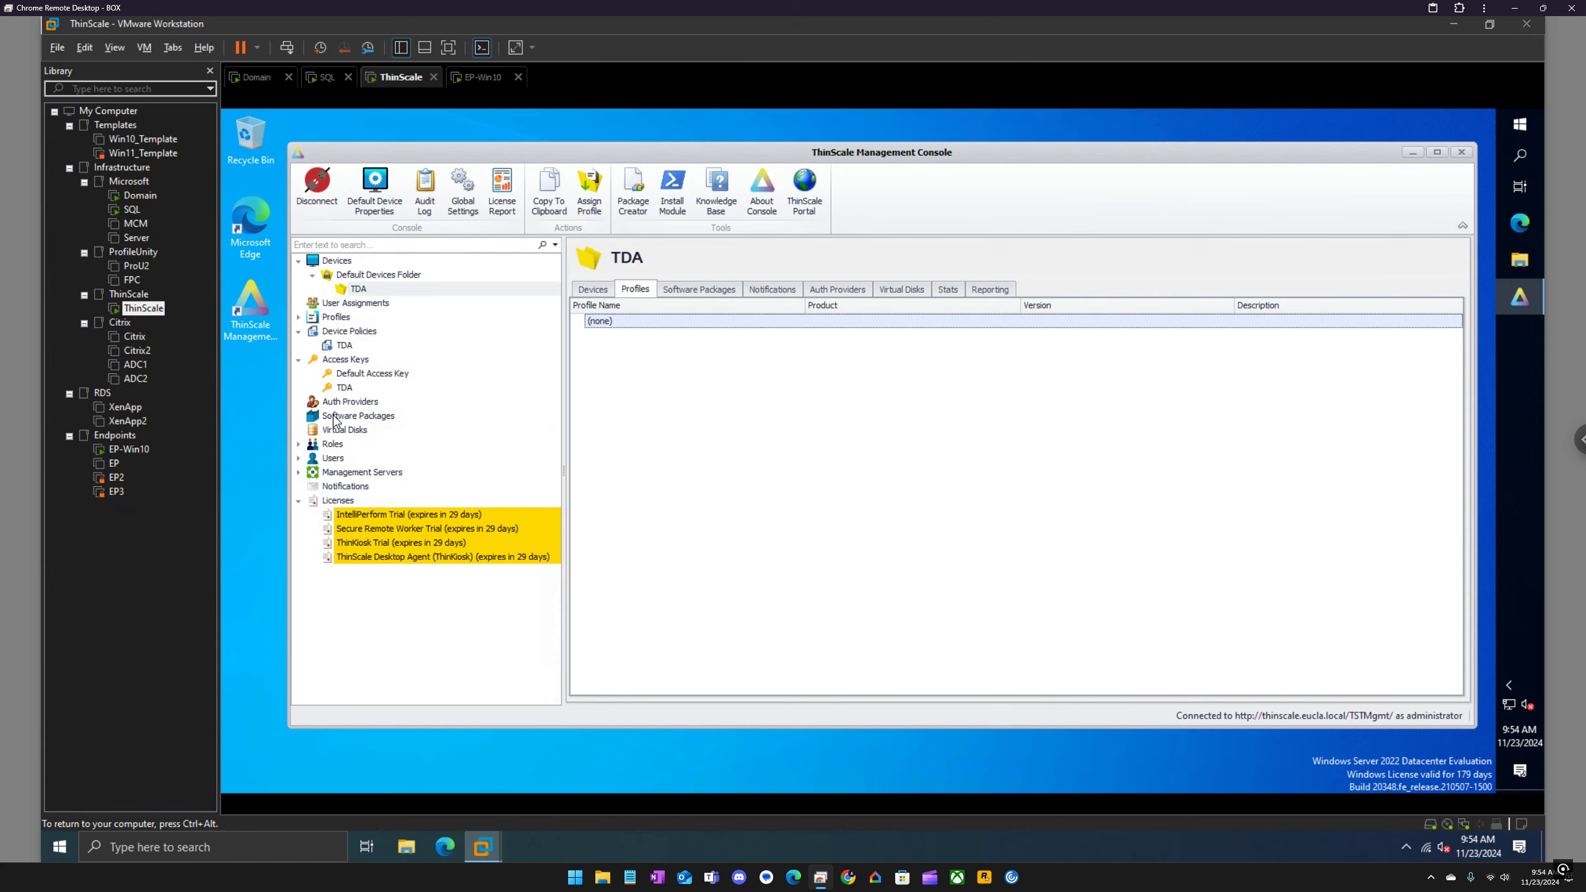
click(298, 318)
click(314, 332)
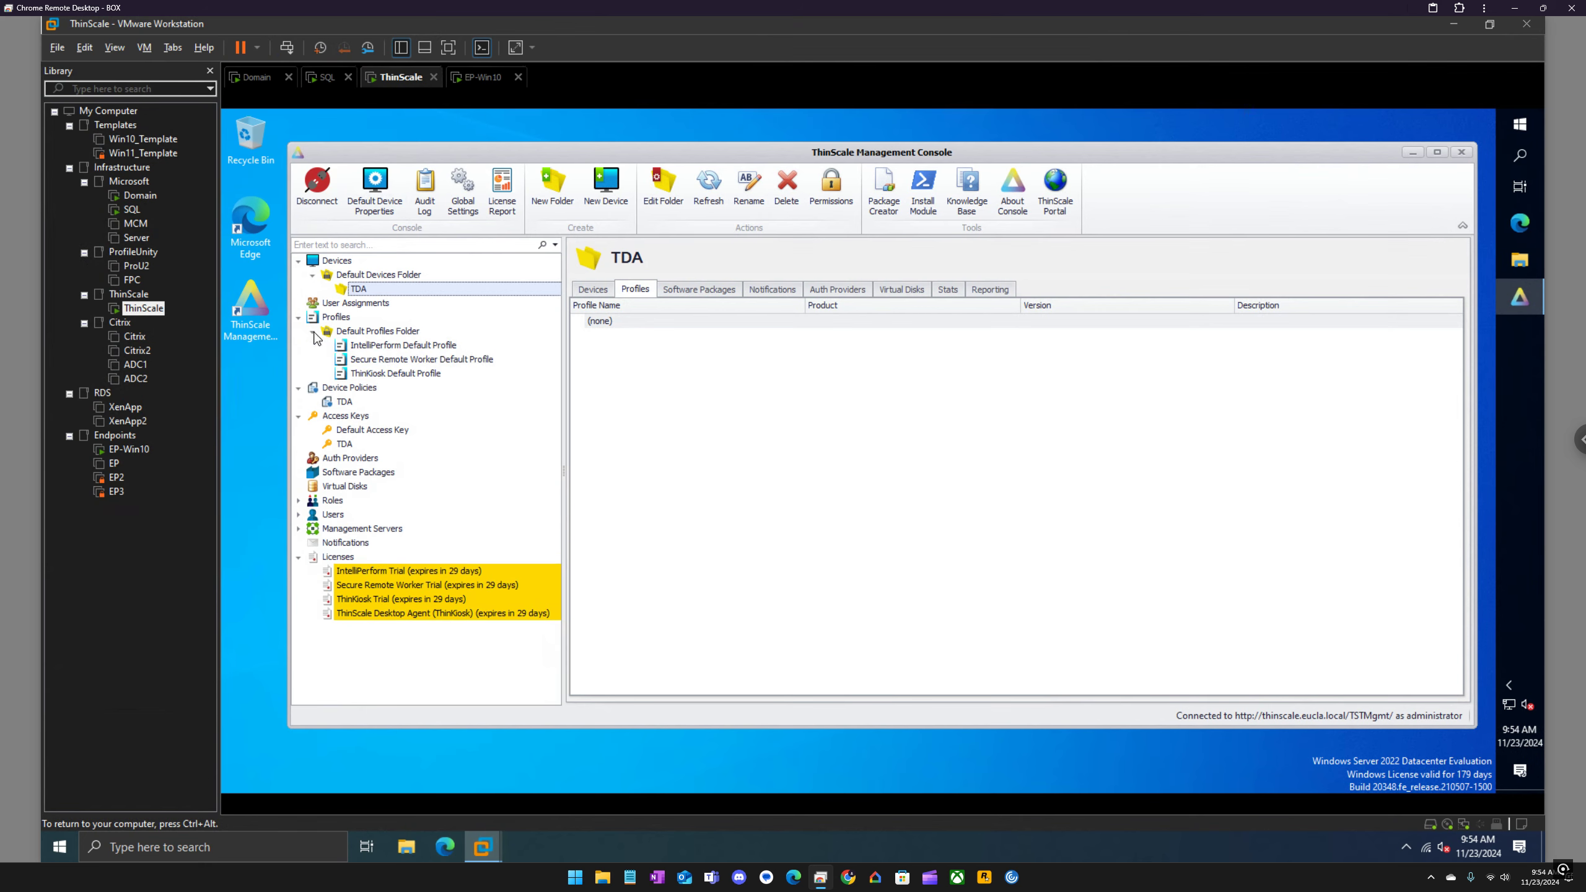
right_click(366, 331)
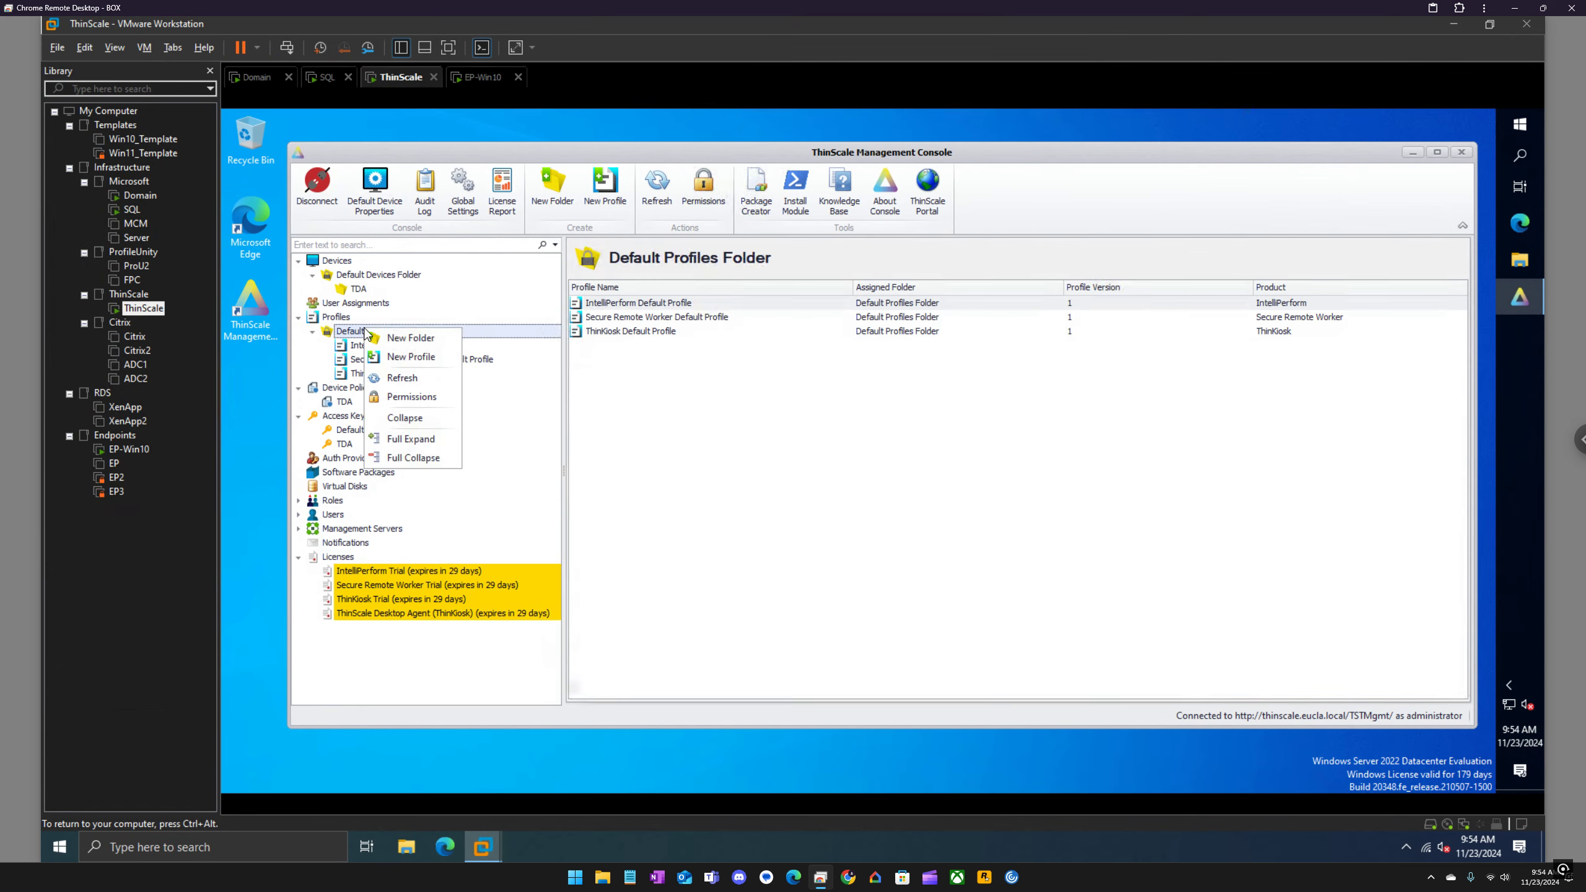
click(415, 356)
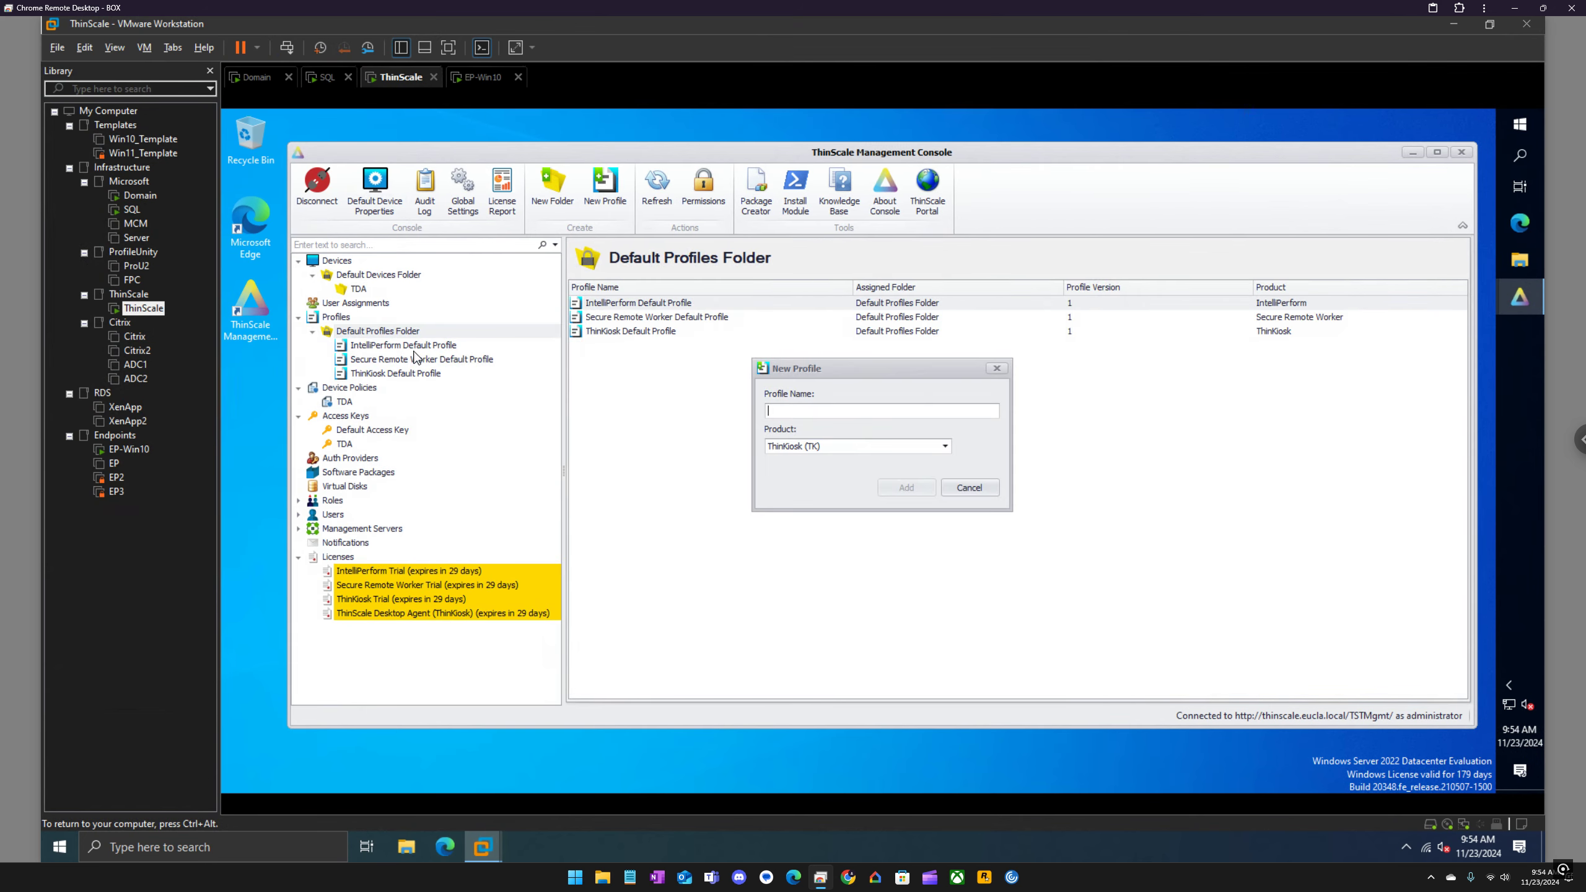
click(854, 446)
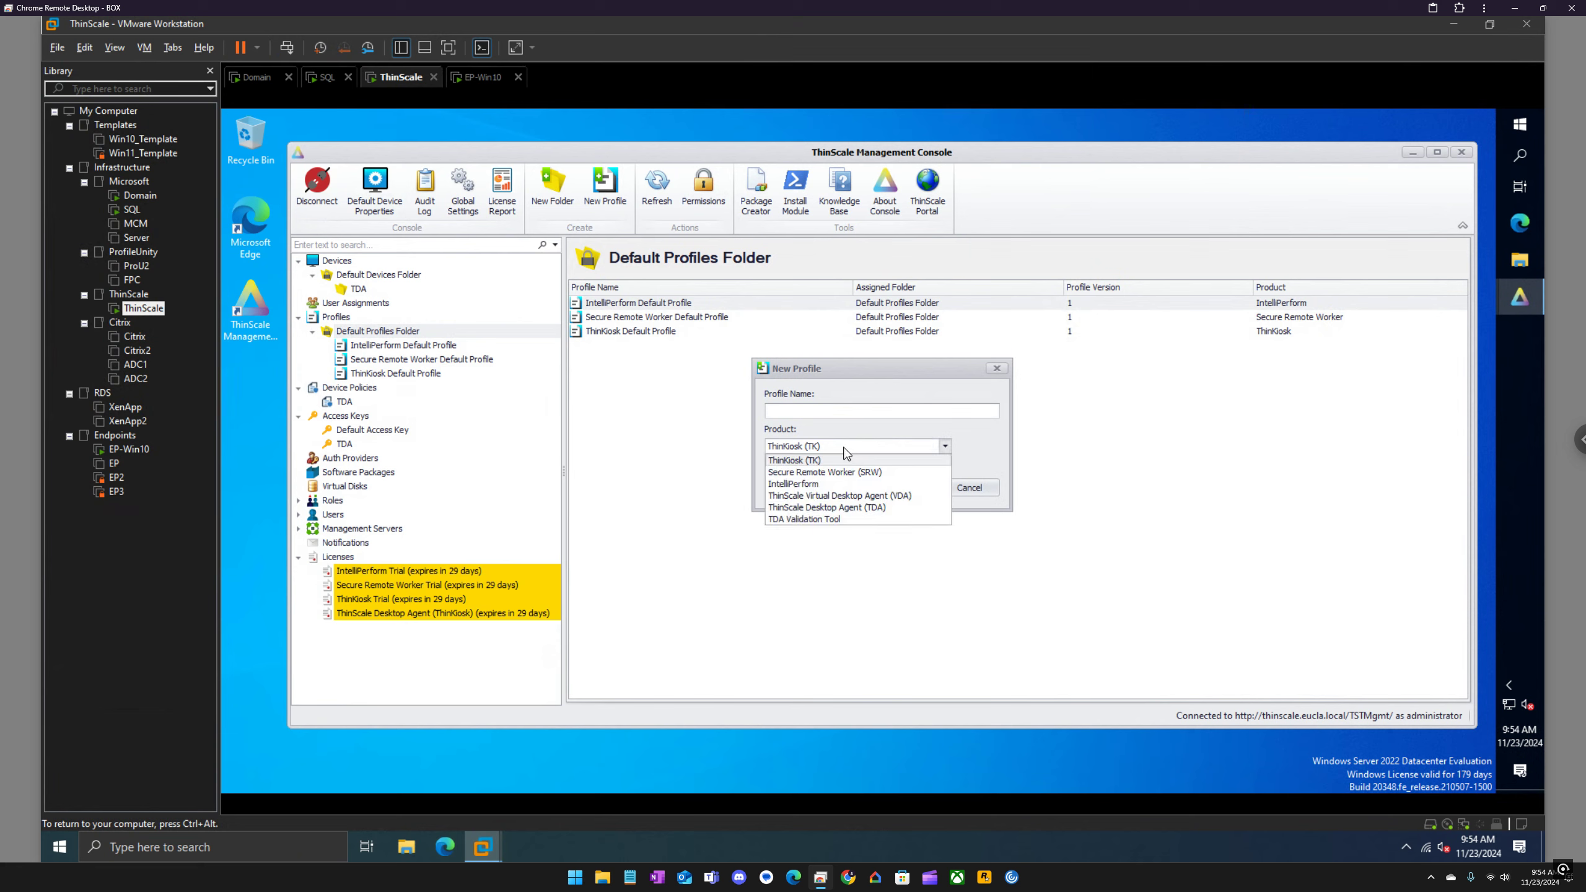
click(861, 507)
click(834, 410)
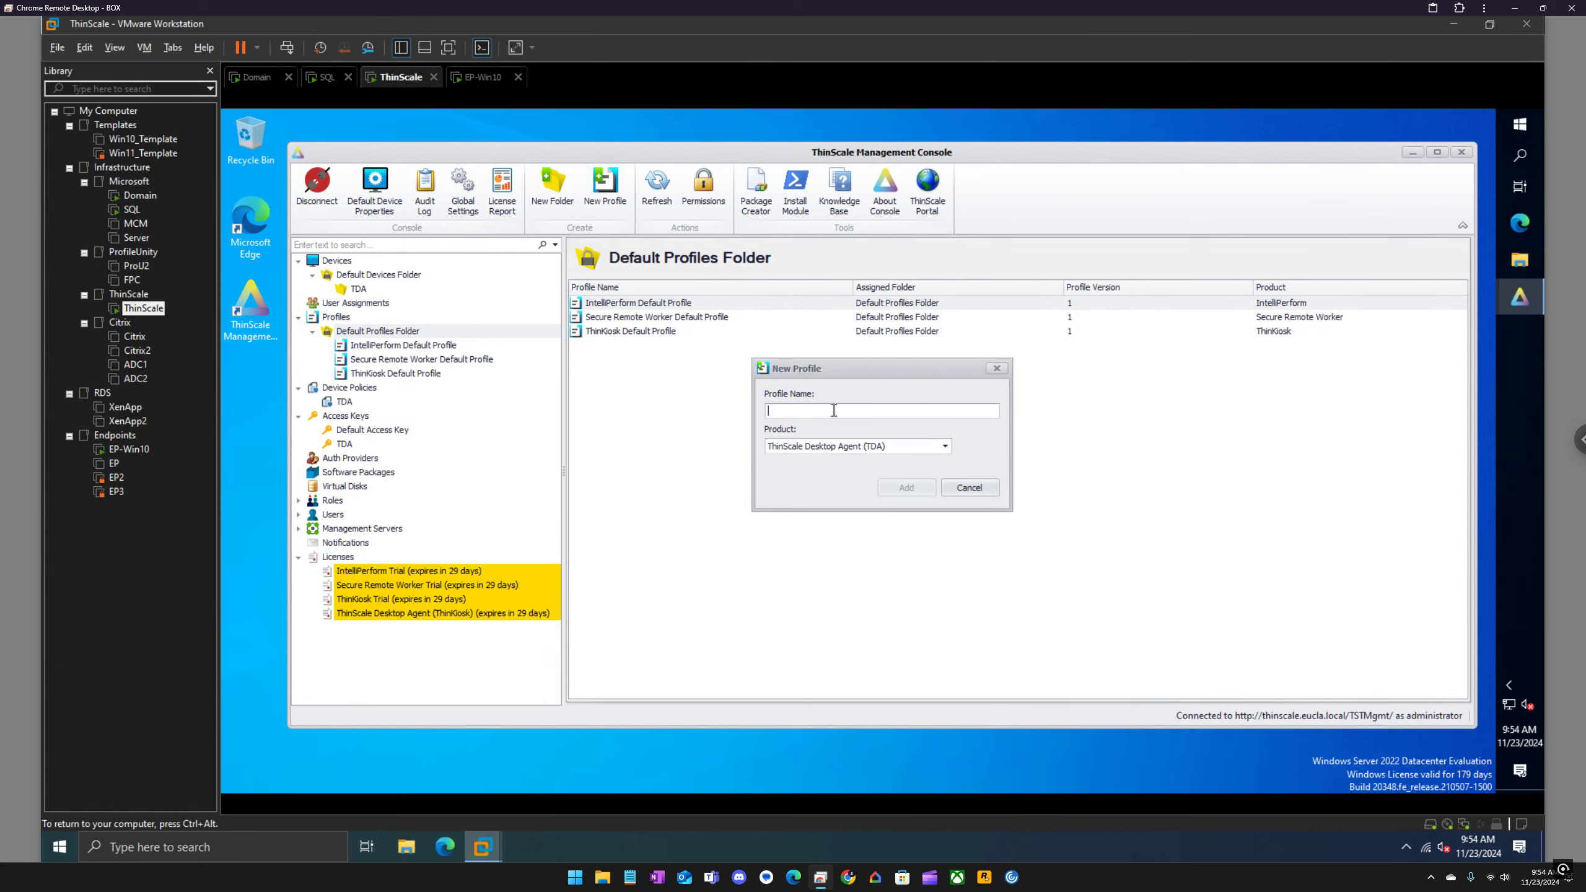
text(TDA)
click(904, 489)
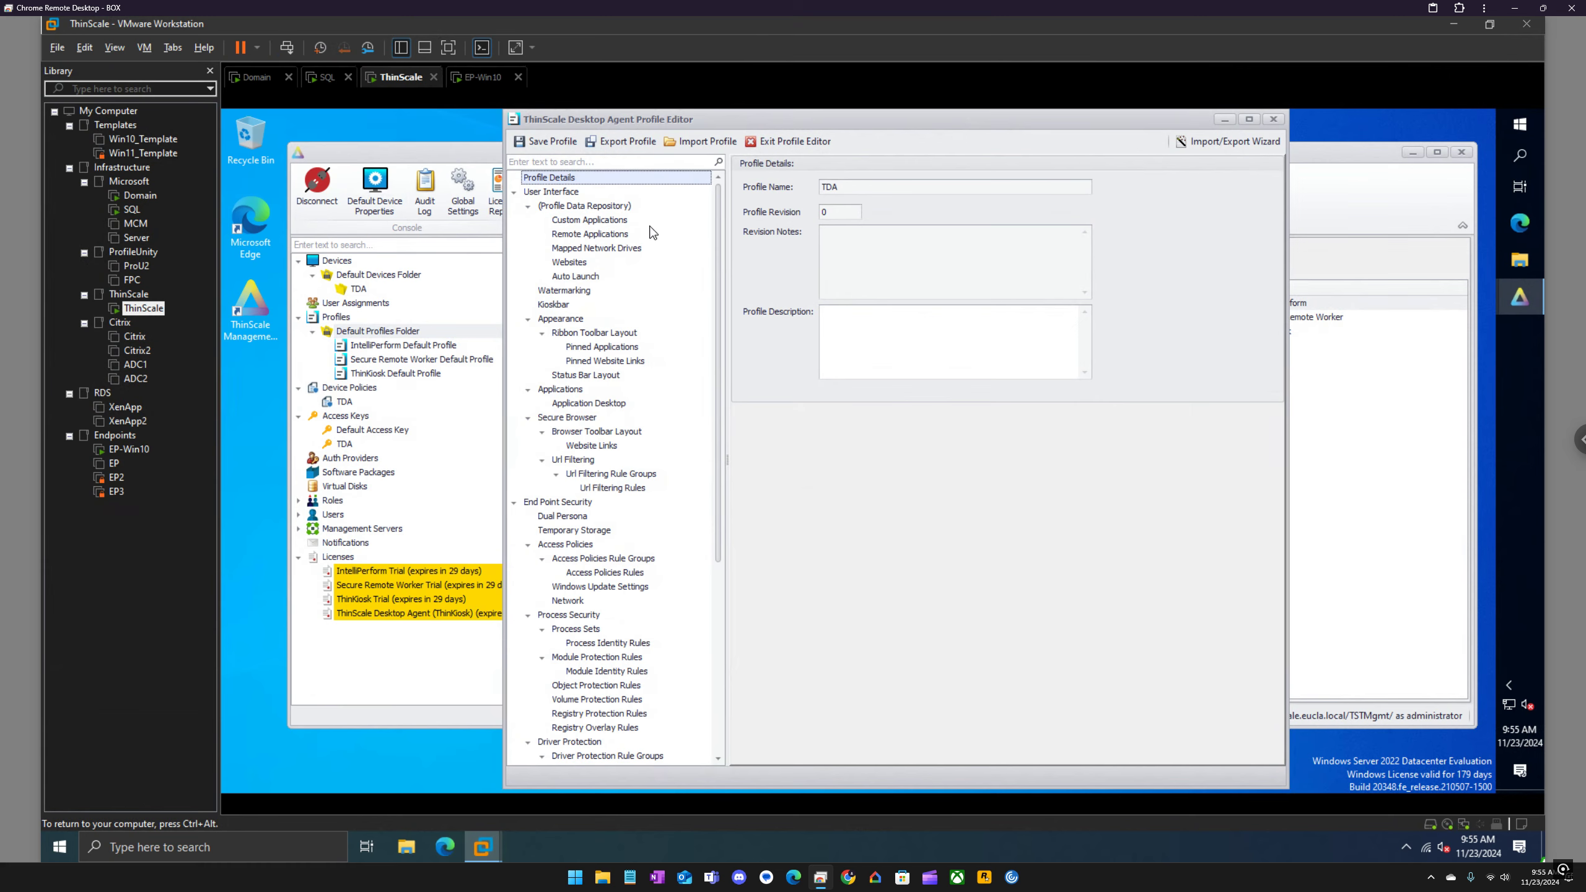
Step: Set the kioskbar to show on all displays in the TDA profile
click(566, 265)
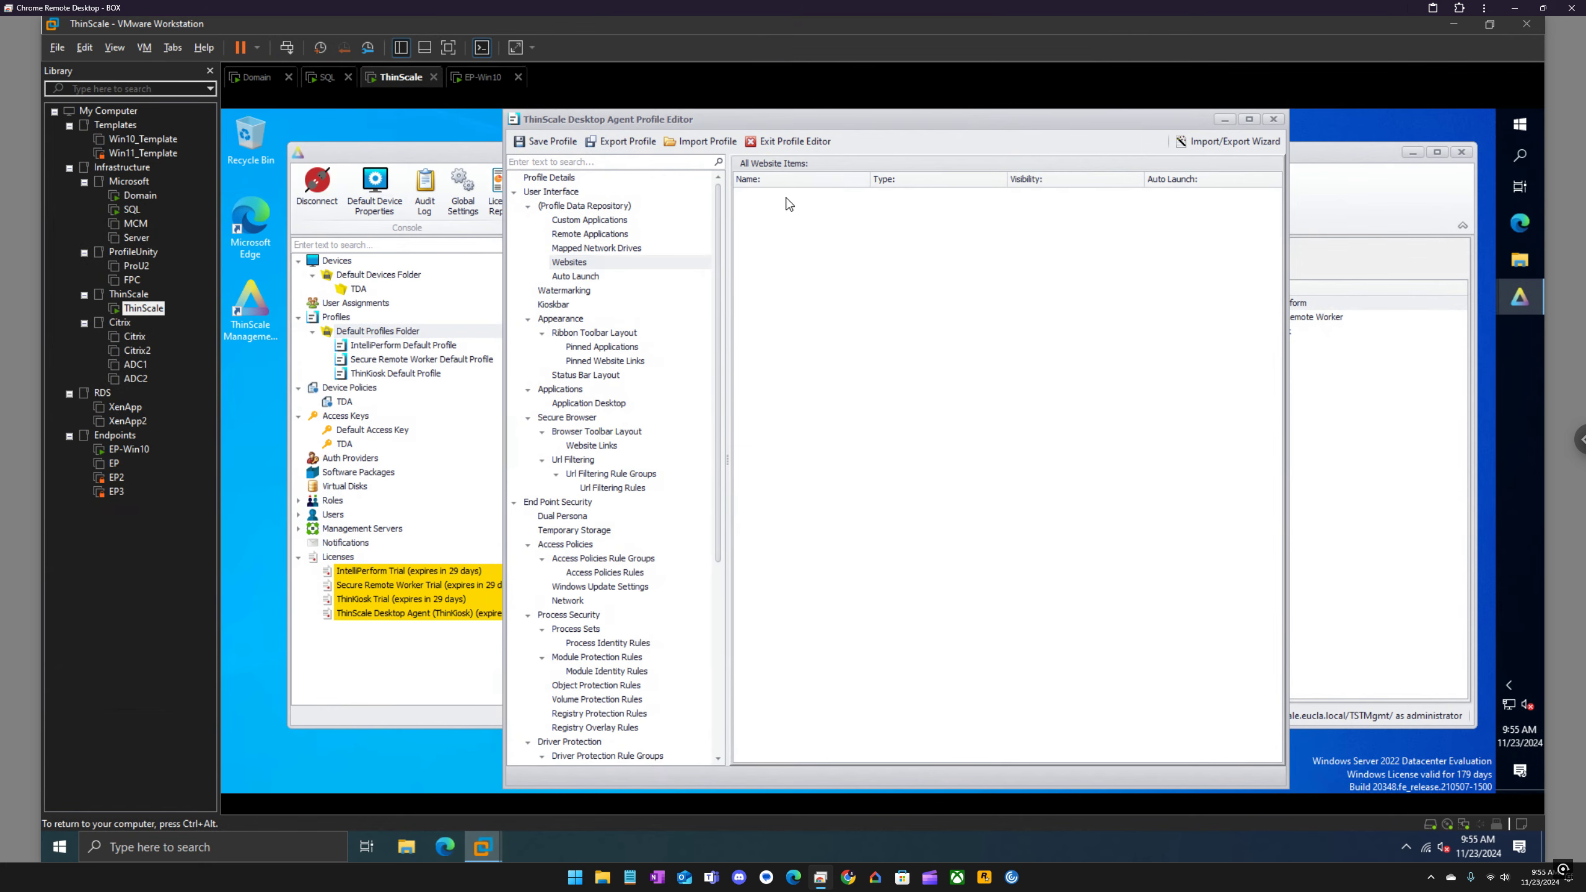
click(530, 209)
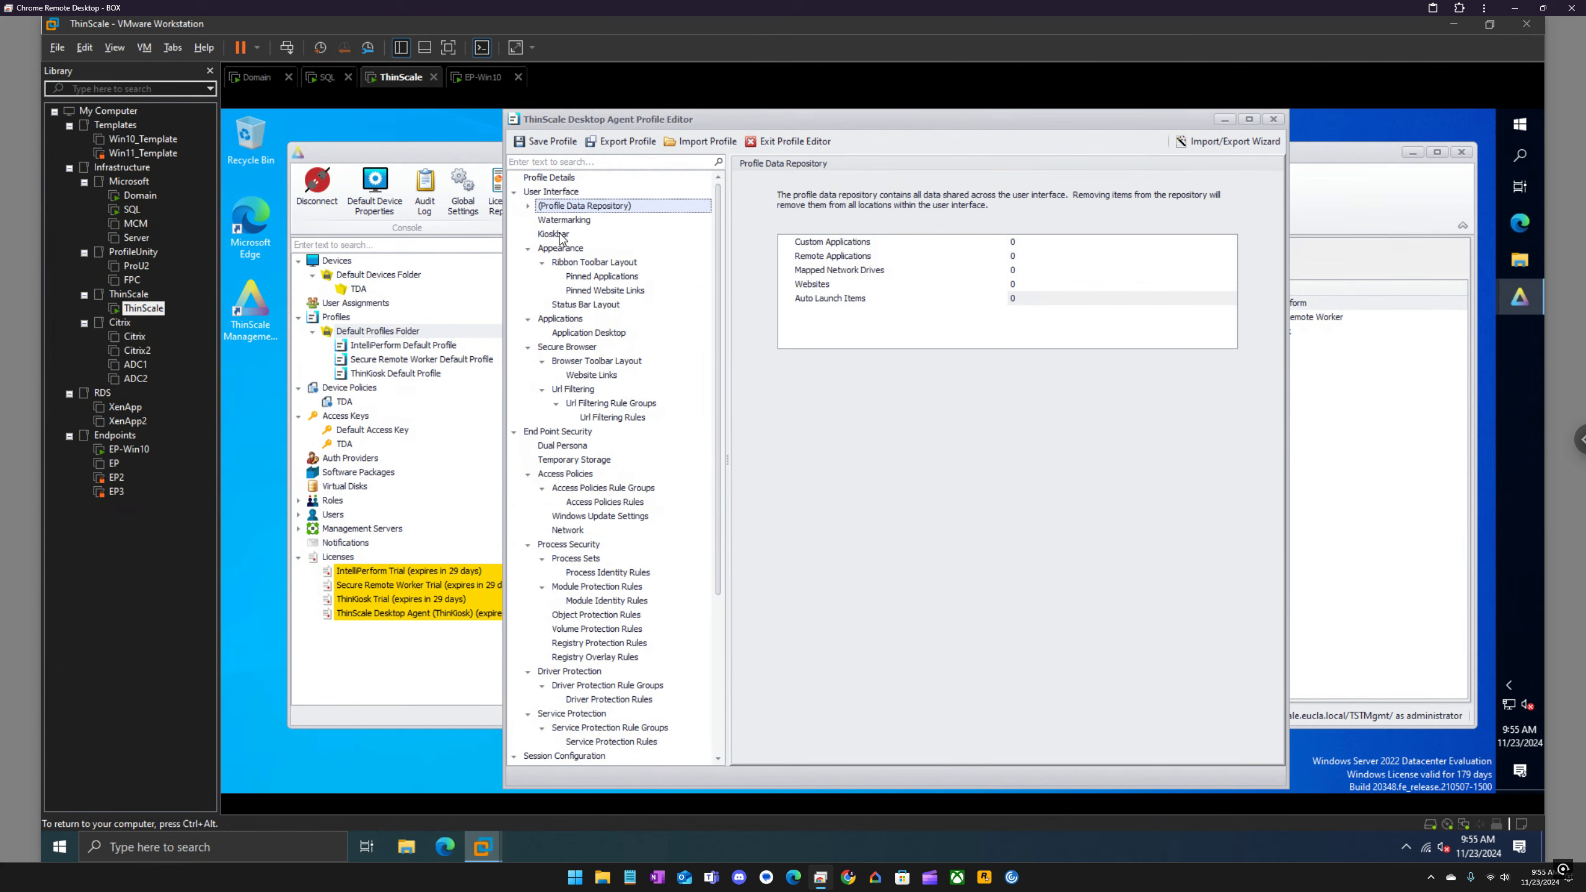
click(561, 236)
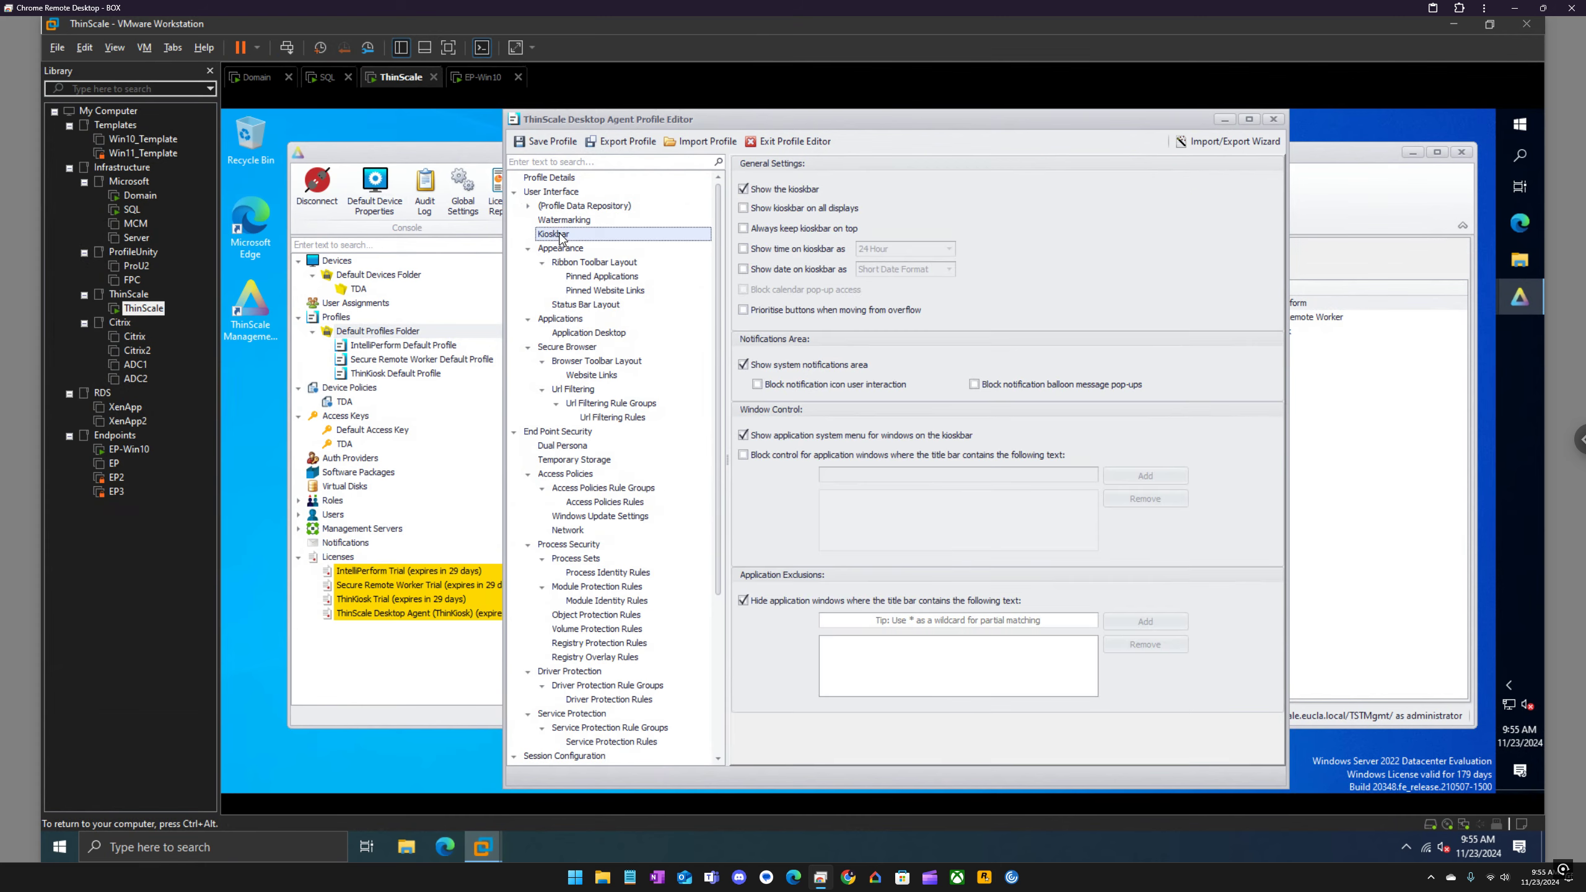
click(825, 210)
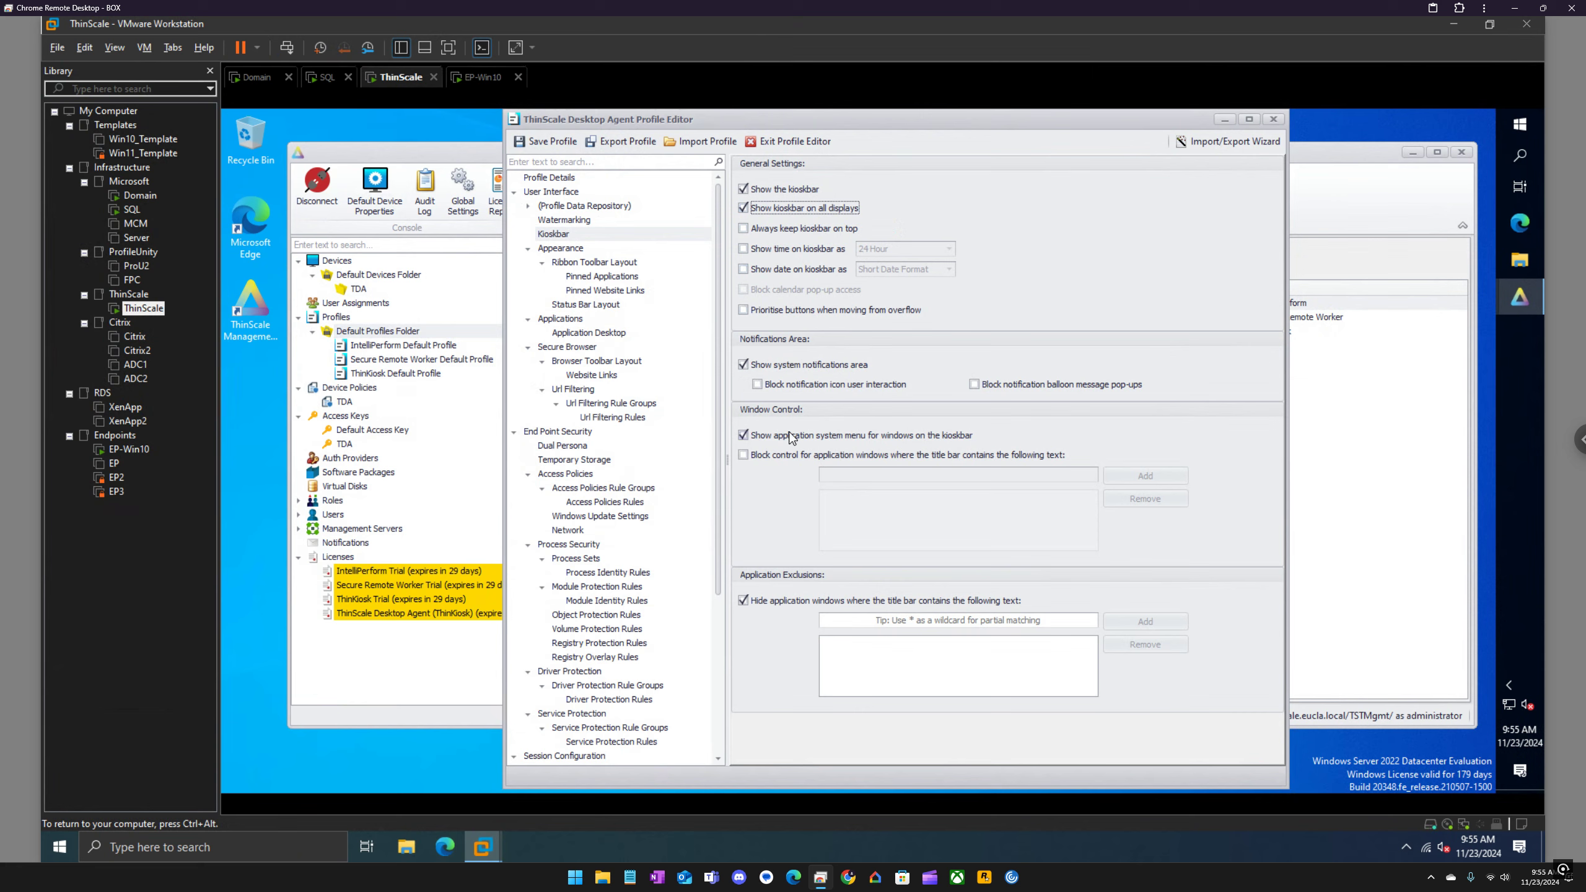
click(762, 454)
click(756, 454)
Step: Turn off Windows Shell support in the profile's session configuration and collapse that section
scroll(572, 542, down, 1)
scroll(572, 542, down, 3)
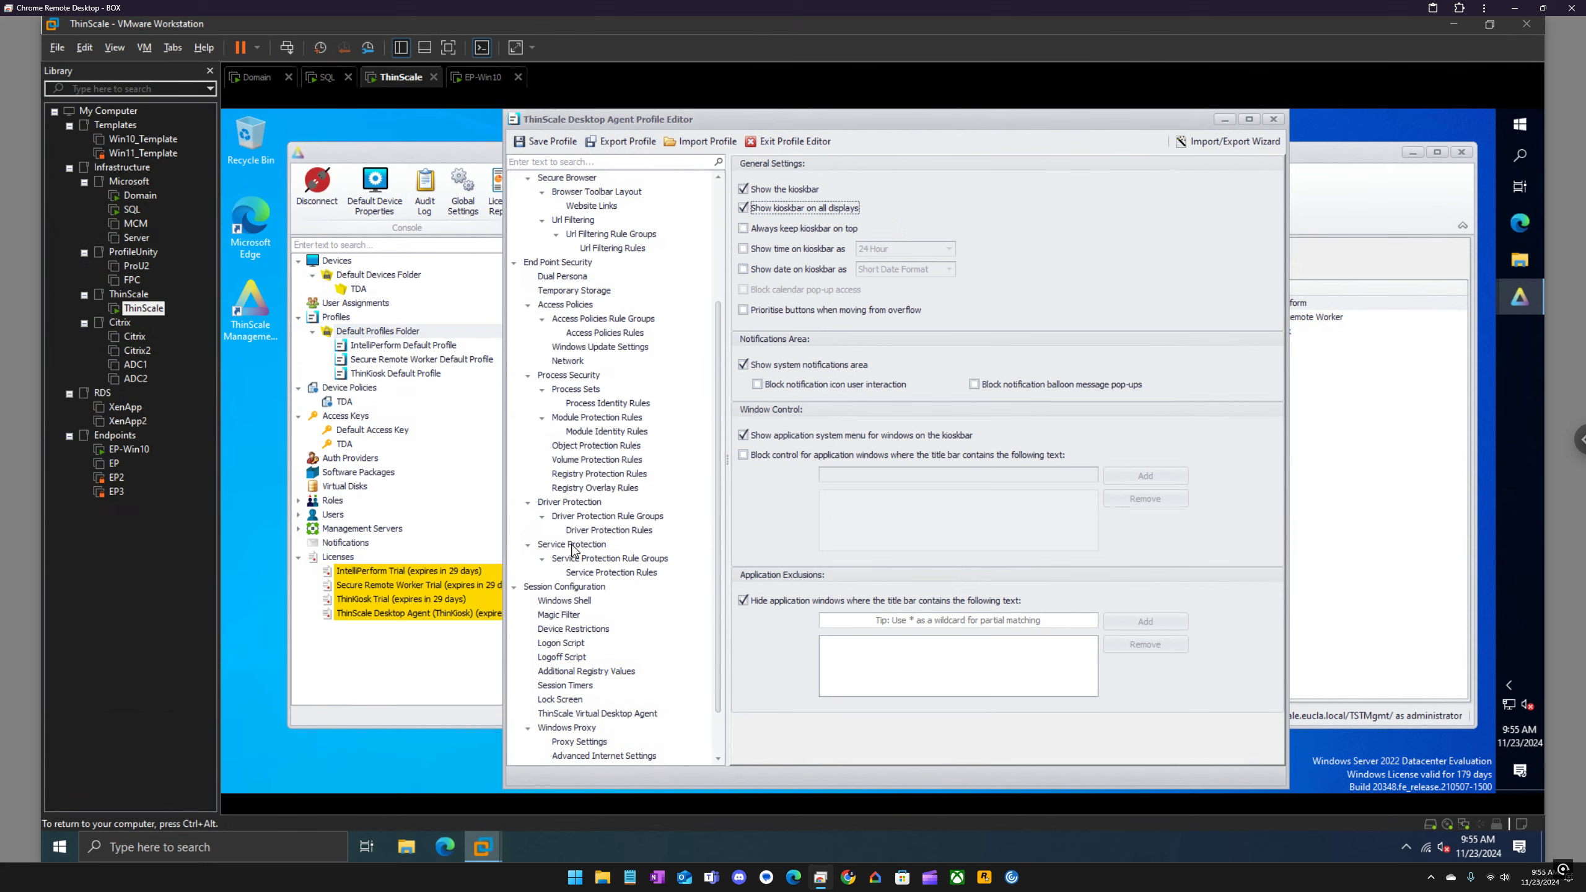
click(574, 600)
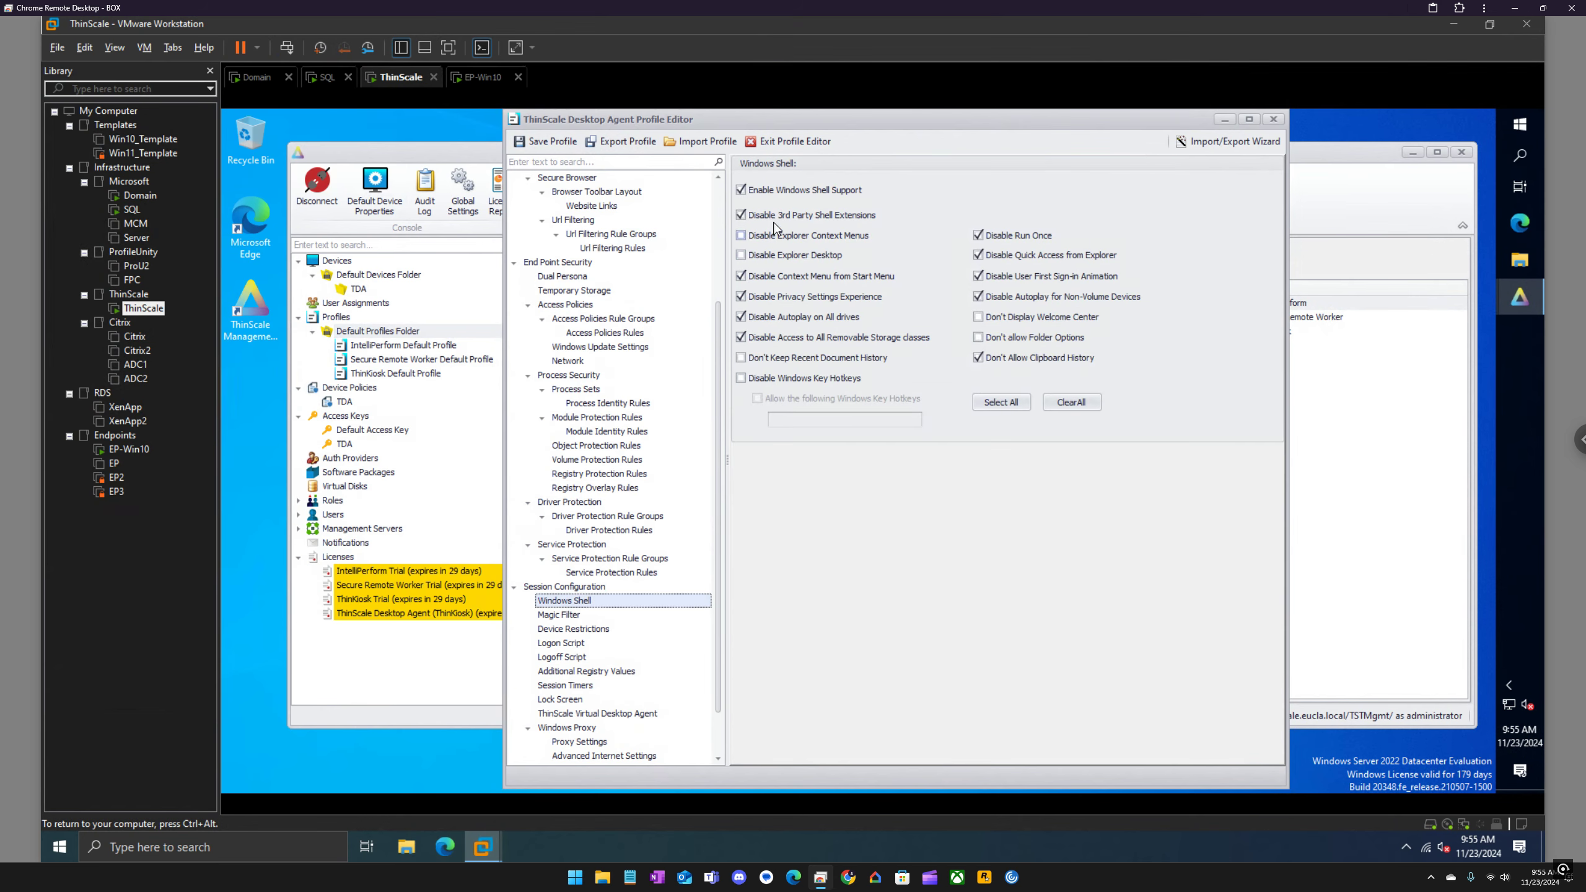
click(804, 194)
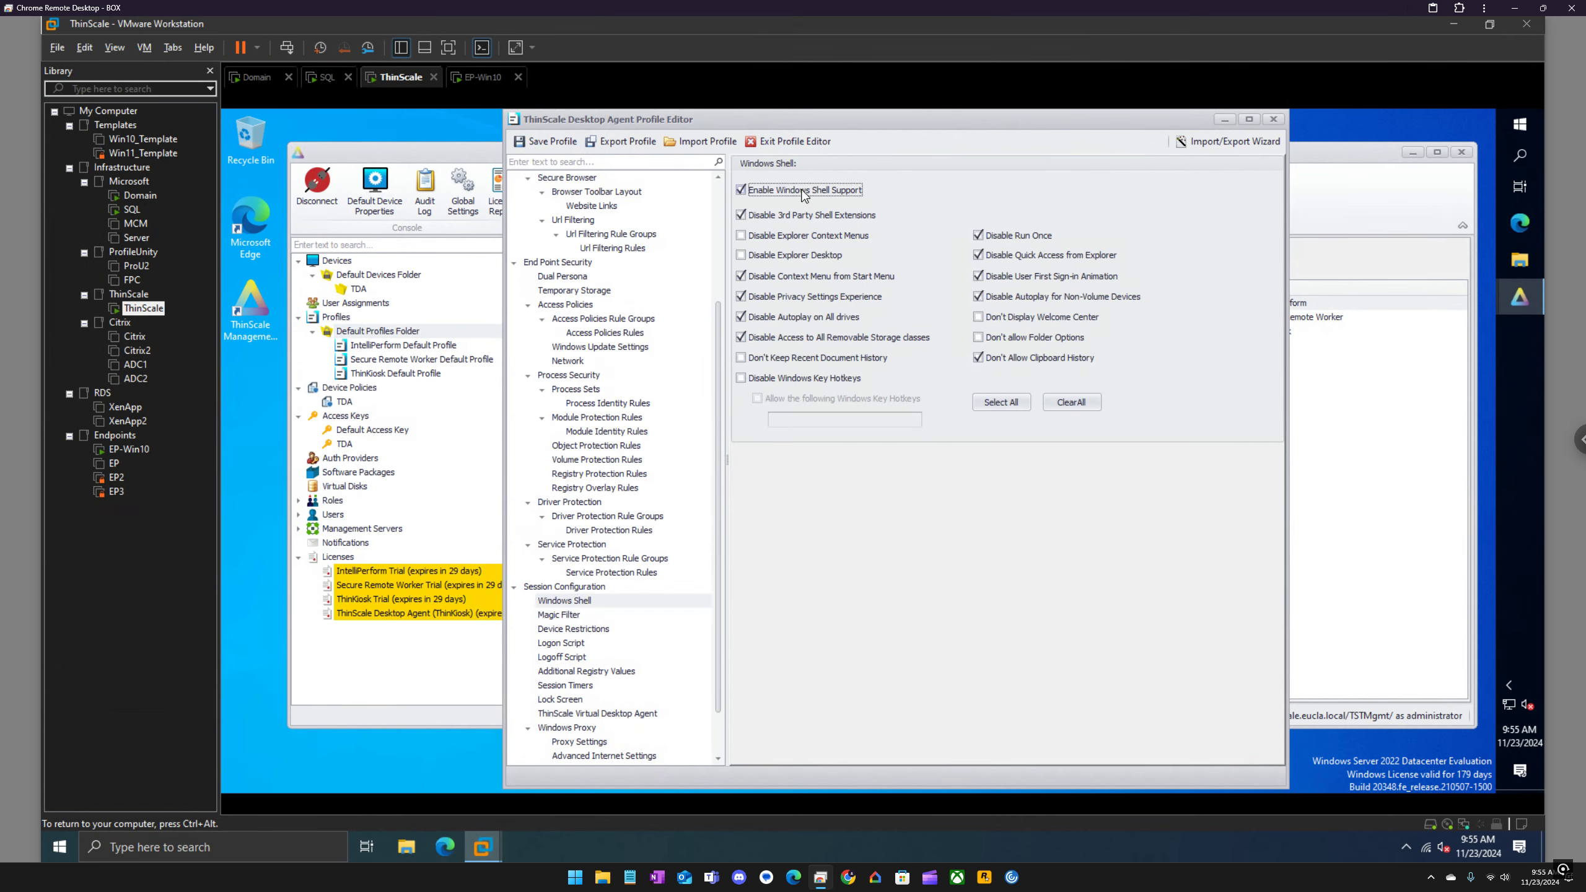
click(521, 588)
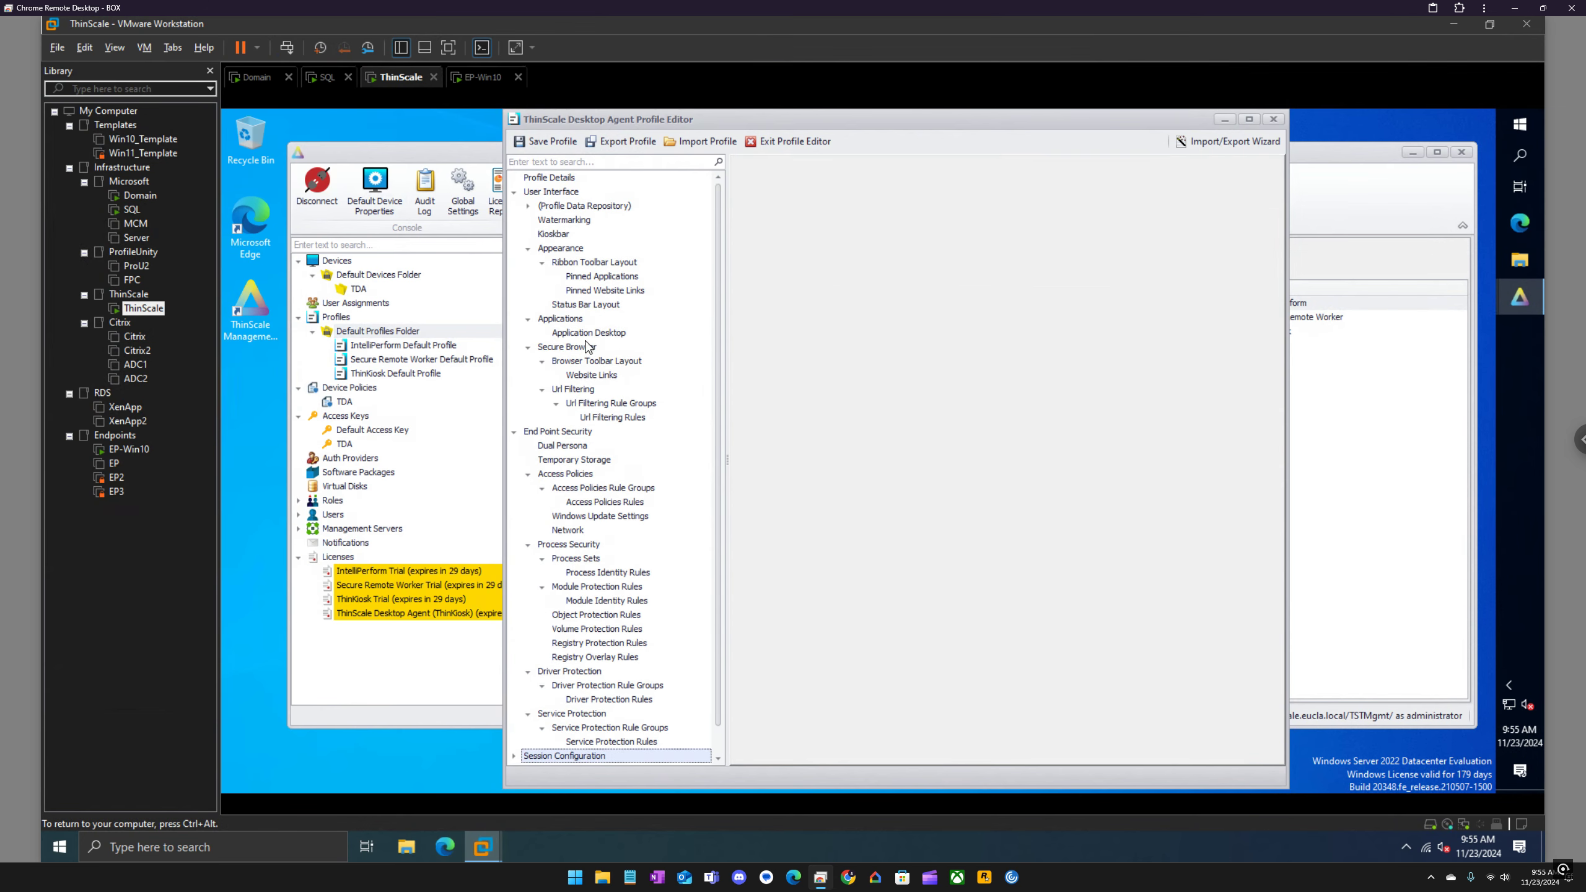
Step: Add a website labelled Google to the Secure Browser's website links in the TDA profile, entering its https URL
click(576, 351)
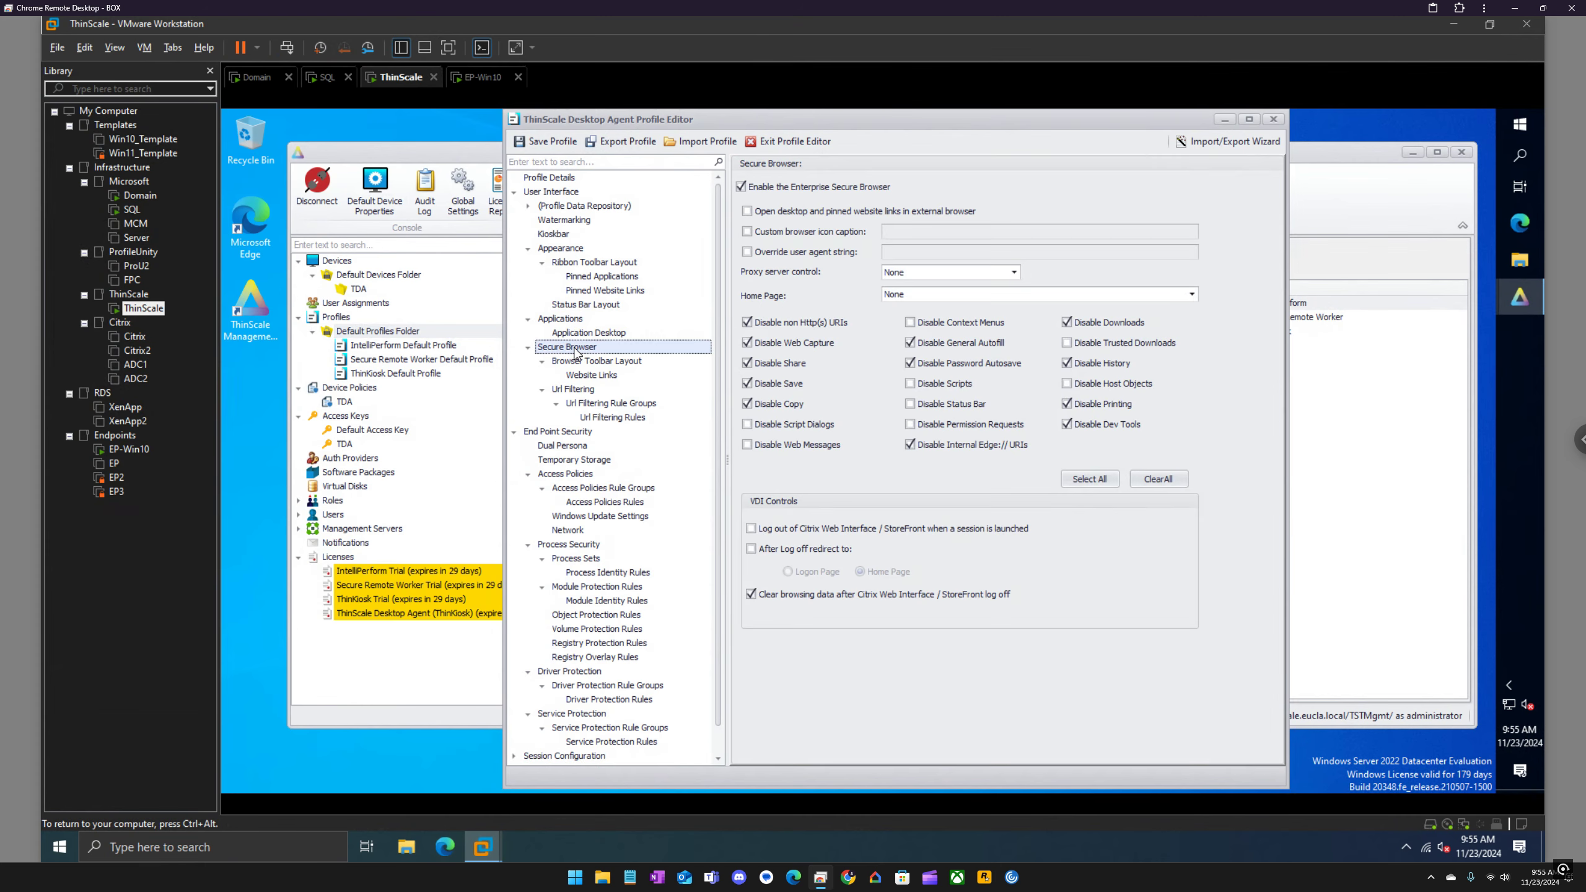
click(584, 373)
right_click(782, 237)
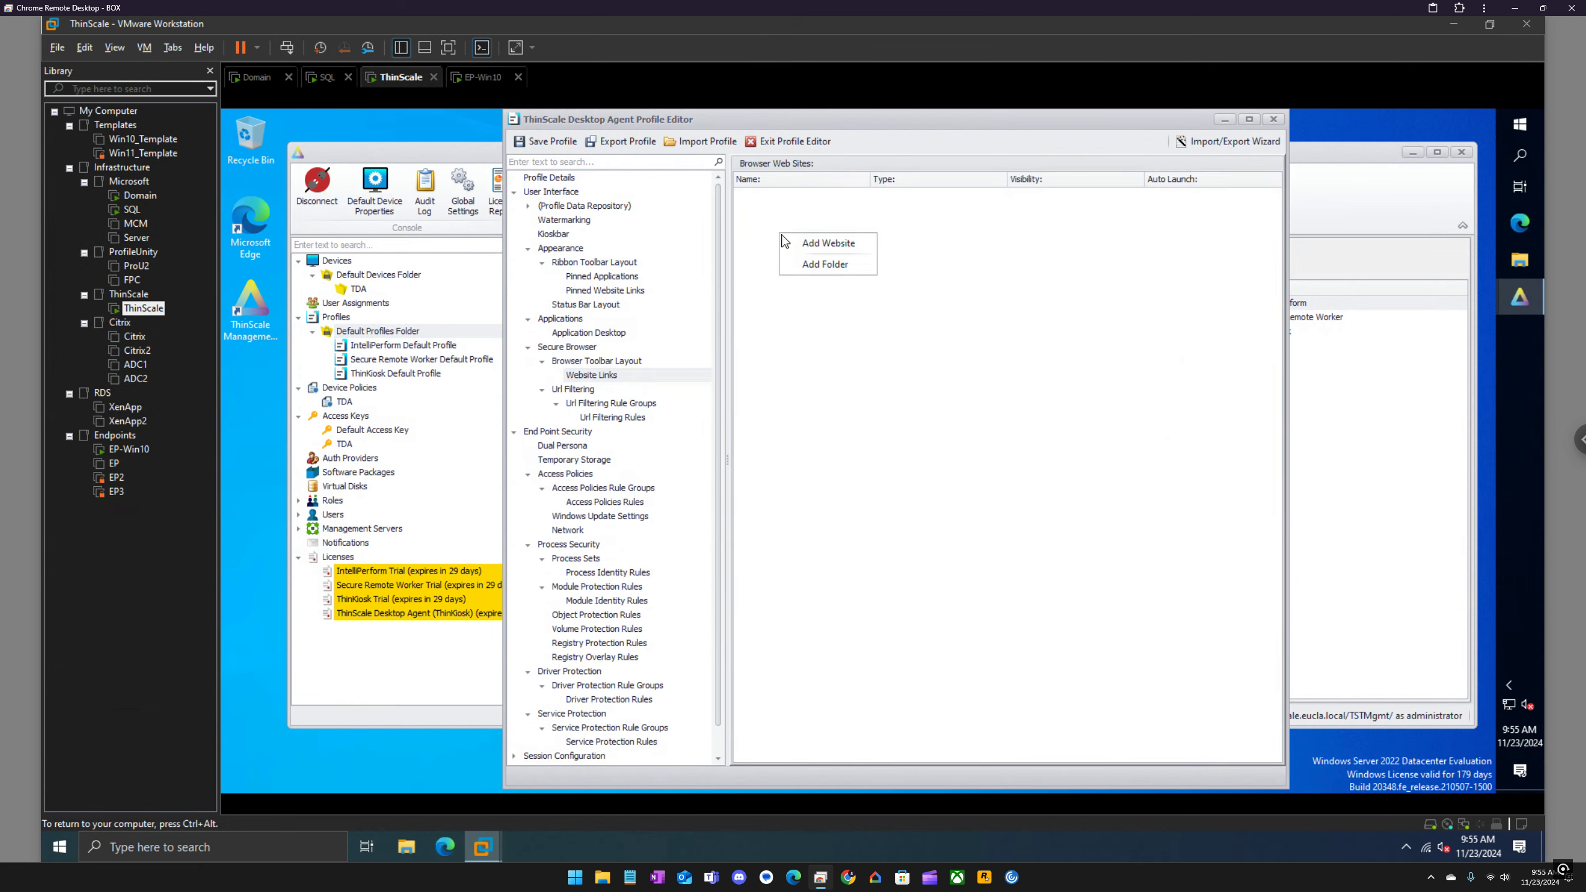
click(806, 248)
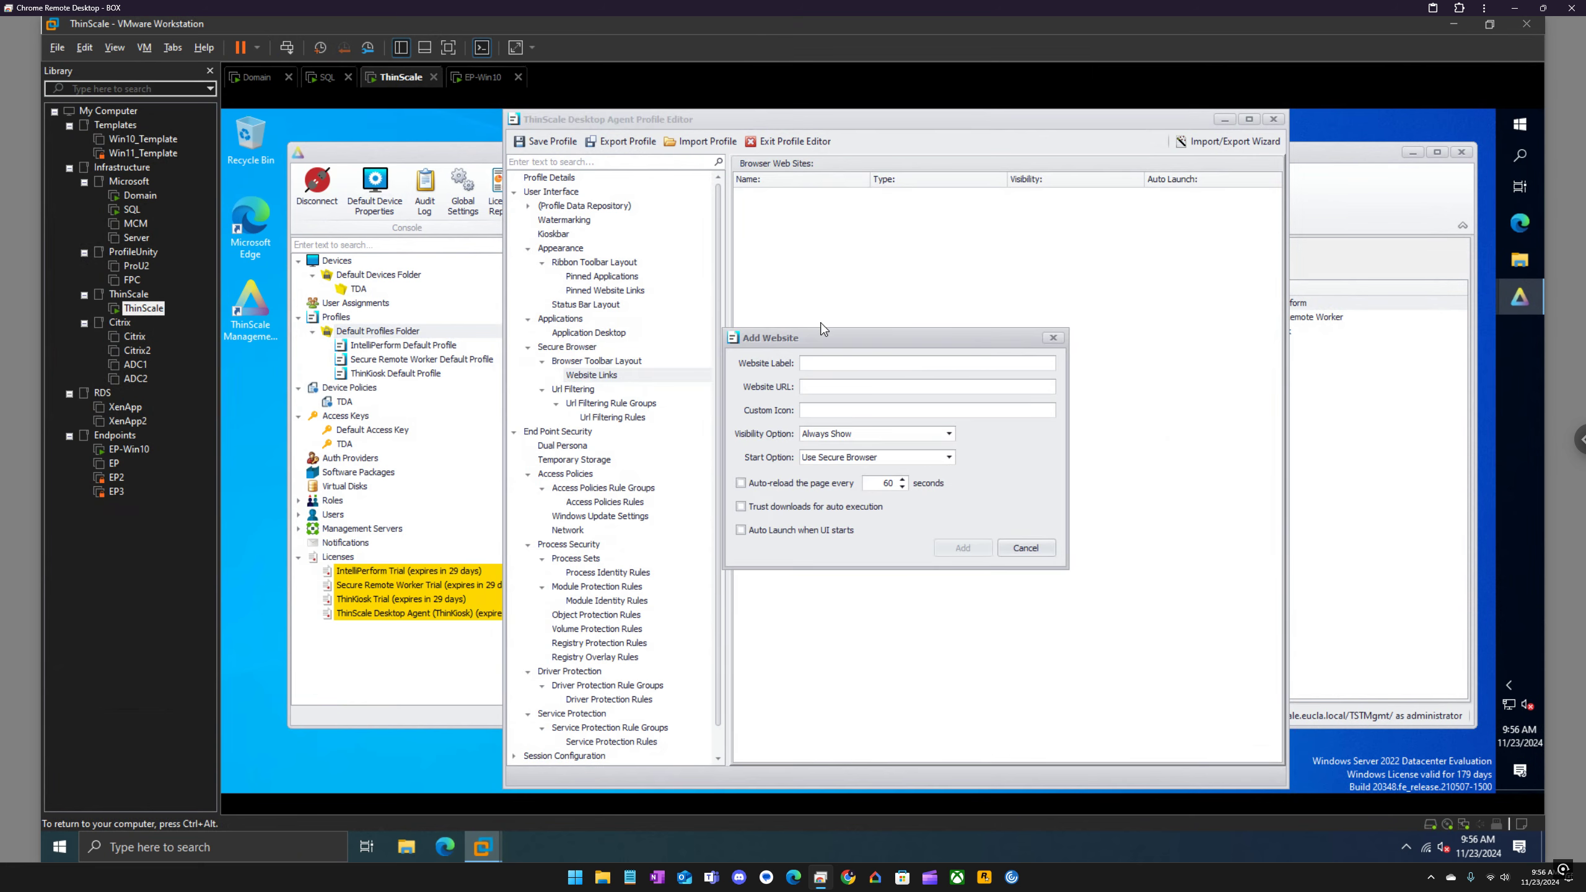
text(Google)
click(826, 383)
text(hr)
key(BackSpace)
text(s://www.google.com)
click(953, 548)
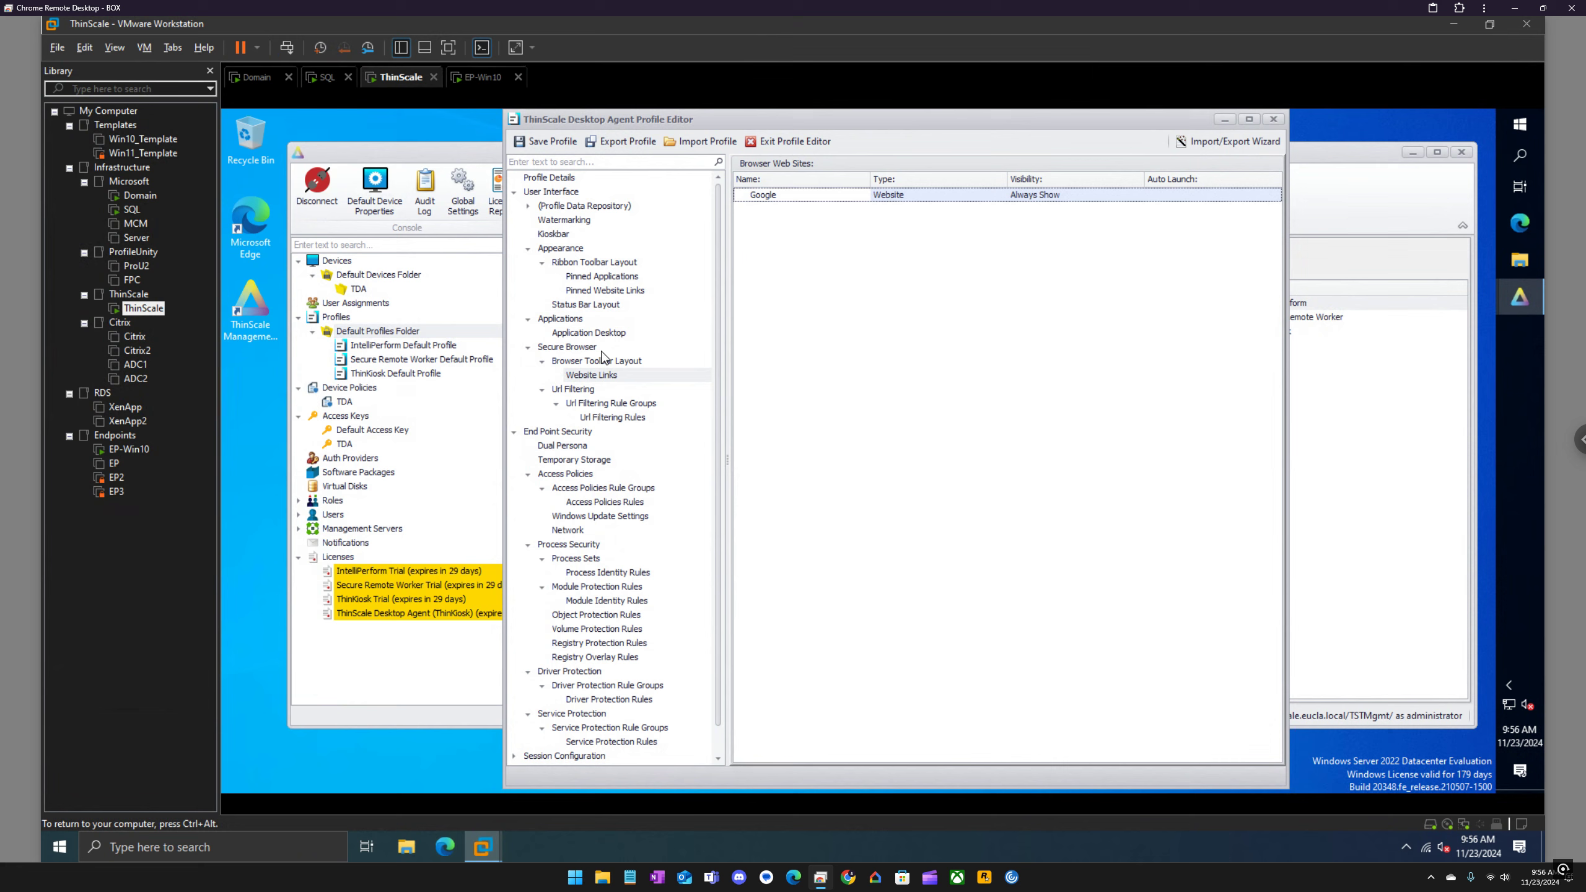
Step: Add Browser Page and Applications Page to the left-aligned content of the status bar layout
click(600, 305)
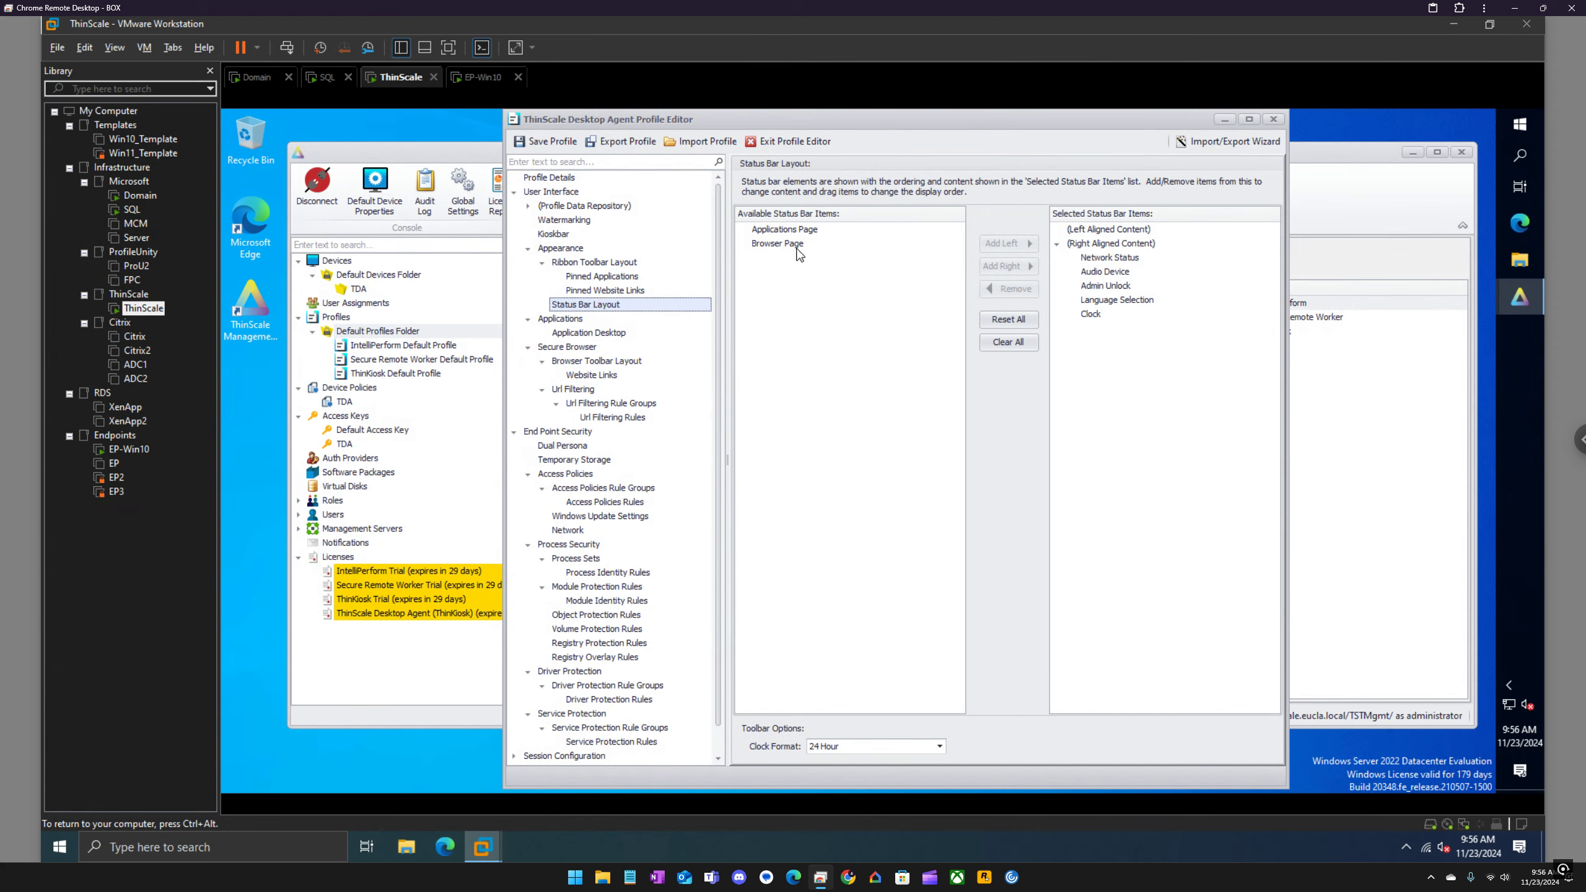
click(895, 243)
click(1023, 248)
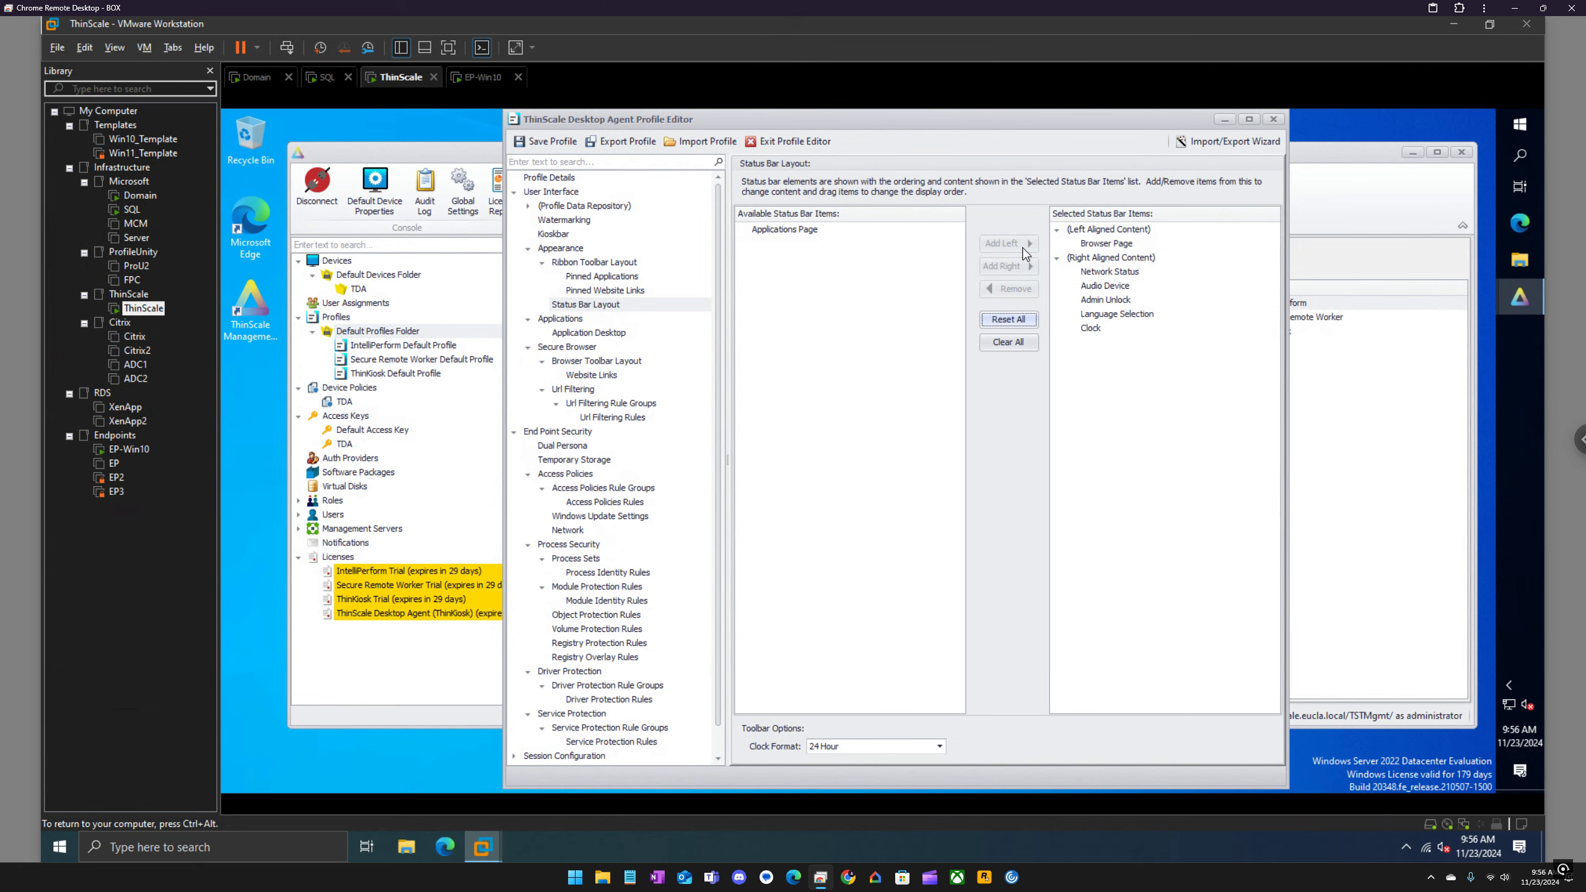
click(792, 229)
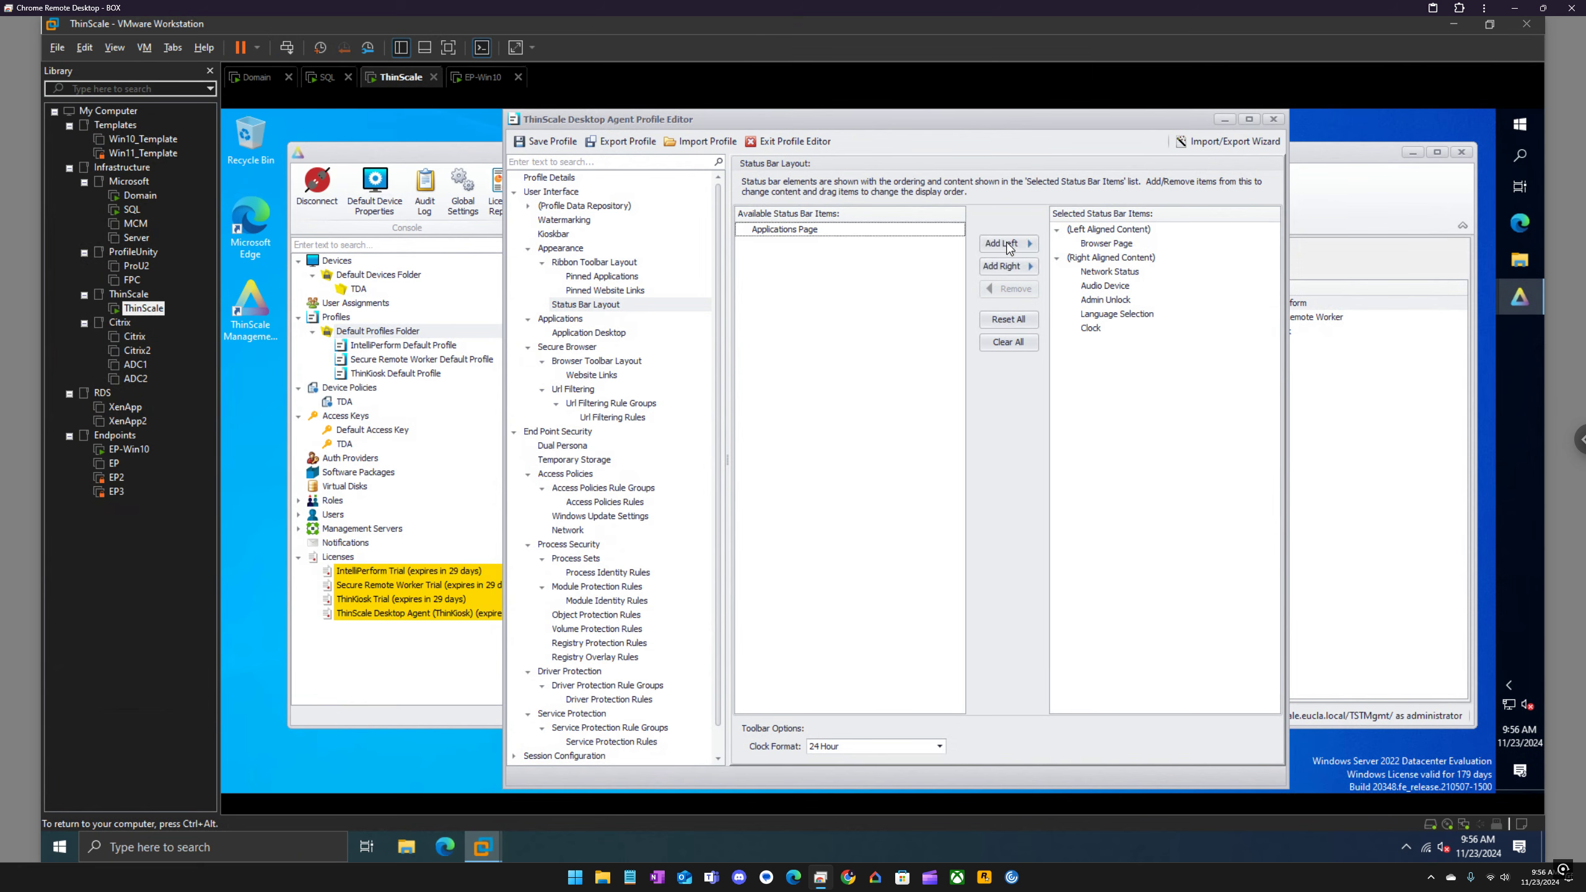
click(1024, 244)
drag(1105, 250, 1106, 263)
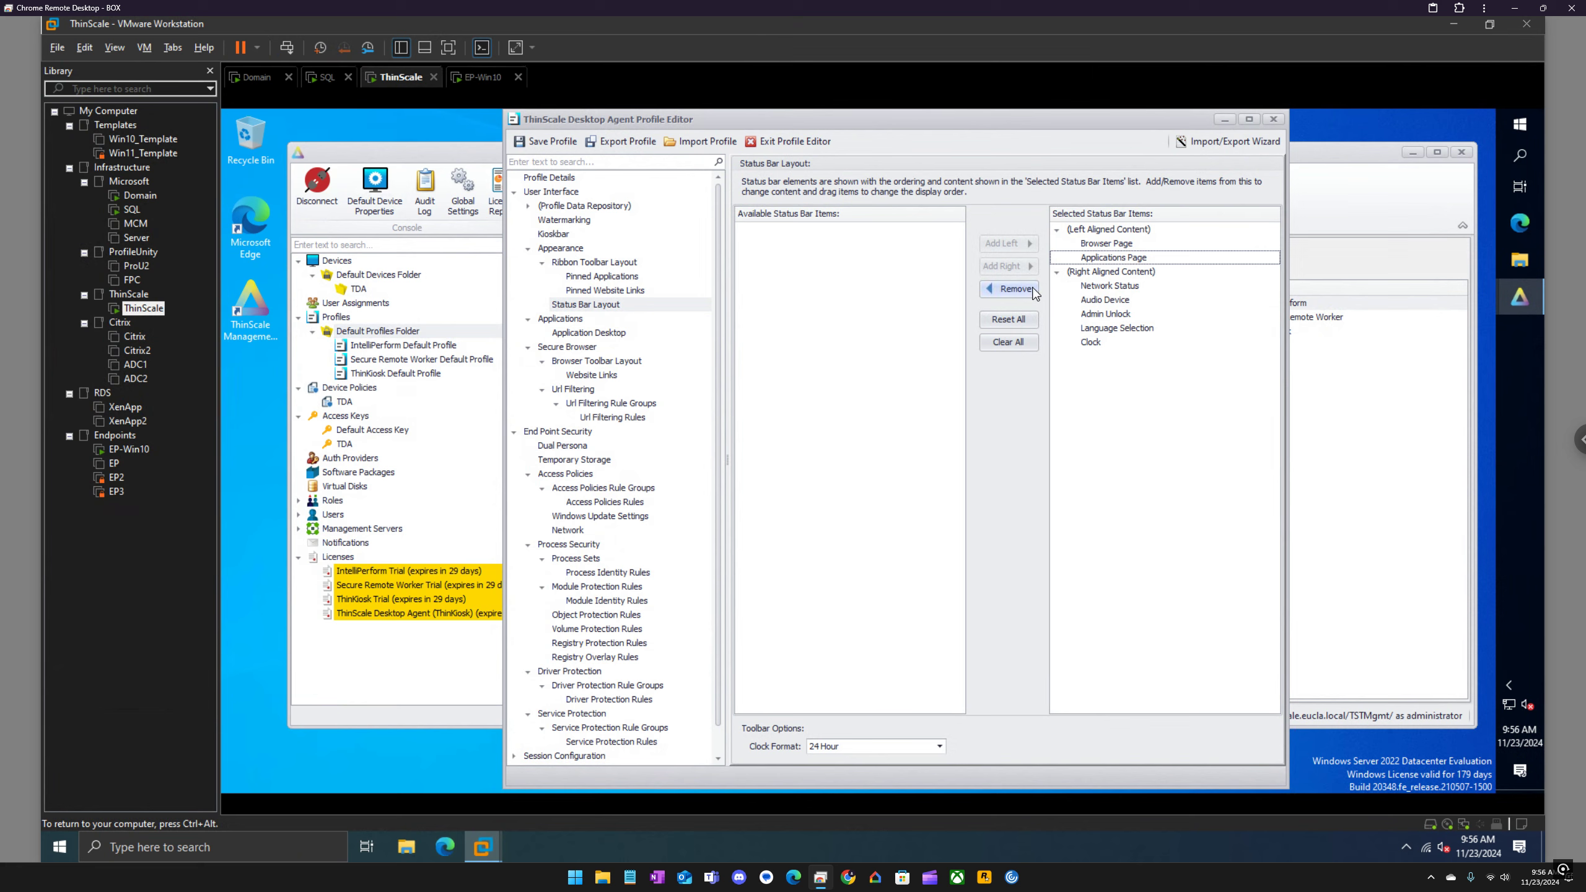
Step: Remove Applications Page and Browser Page from the status bar's left-aligned content
click(1032, 289)
click(1105, 245)
click(1023, 290)
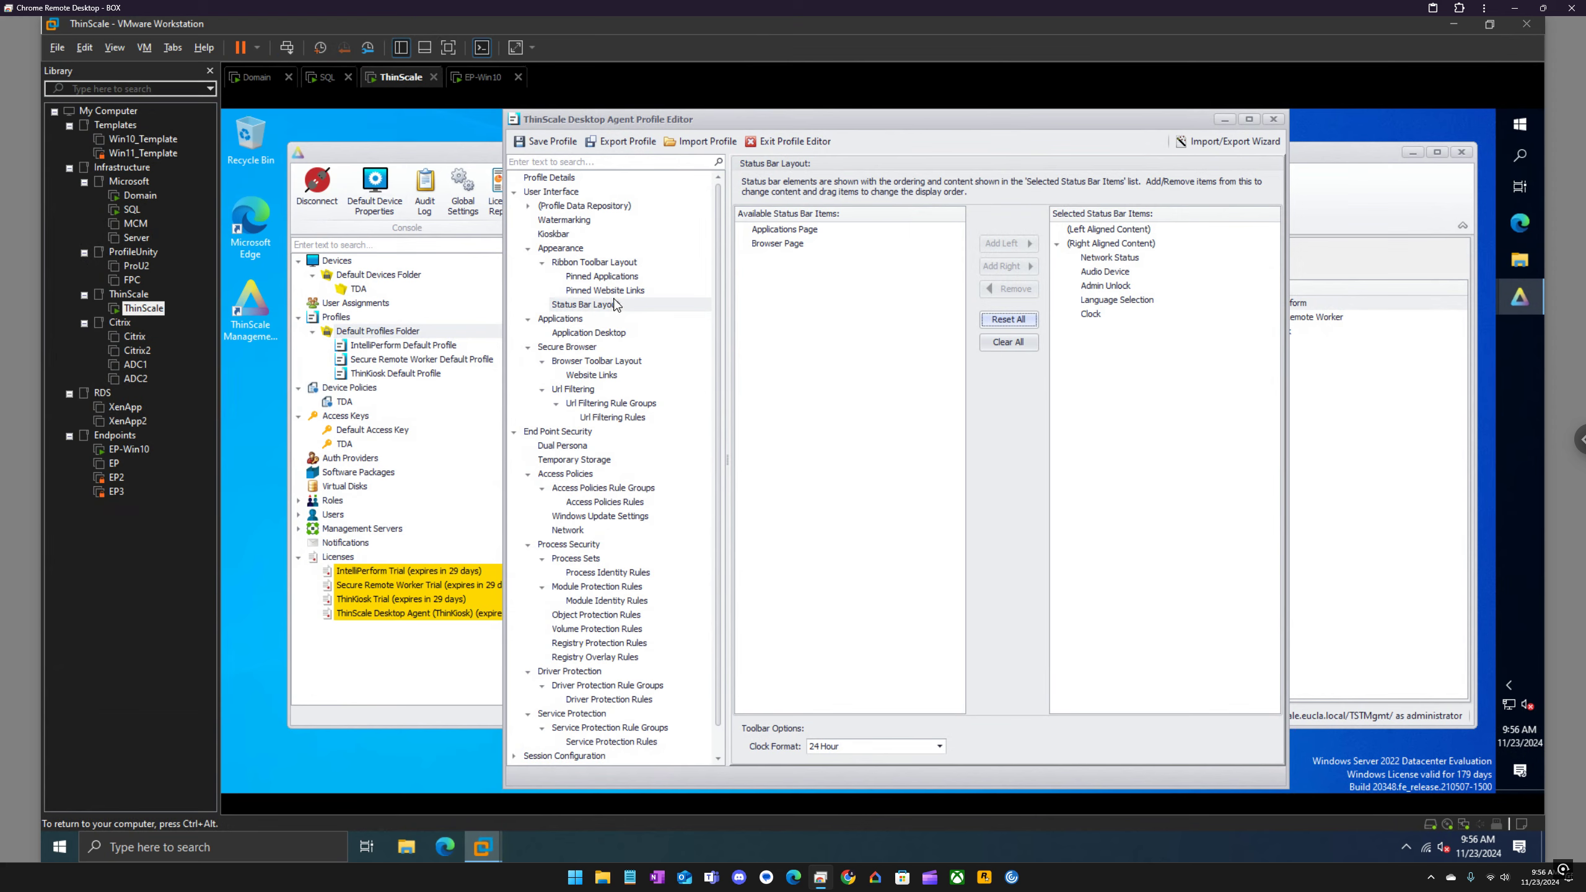
Step: Review the kioskbar and watermarking settings and the Profile Data Repository's custom applications, mapped network drives and websites
click(561, 240)
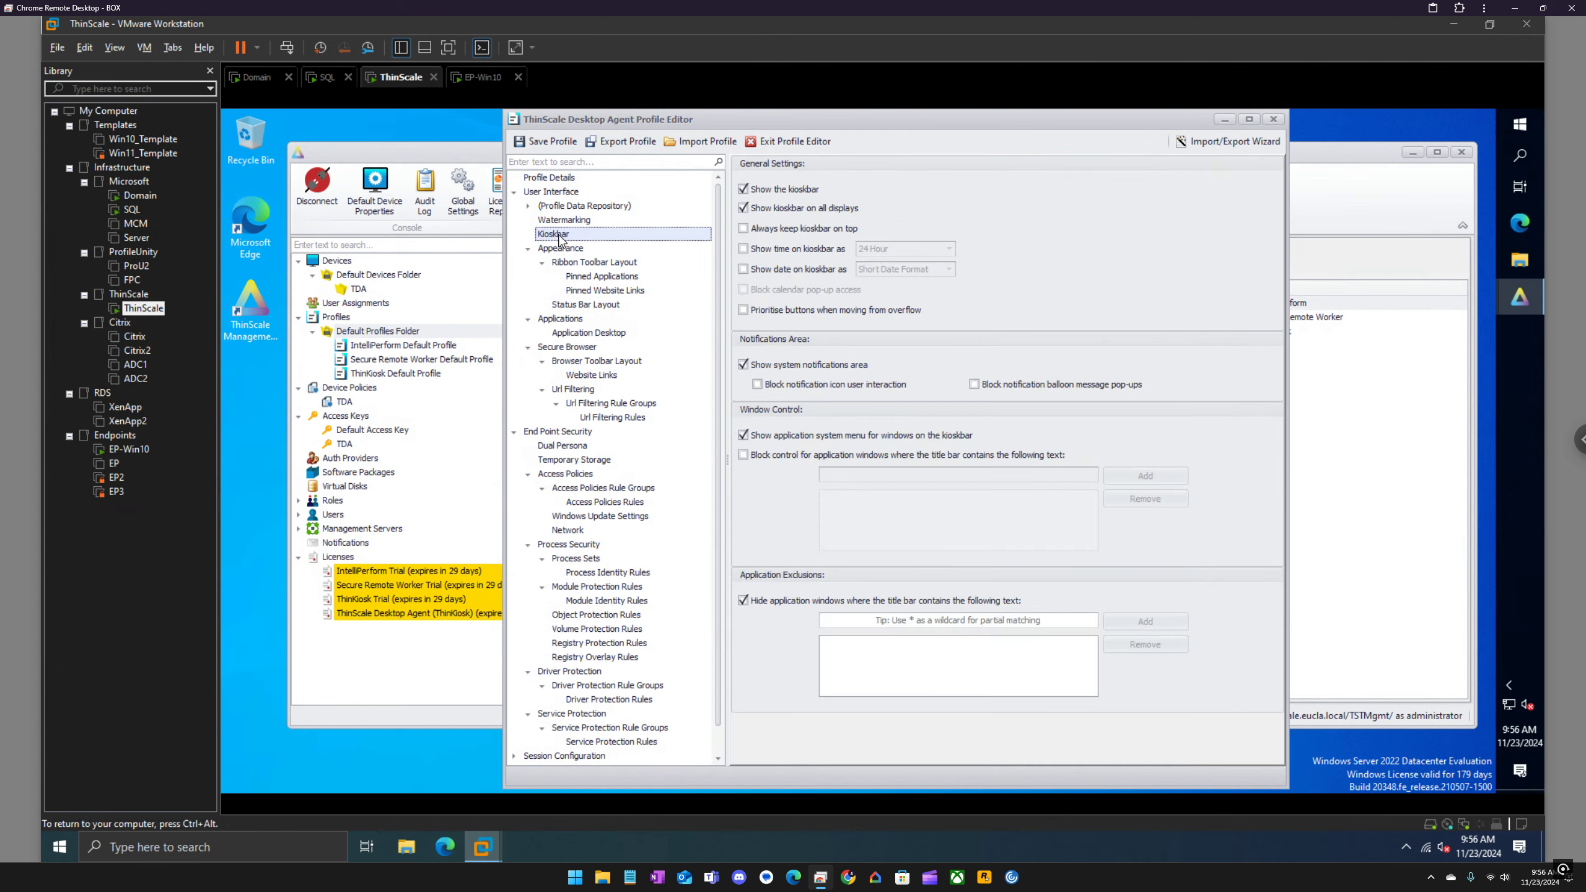
click(563, 220)
click(574, 207)
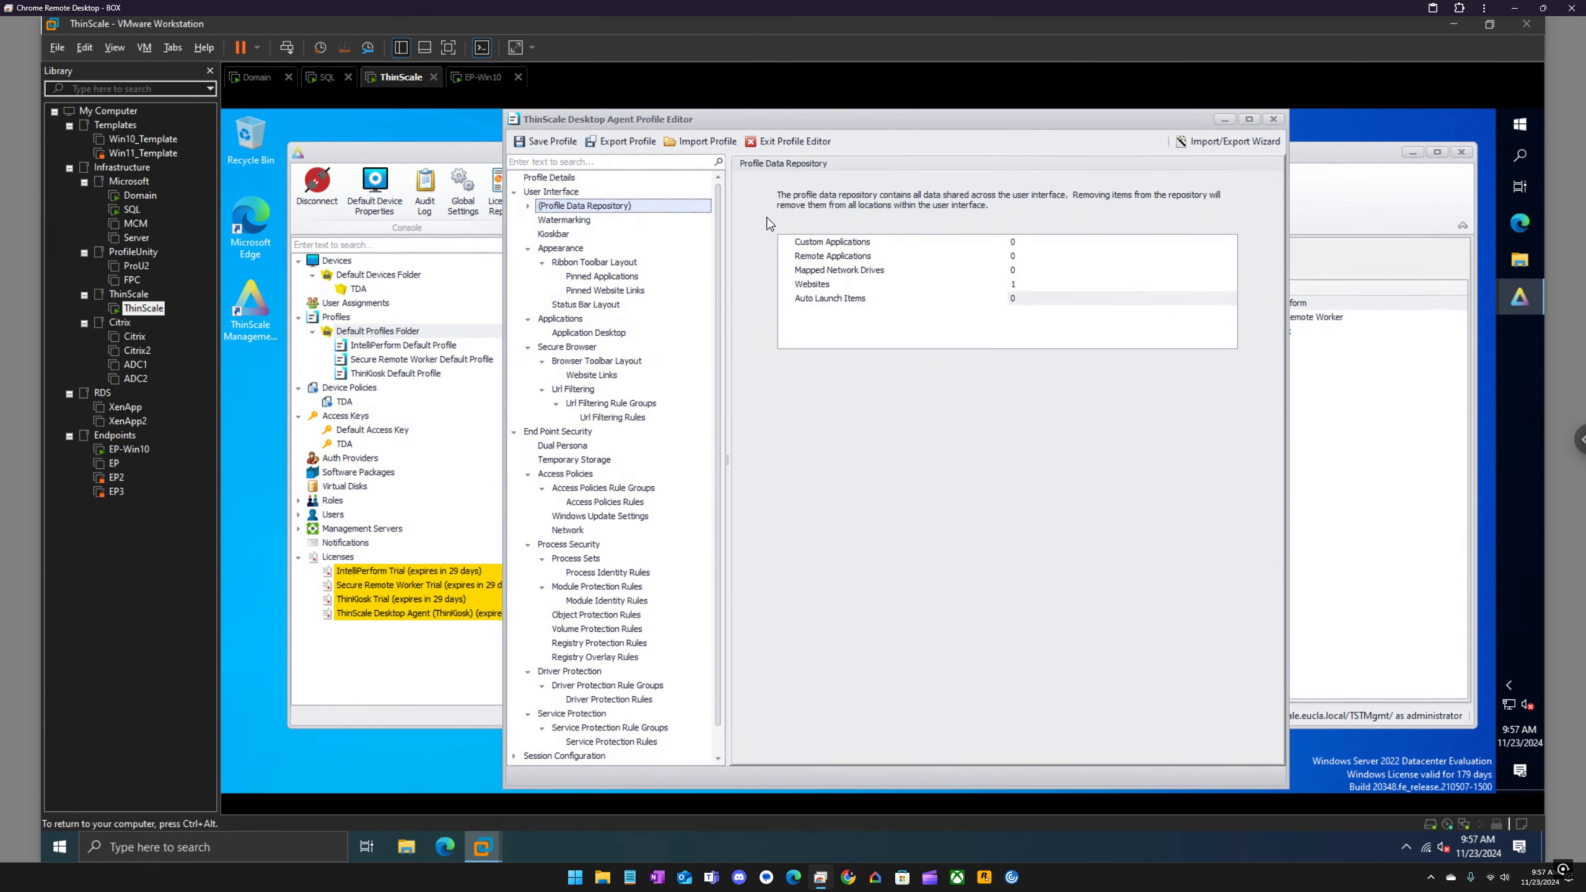
click(528, 206)
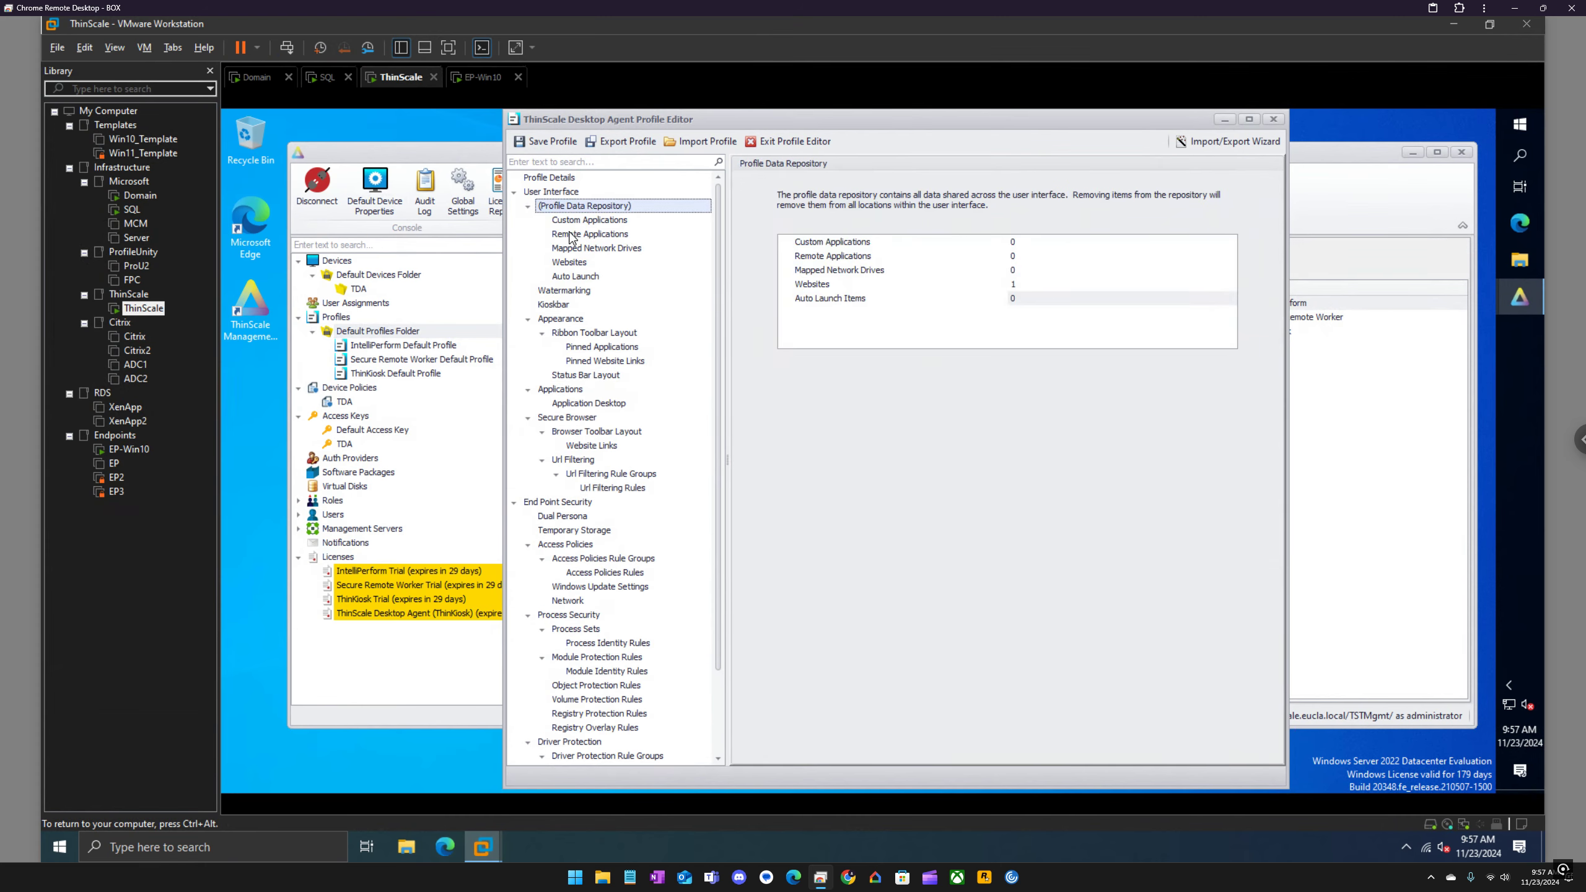
click(578, 222)
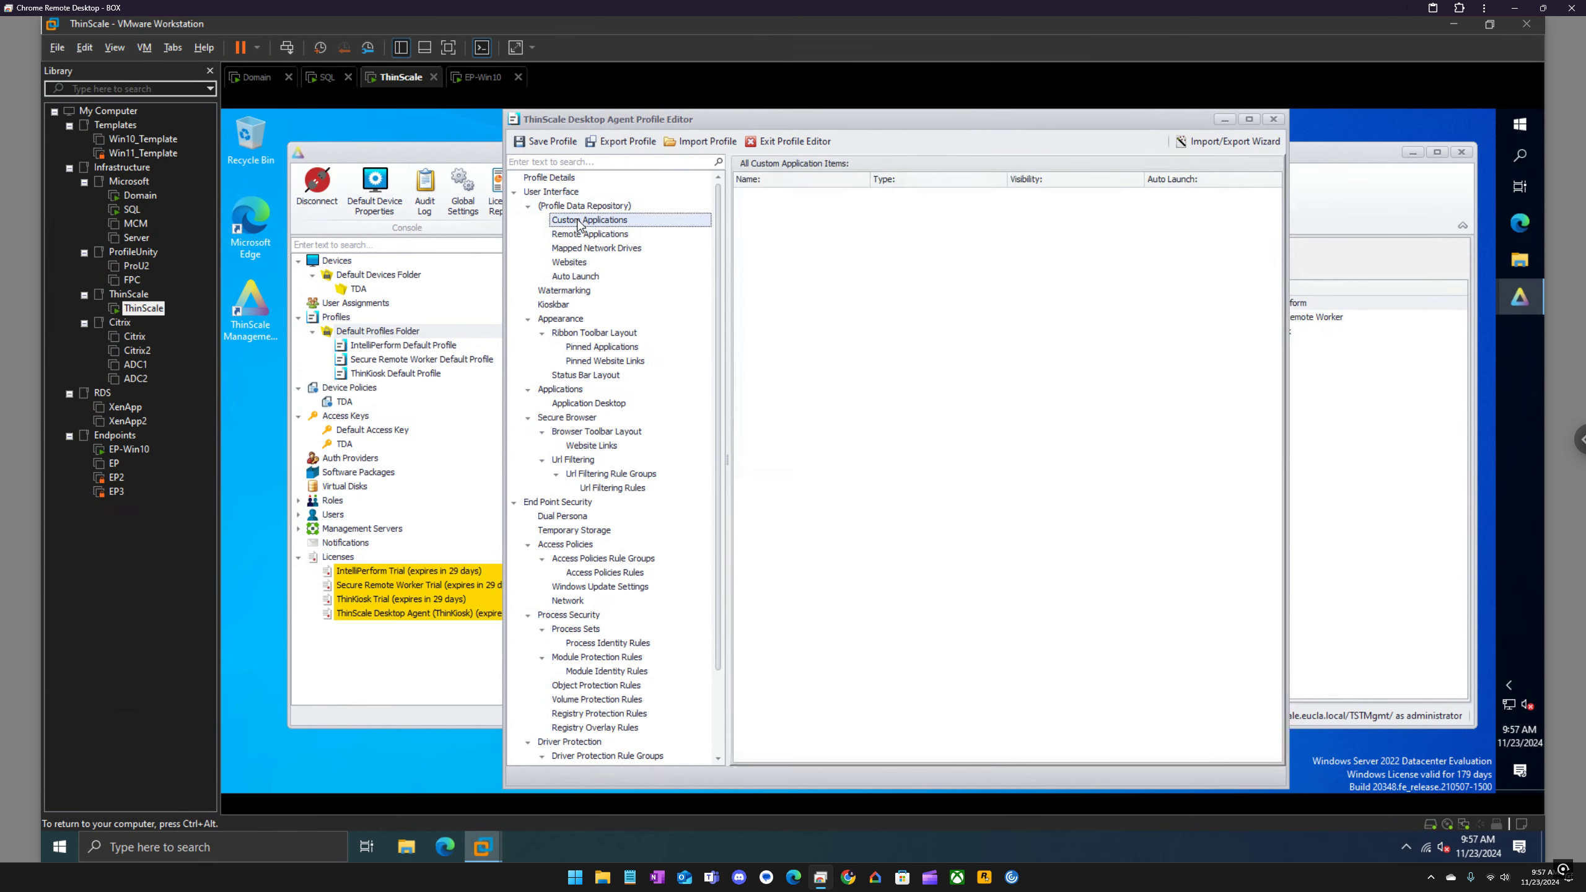
click(578, 248)
click(577, 264)
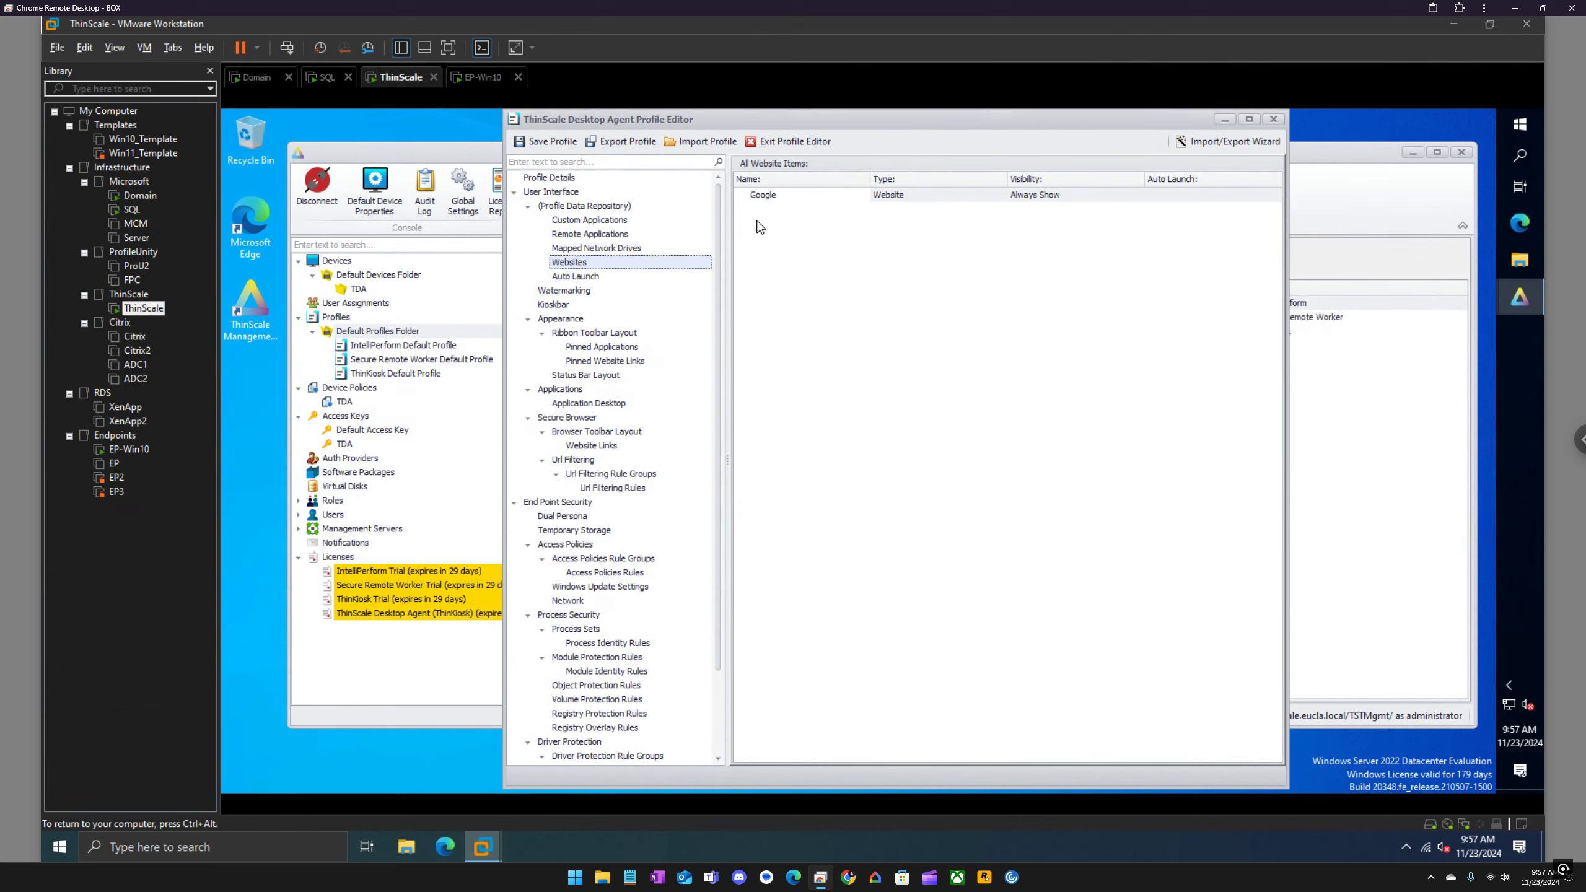
click(527, 206)
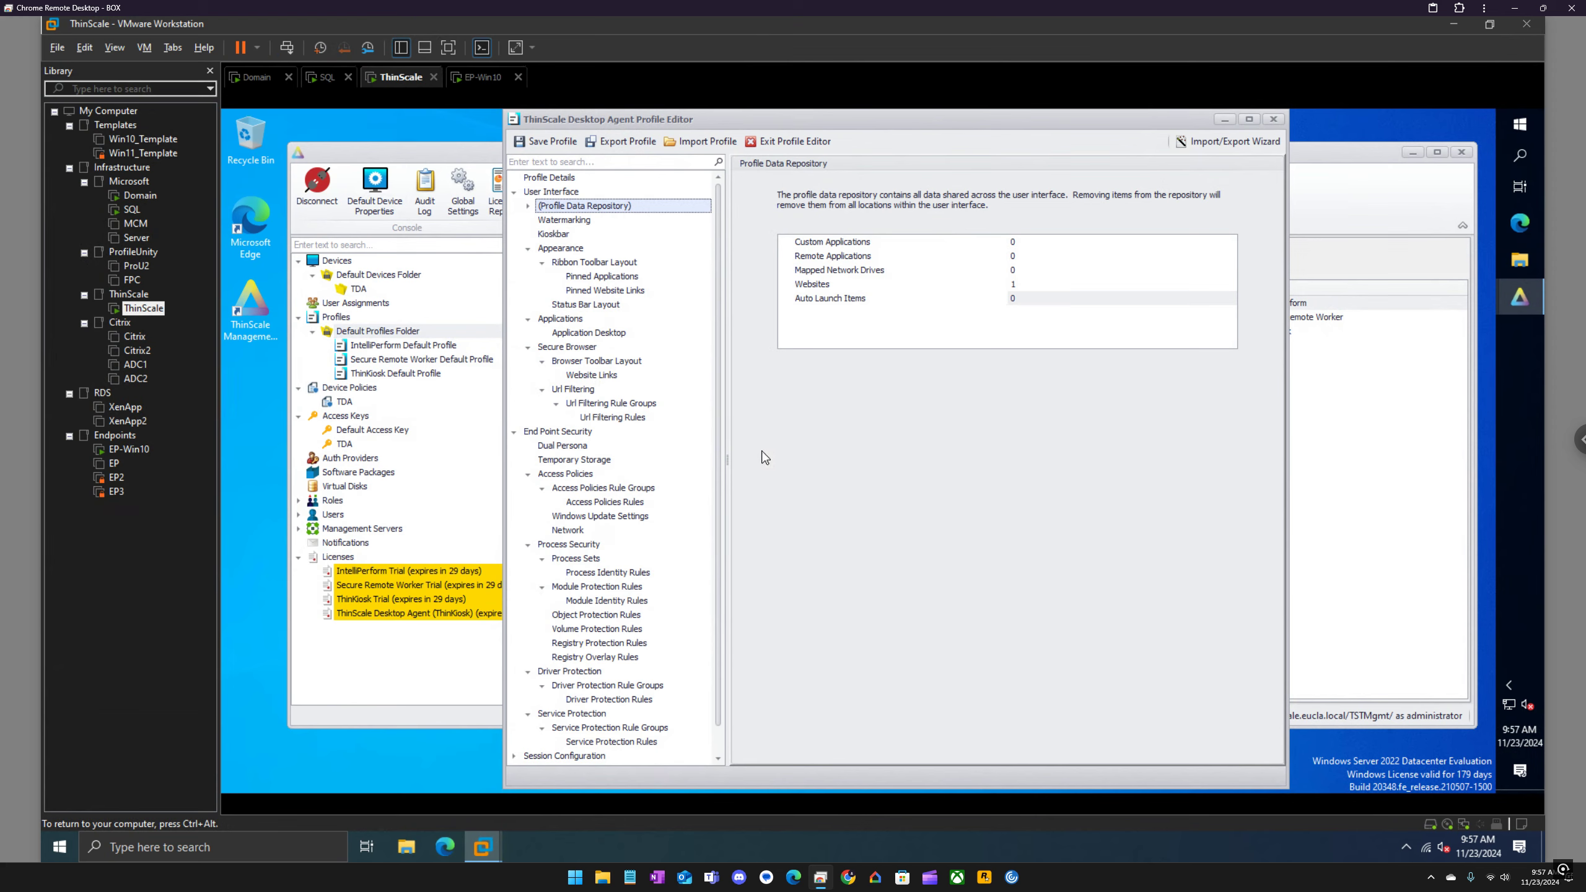
scroll(716, 419, down, 1)
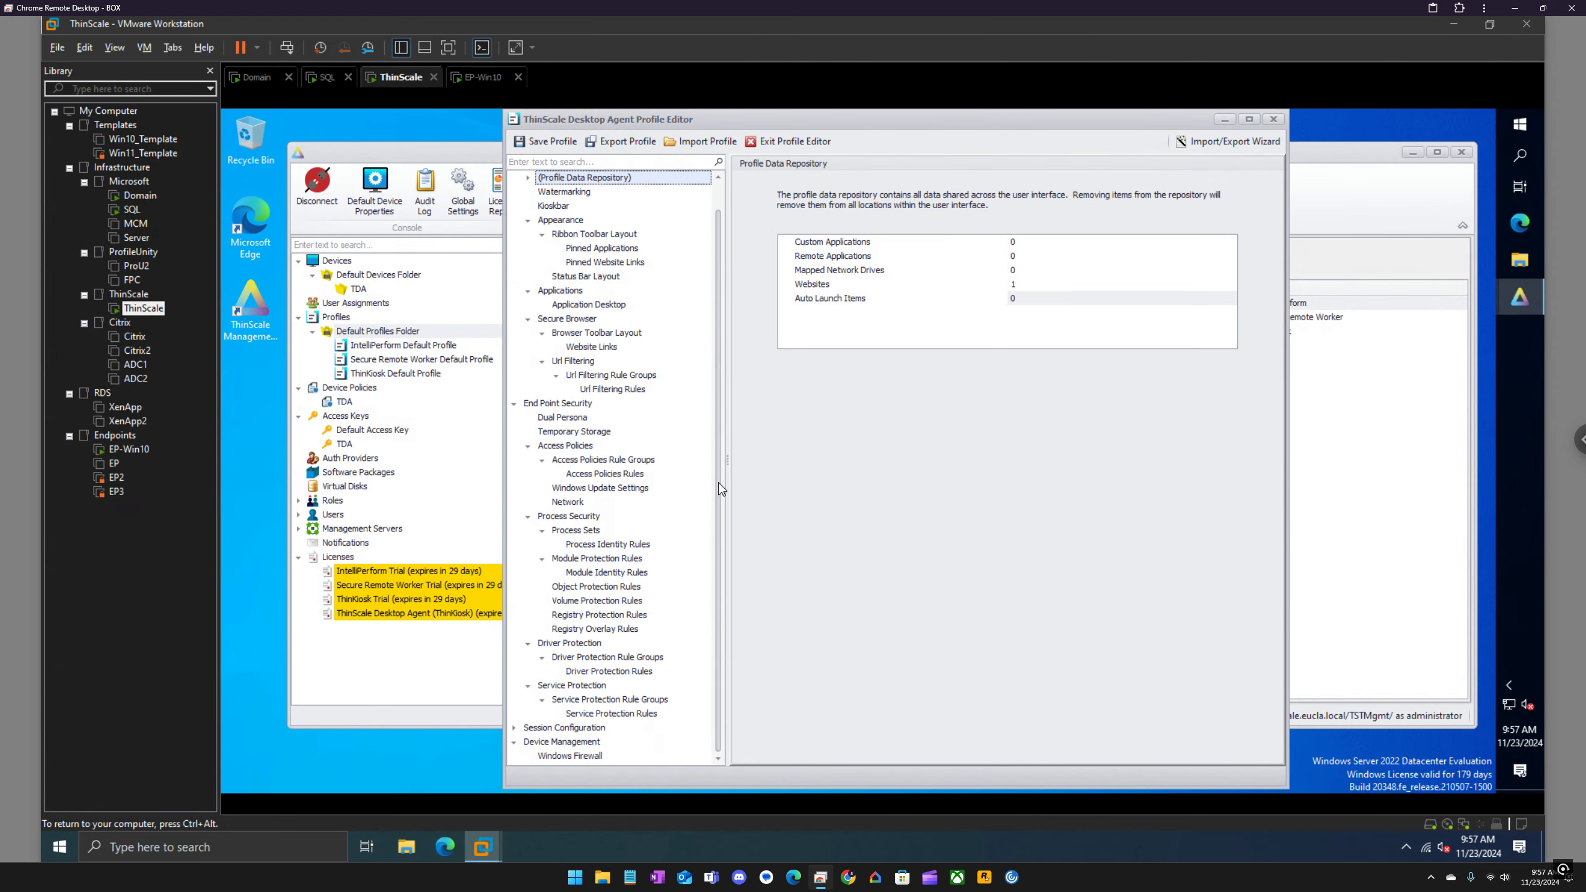
scroll(723, 406, up, 1)
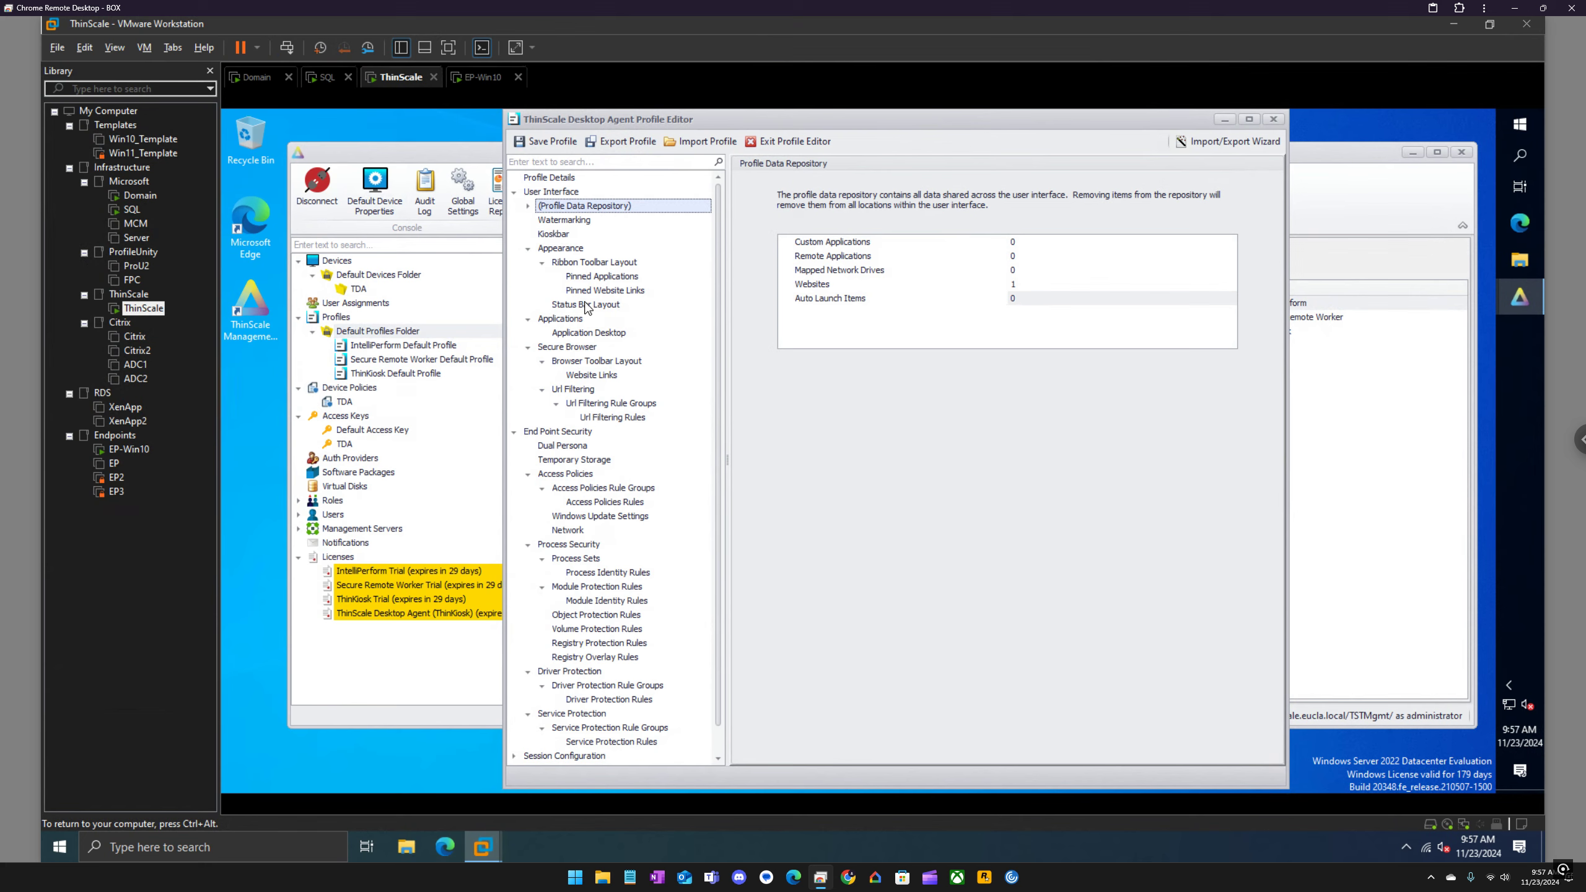
Step: Move Browser Page above Applications Page in the Menu group of the user ribbon toolbar layout and save the profile
click(589, 263)
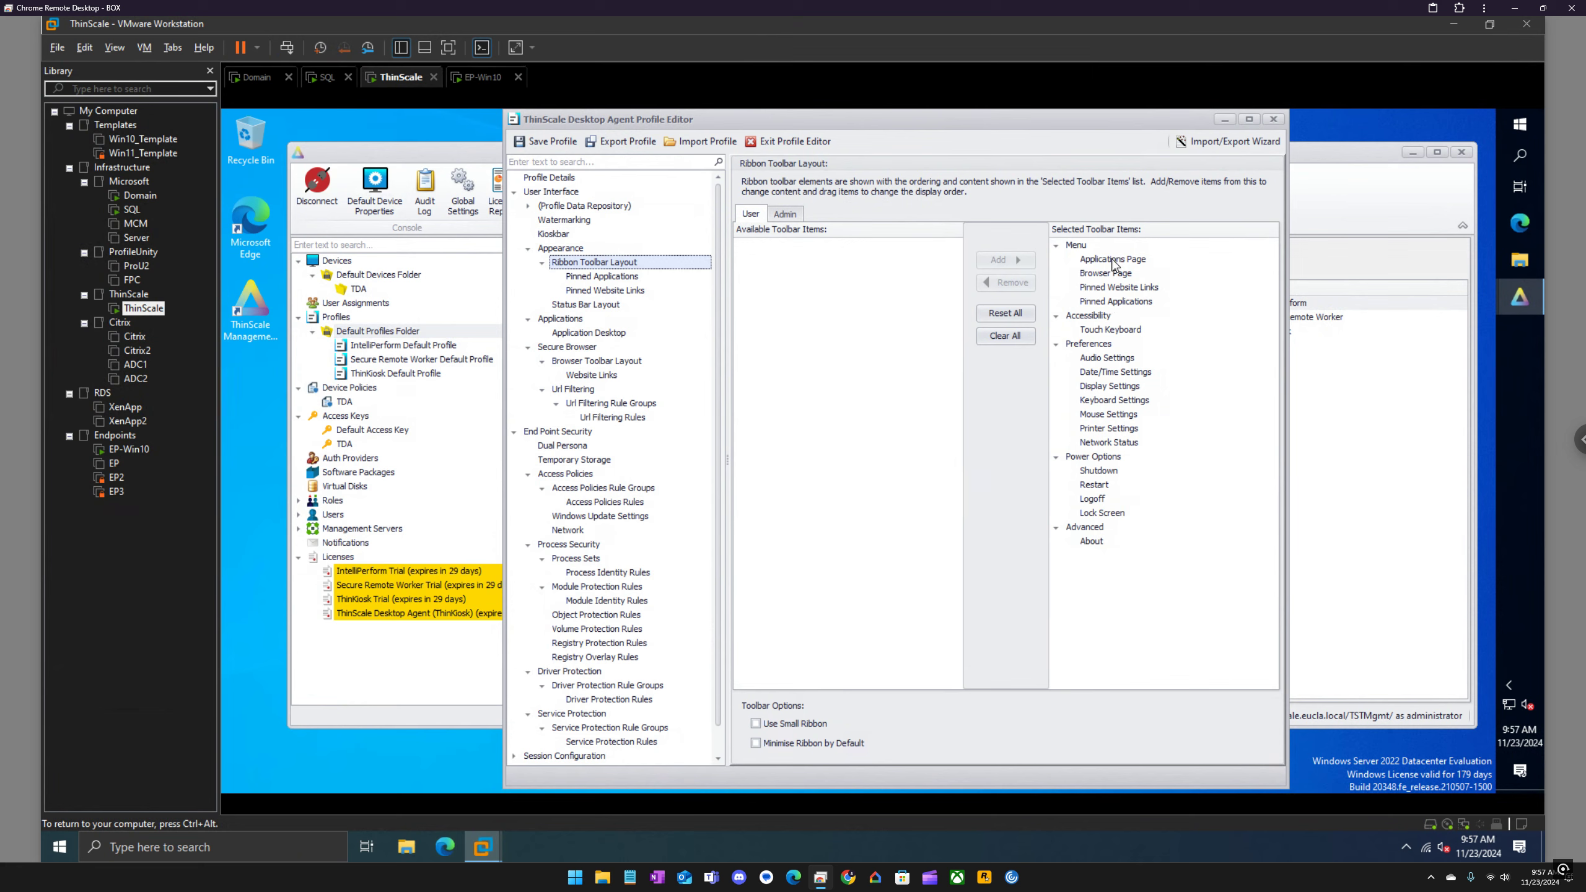
drag(1109, 273, 1105, 255)
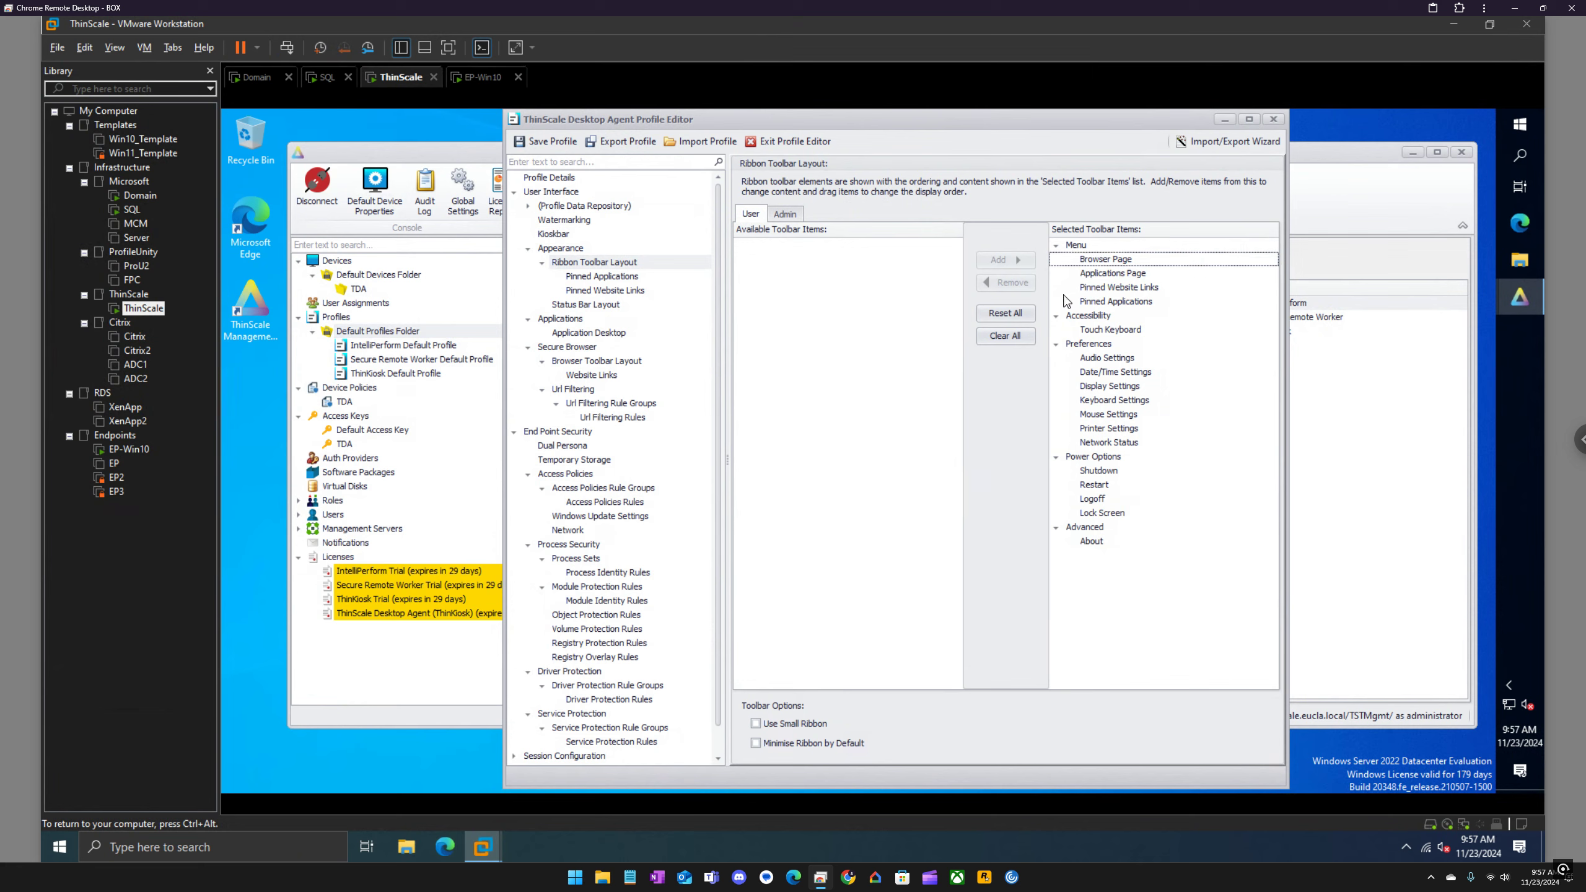
click(548, 136)
click(948, 512)
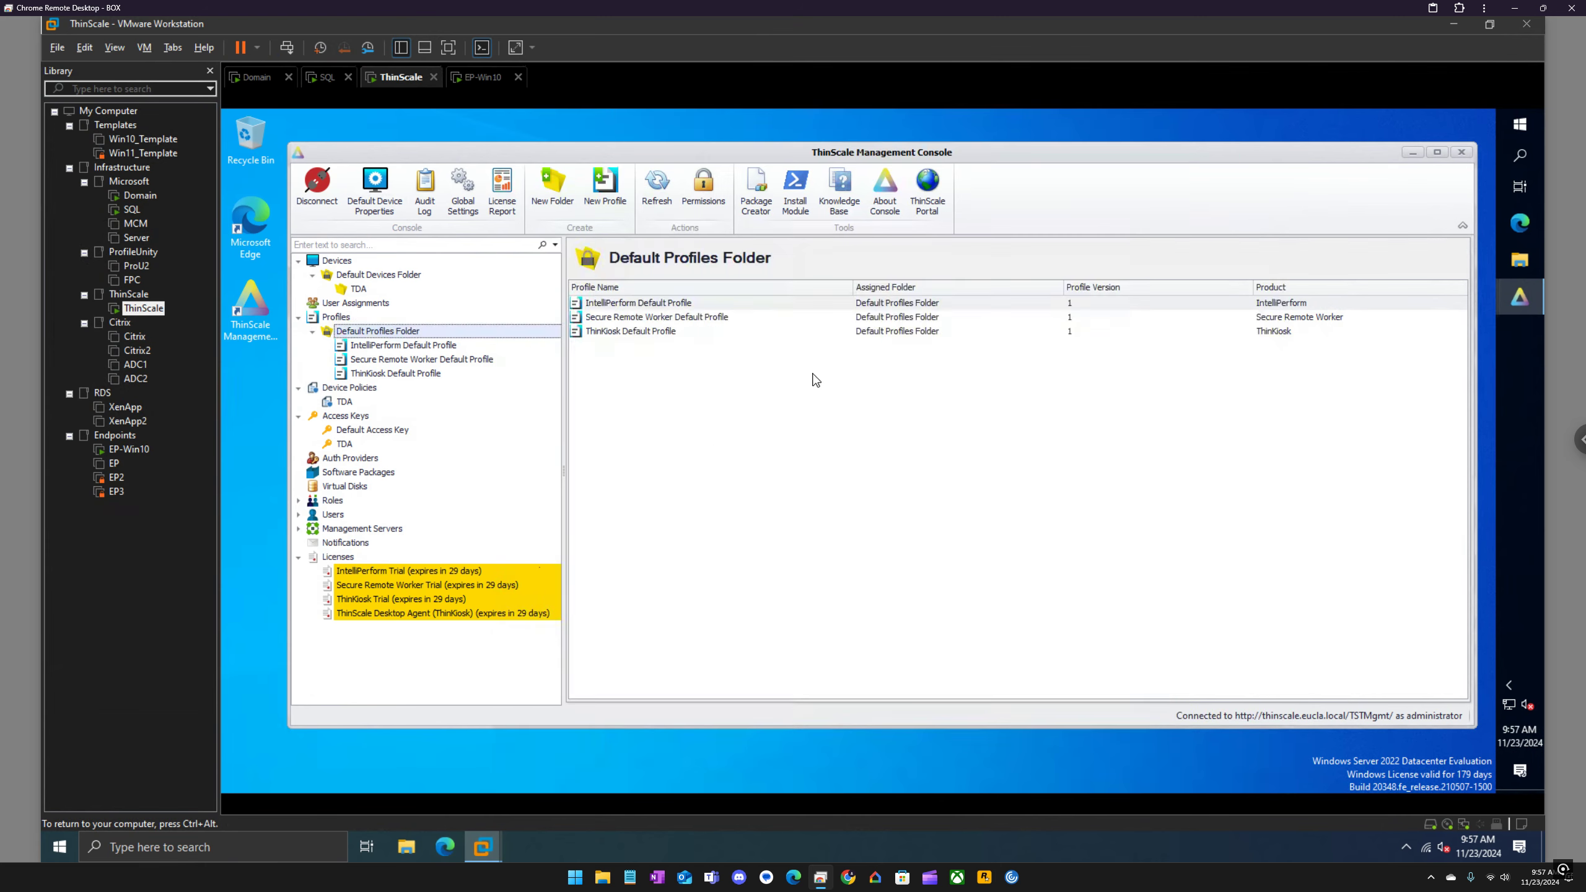
Step: Assign the TDA profile from the Default Profiles Folder to the TDA devices folder
click(358, 289)
right_click(626, 330)
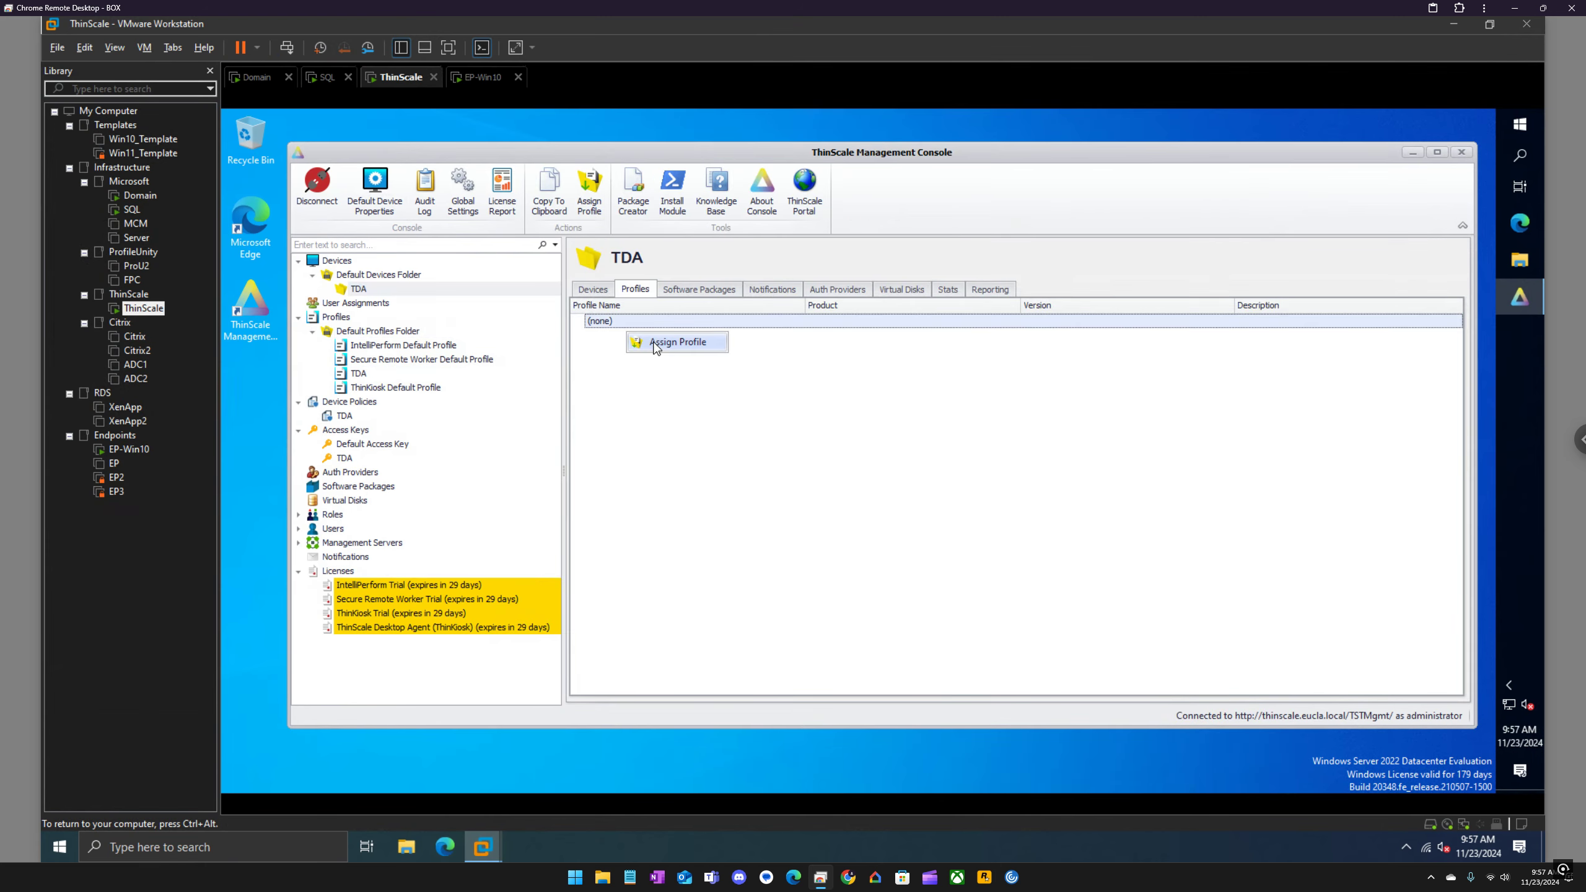
click(656, 341)
double_click(836, 350)
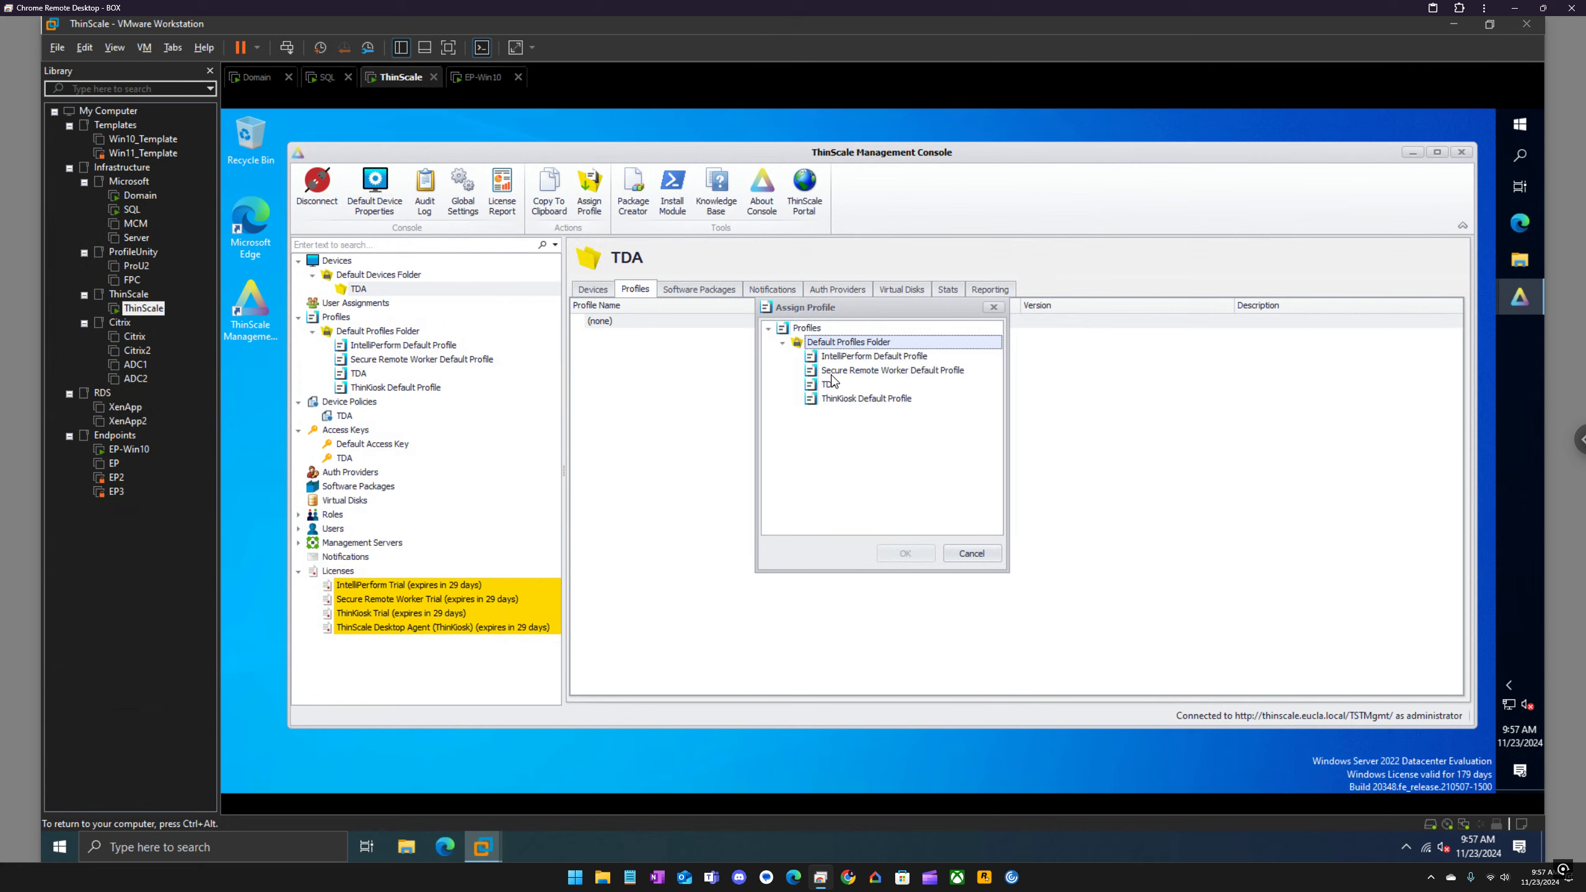
click(832, 384)
click(905, 554)
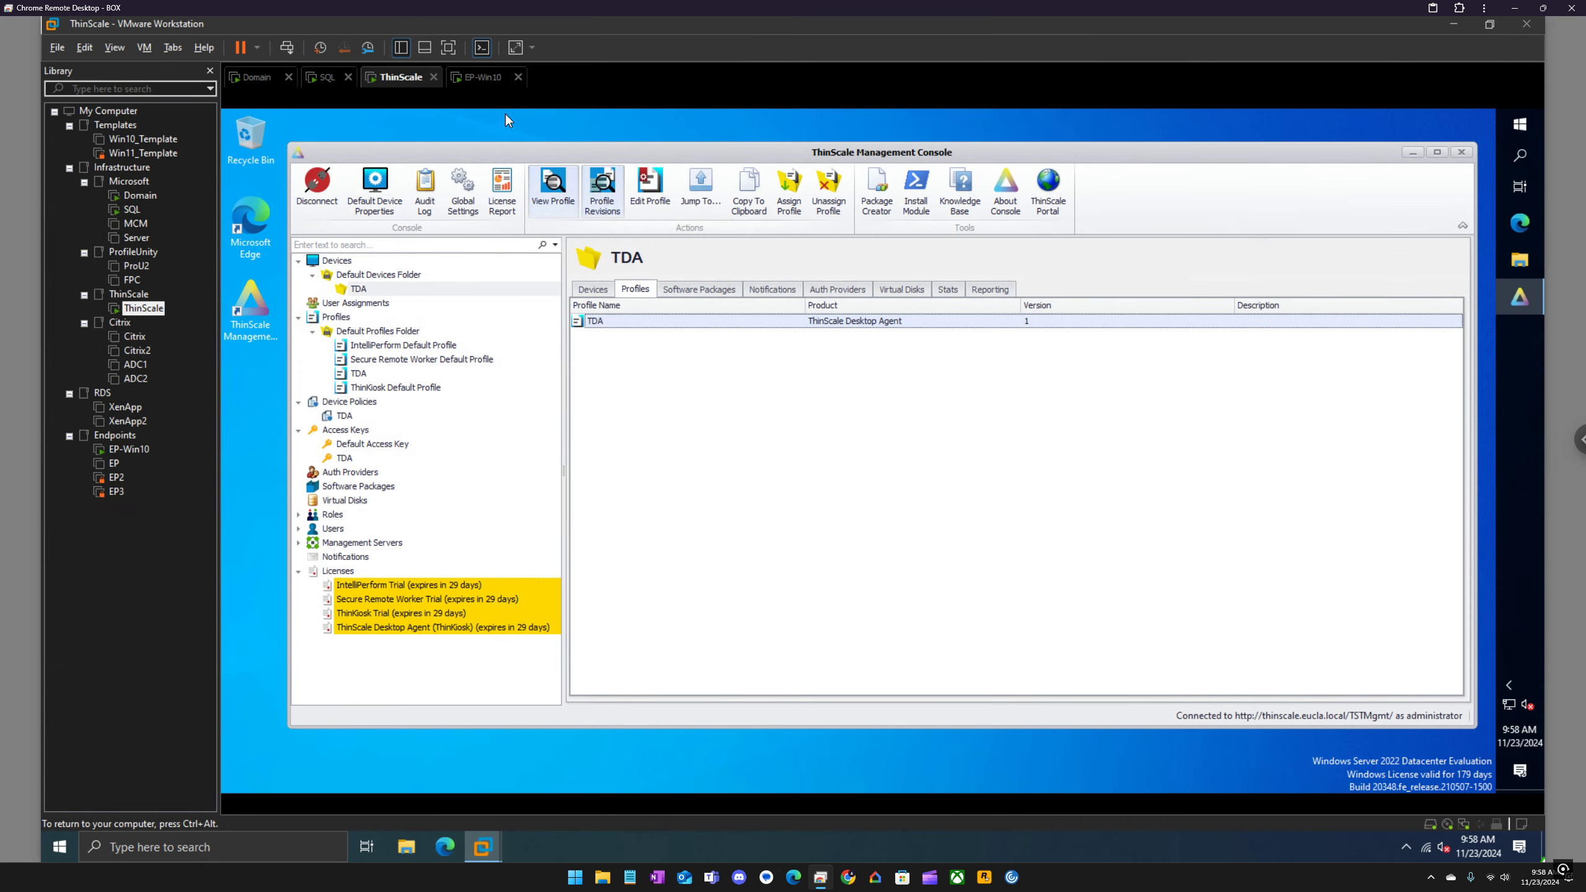
Step: Switch to the EP-Win10 virtual machine and sign in to Windows with the account password
click(482, 79)
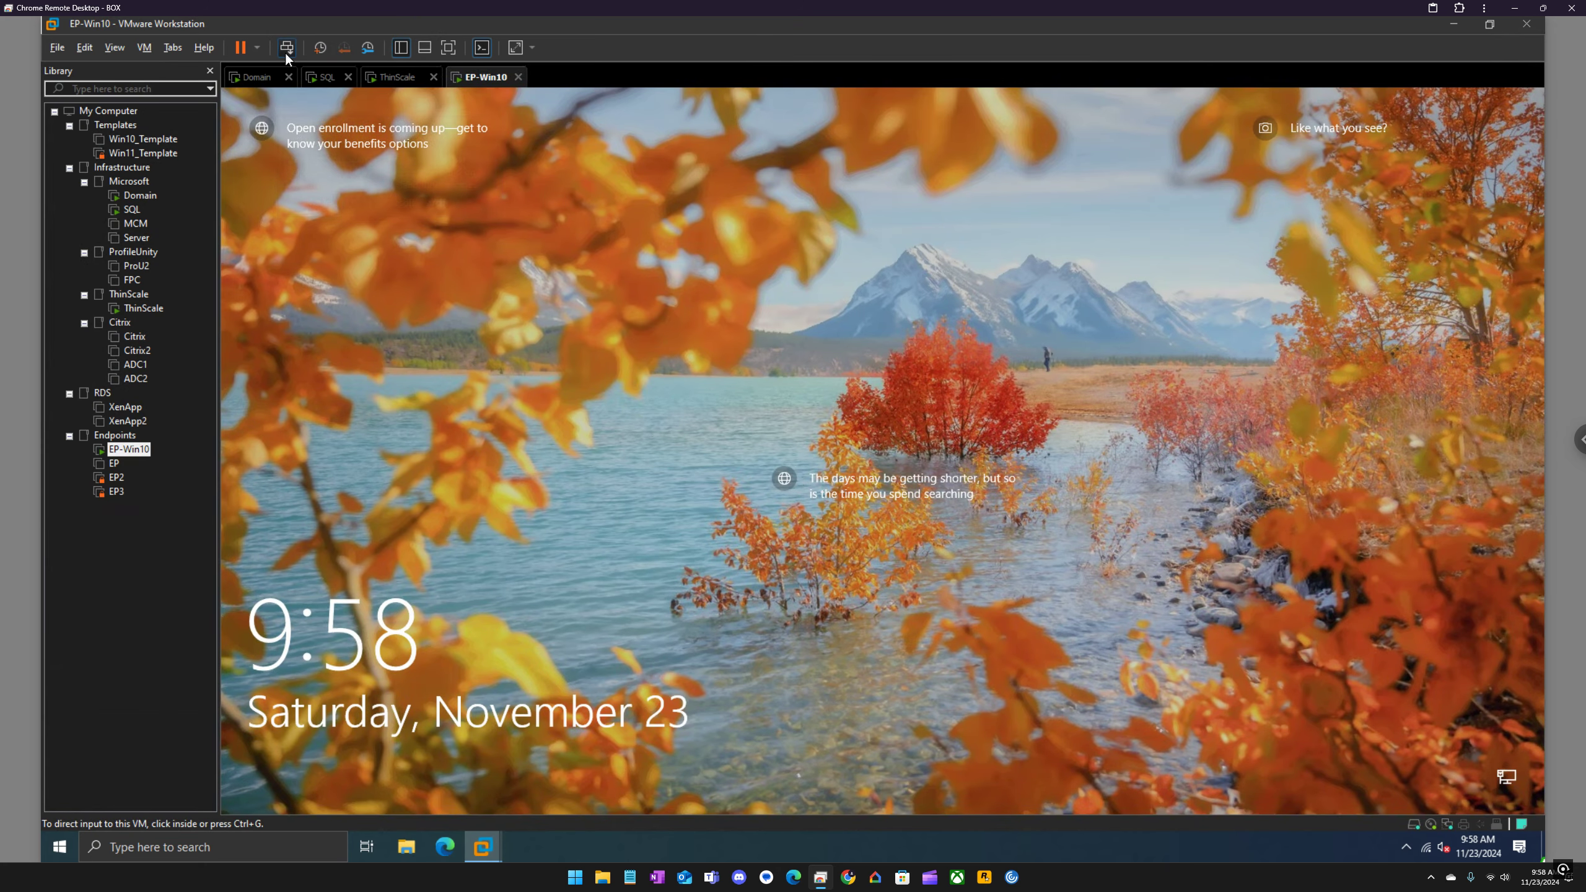
click(702, 313)
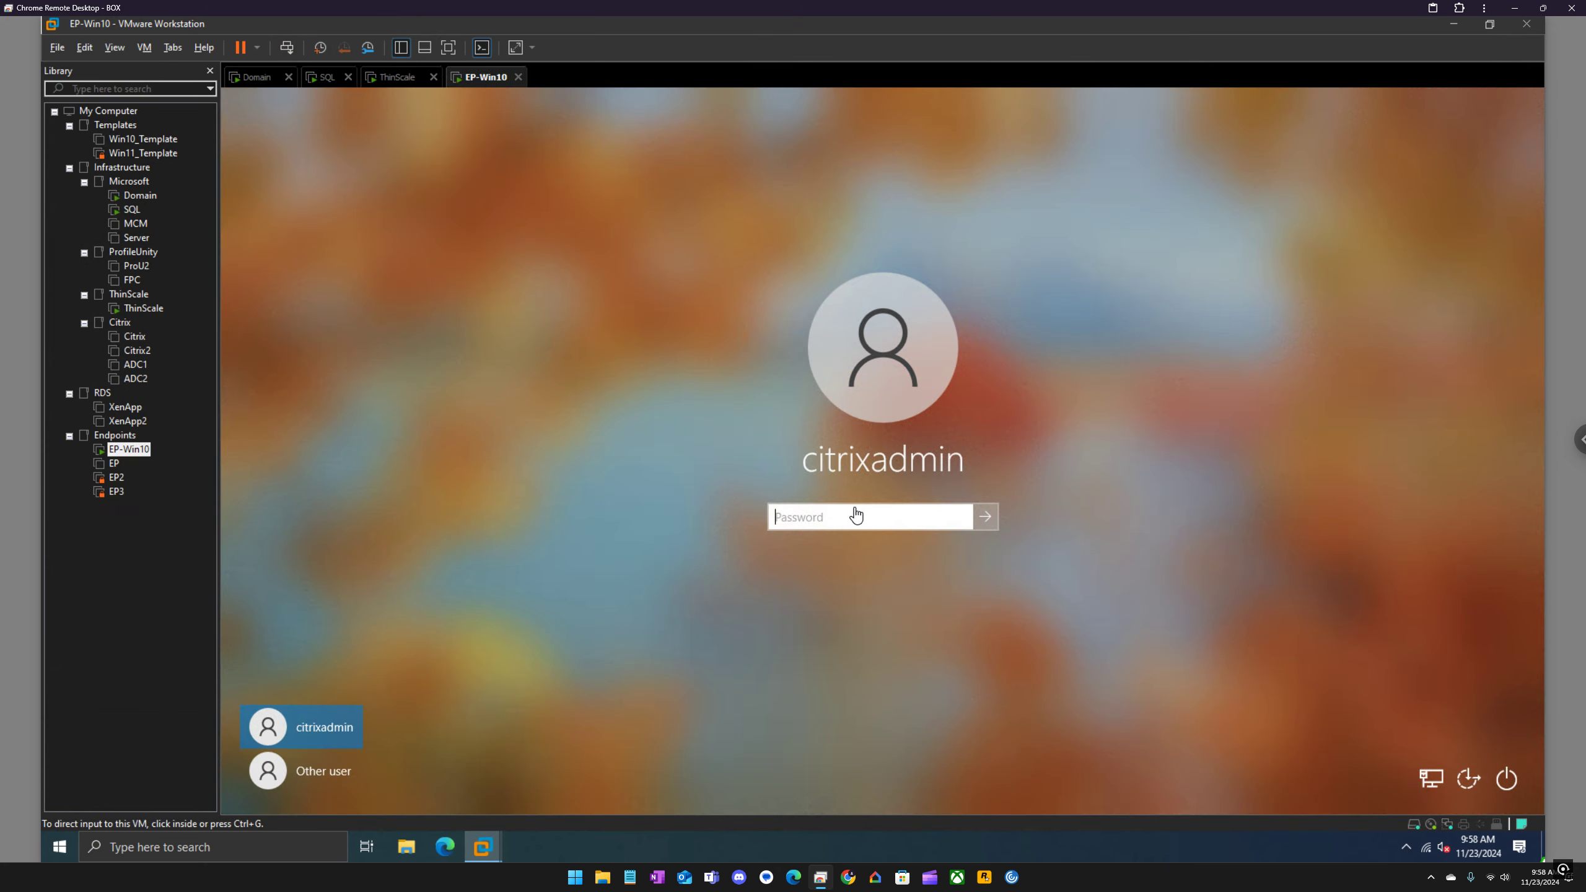
text(•••)
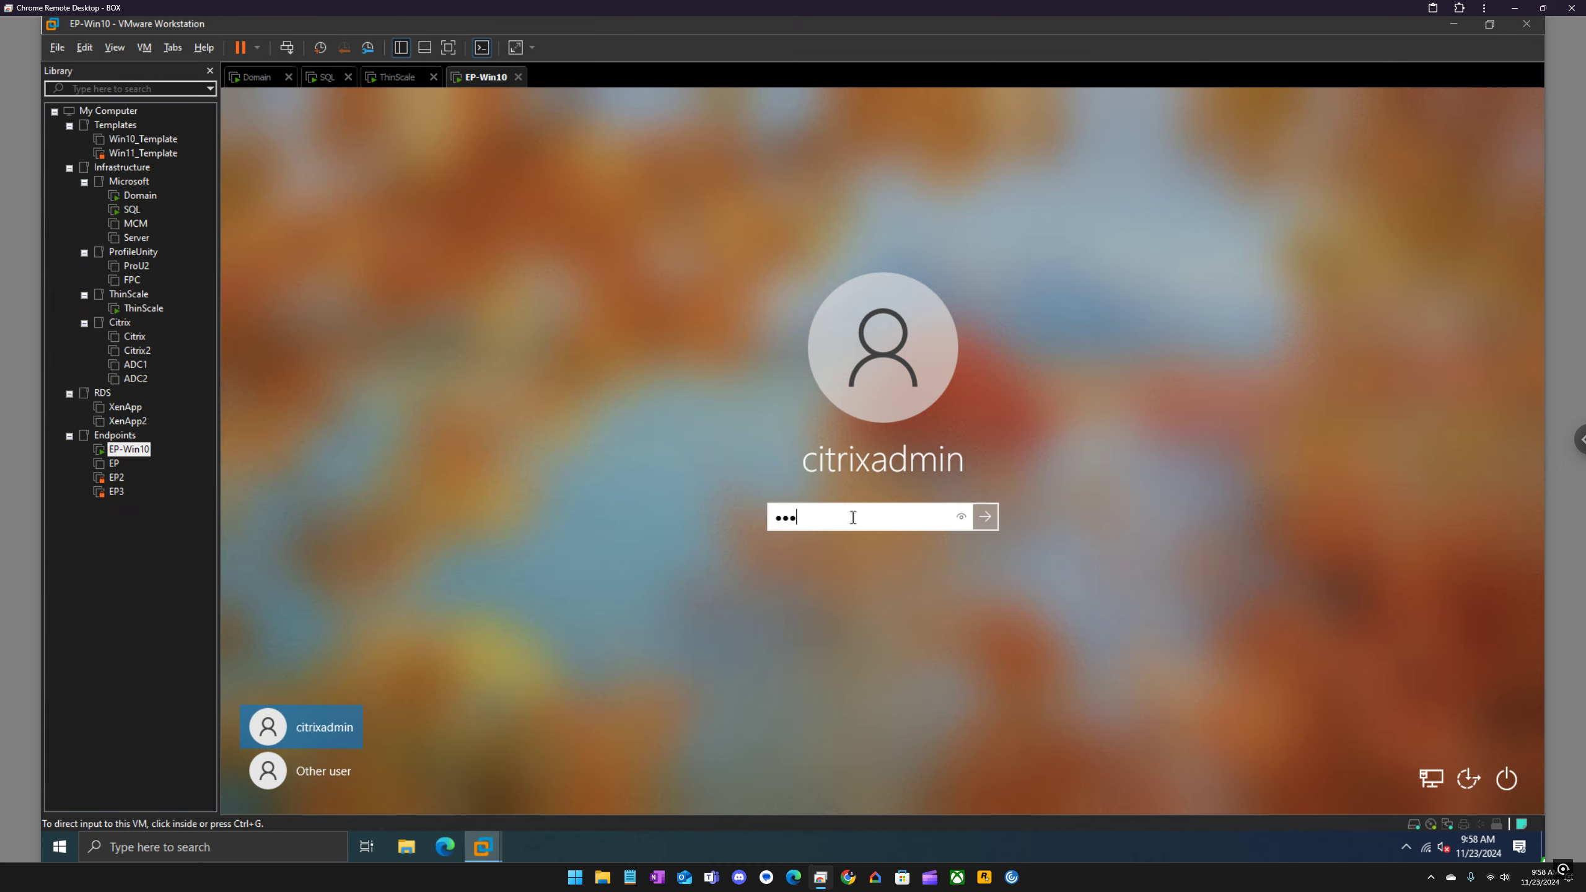
text(••••)
key(Return)
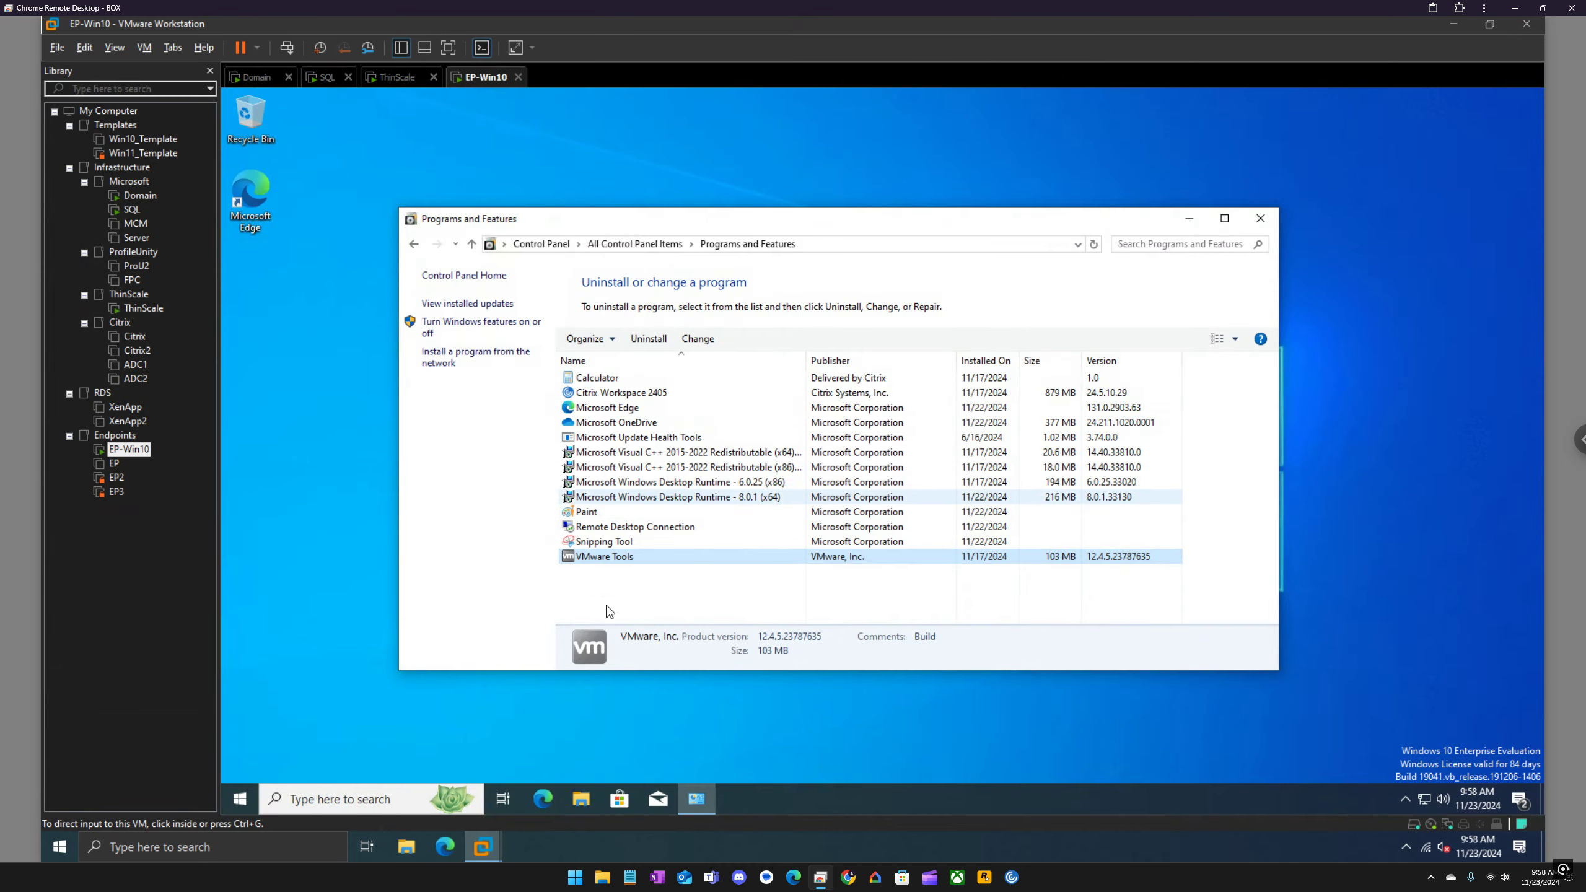
Step: Launch the TDASetup_8.3.16 installer from the ThinscaleDesktopAgent_8.3.16 folder in C:\Temp
click(581, 799)
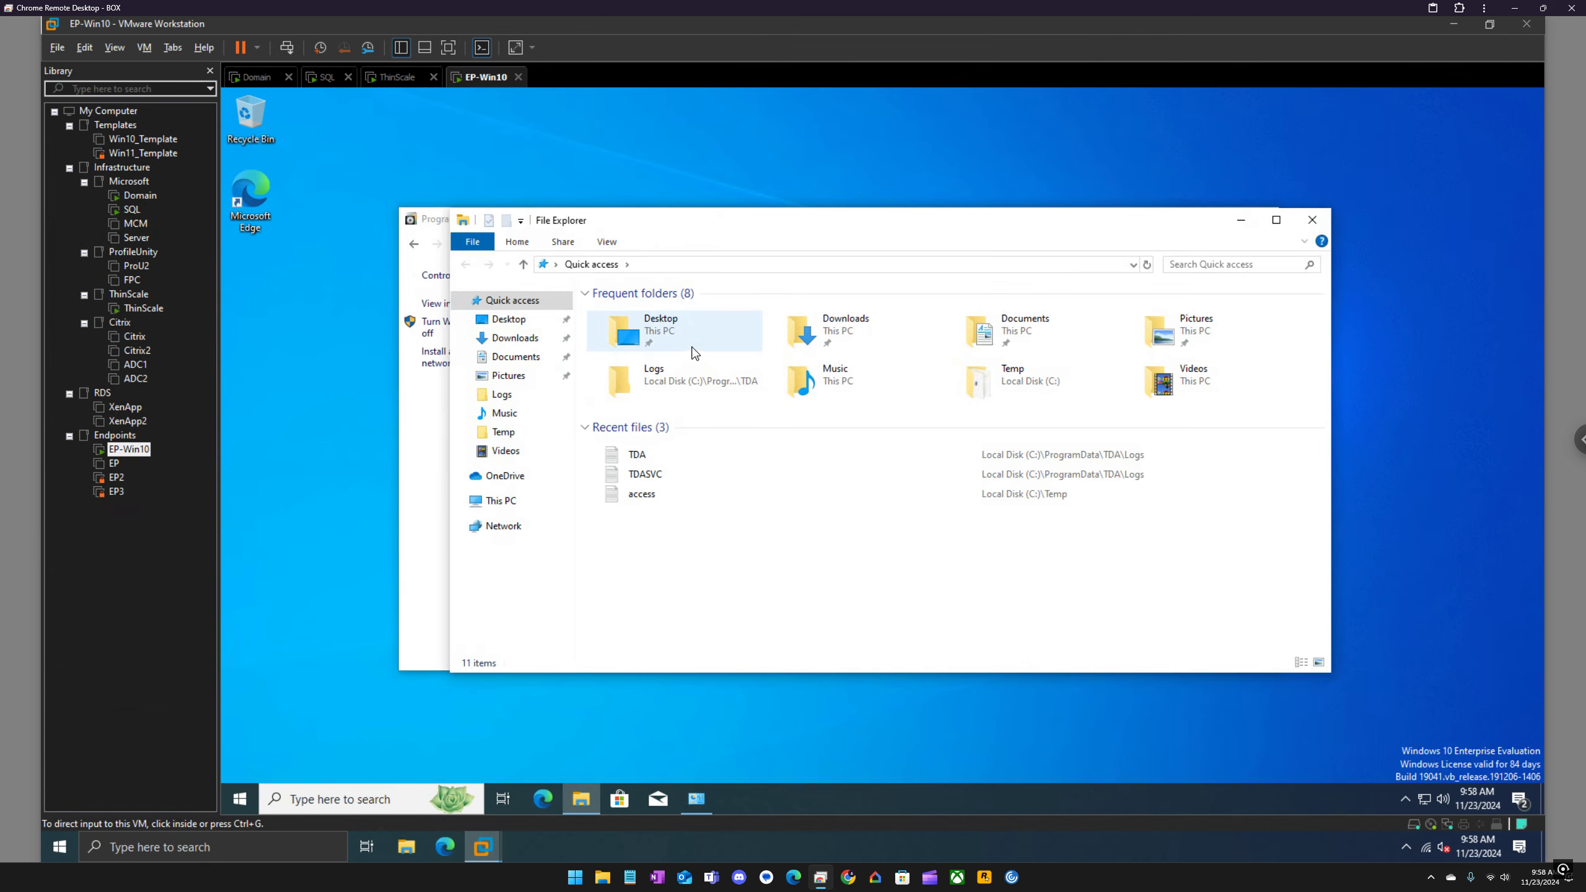
click(501, 435)
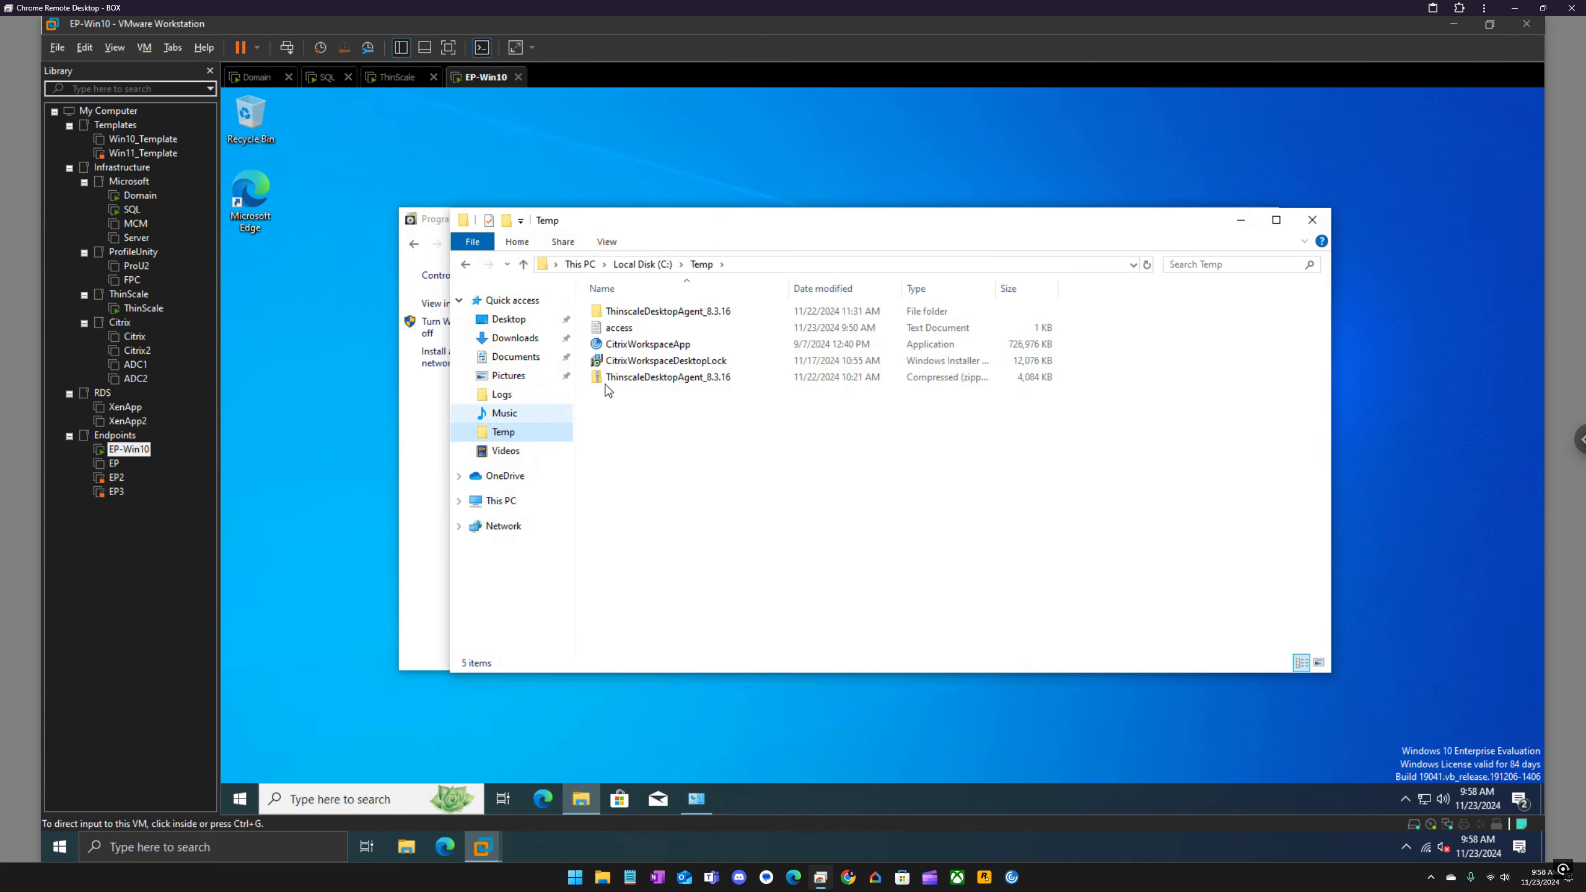
double_click(660, 317)
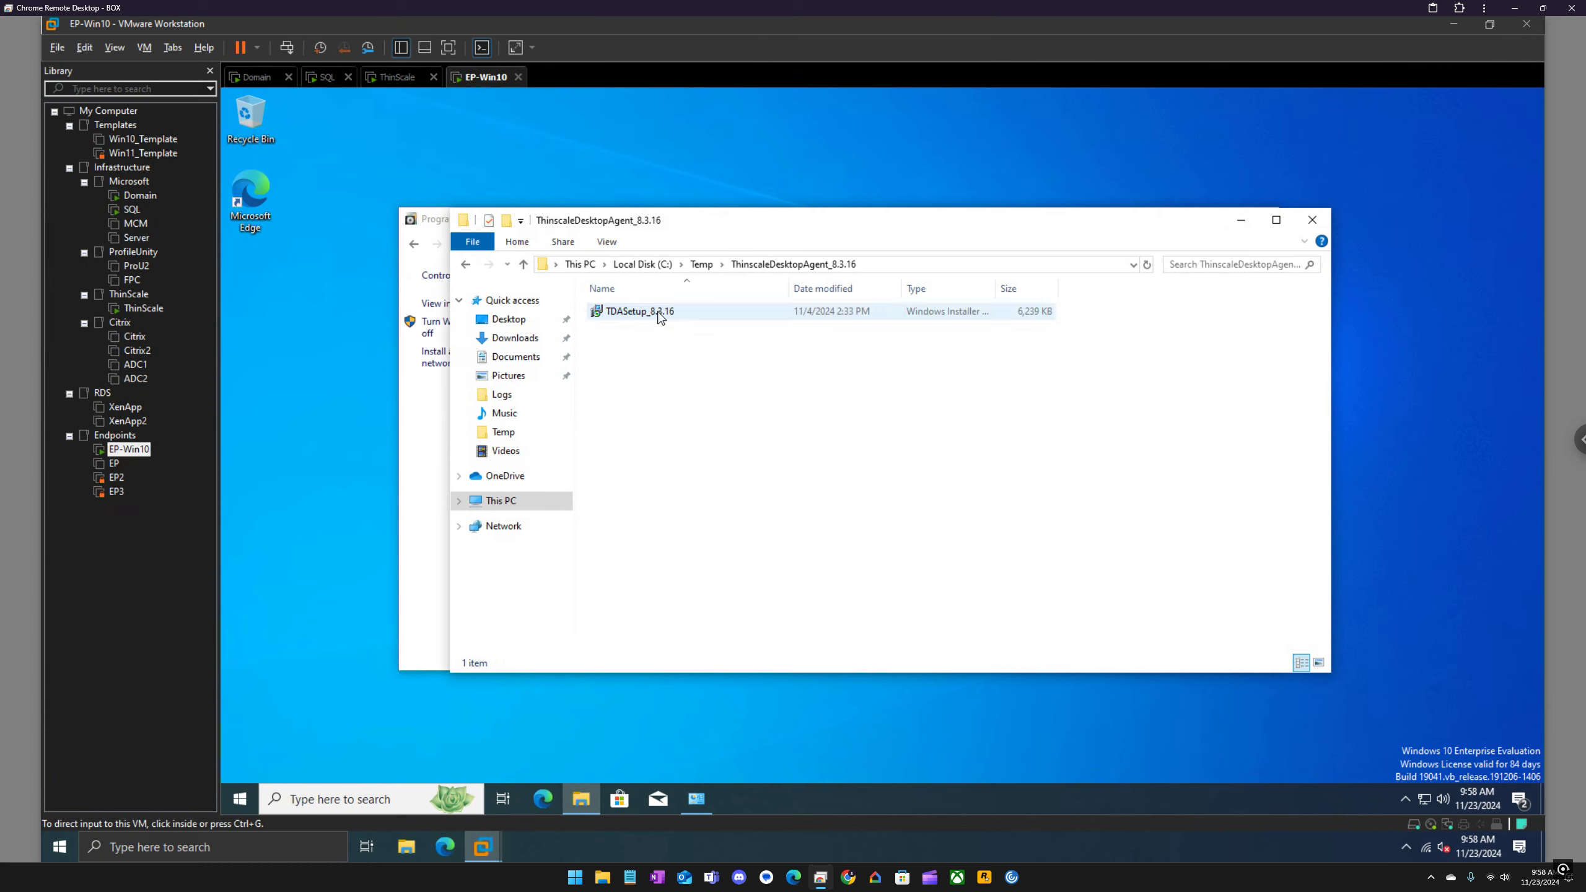
click(661, 317)
right_click(660, 312)
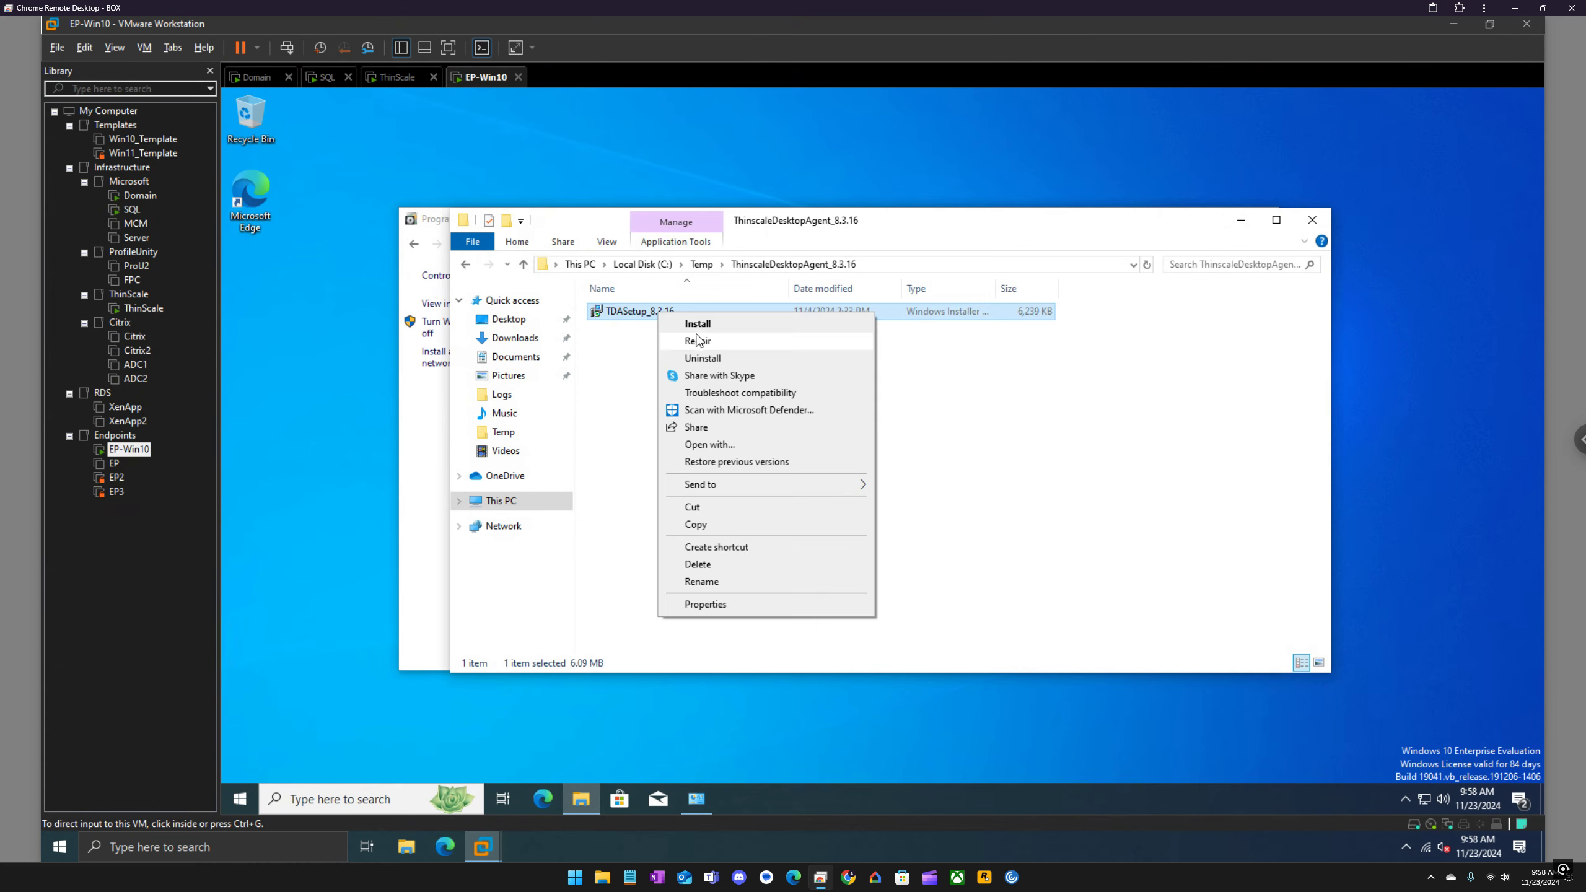
click(698, 324)
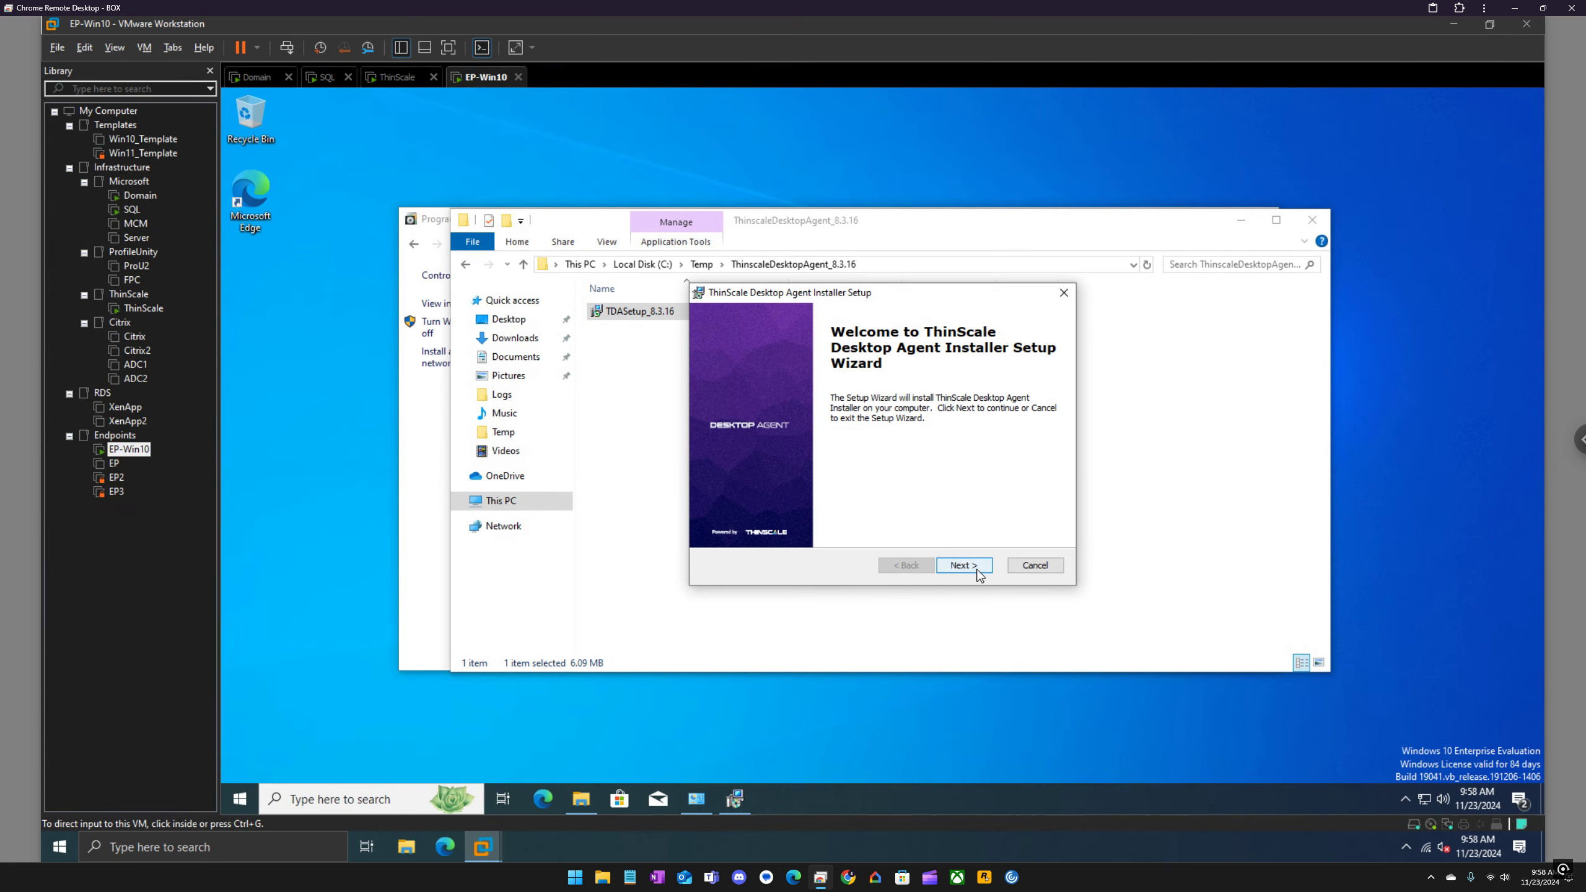
Step: Run the ThinScale Desktop Agent Installer setup wizard through to installation and allow it to make changes to the device
click(975, 570)
click(964, 565)
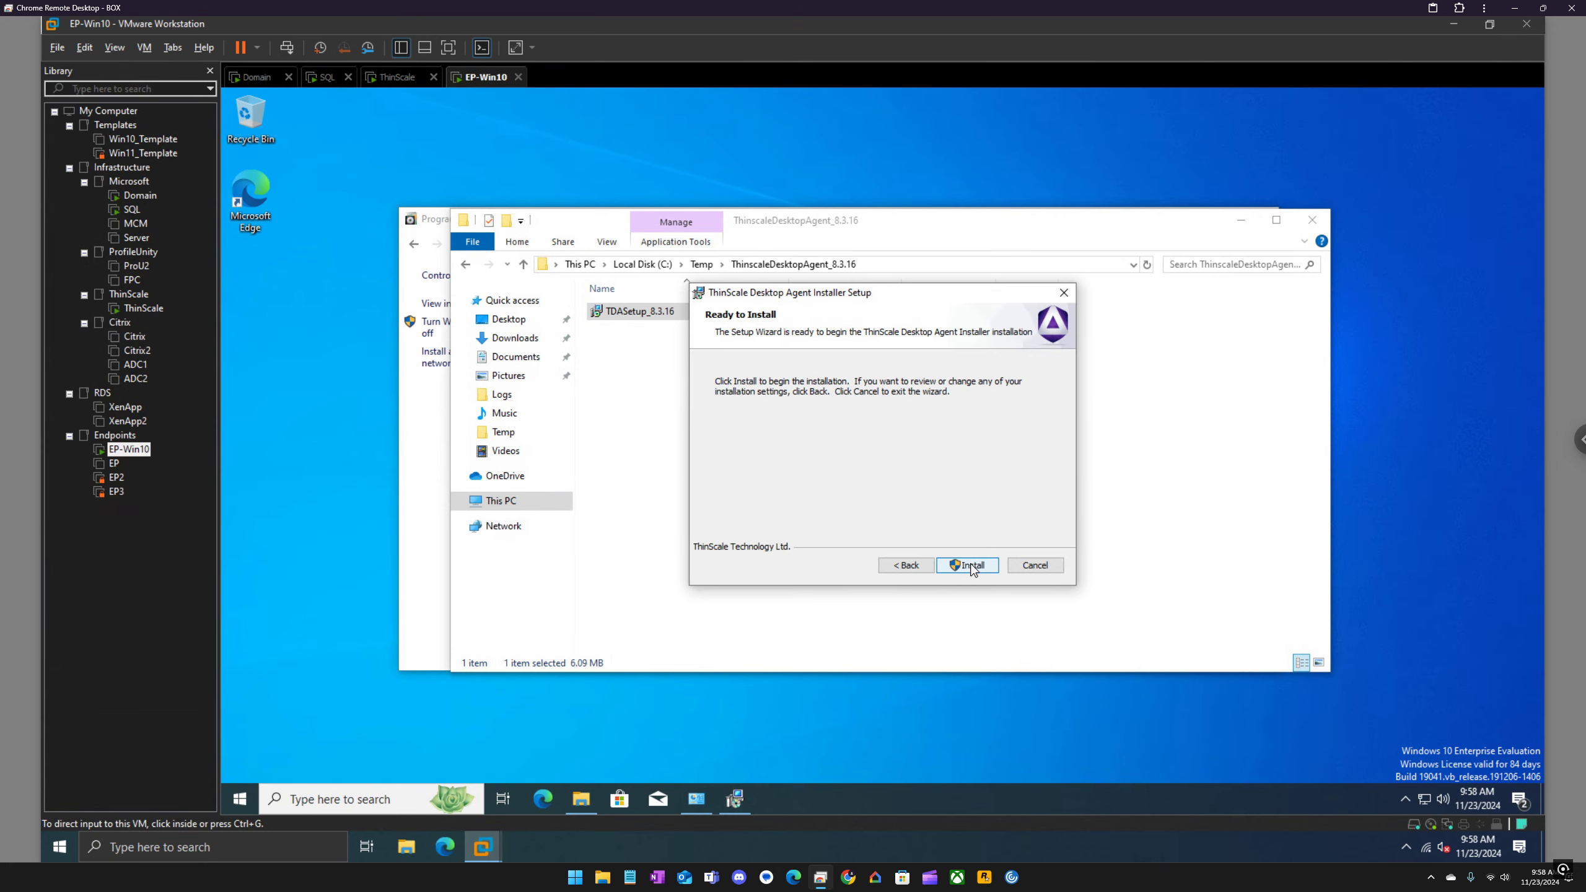
click(965, 565)
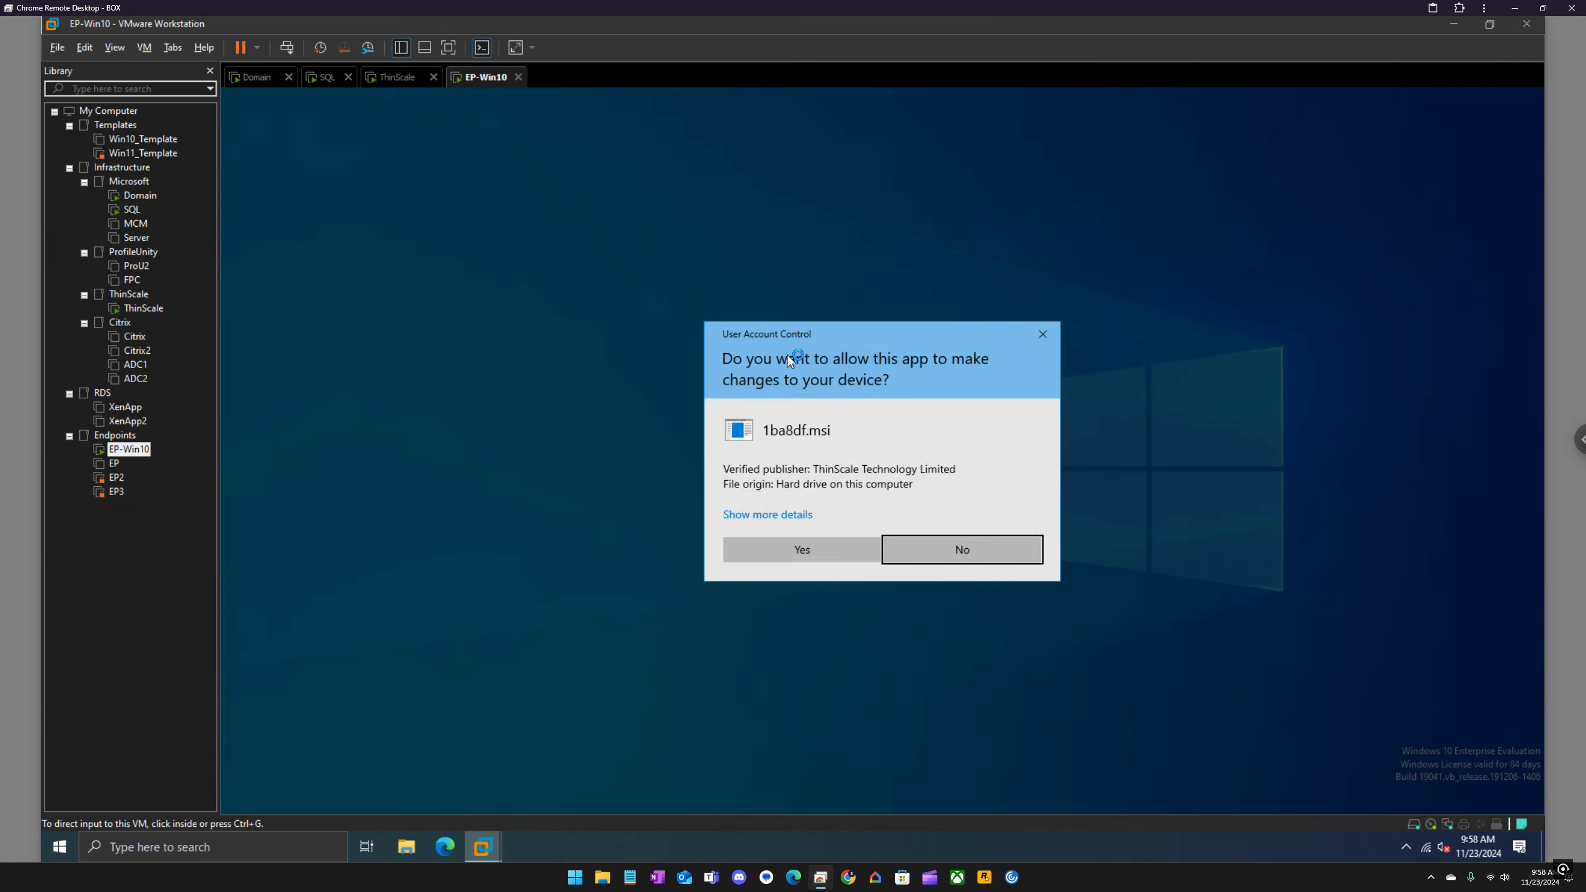
click(835, 553)
Step: Open the access text file in C:\Temp to view the access key and minimize its window
click(701, 269)
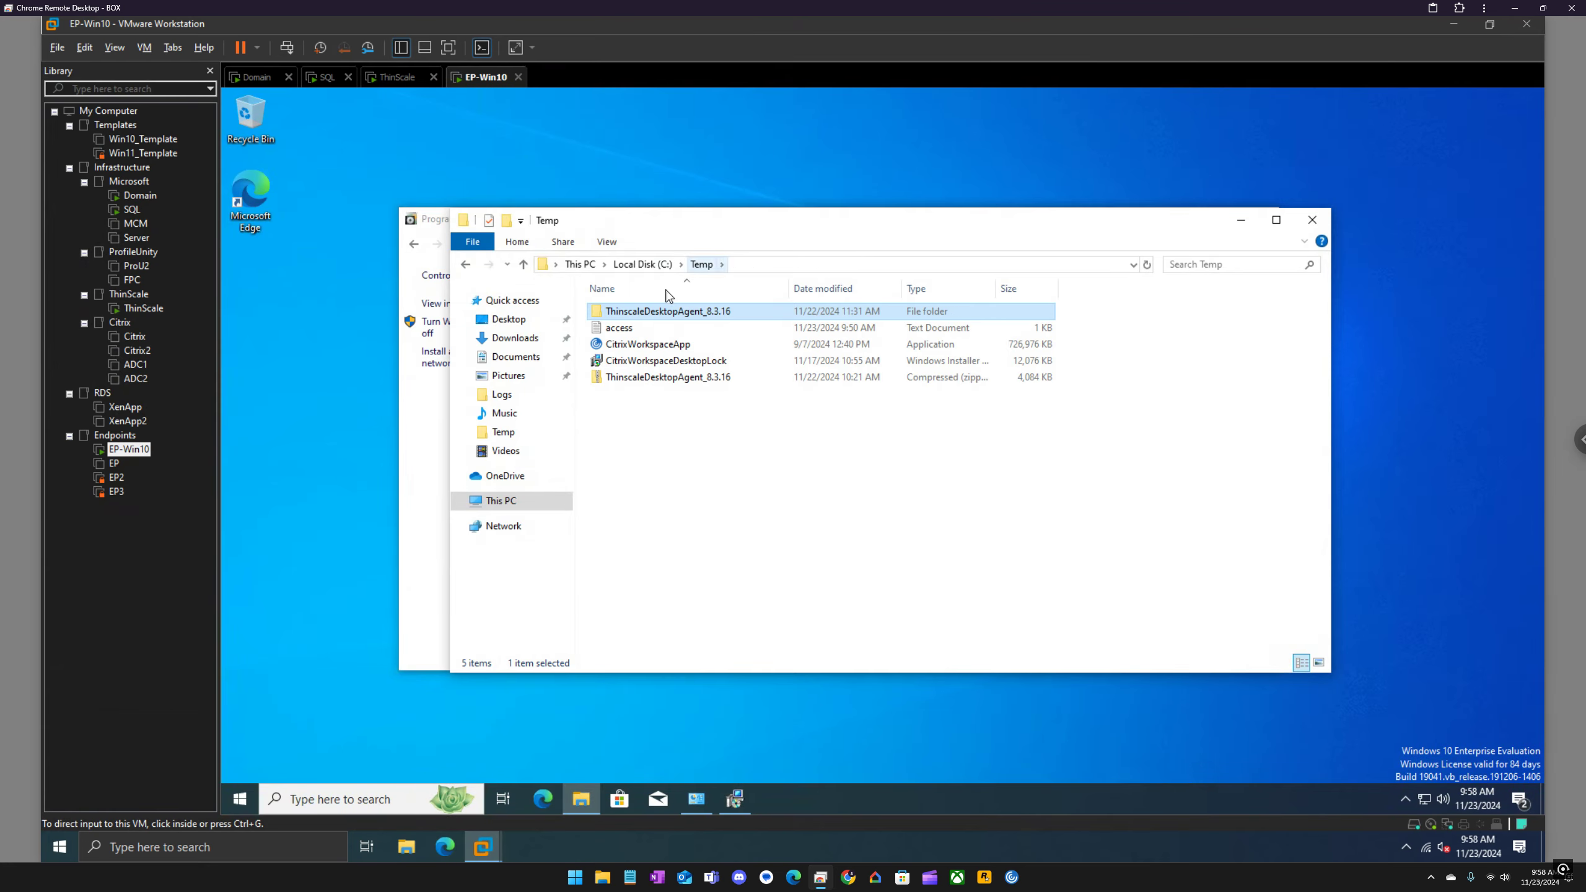
double_click(643, 332)
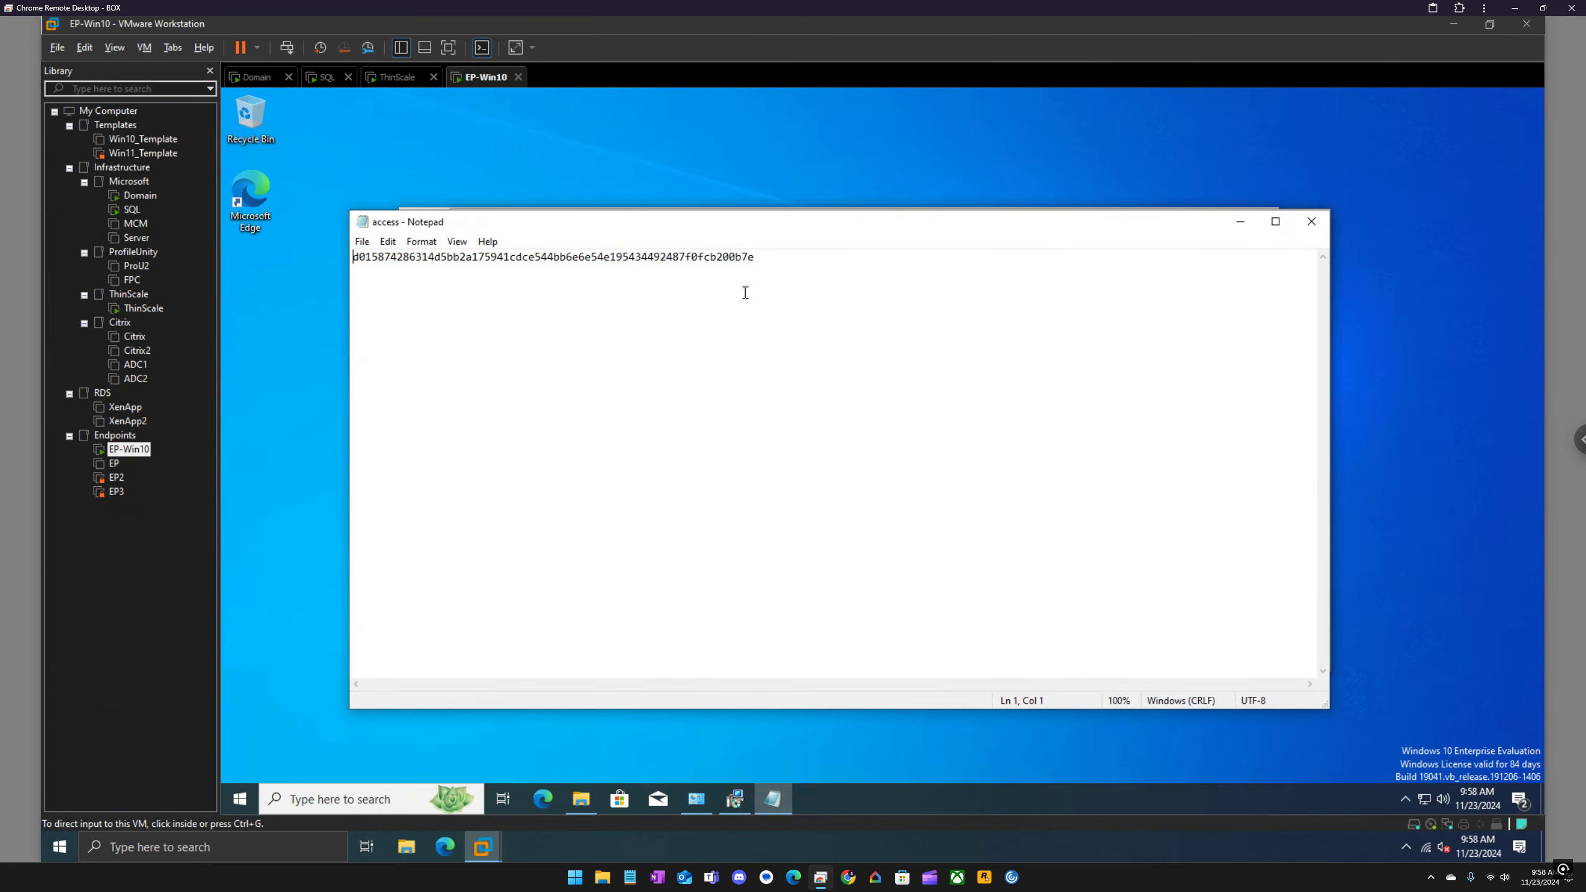
click(1241, 222)
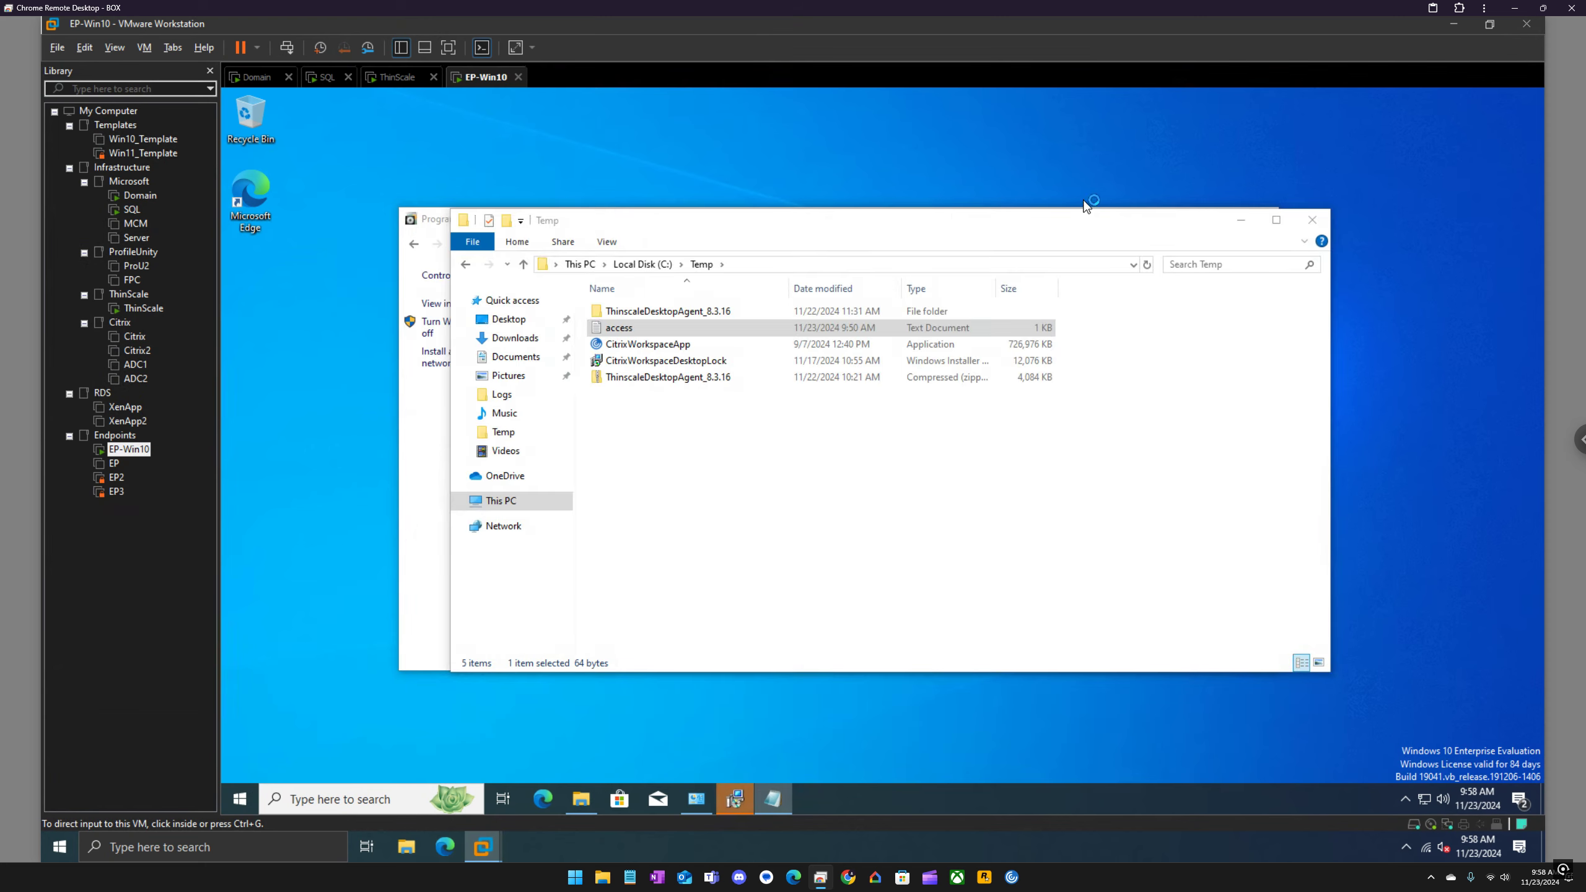
Step: Finish the ThinScale Desktop Agent Installer setup wizard and dismiss the TDA error message
click(732, 798)
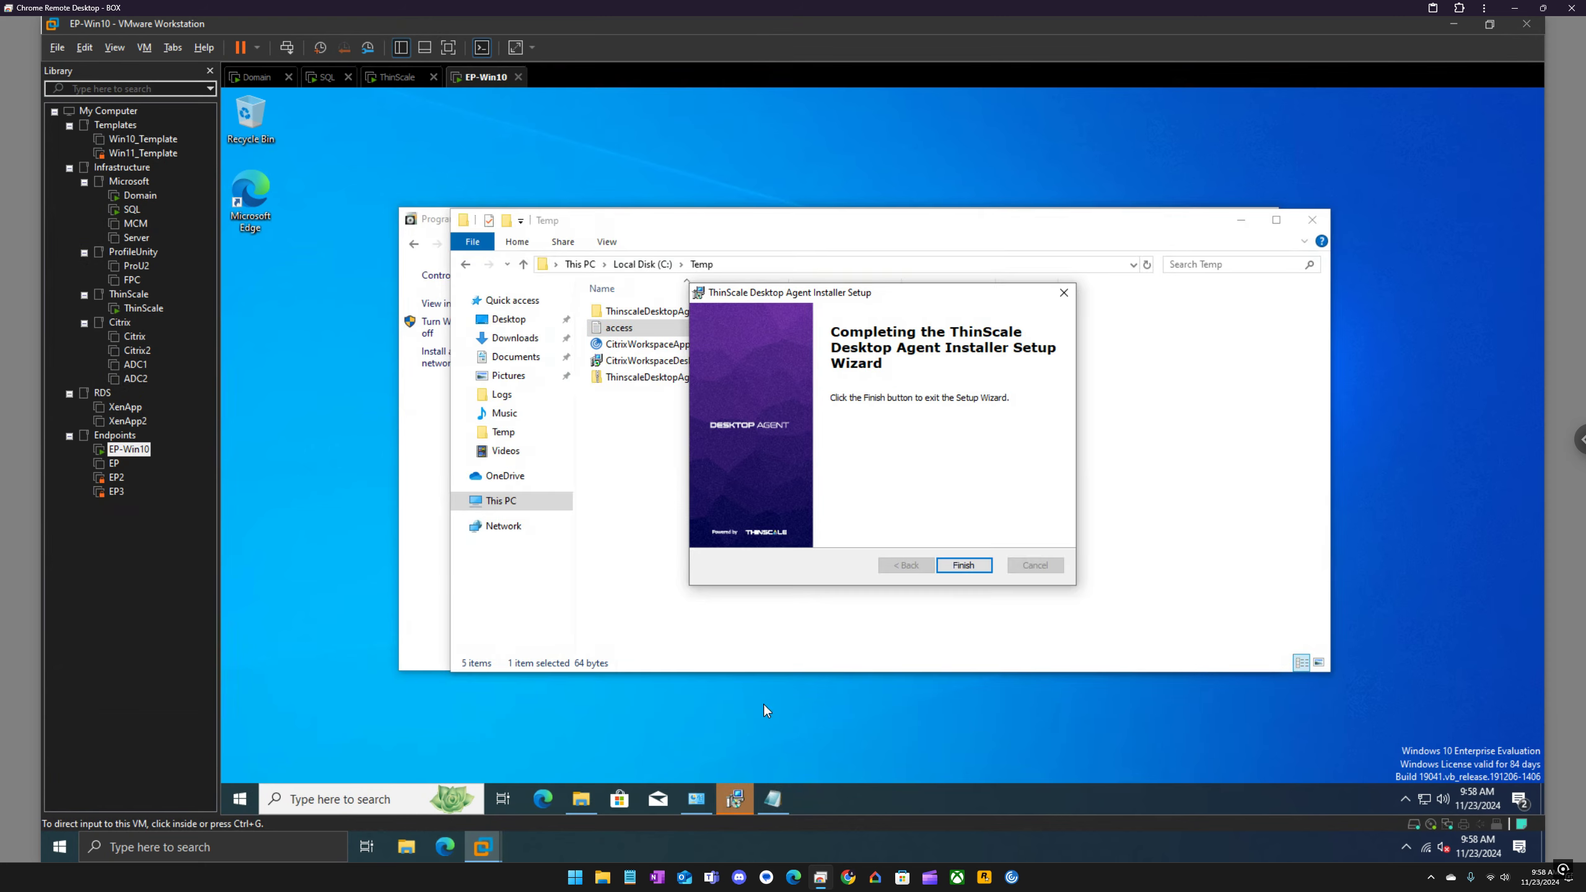
click(962, 567)
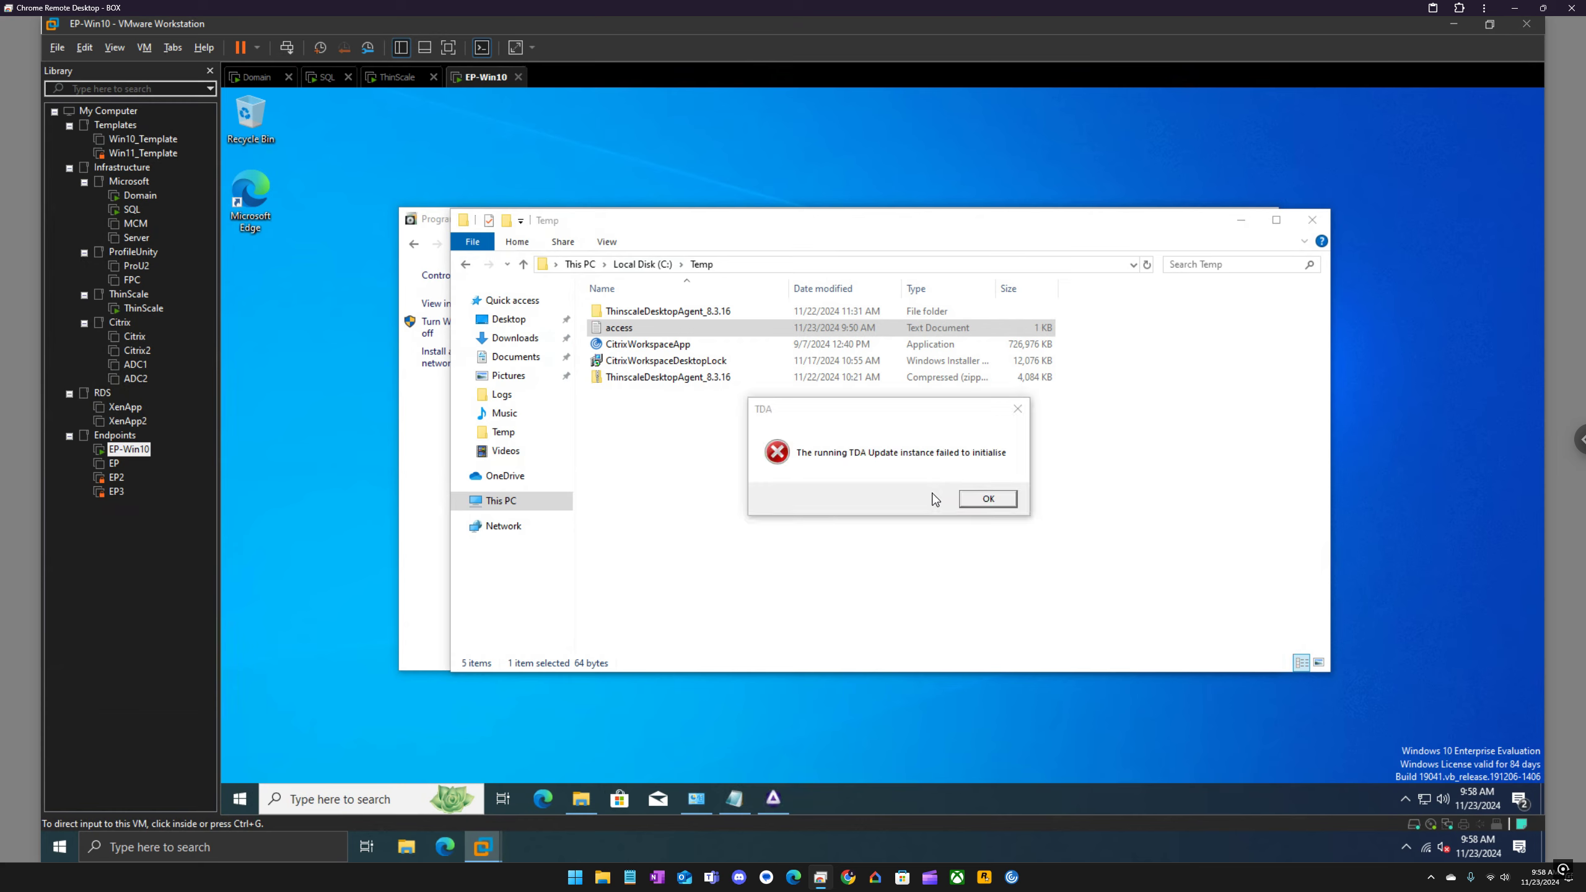
click(984, 500)
Step: Try to launch TDA from its program folder and dismiss the resulting message
click(240, 799)
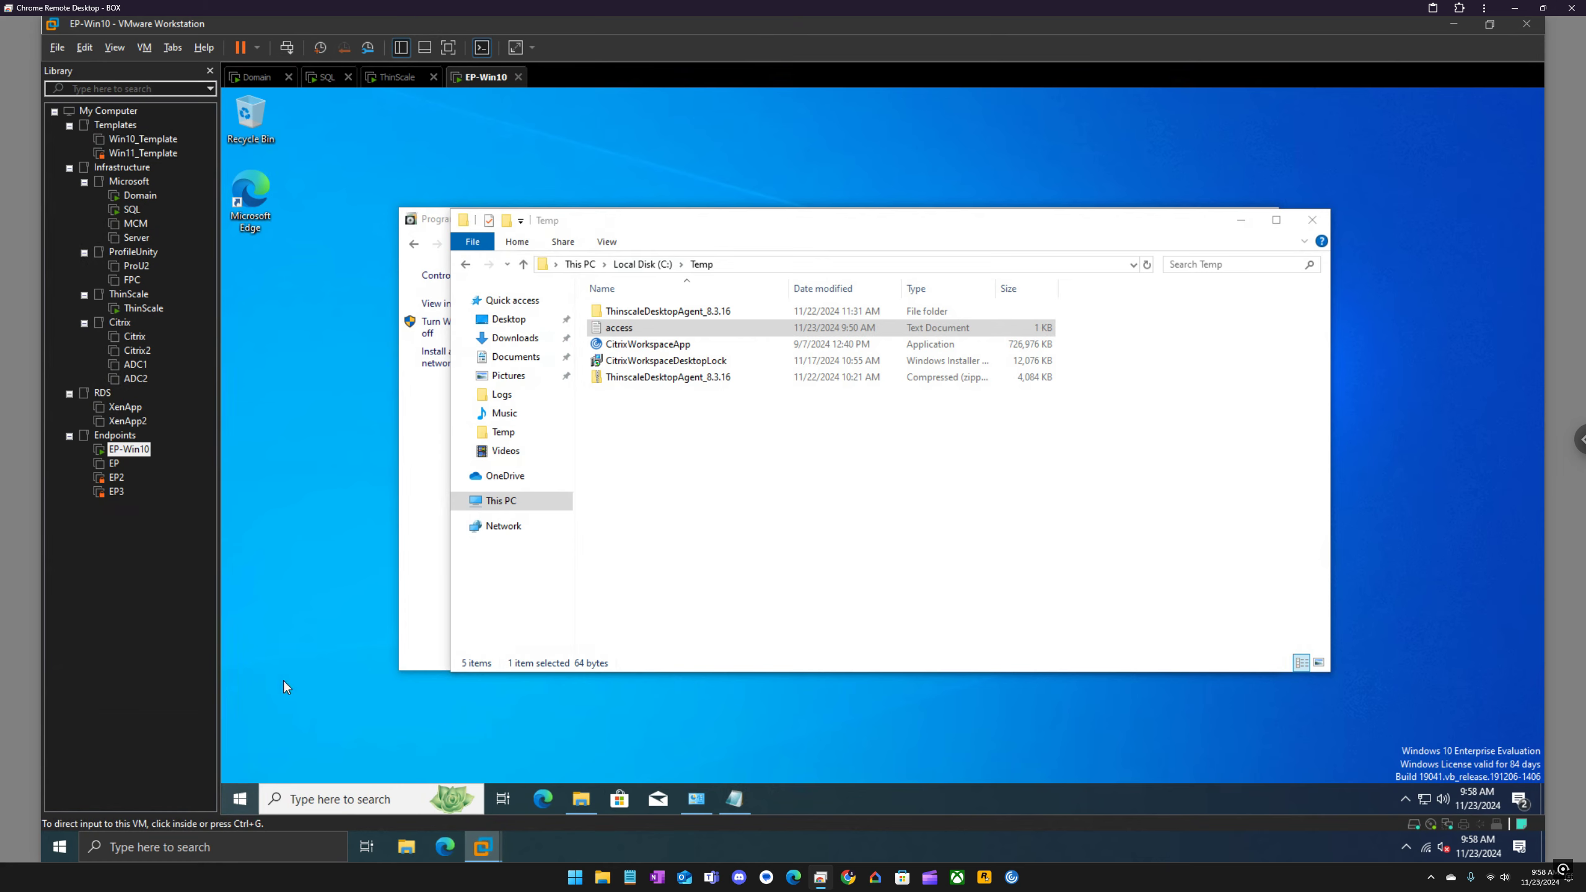
scroll(361, 500, down, 8)
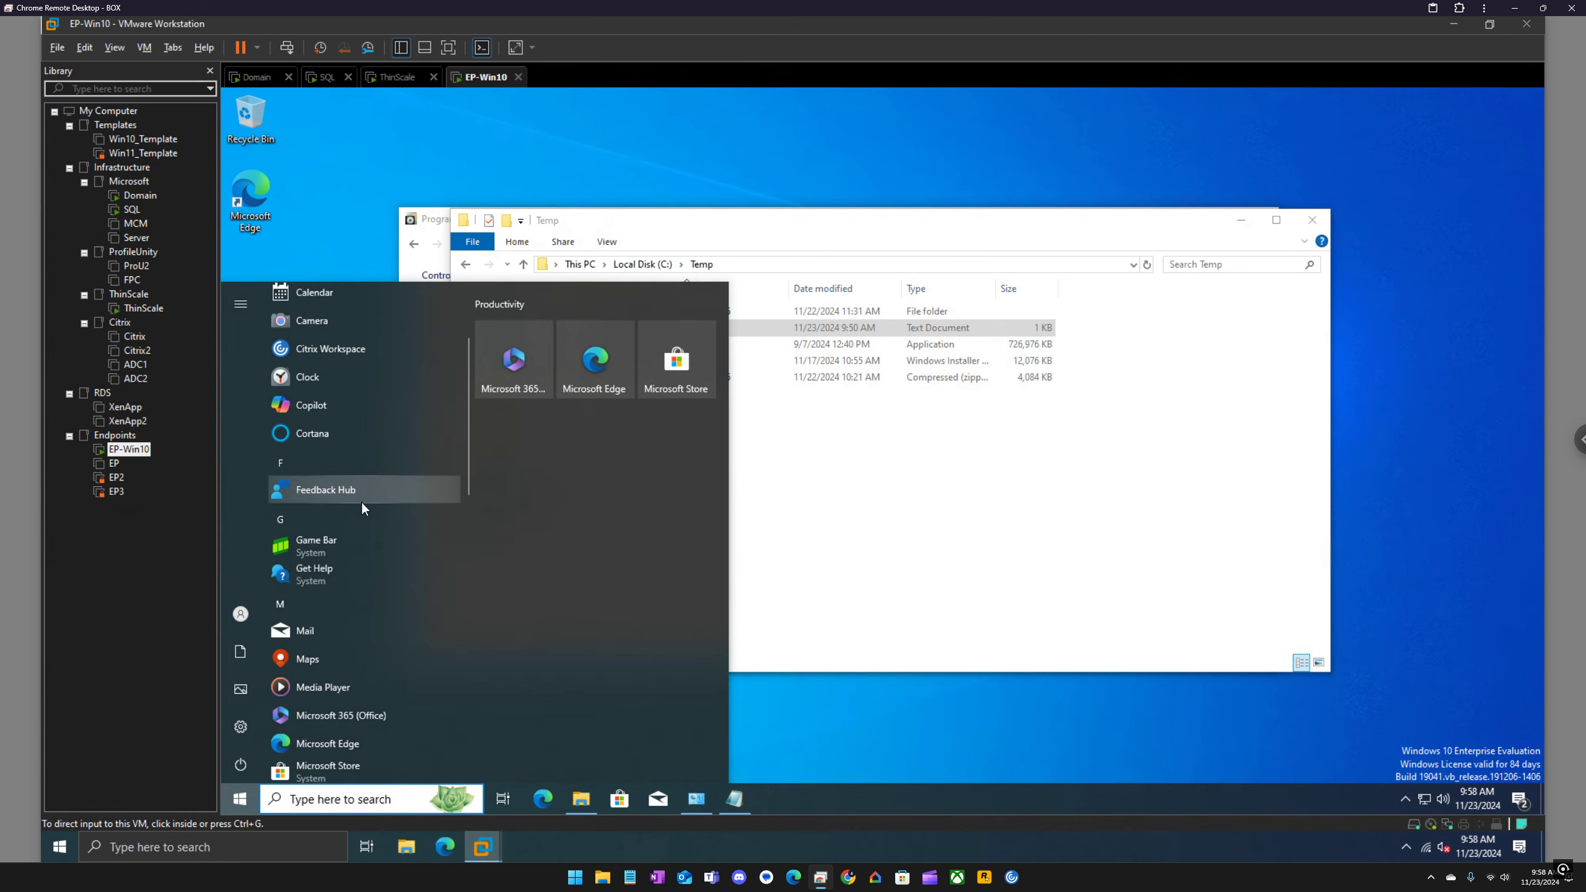
scroll(361, 523, down, 6)
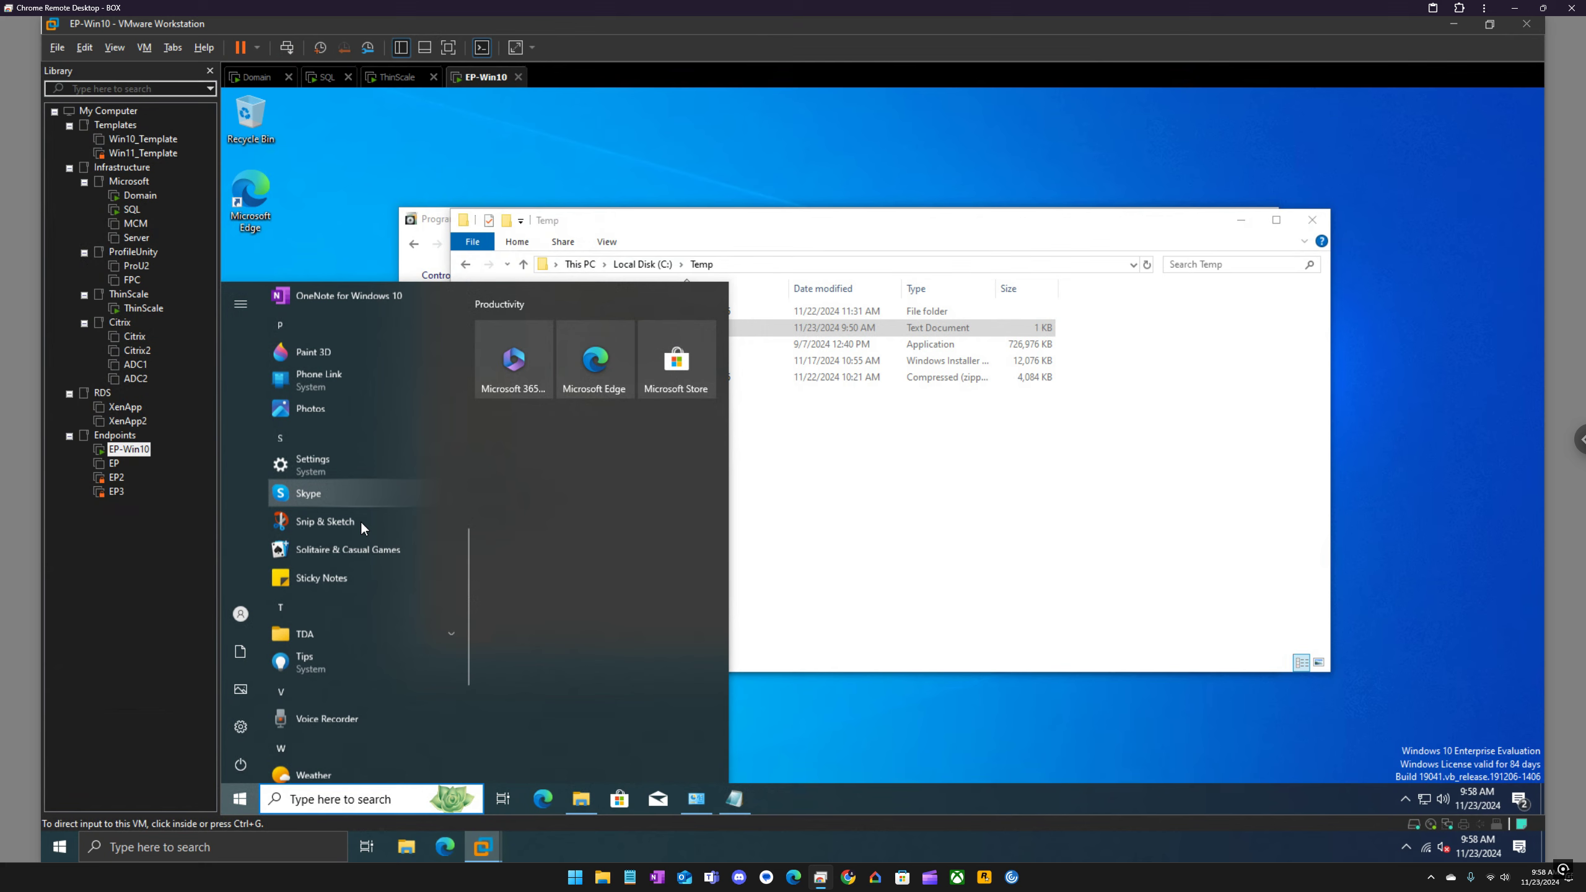
scroll(361, 525, up, 2)
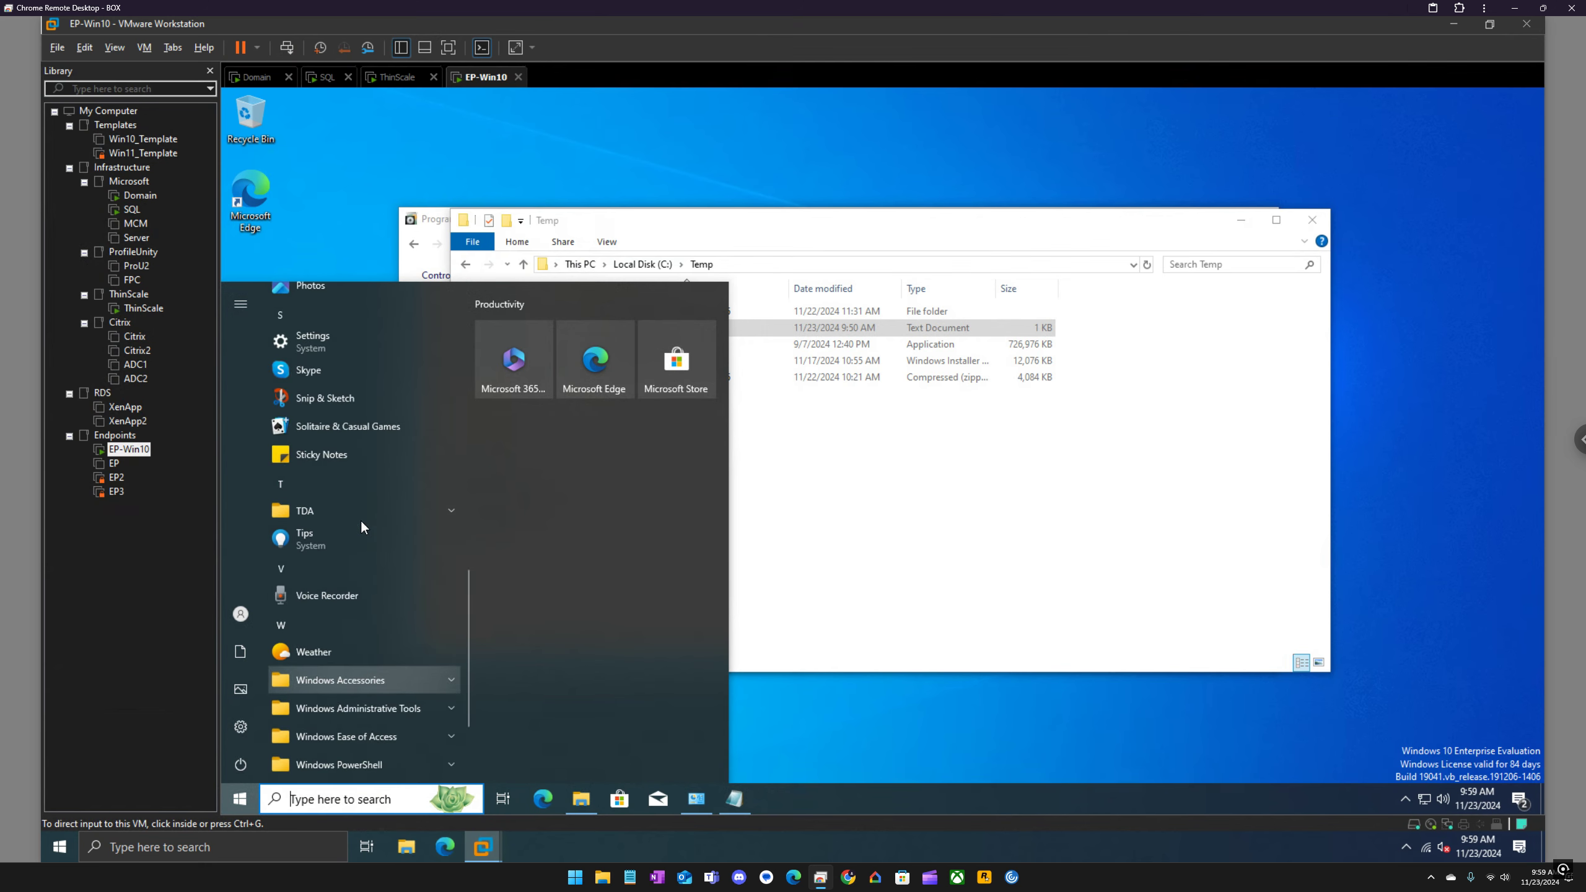
click(359, 513)
click(360, 539)
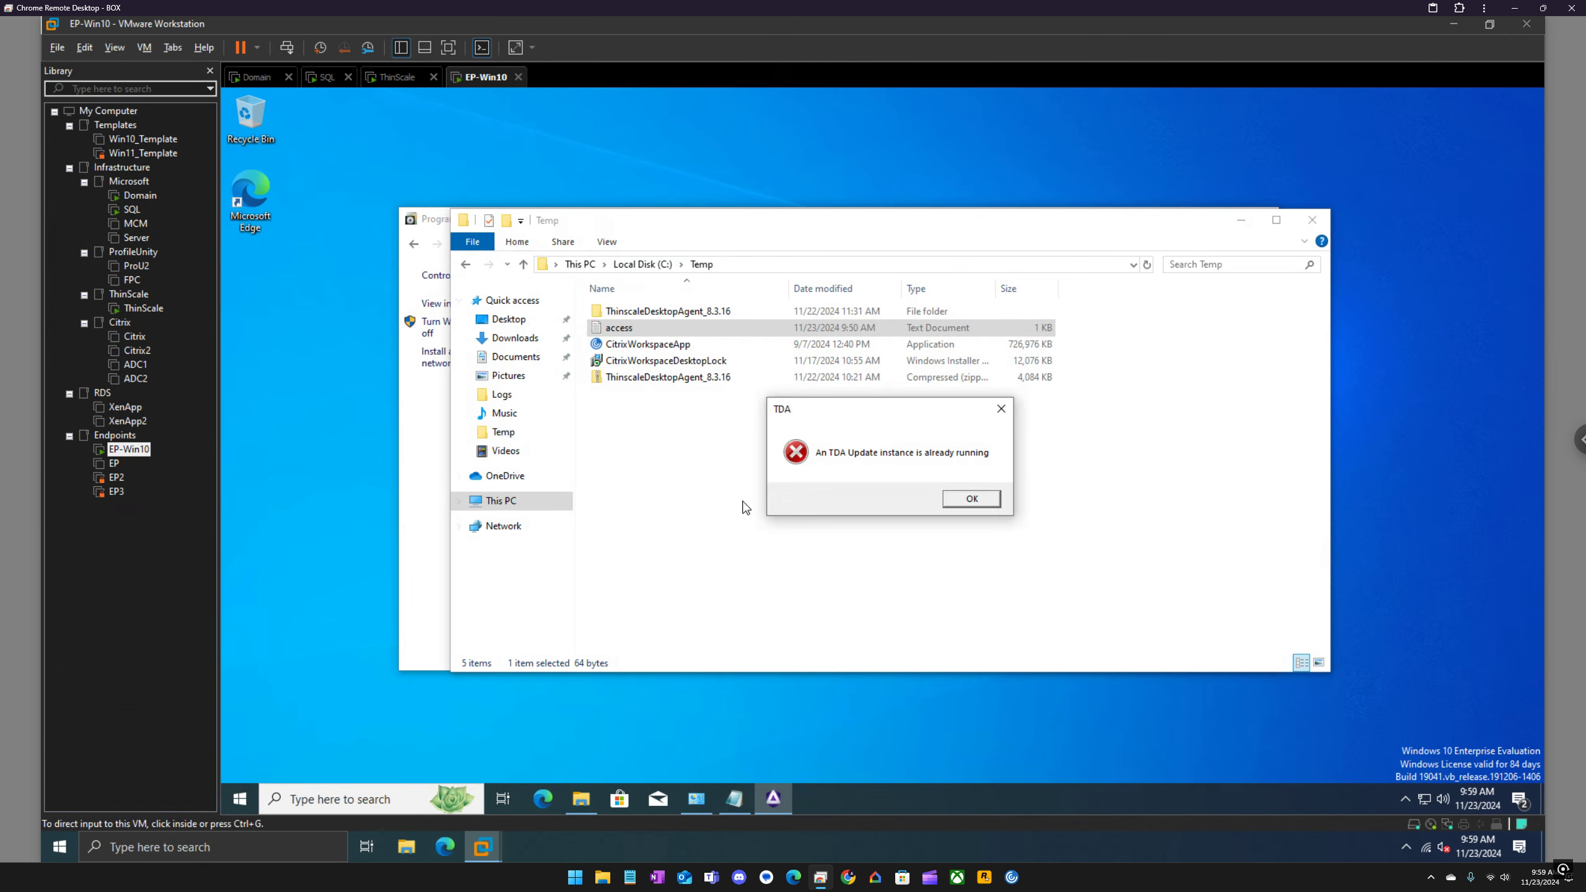
click(971, 499)
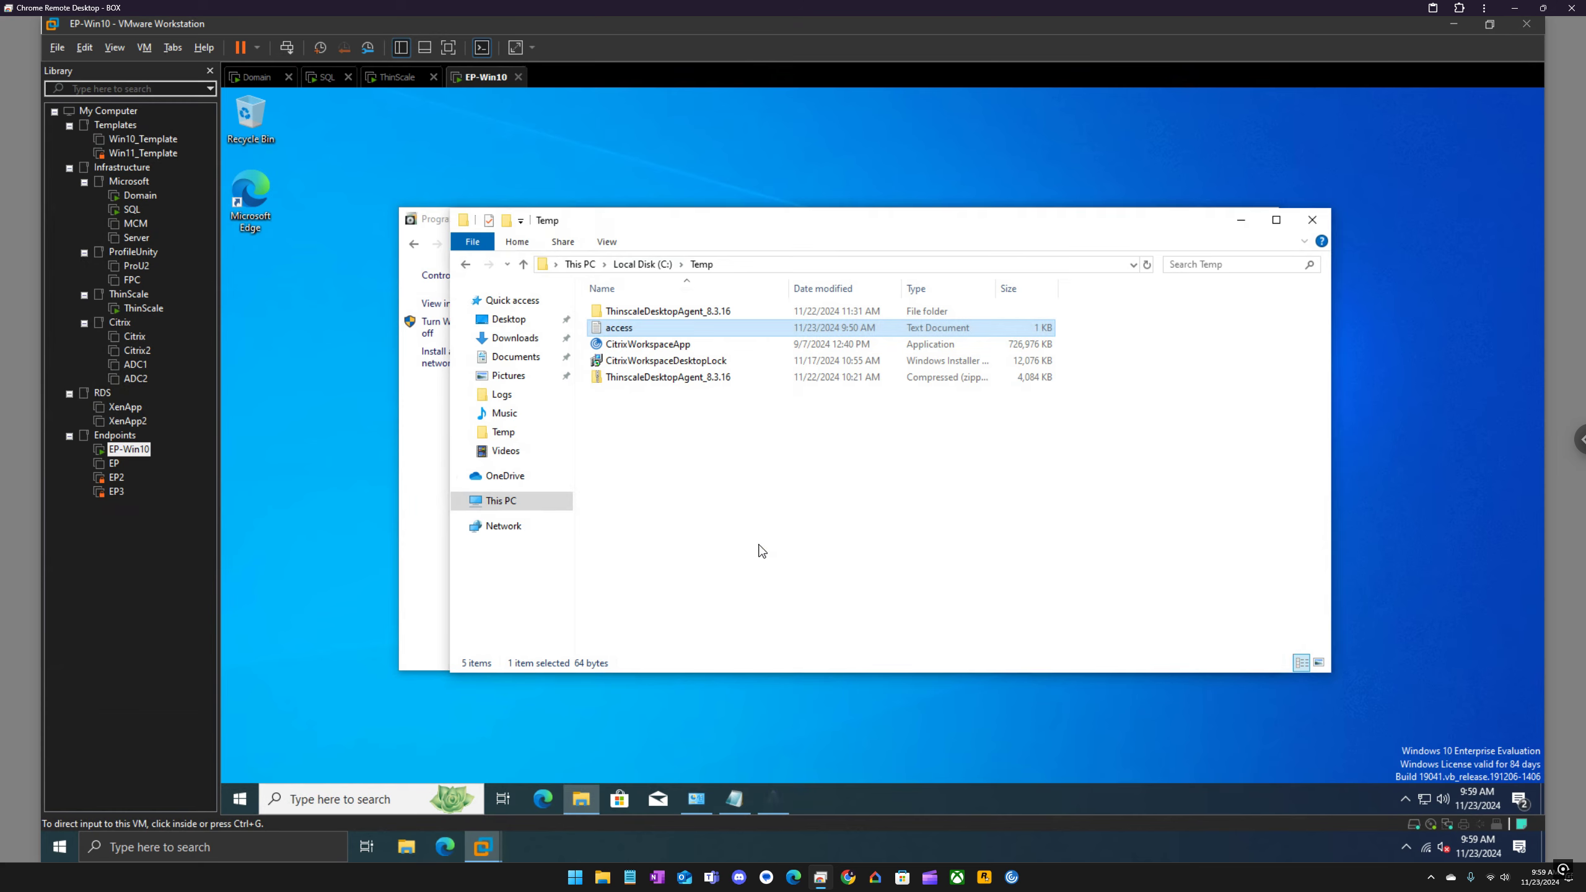
Step: Restart the Windows 10 endpoint and sign back in with the account password
right_click(248, 795)
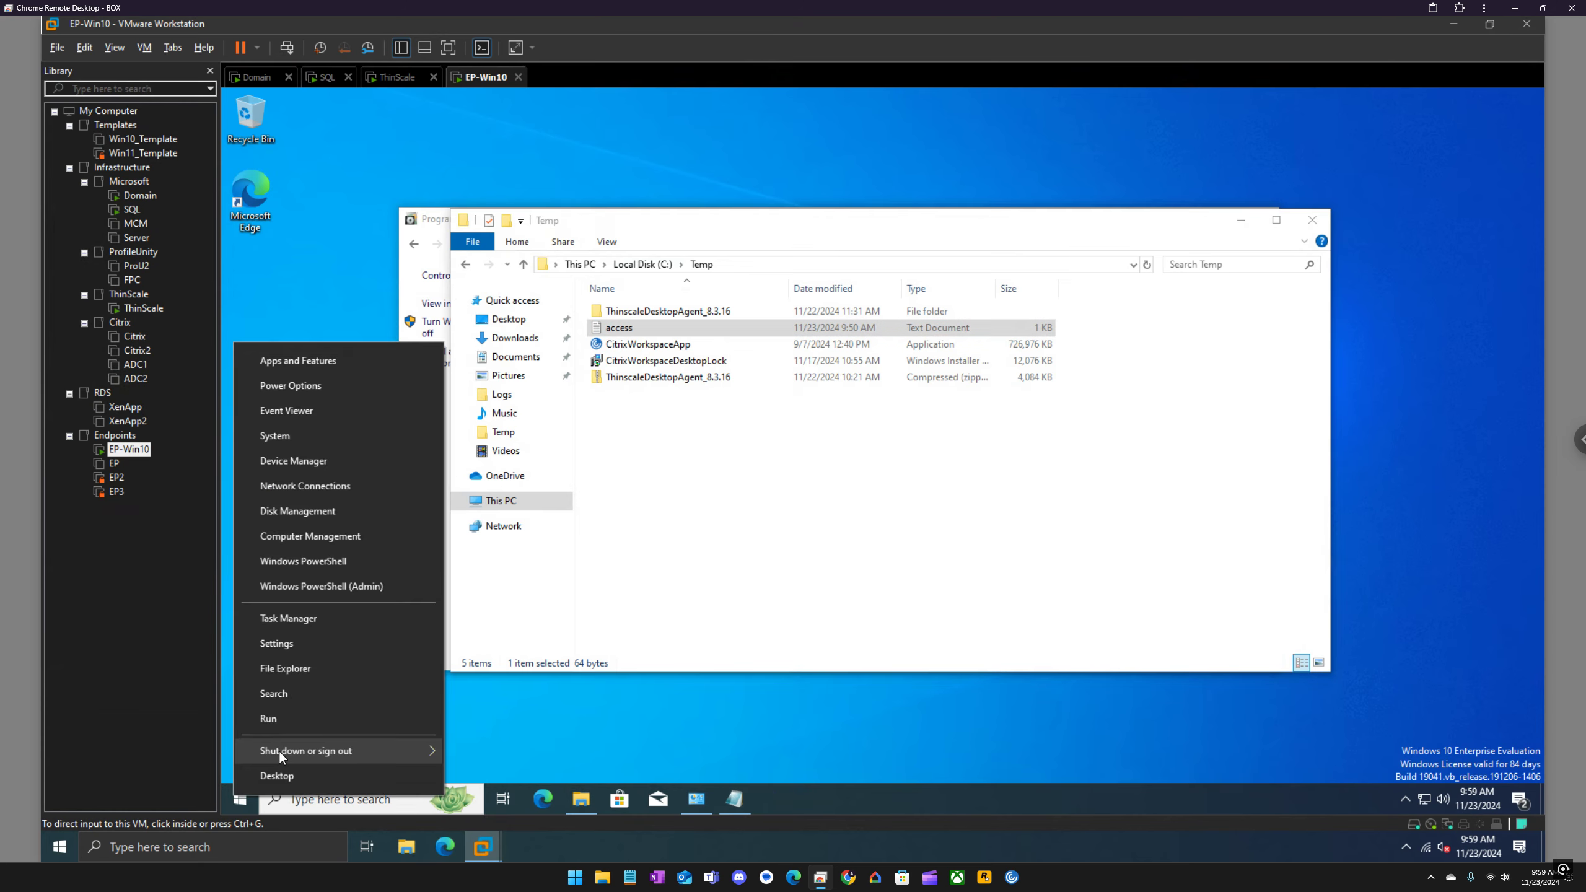
mouse_move(279, 752)
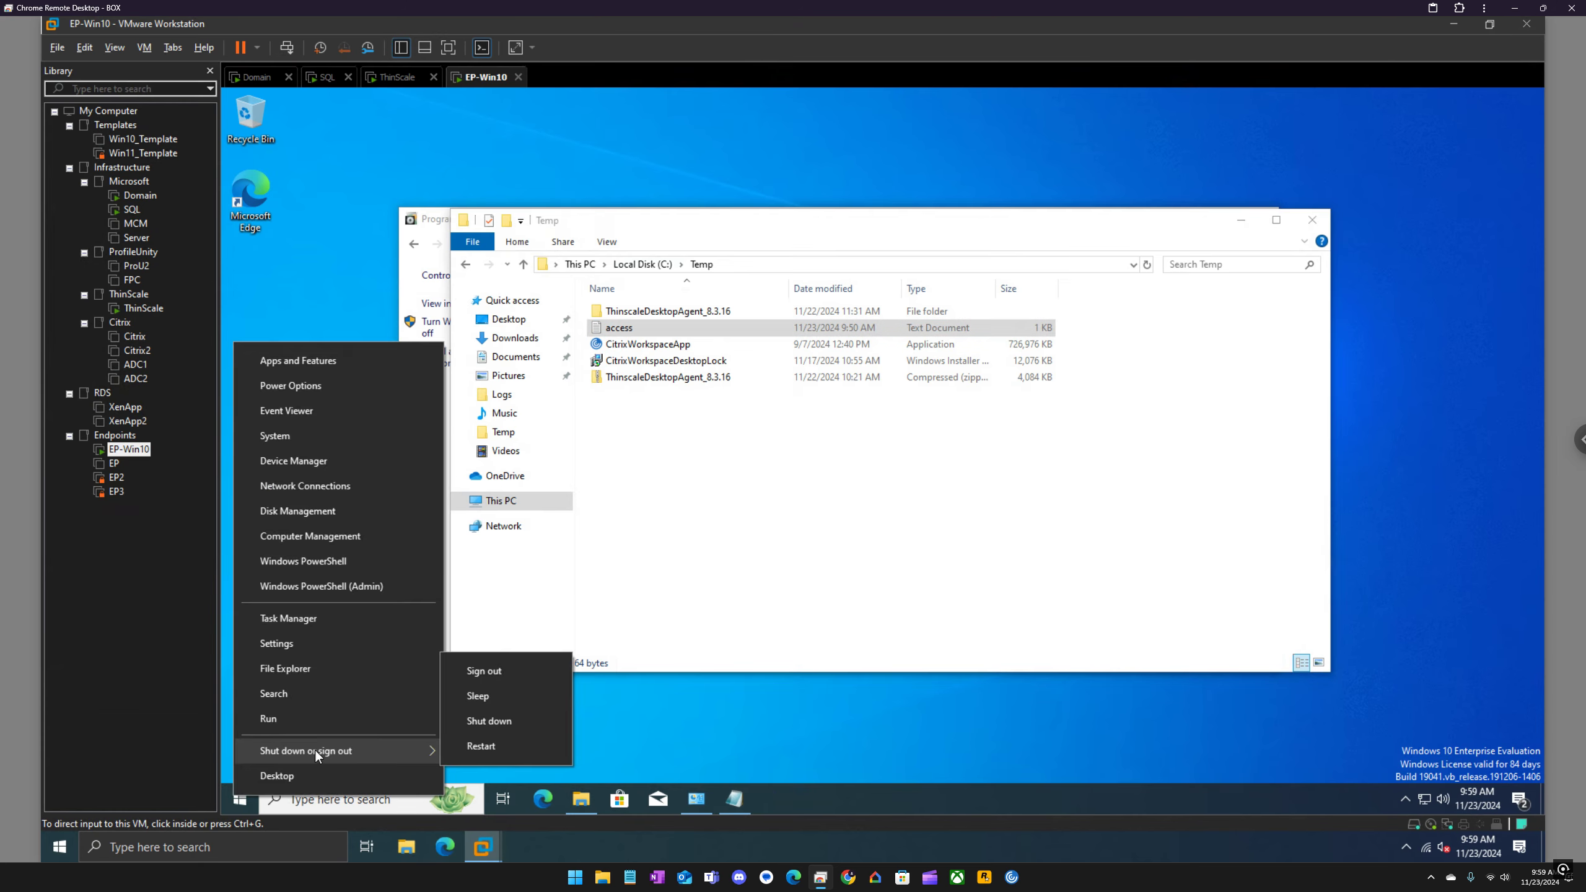
click(489, 744)
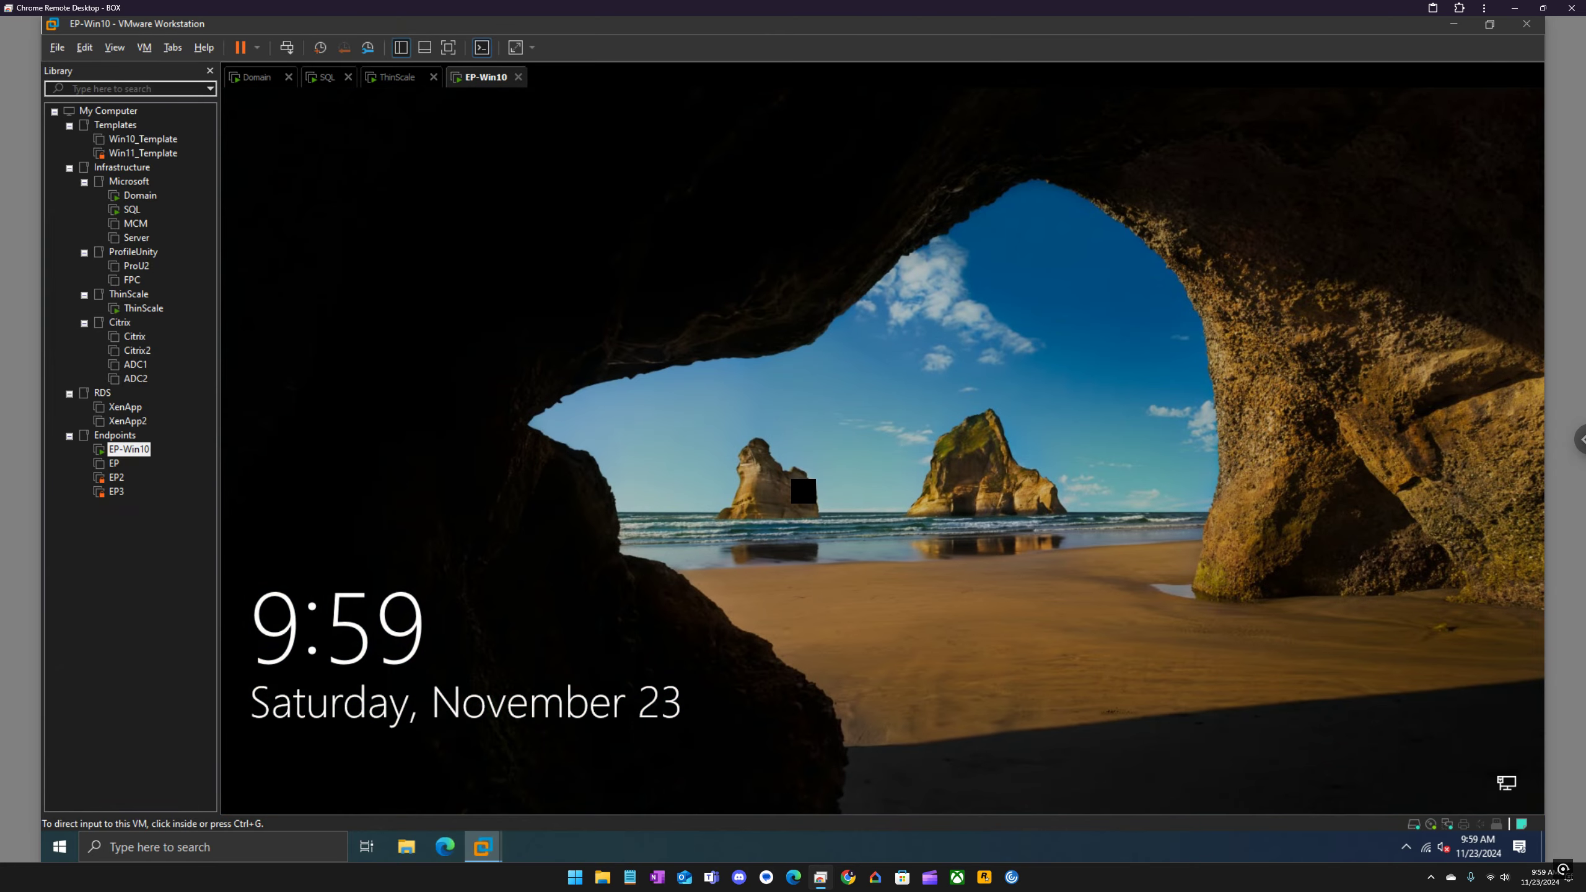
click(599, 344)
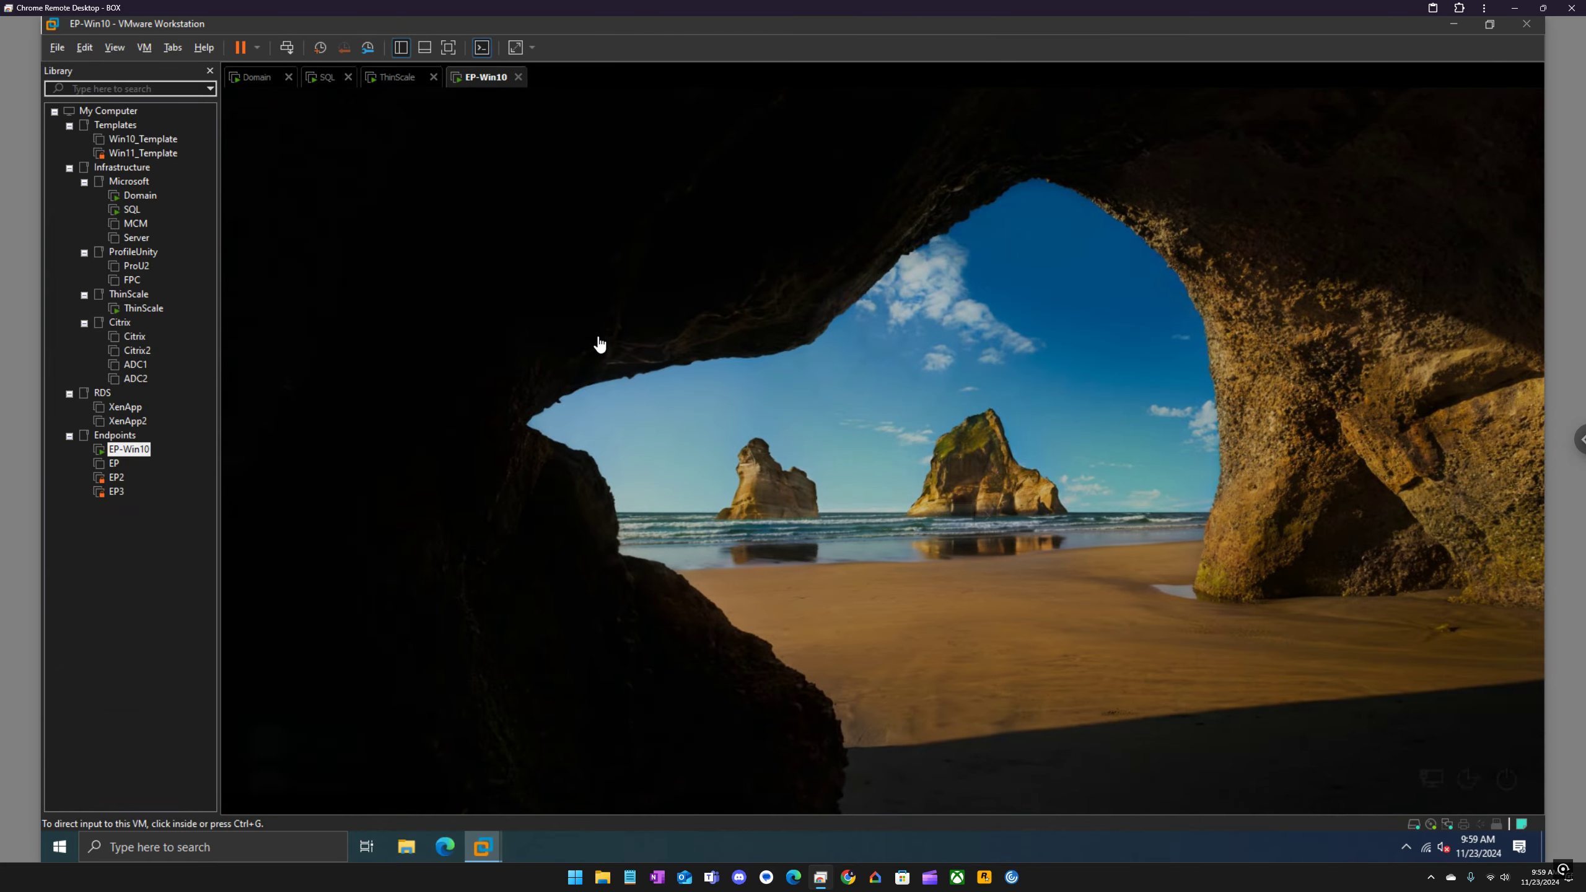
text(P)
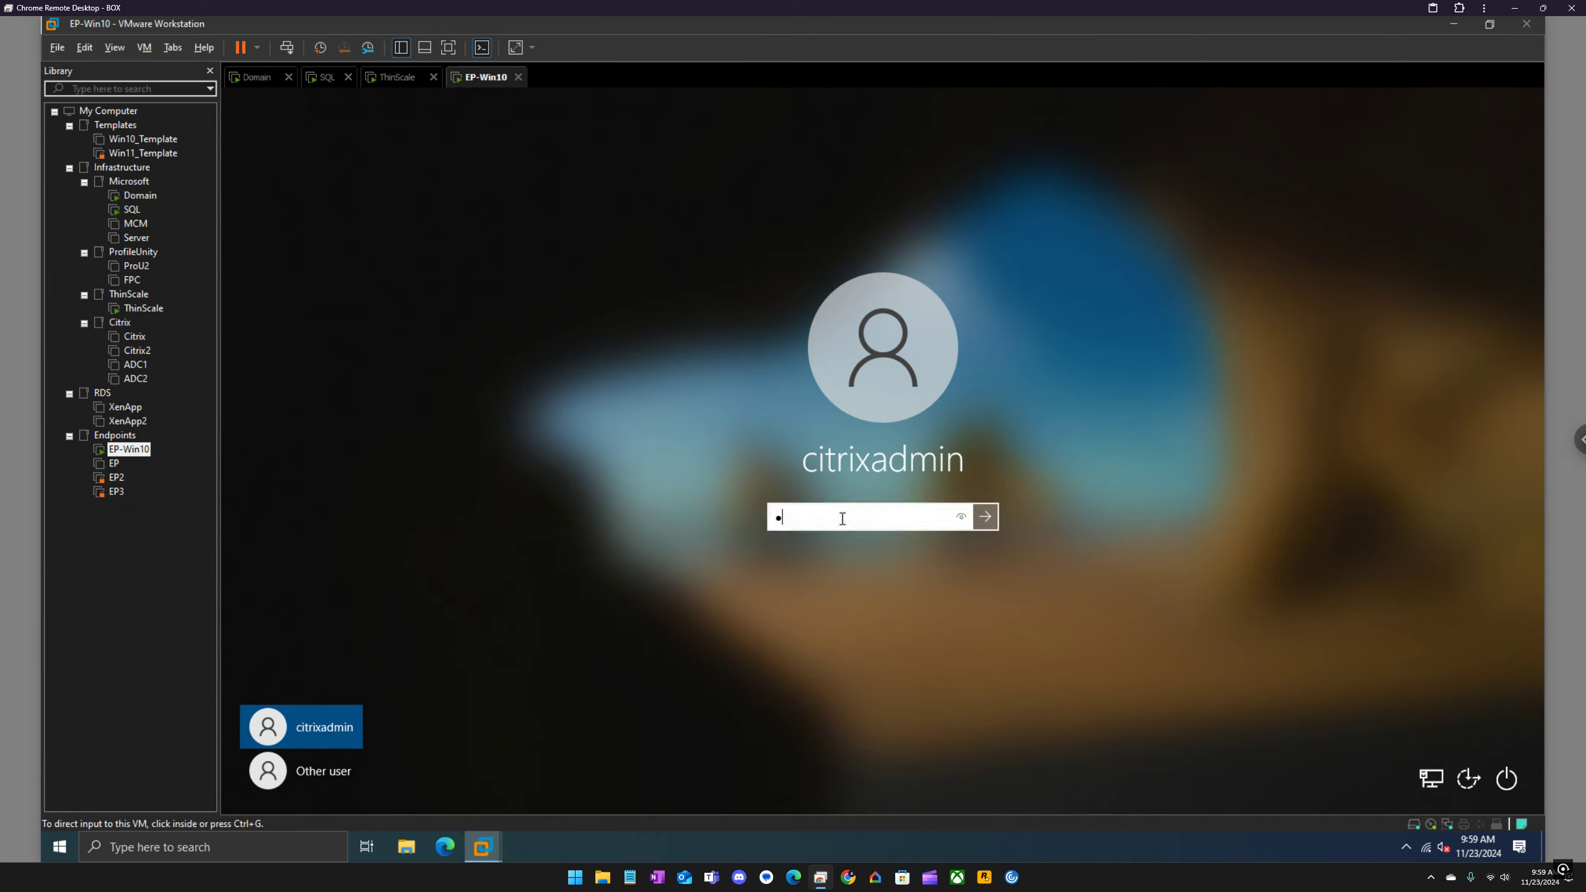
text(assword1)
key(Return)
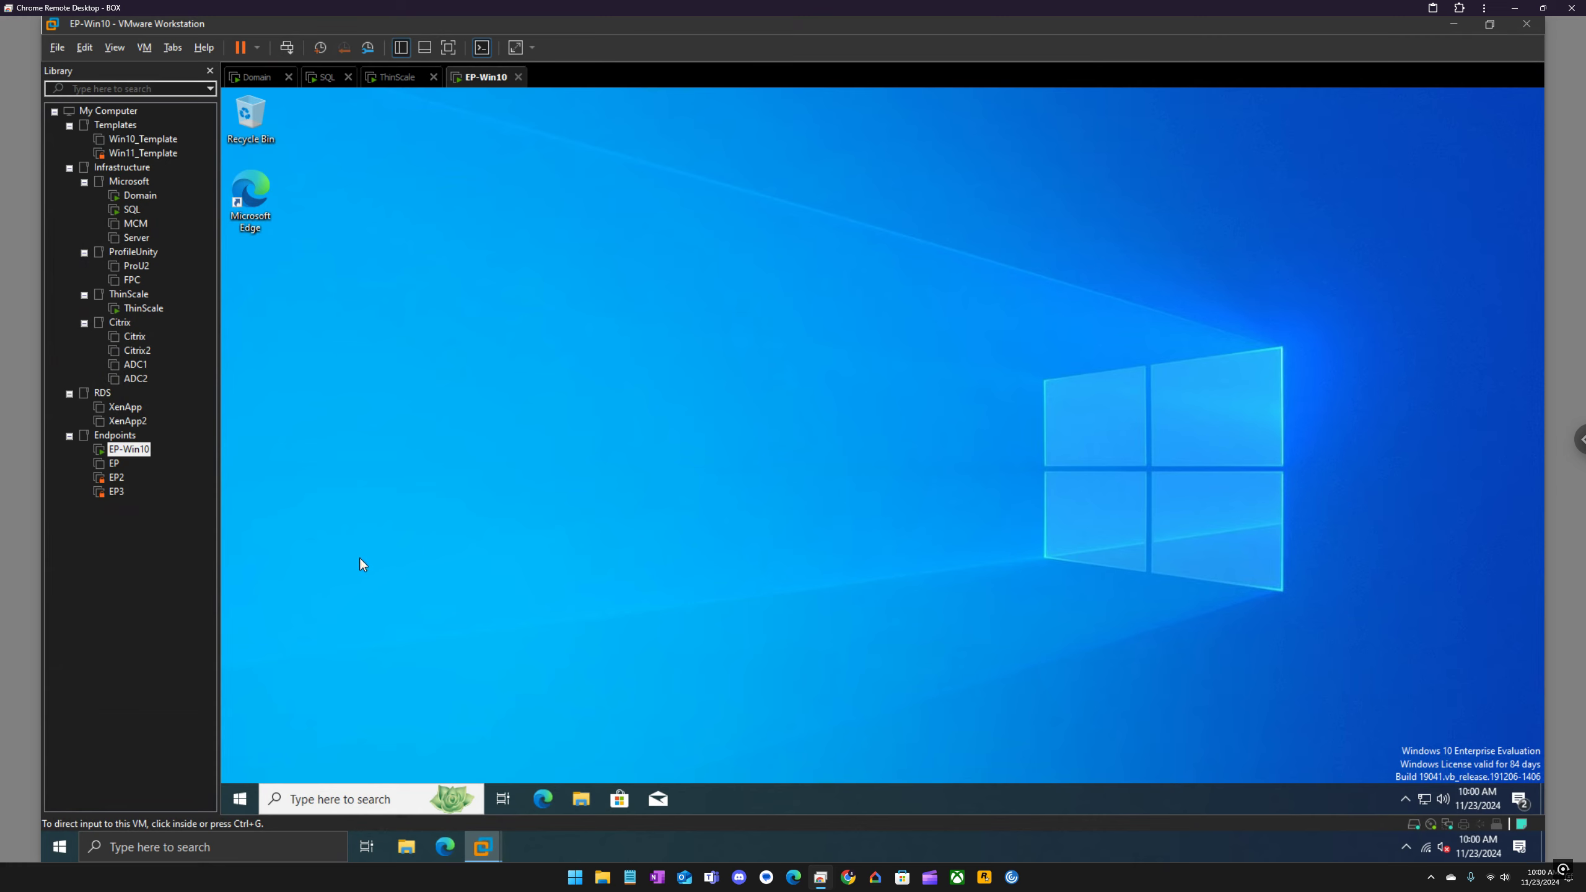
Step: Launch TDA from its program folder and switch the device registration to Manual Registration
click(237, 791)
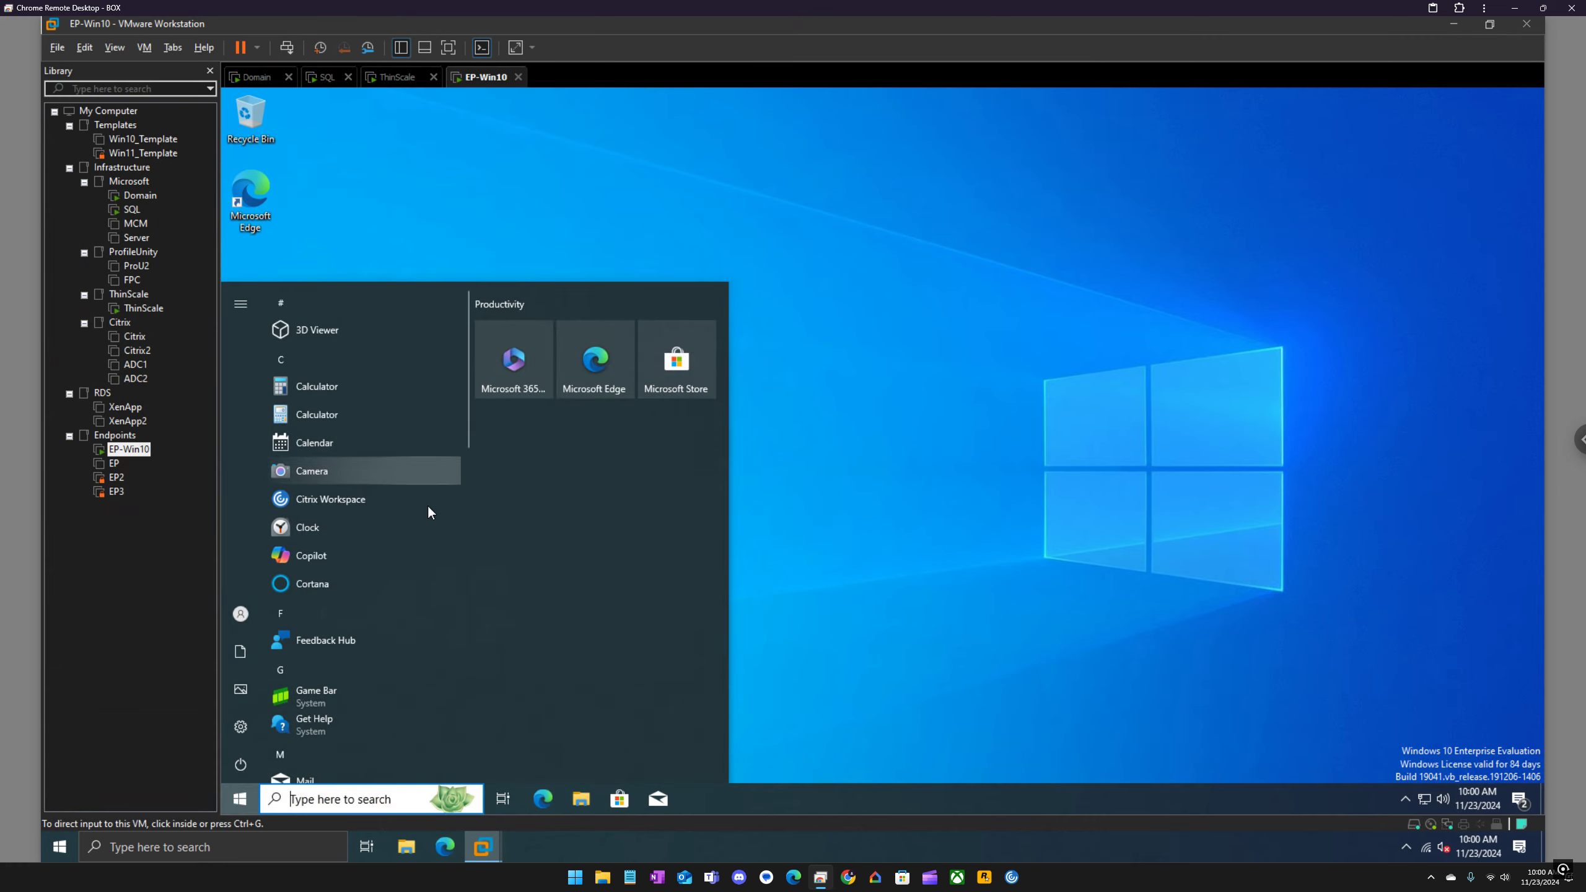
scroll(424, 510, down, 5)
scroll(417, 532, down, 5)
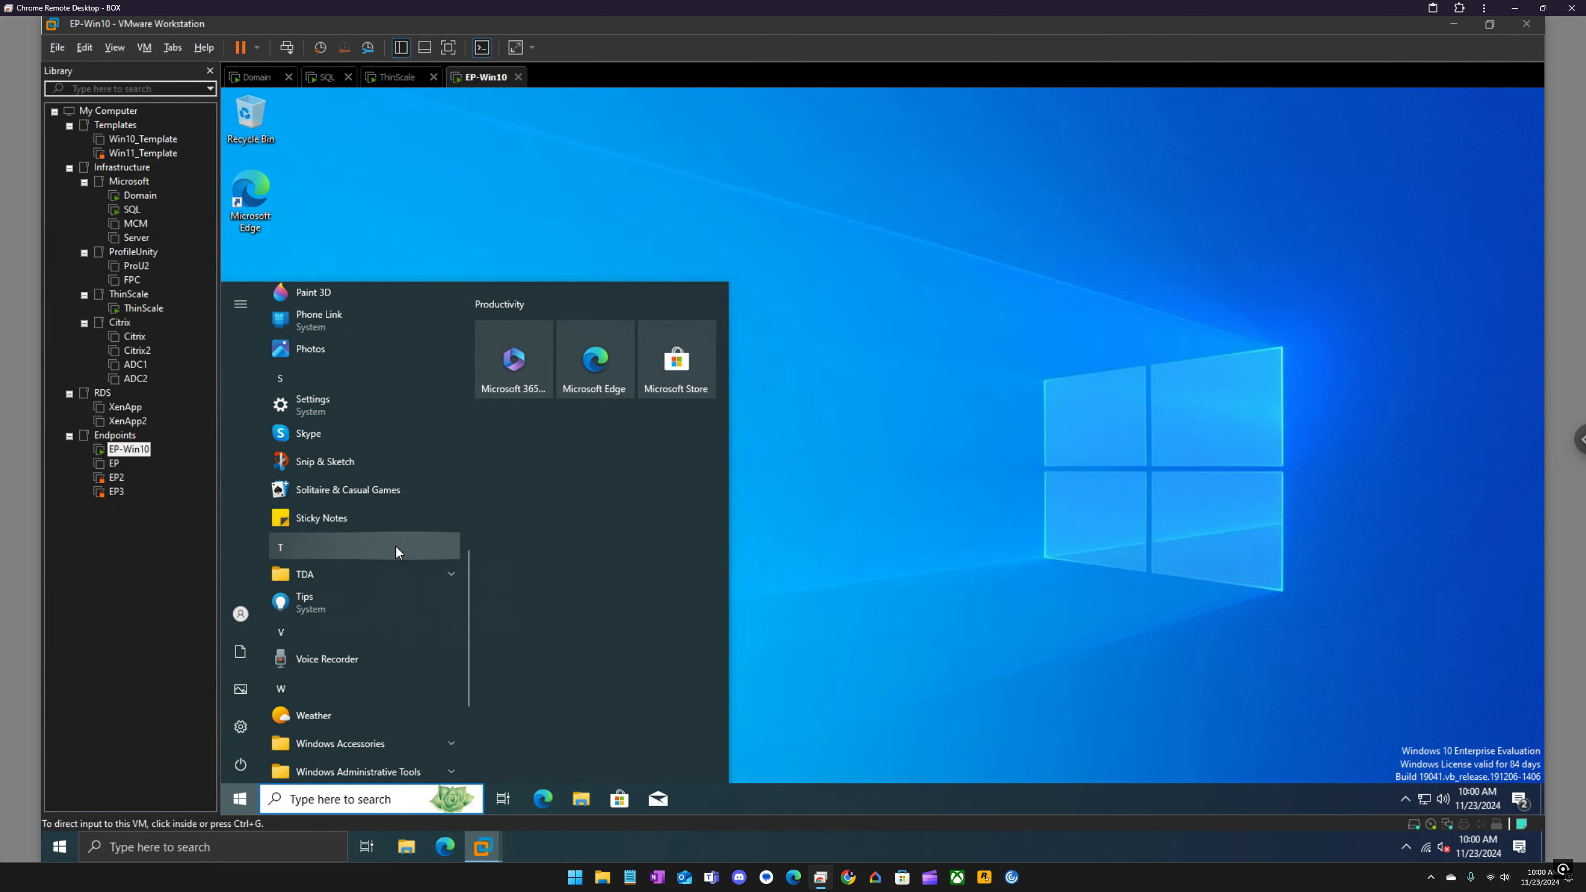
click(394, 575)
click(368, 600)
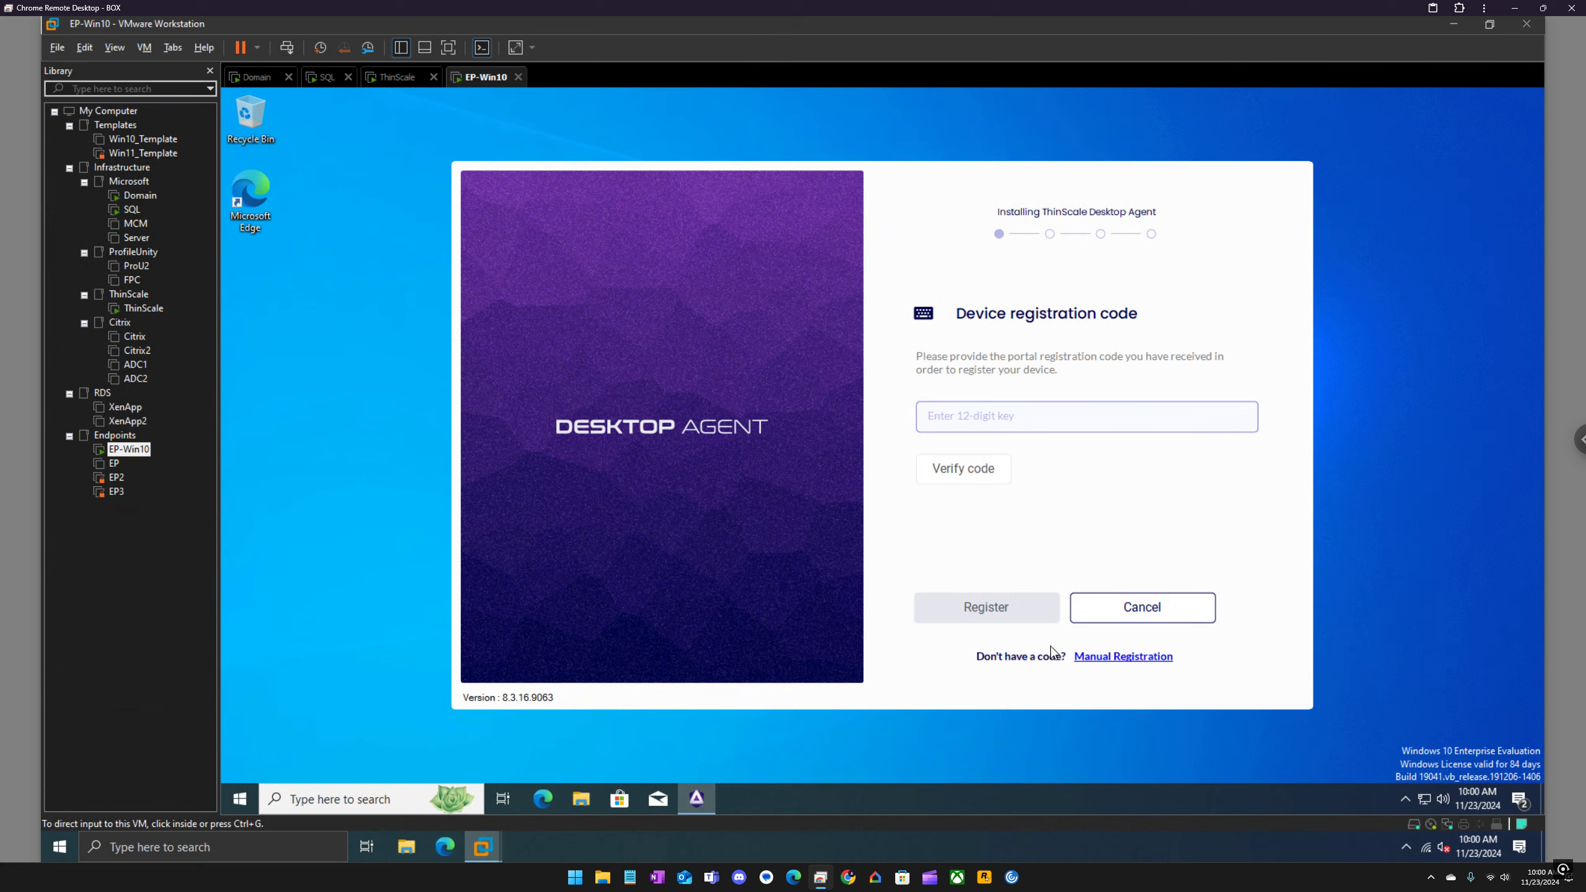
click(1113, 663)
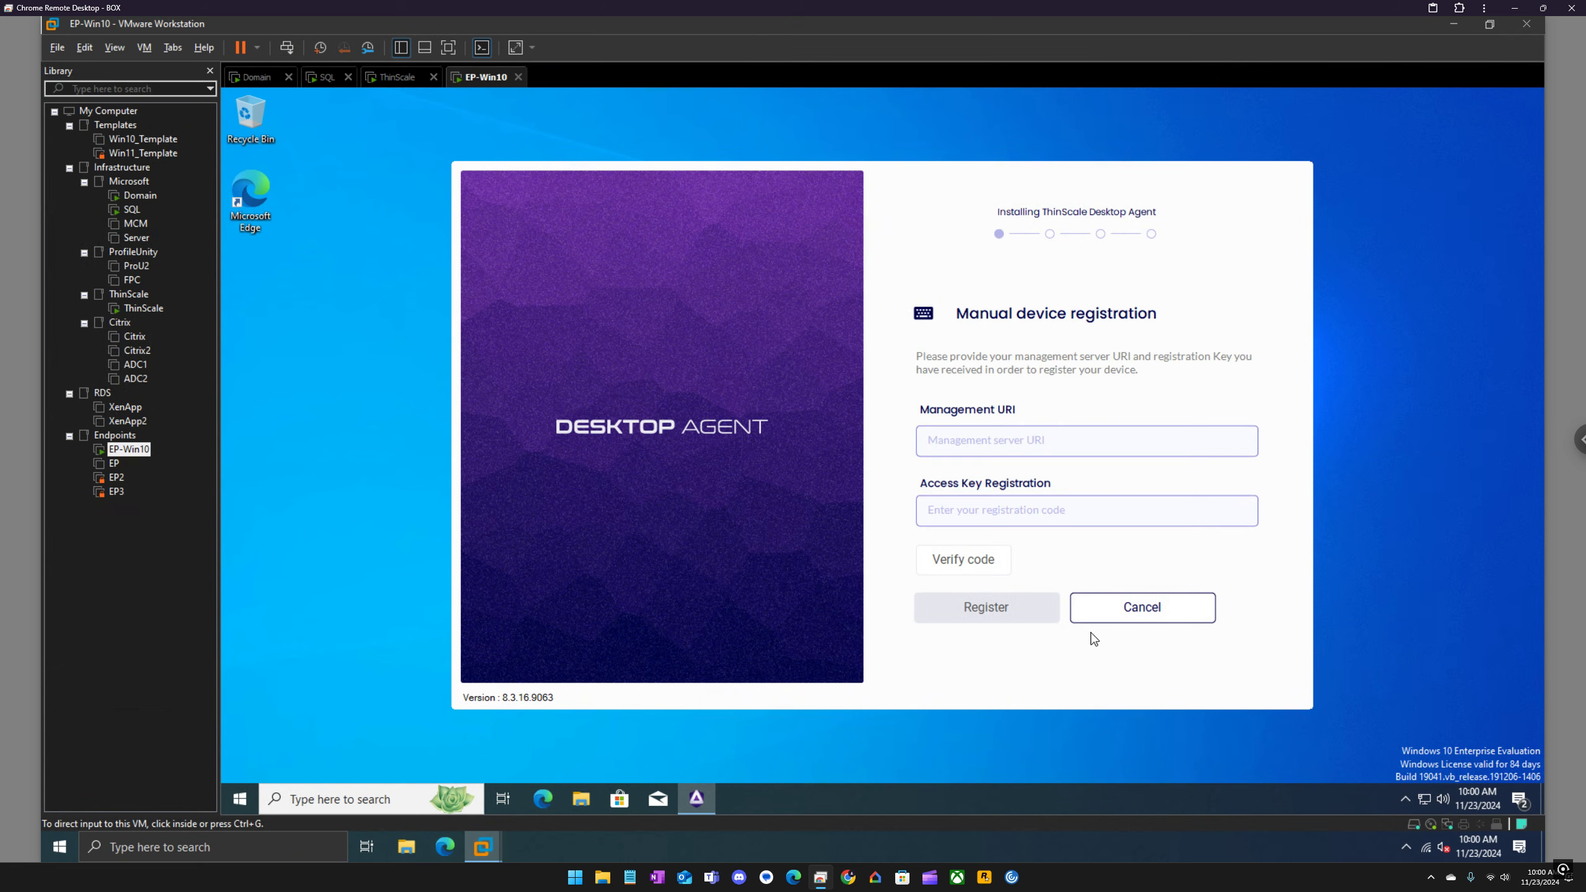
click(1049, 442)
text(t)
text(ttp://thinscale)
text(/euc)
text(la.local)
key(Left)
key(Left)
key(Left)
key(Left)
key(Left)
key(Left)
key(Left)
key(Left)
key(Left)
key(Left)
key(Left)
key(BackSpace)
text(.local/tstmgmt)
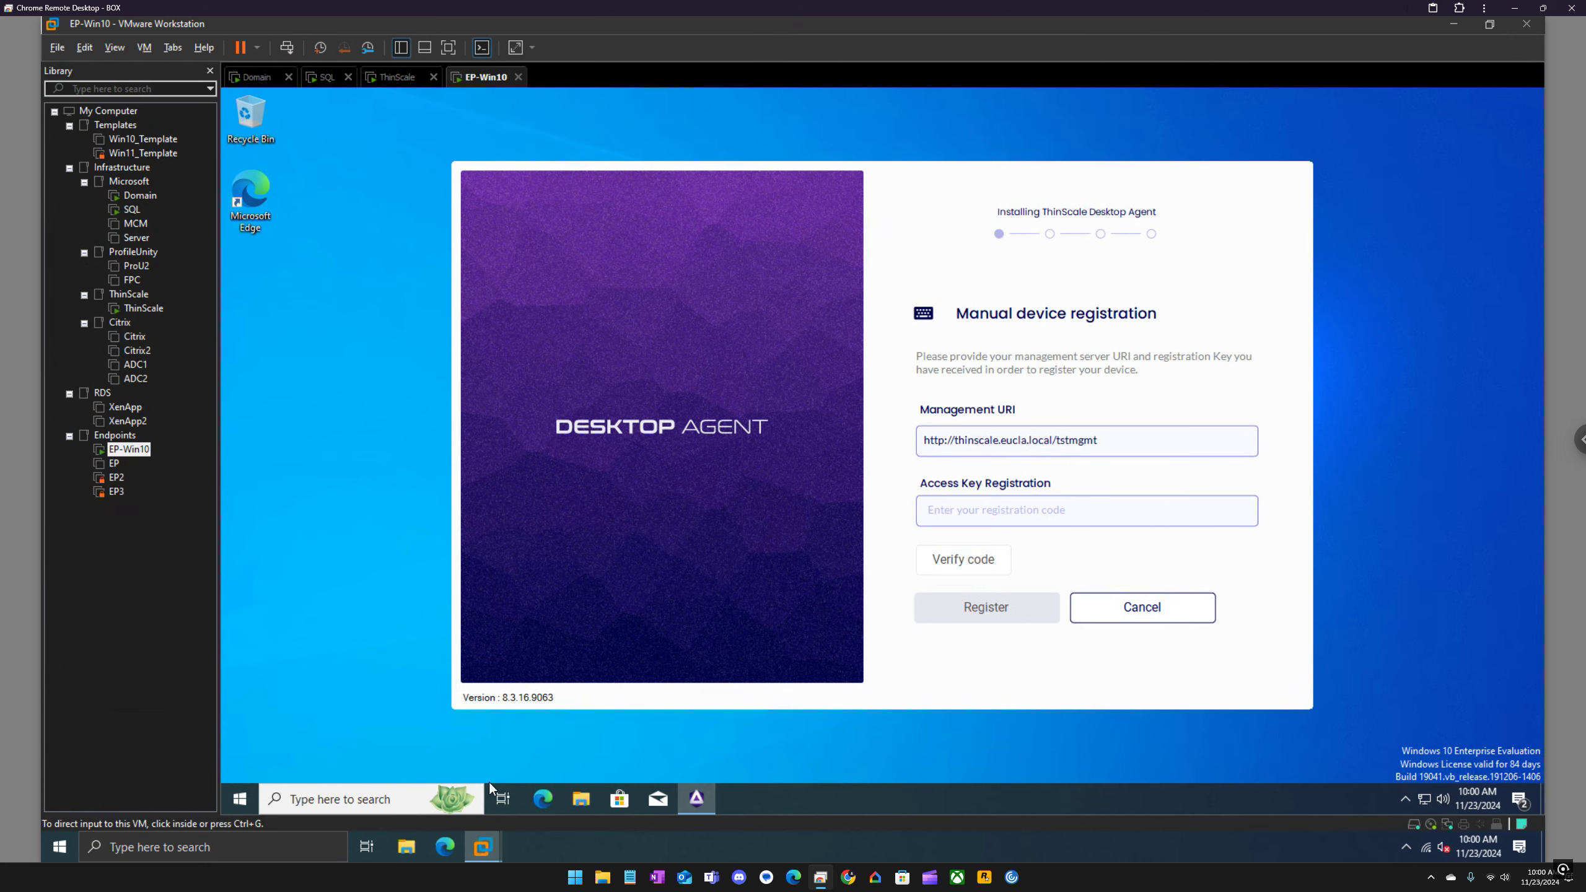
Step: Copy the access key from the access text file into Access Key Registration and verify the code
key(super+e)
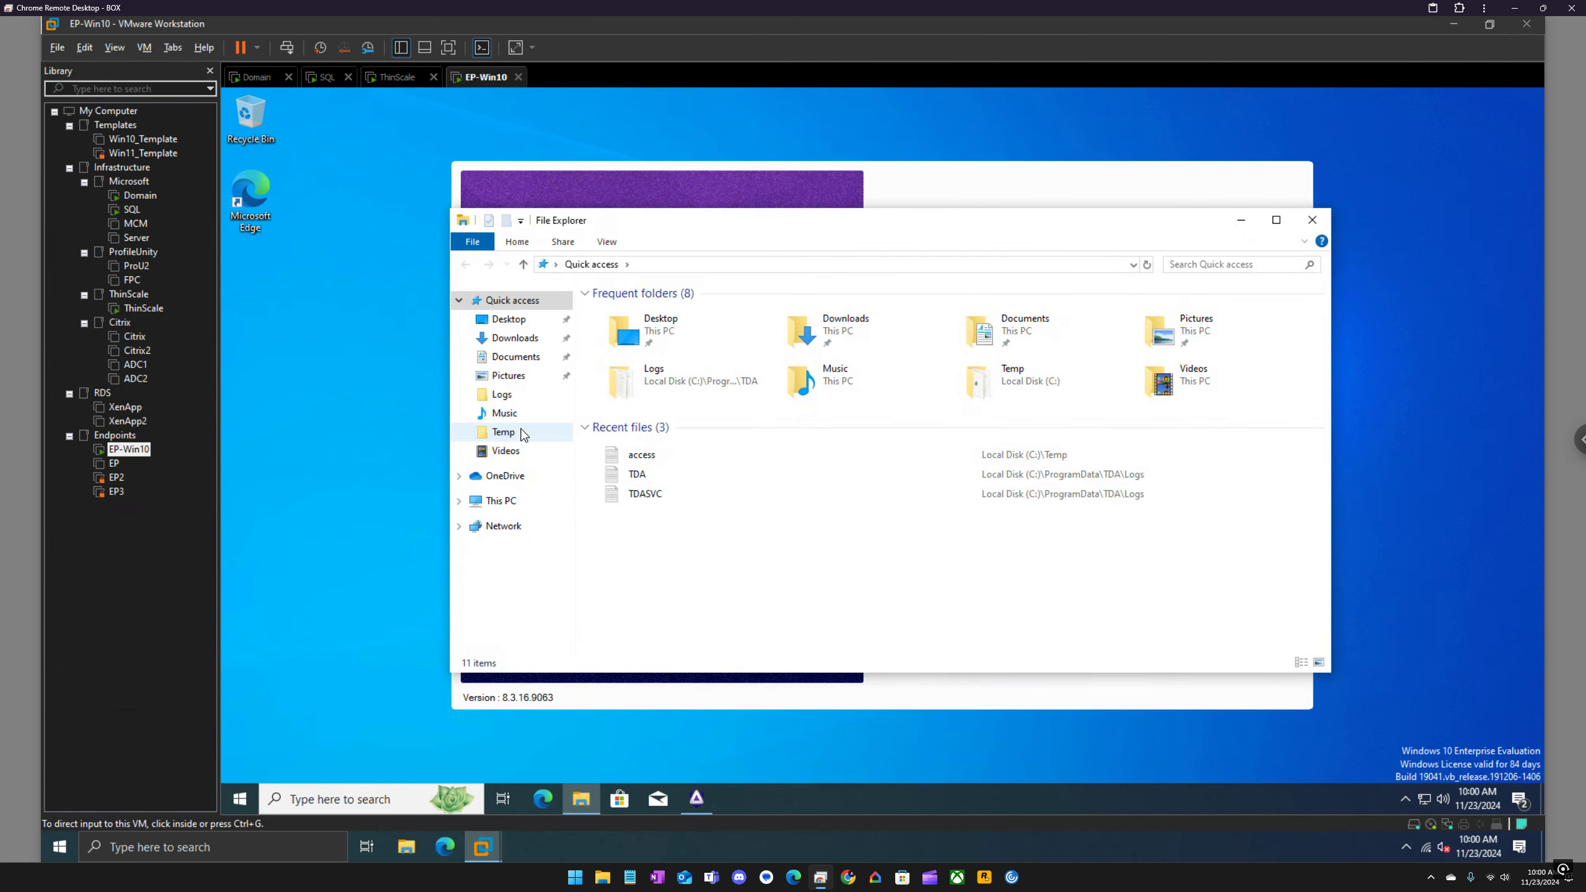
click(641, 461)
double_click(642, 461)
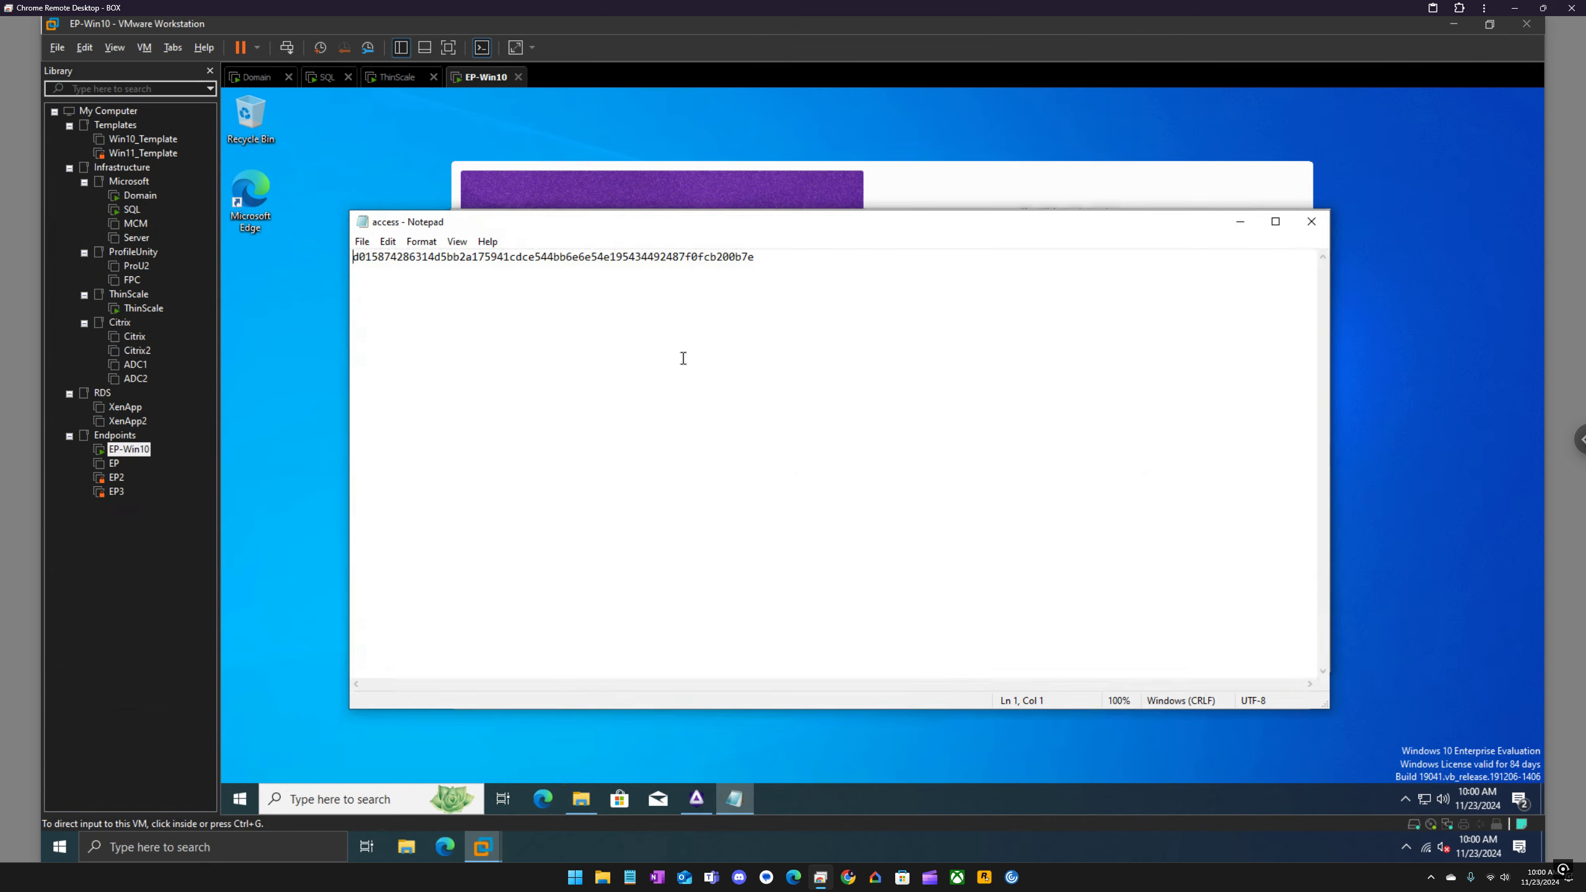
key(ctrl+a)
key(ctrl+c)
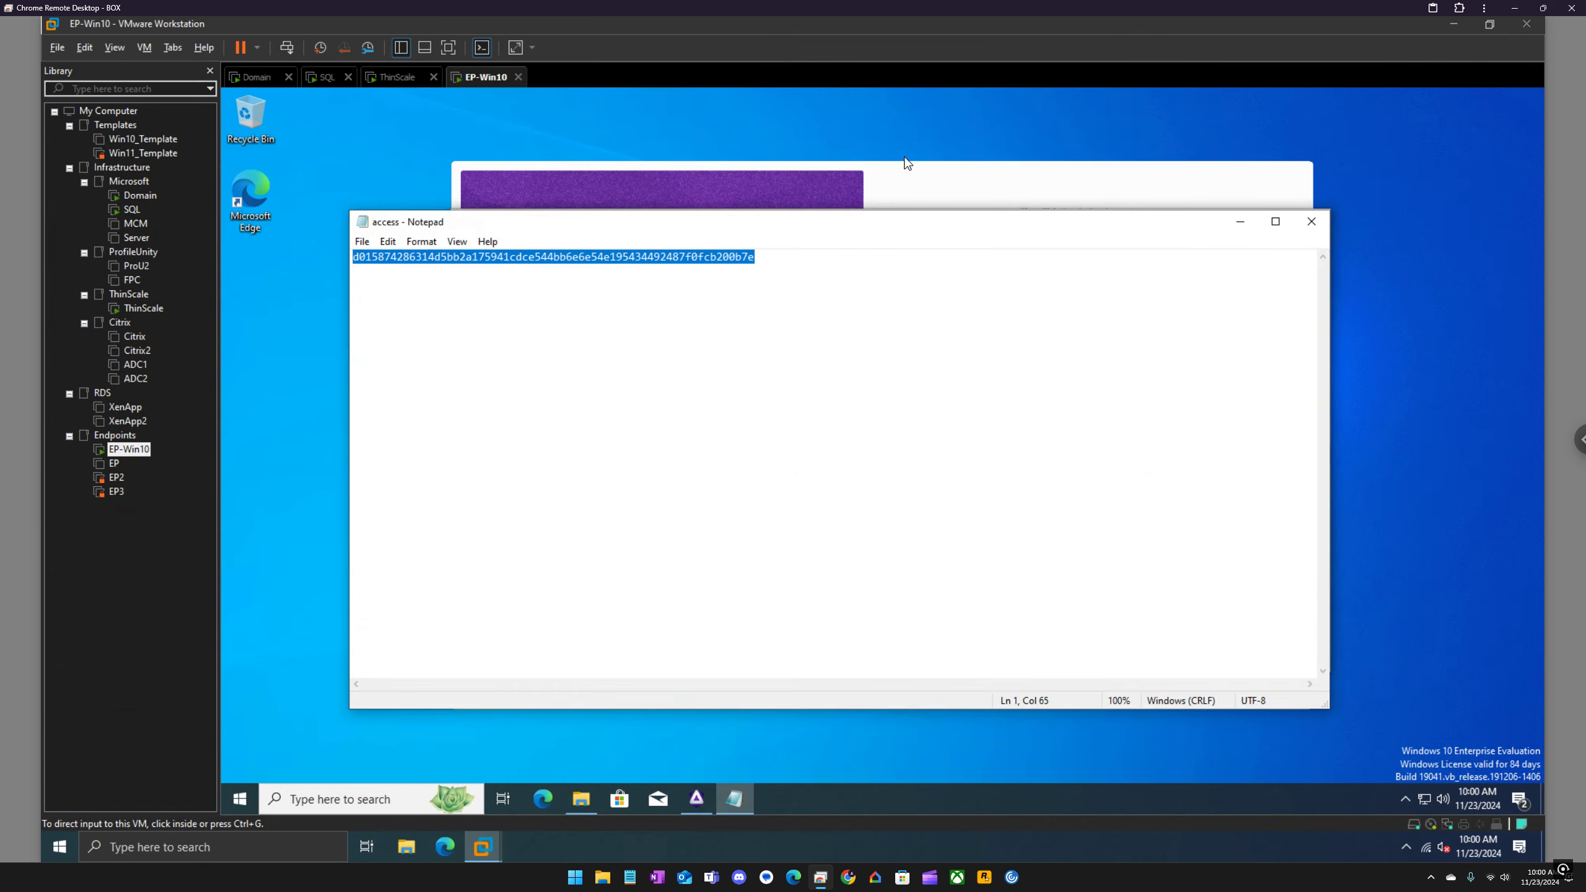
click(959, 179)
click(1003, 507)
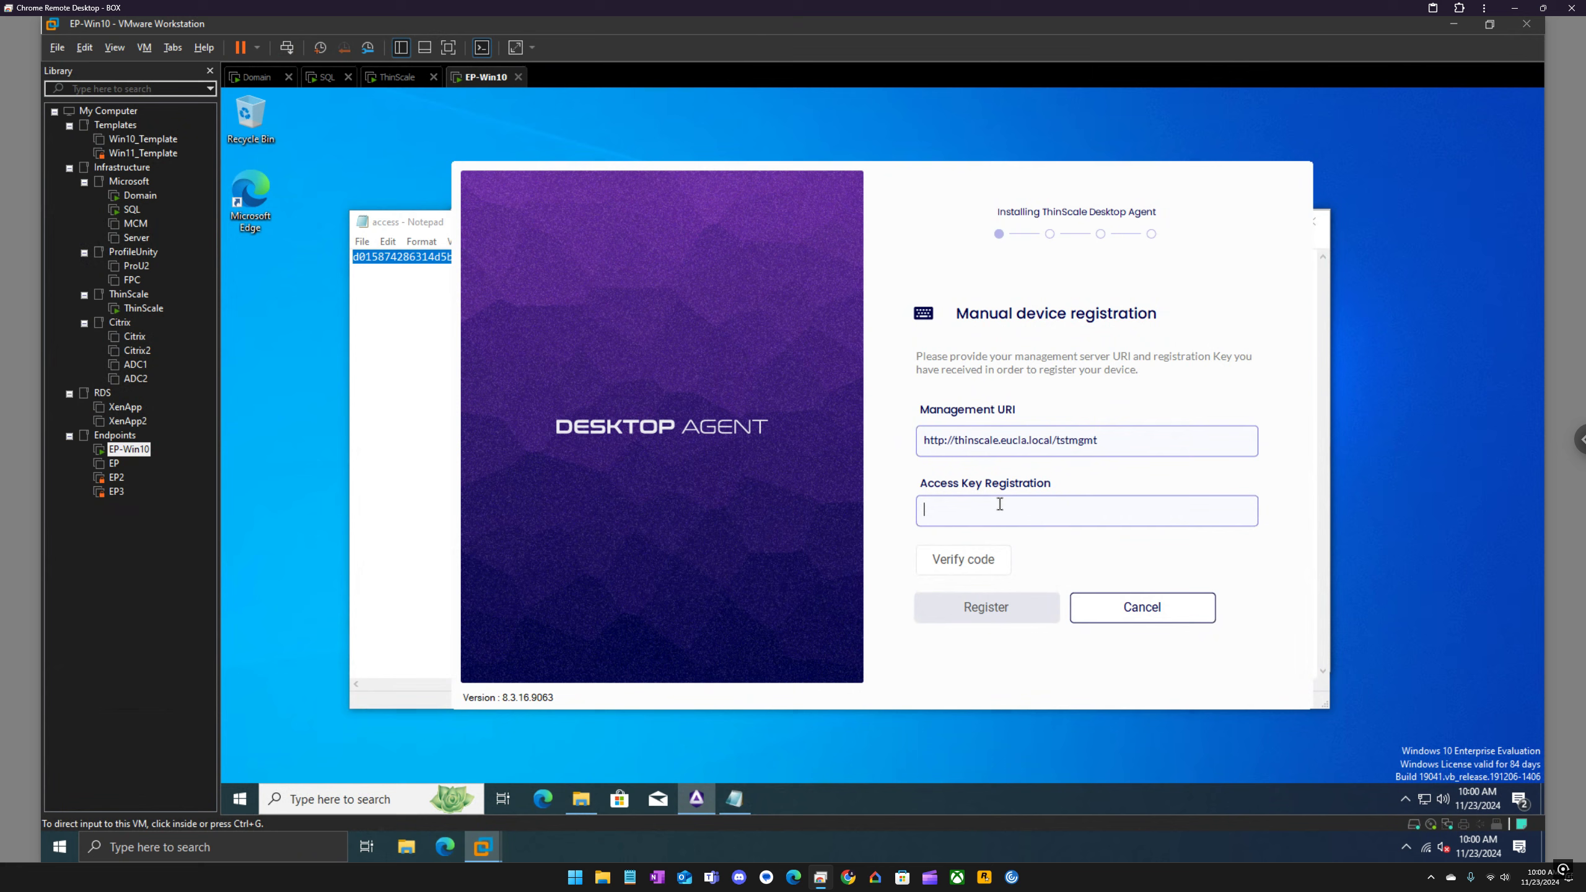
key(ctrl+v)
click(995, 566)
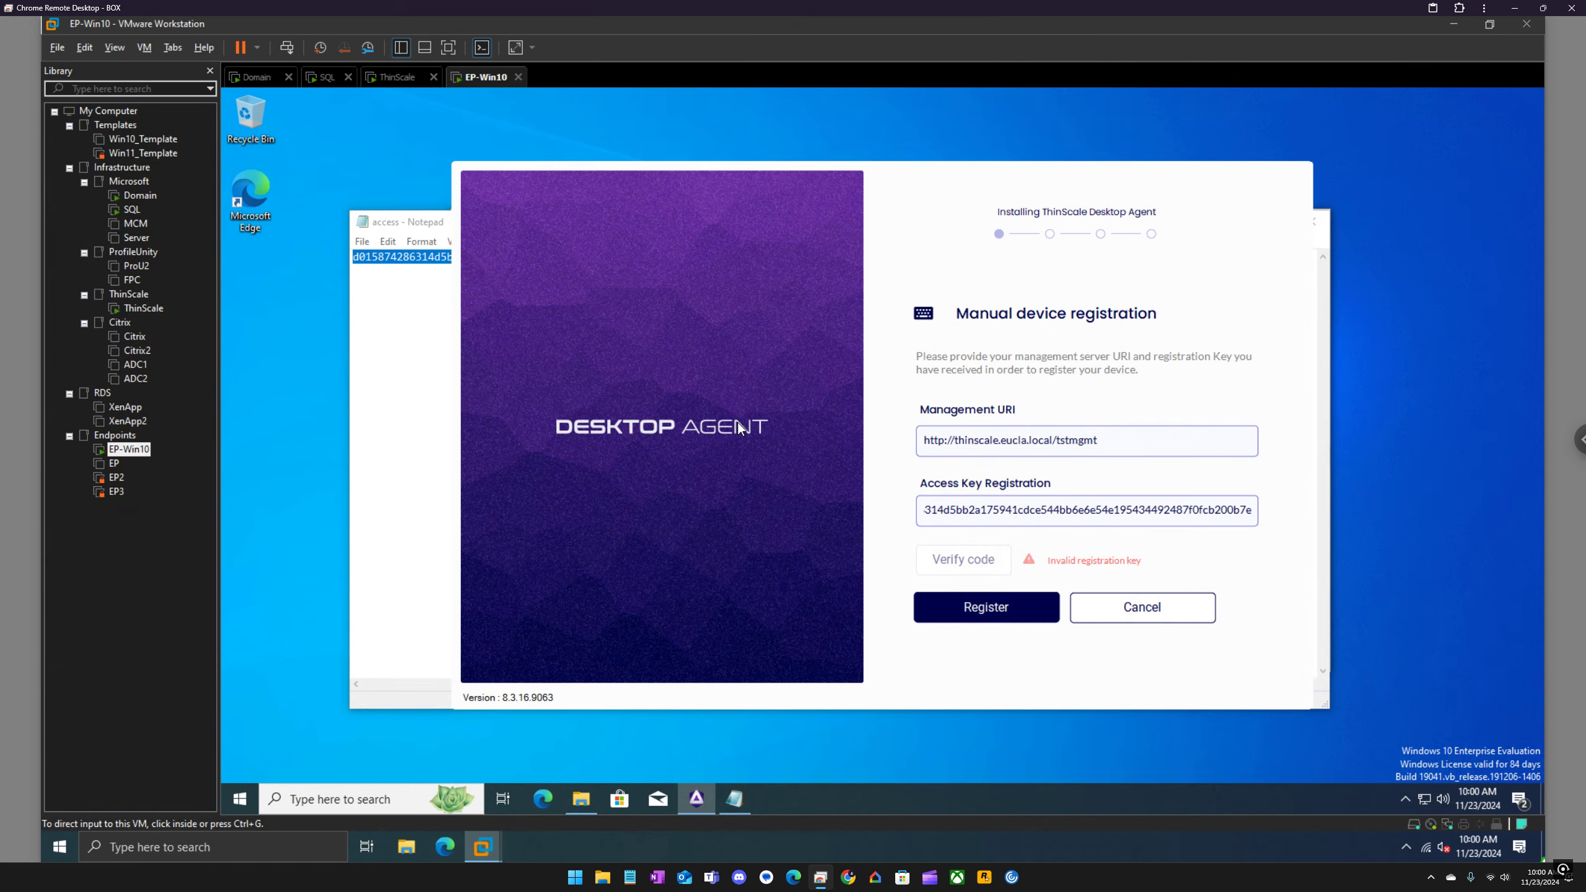
Step: Switch to the ThinScale virtual machine and open ThinScale Management Server Setup to check the configured server URI
click(396, 77)
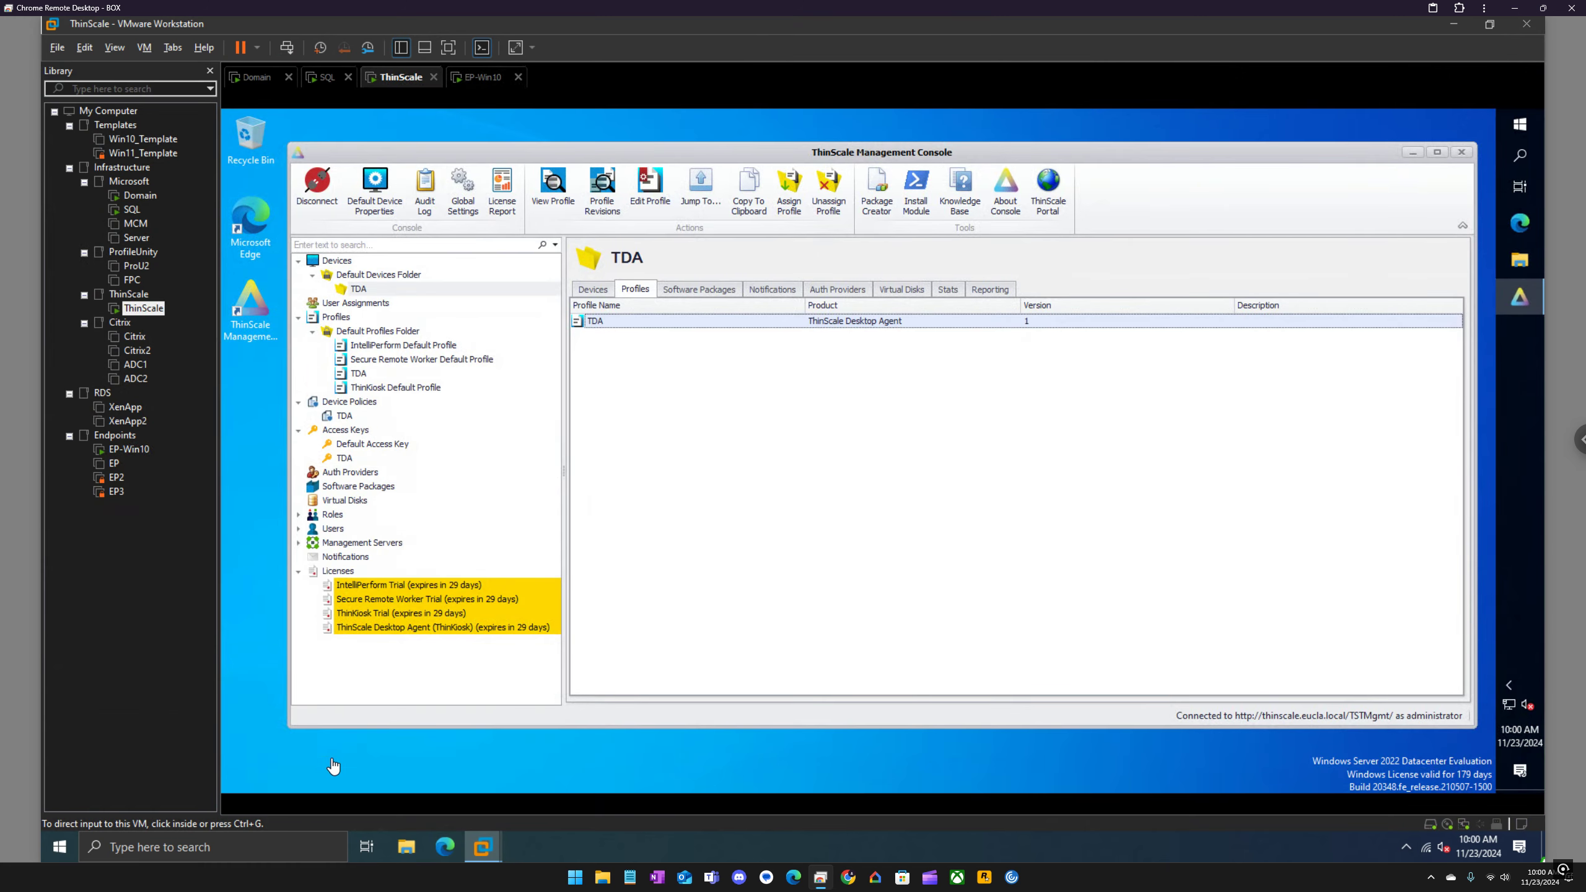
click(1522, 121)
click(1523, 124)
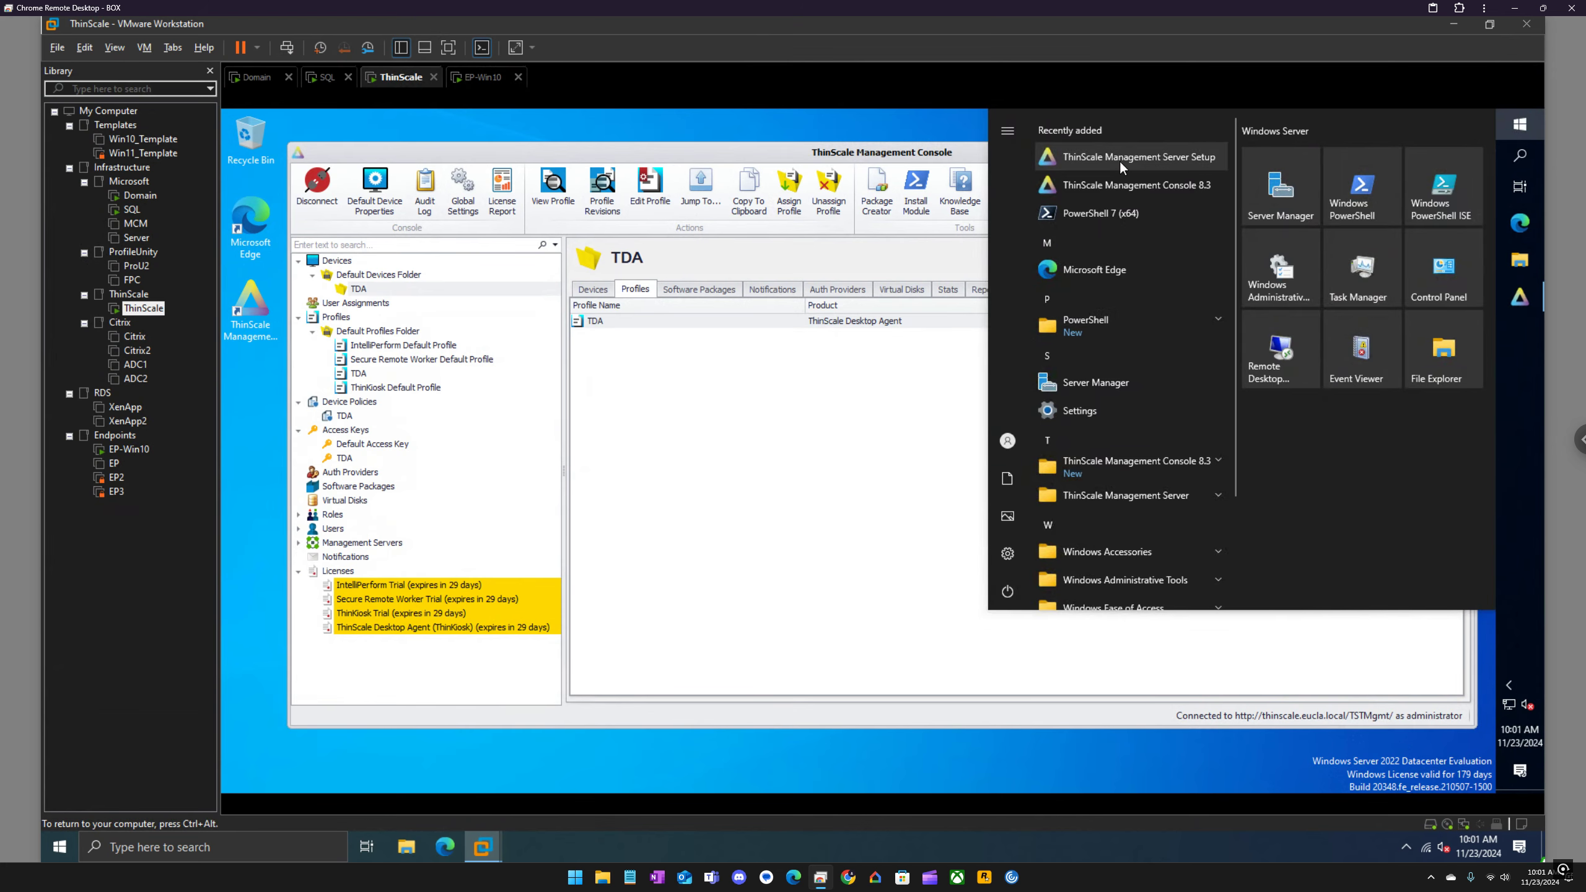
click(1120, 161)
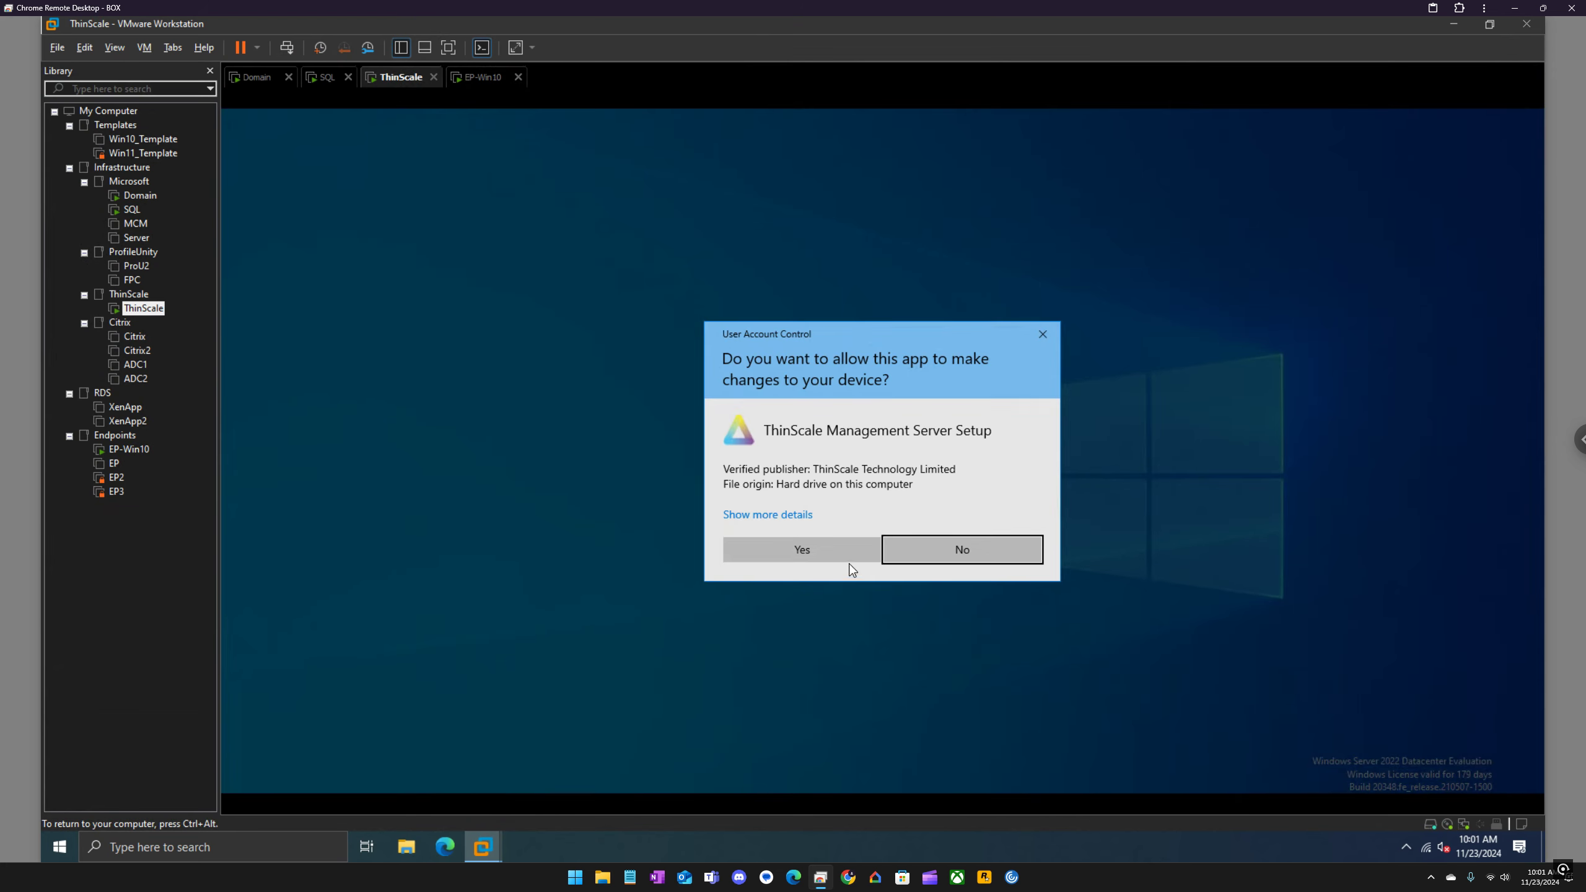
click(850, 553)
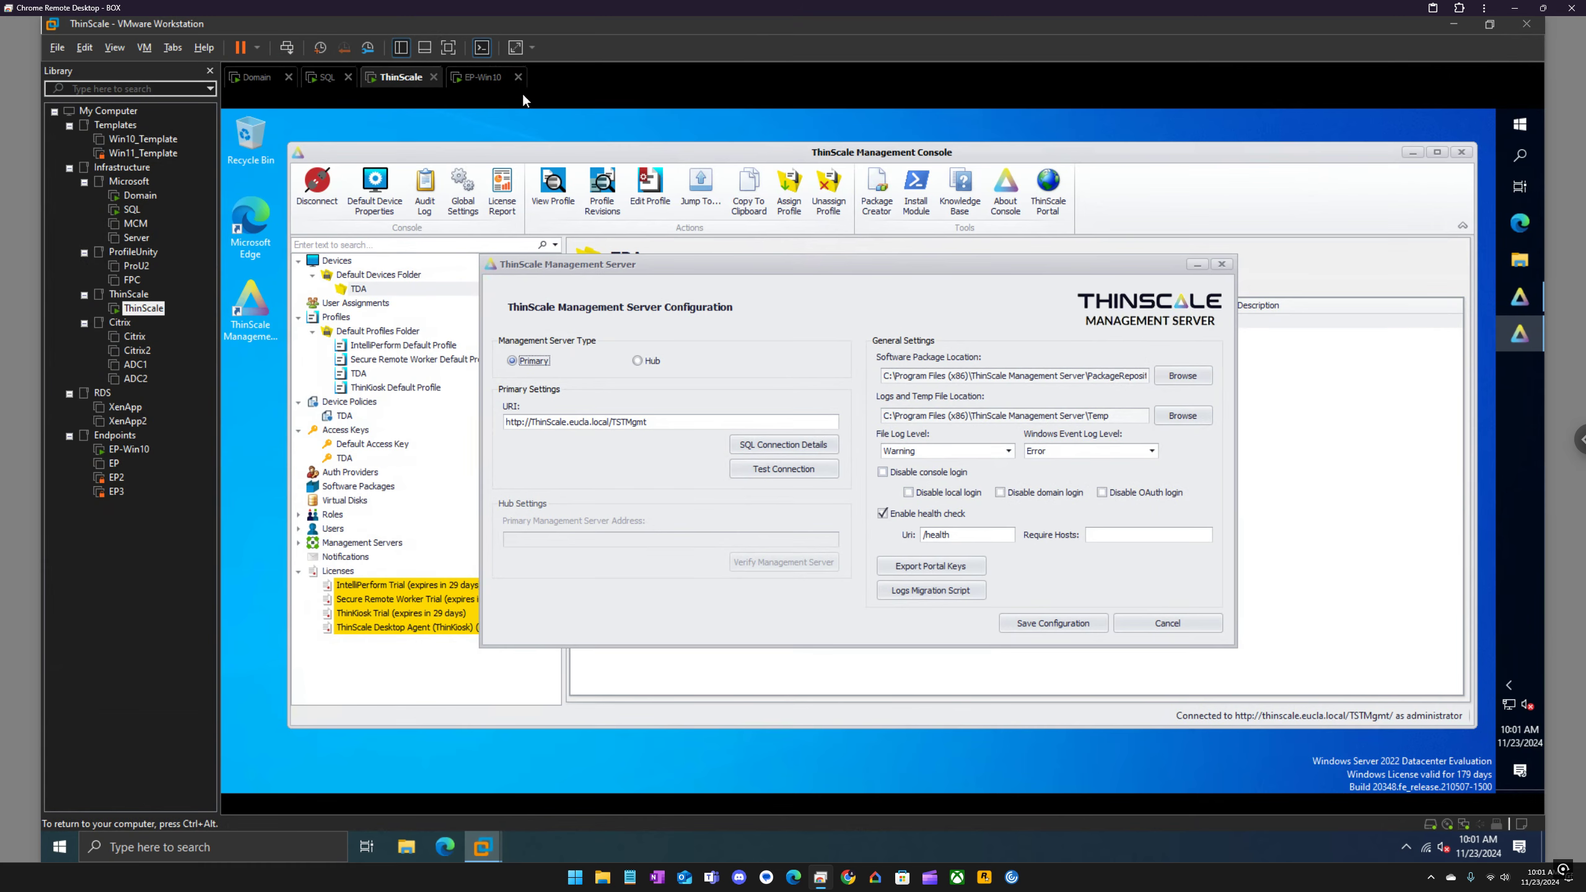
Step: Return to the EP-Win10 virtual machine and open the entered Management URI in Microsoft Edge to check that the server is reachable
click(490, 78)
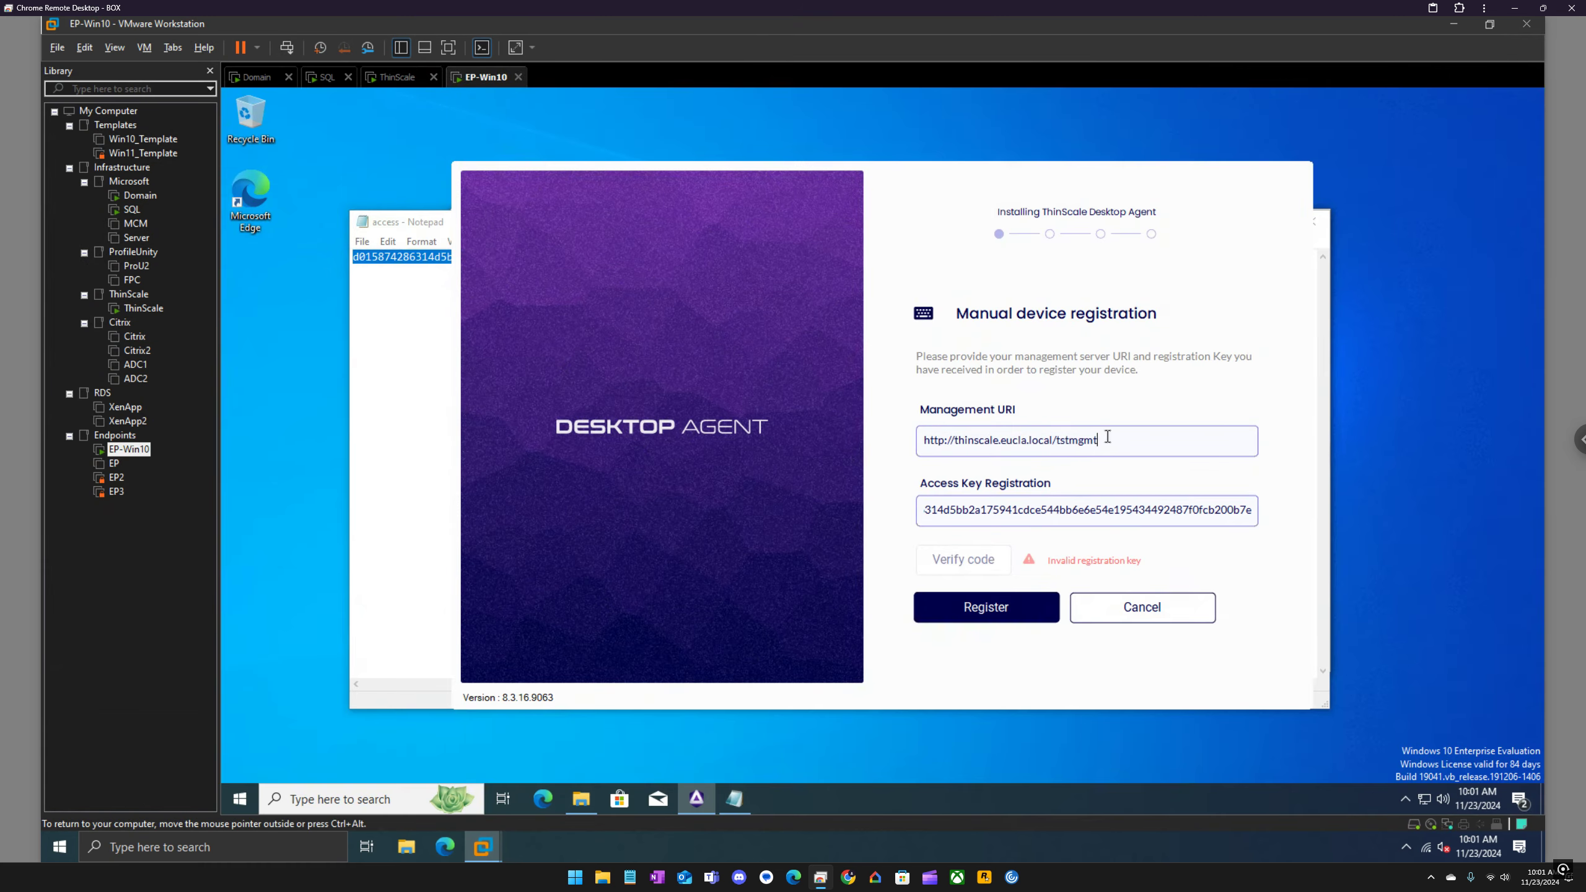
drag(1107, 437, 910, 437)
key(ctrl+c)
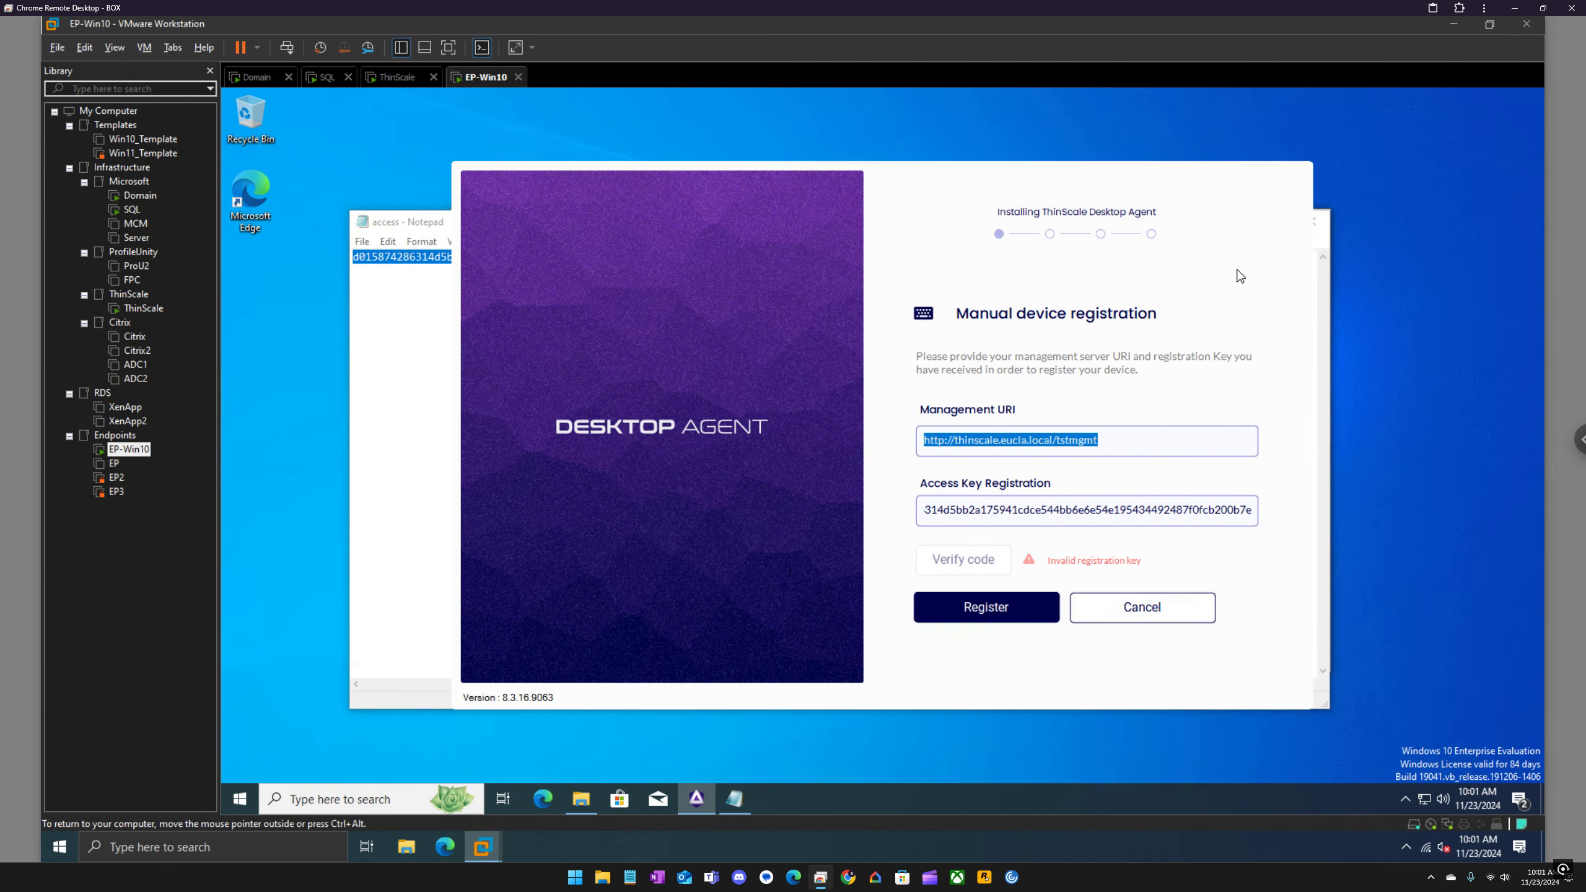
click(543, 799)
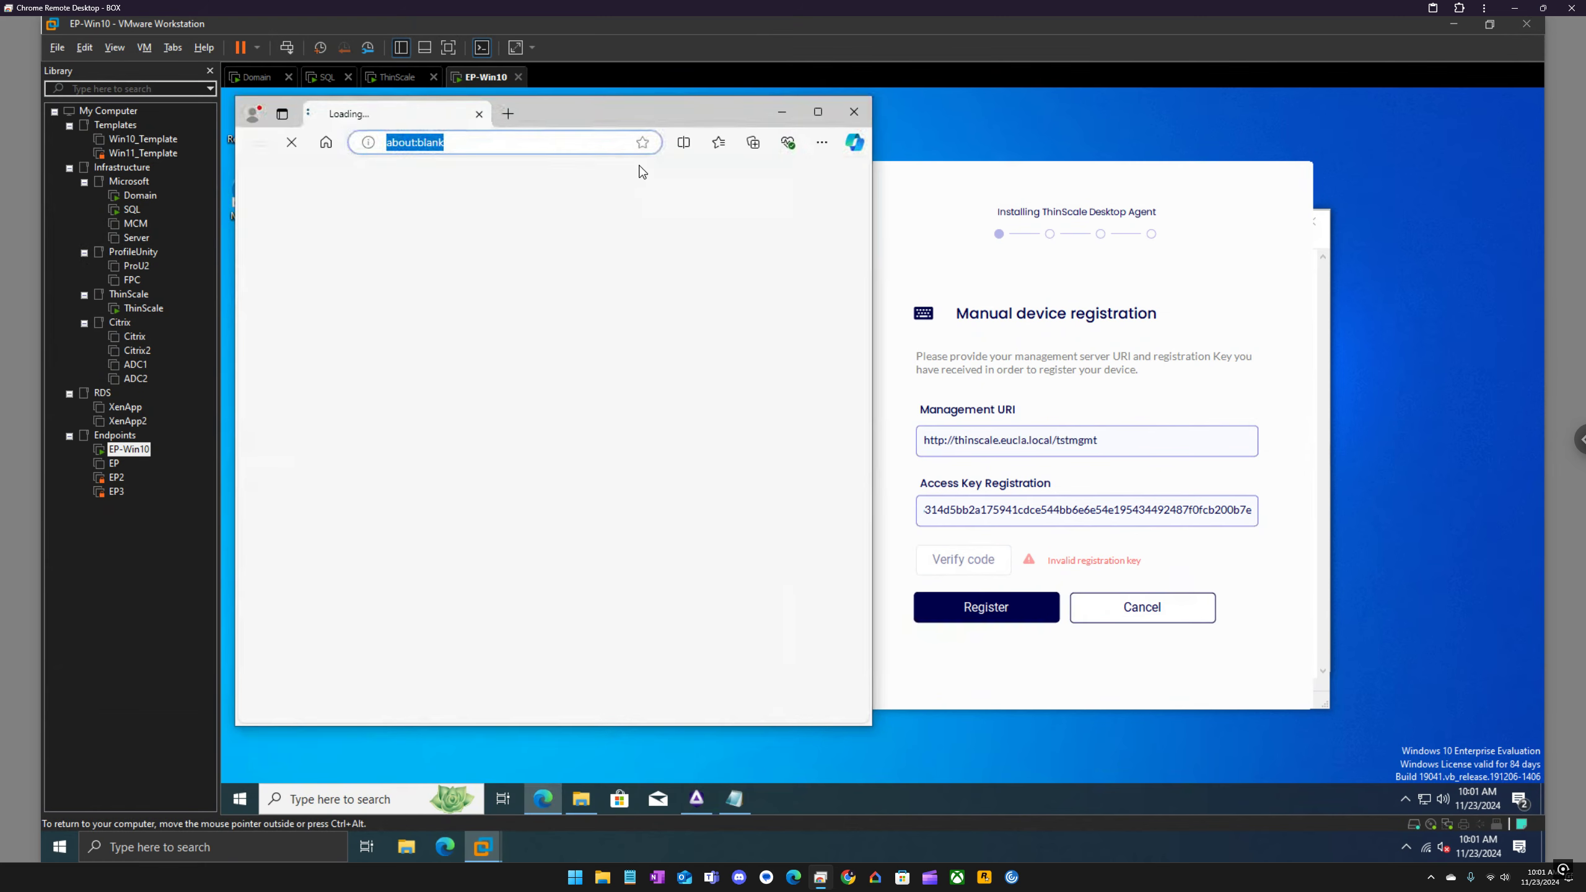
key(ctrl+v)
key(Return)
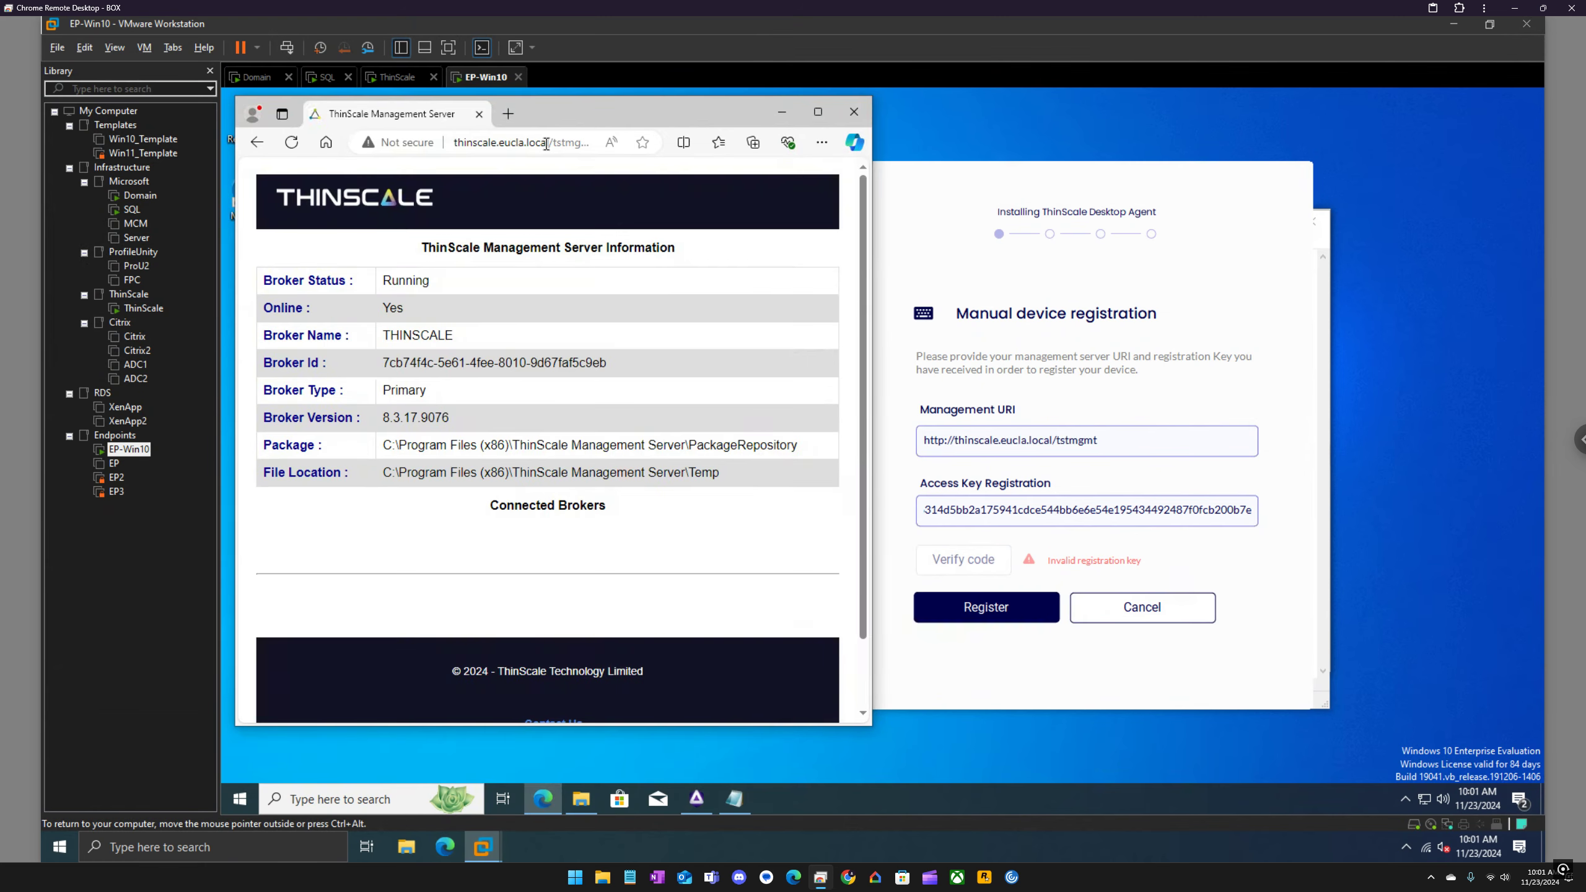
Step: Return to the ThinScale virtual machine, close the server configuration, and copy the new device registration key from the TDA access key
click(858, 110)
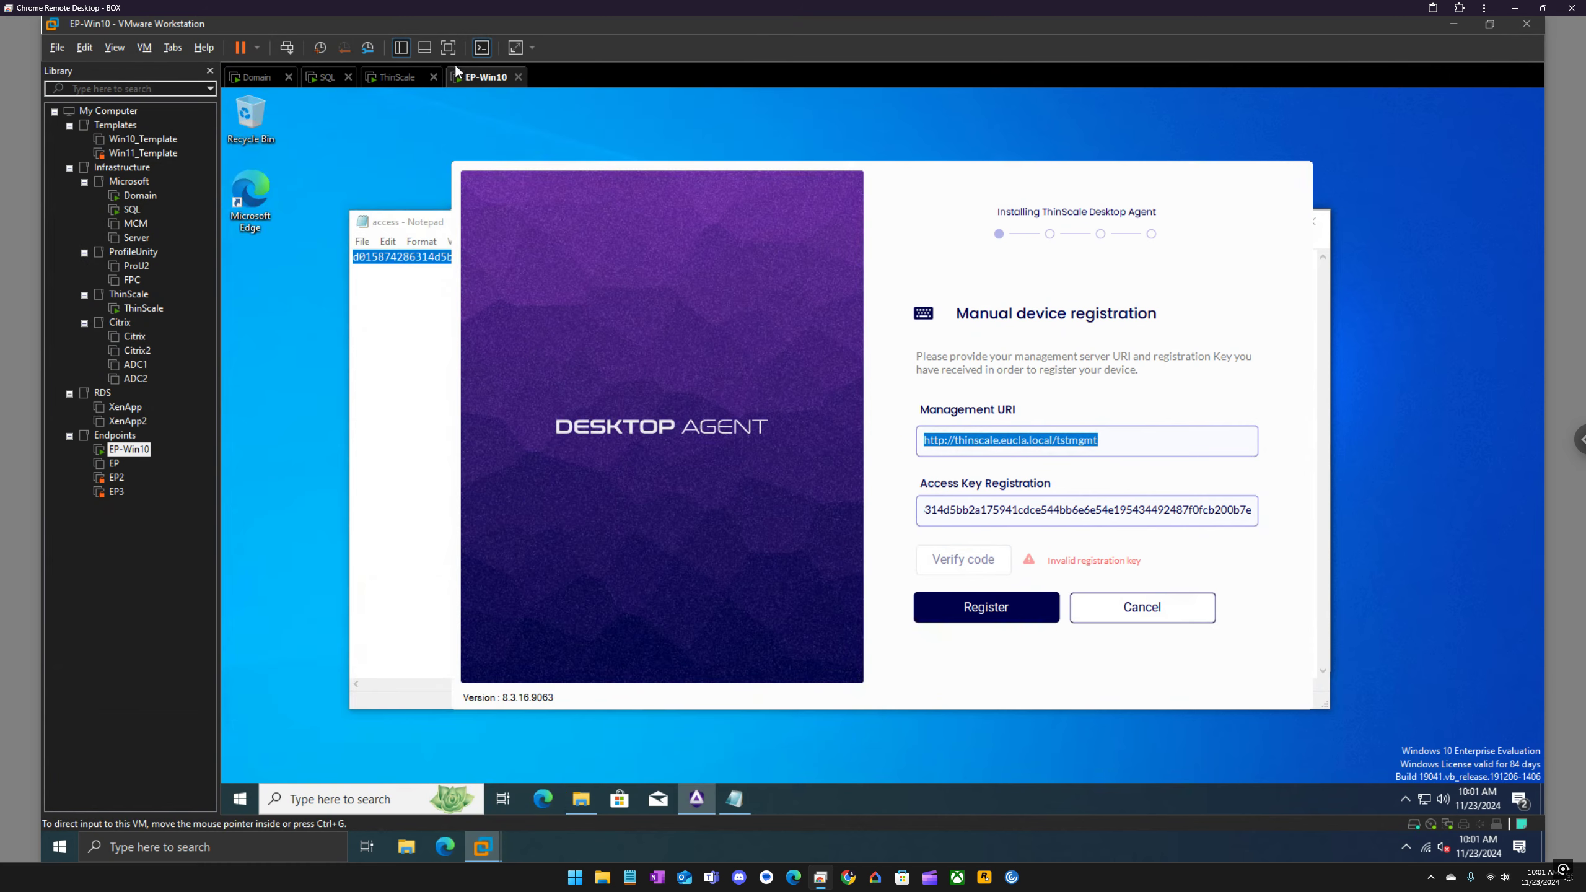
click(407, 86)
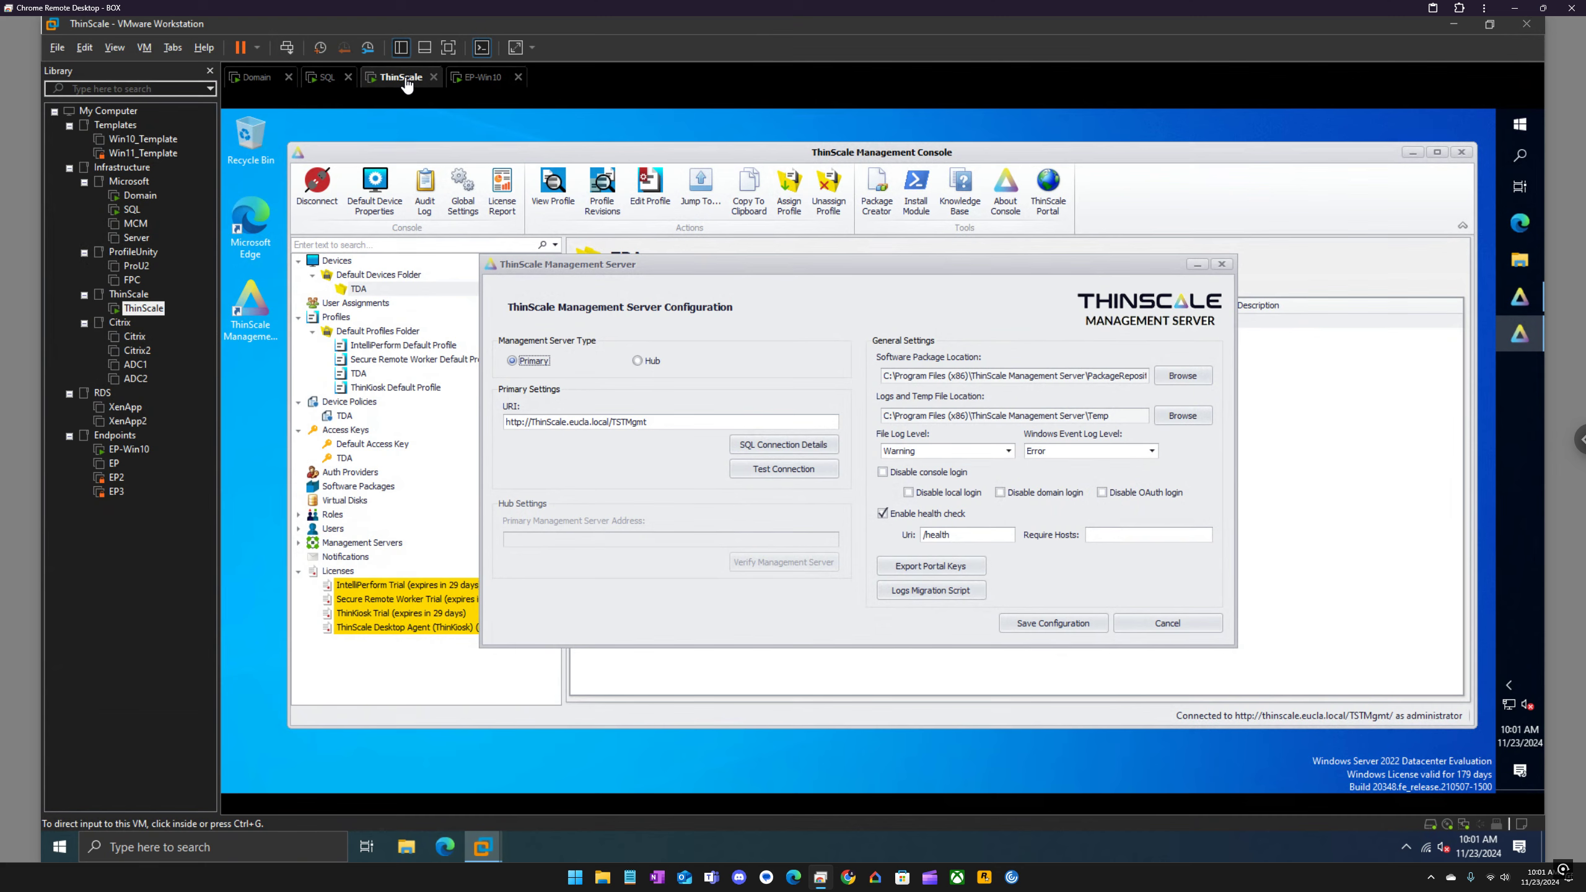
click(1221, 265)
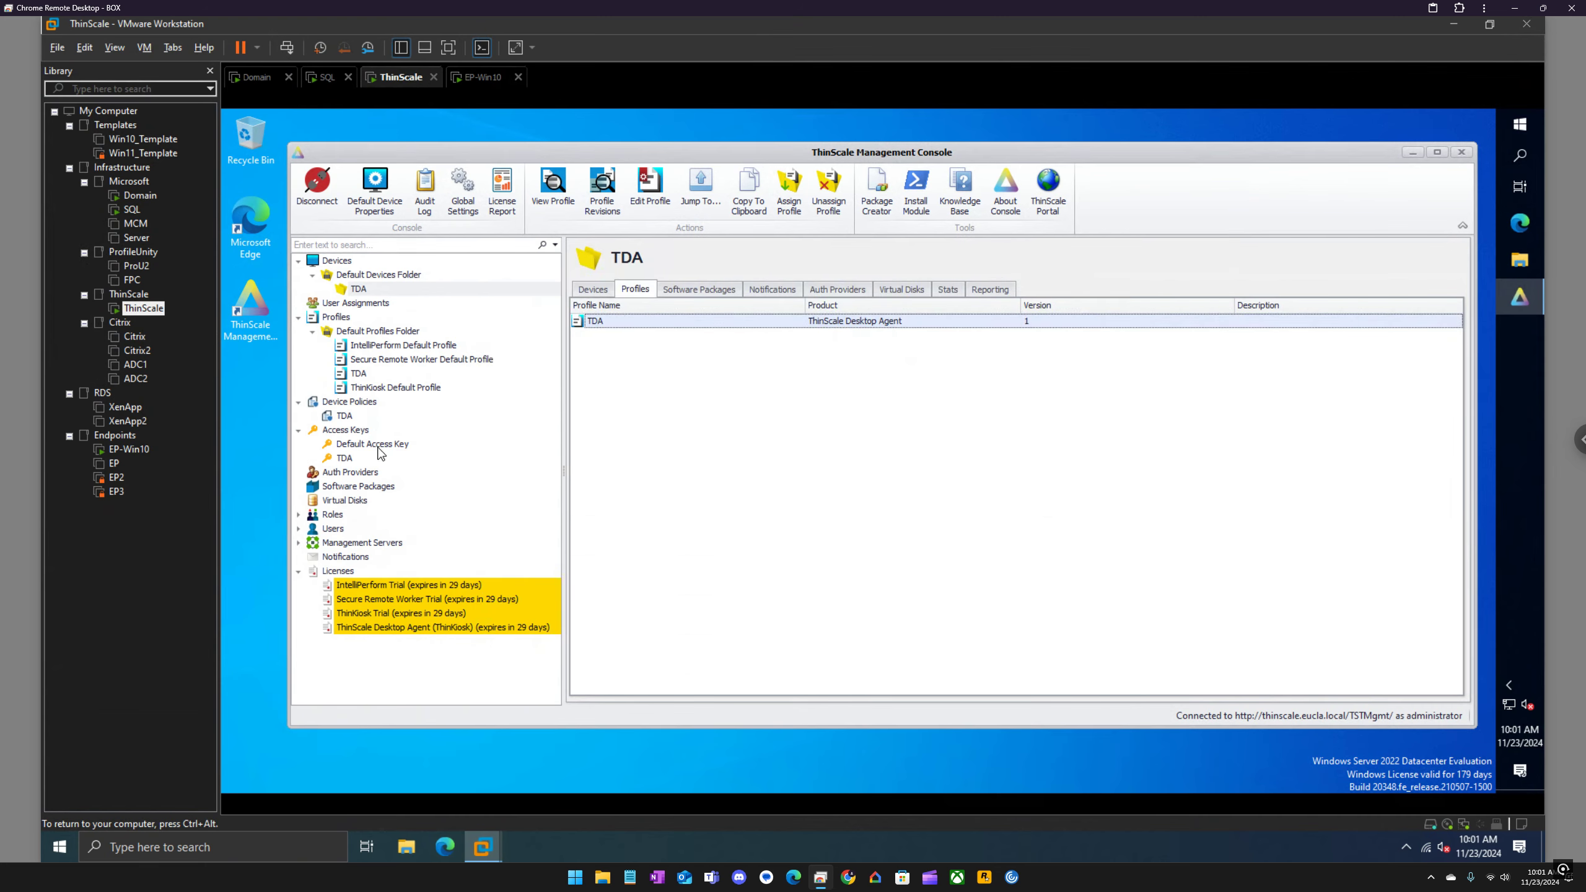
click(344, 458)
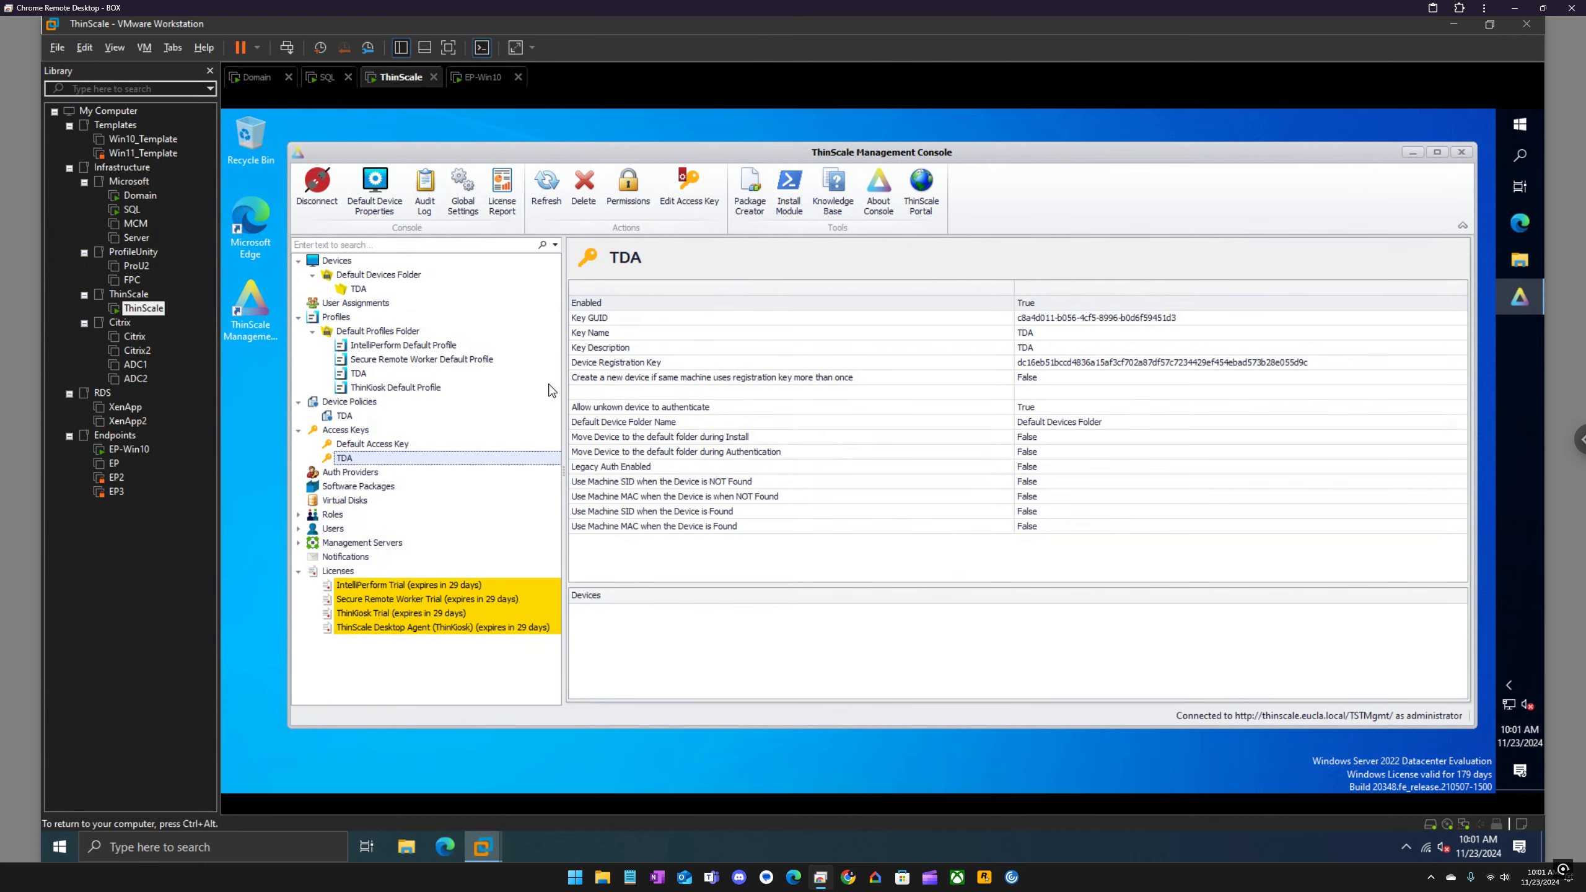
right_click(373, 460)
click(422, 466)
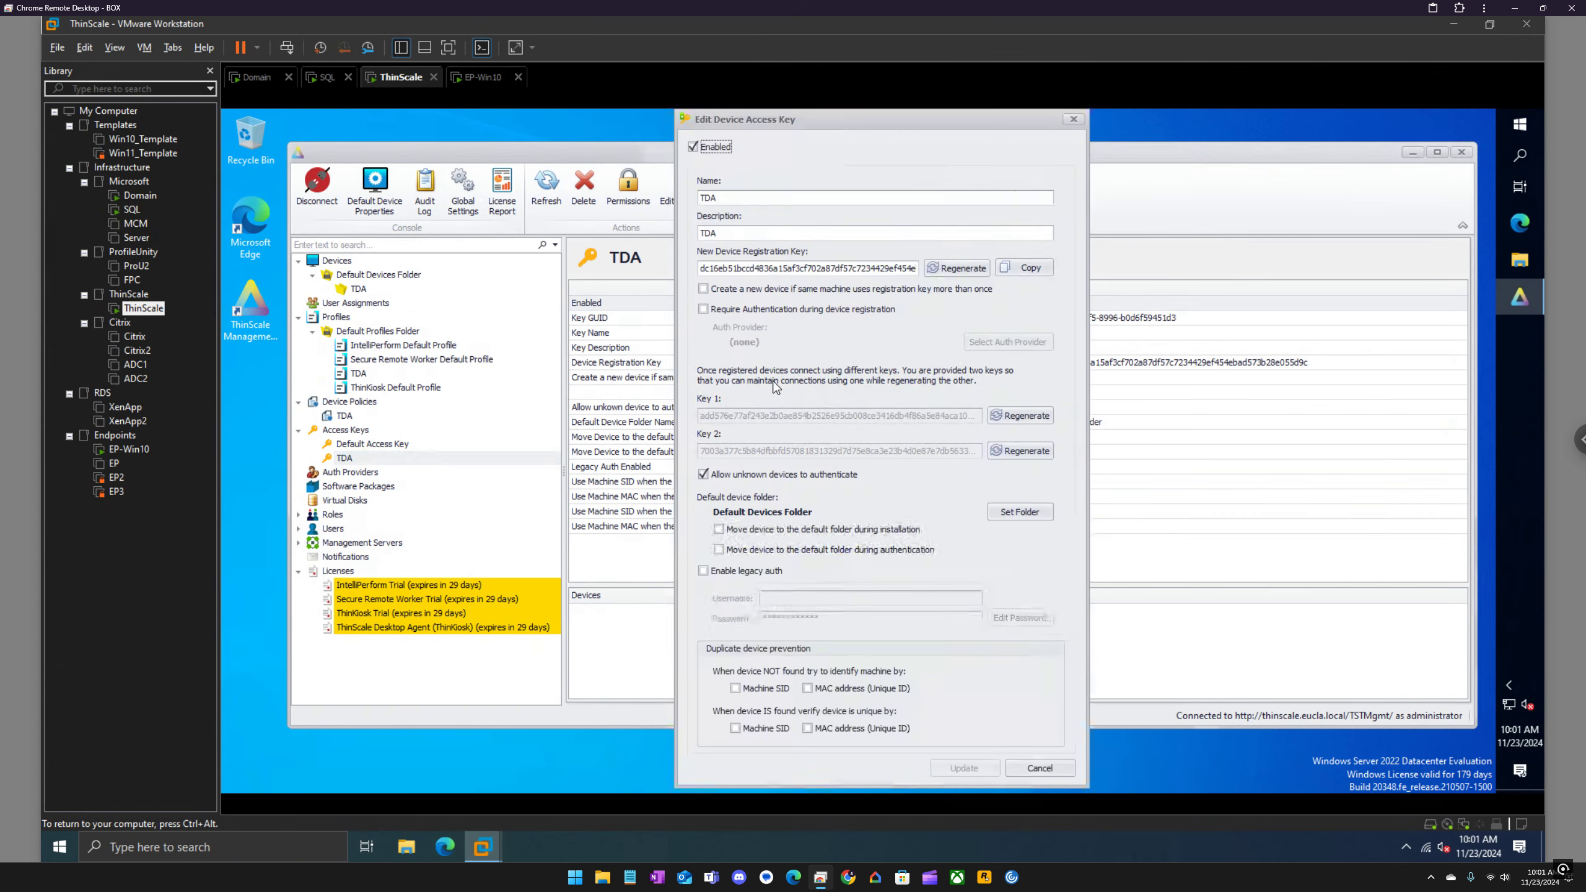
click(1030, 267)
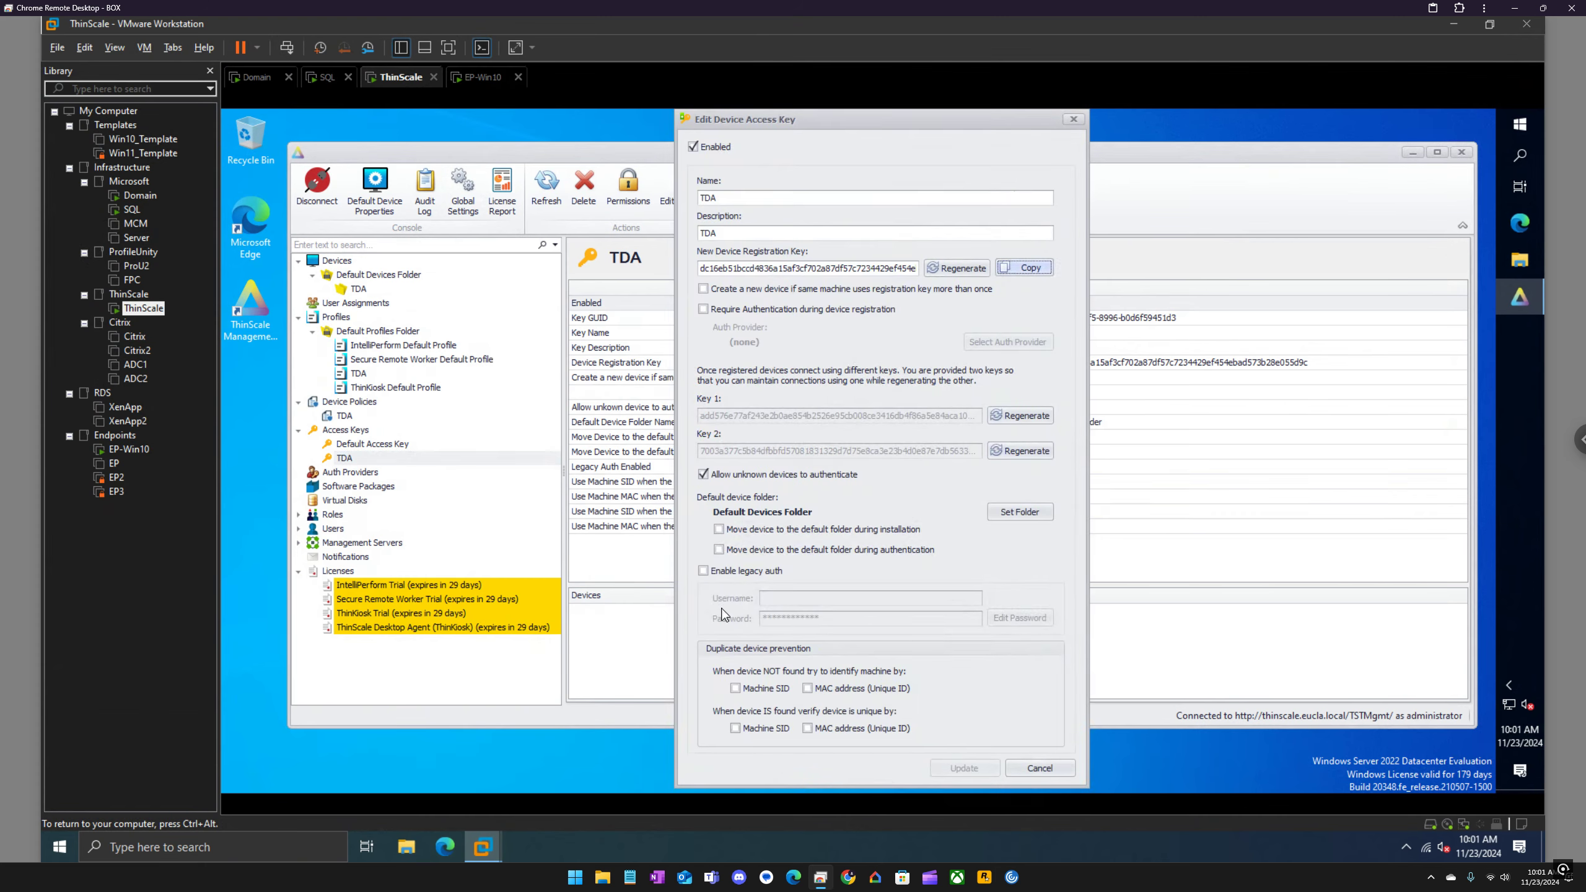
Step: Replace the contents of the shared access text file with the copied device registration key and save it
click(1520, 259)
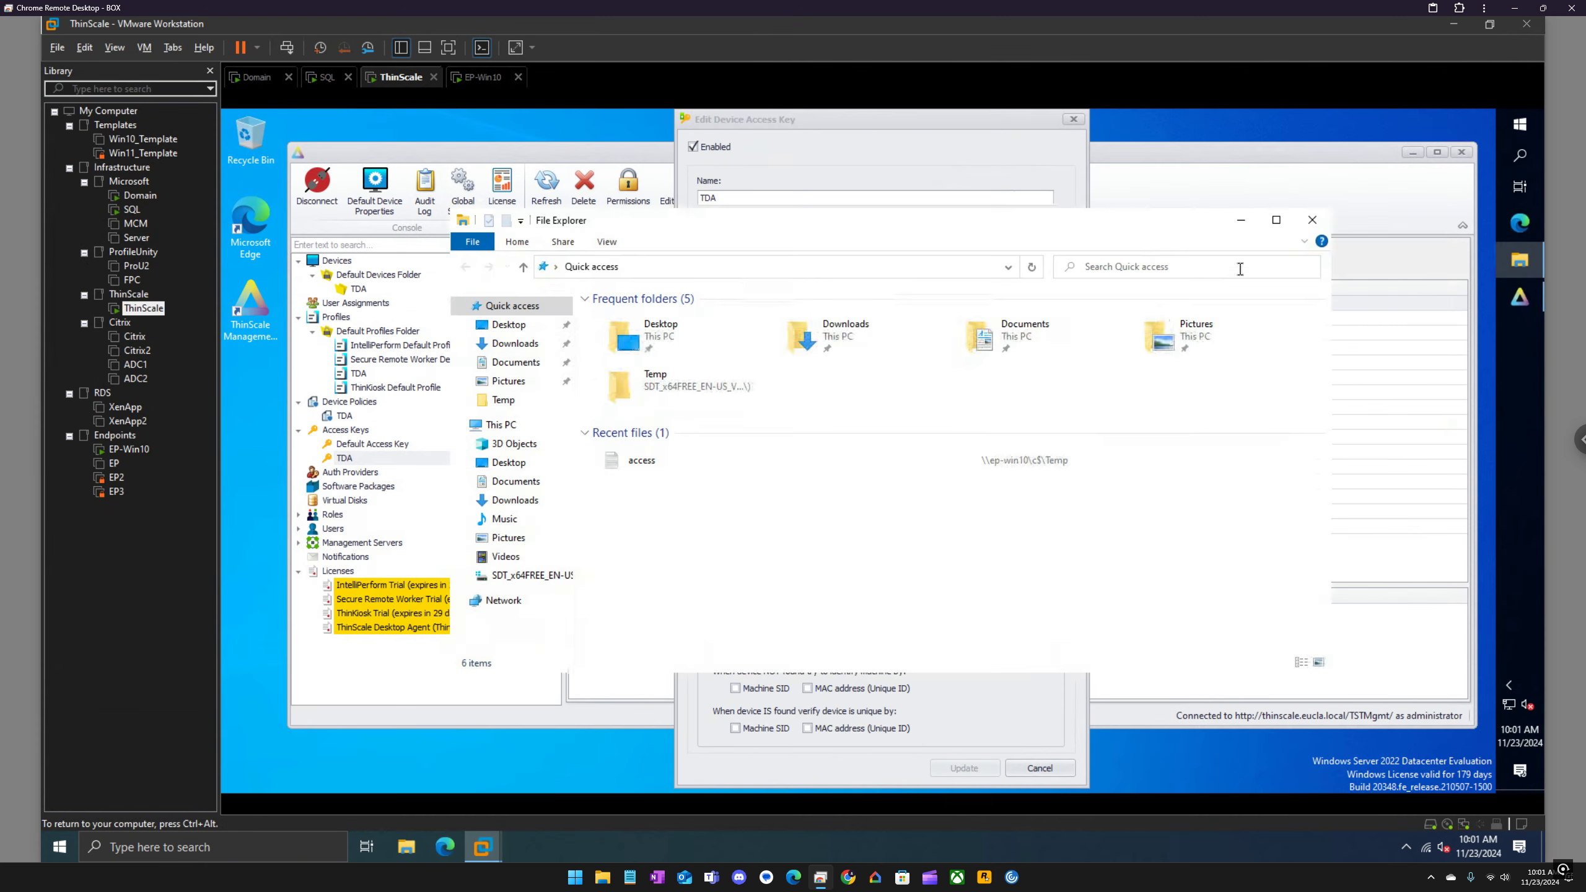
double_click(634, 462)
drag(690, 201, 258, 194)
key(BackSpace)
key(ctrl+v)
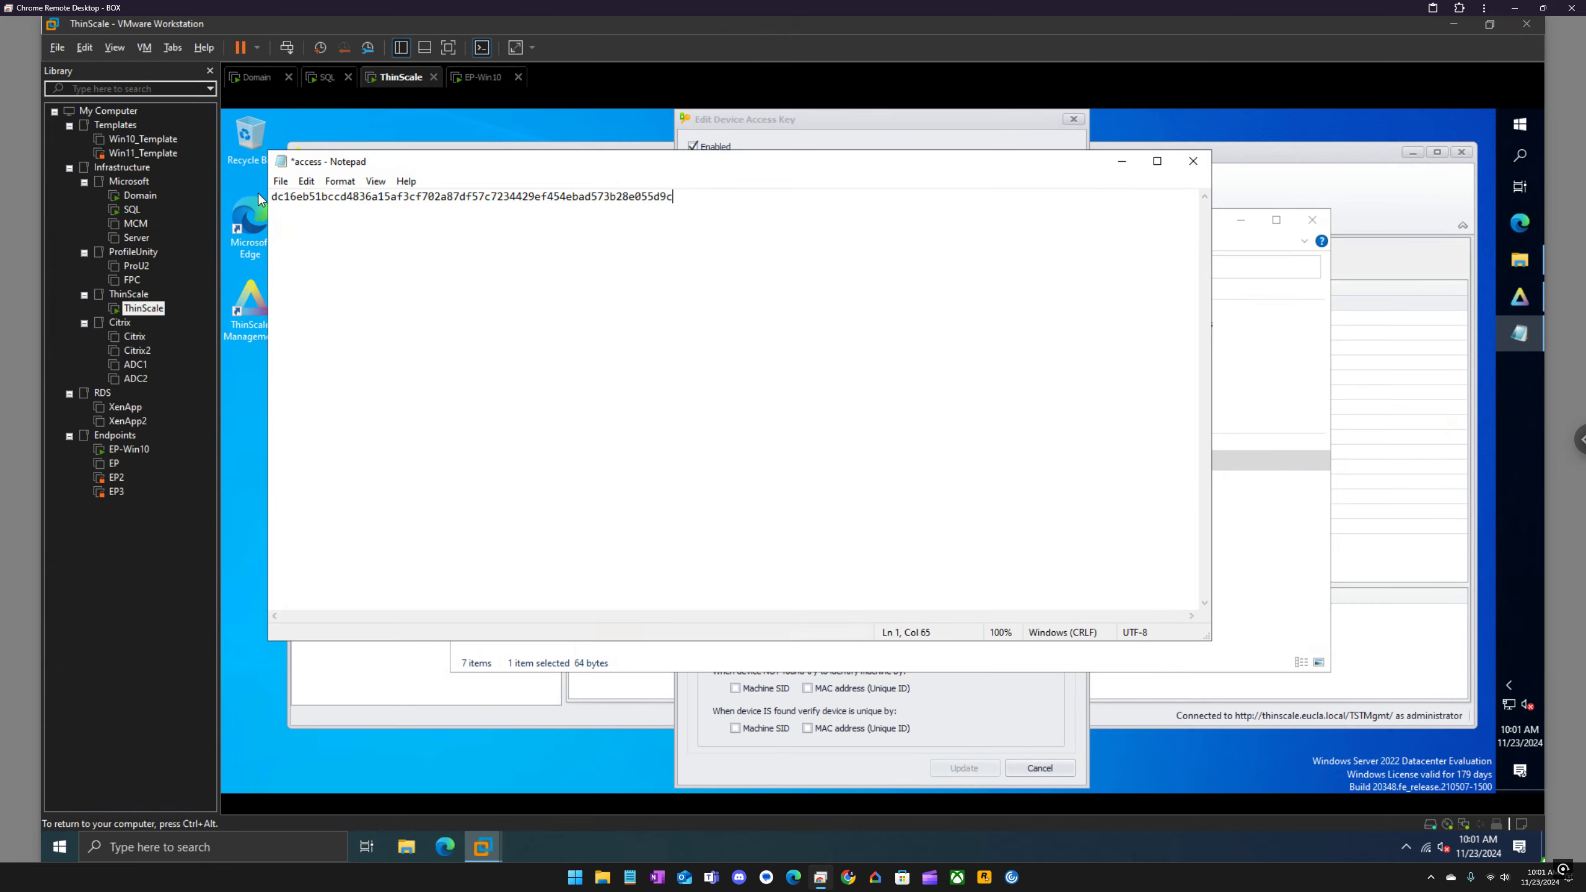
click(280, 181)
click(305, 250)
Step: Switch to the EP-Win10 virtual machine, reopen the access text file to load its updated contents, and select the whole key for copying
click(475, 78)
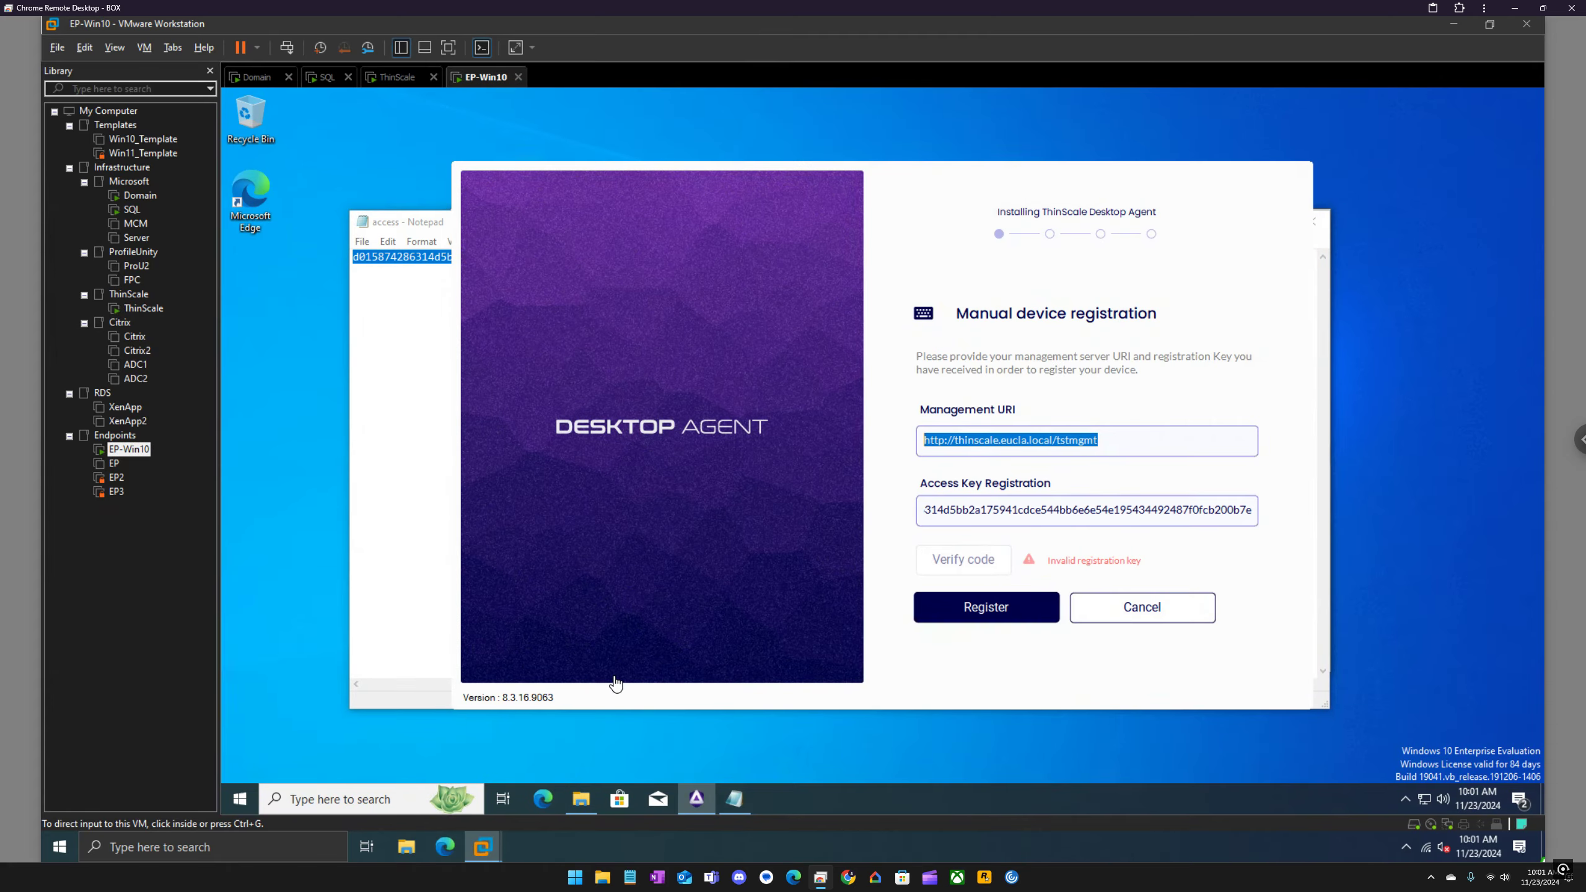
click(405, 438)
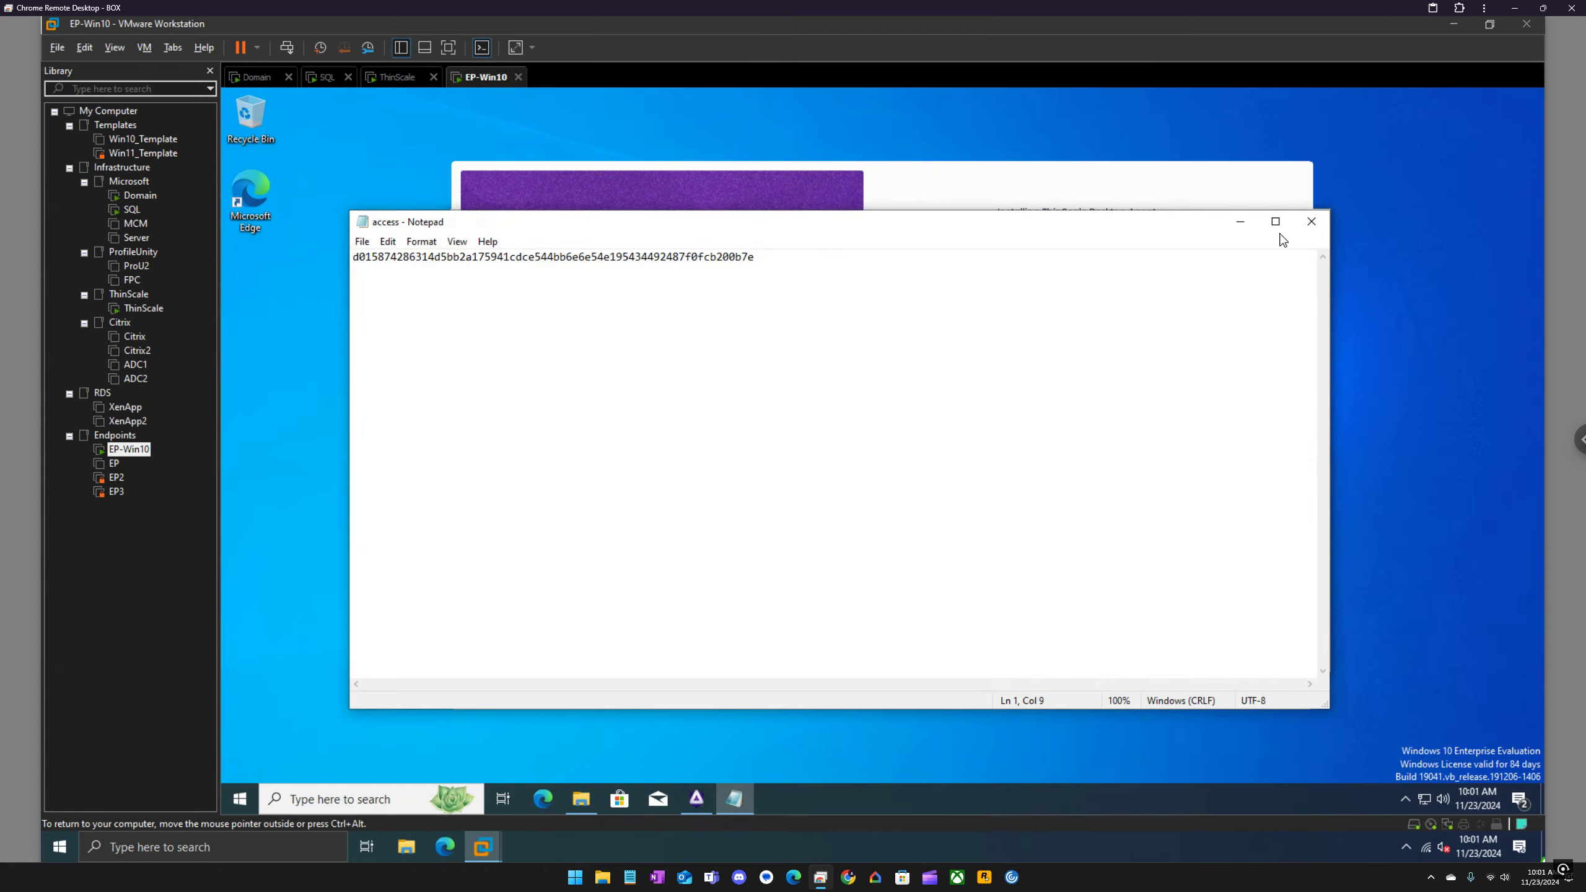
click(1312, 221)
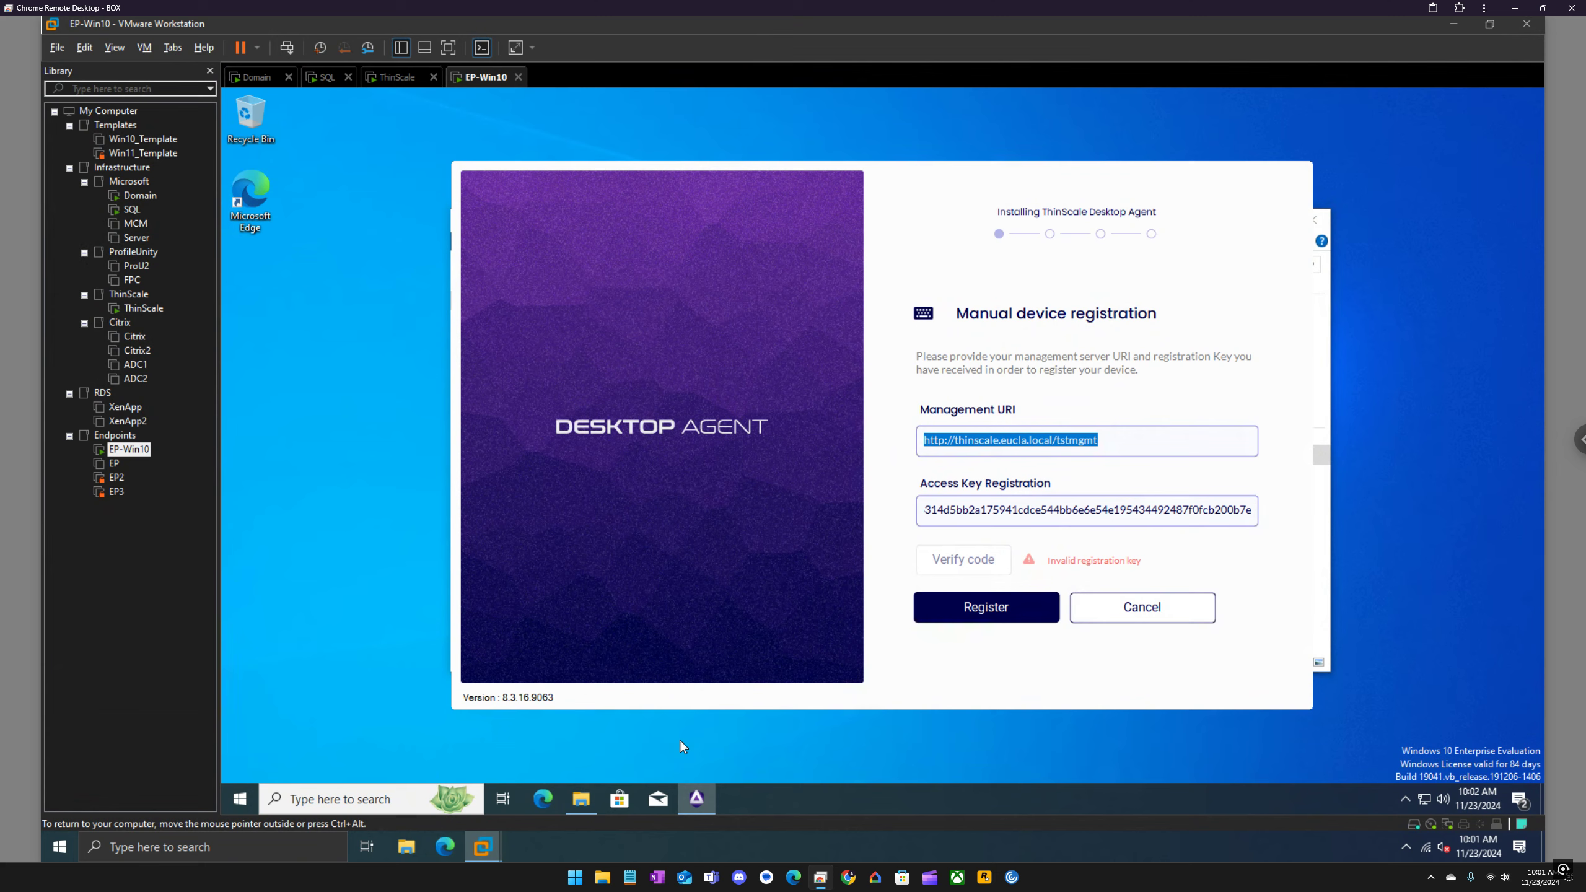
click(580, 799)
double_click(650, 455)
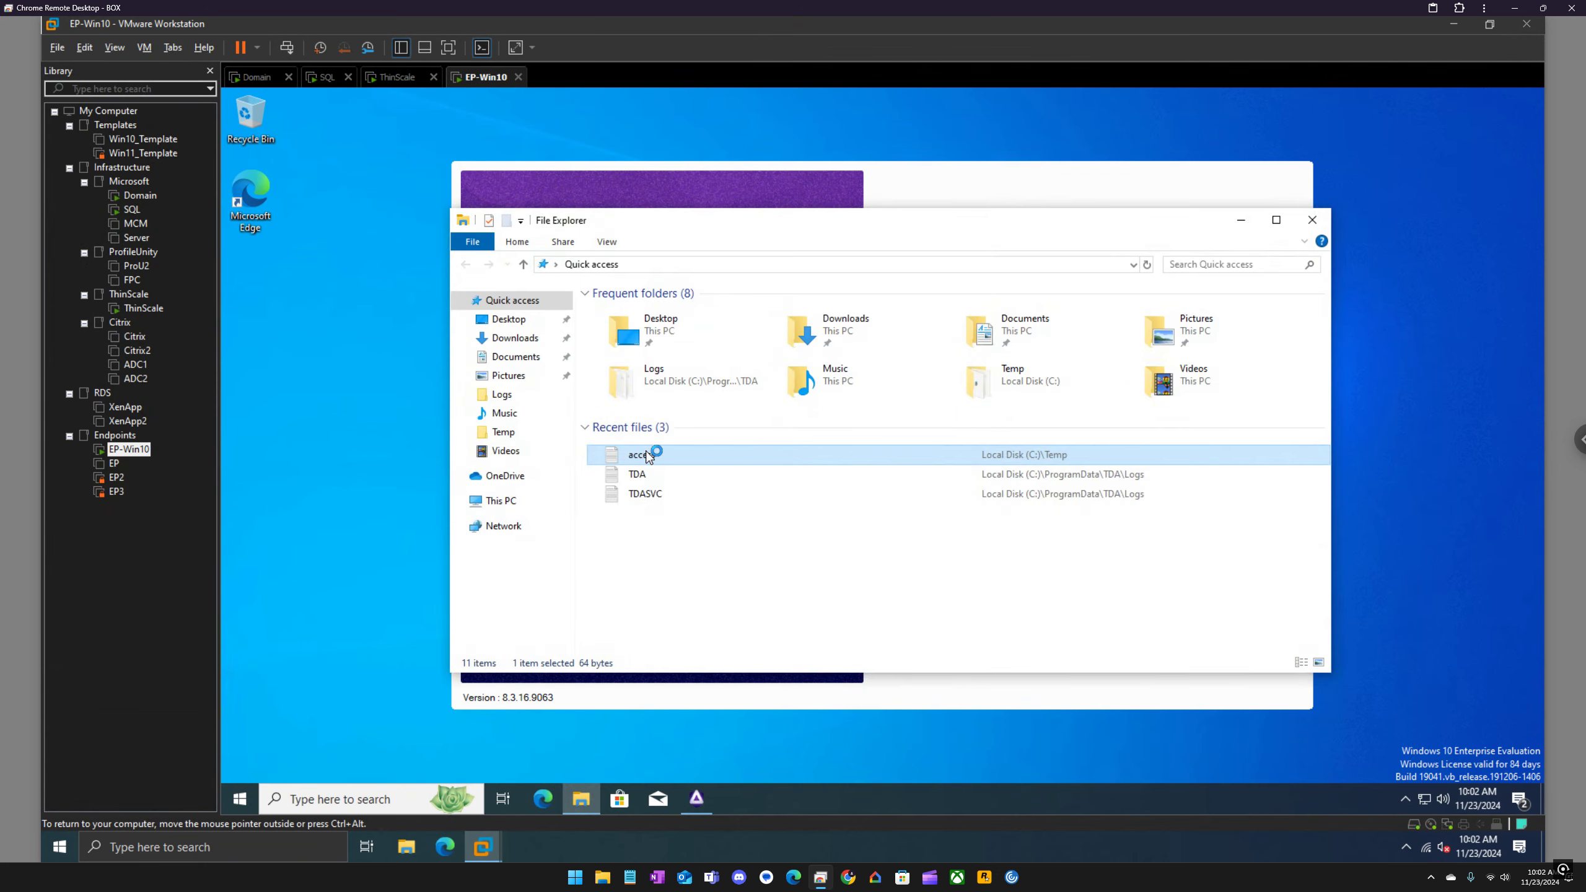
click(660, 348)
key(ctrl+a)
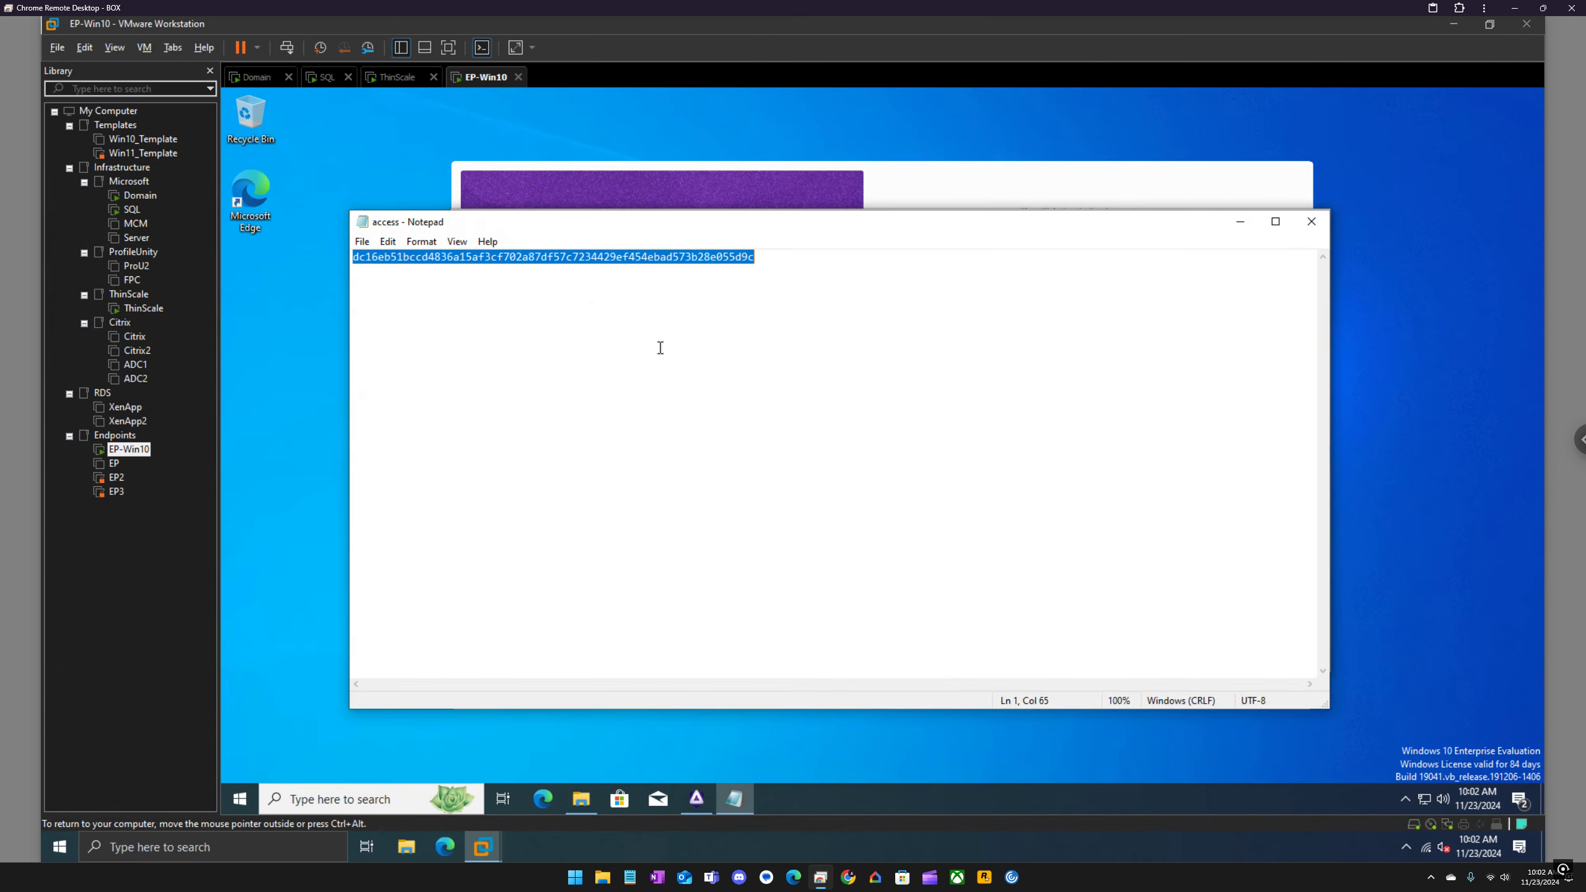
Step: Replace the Access Key Registration value with the copied device registration key and verify the code
click(939, 196)
click(1007, 514)
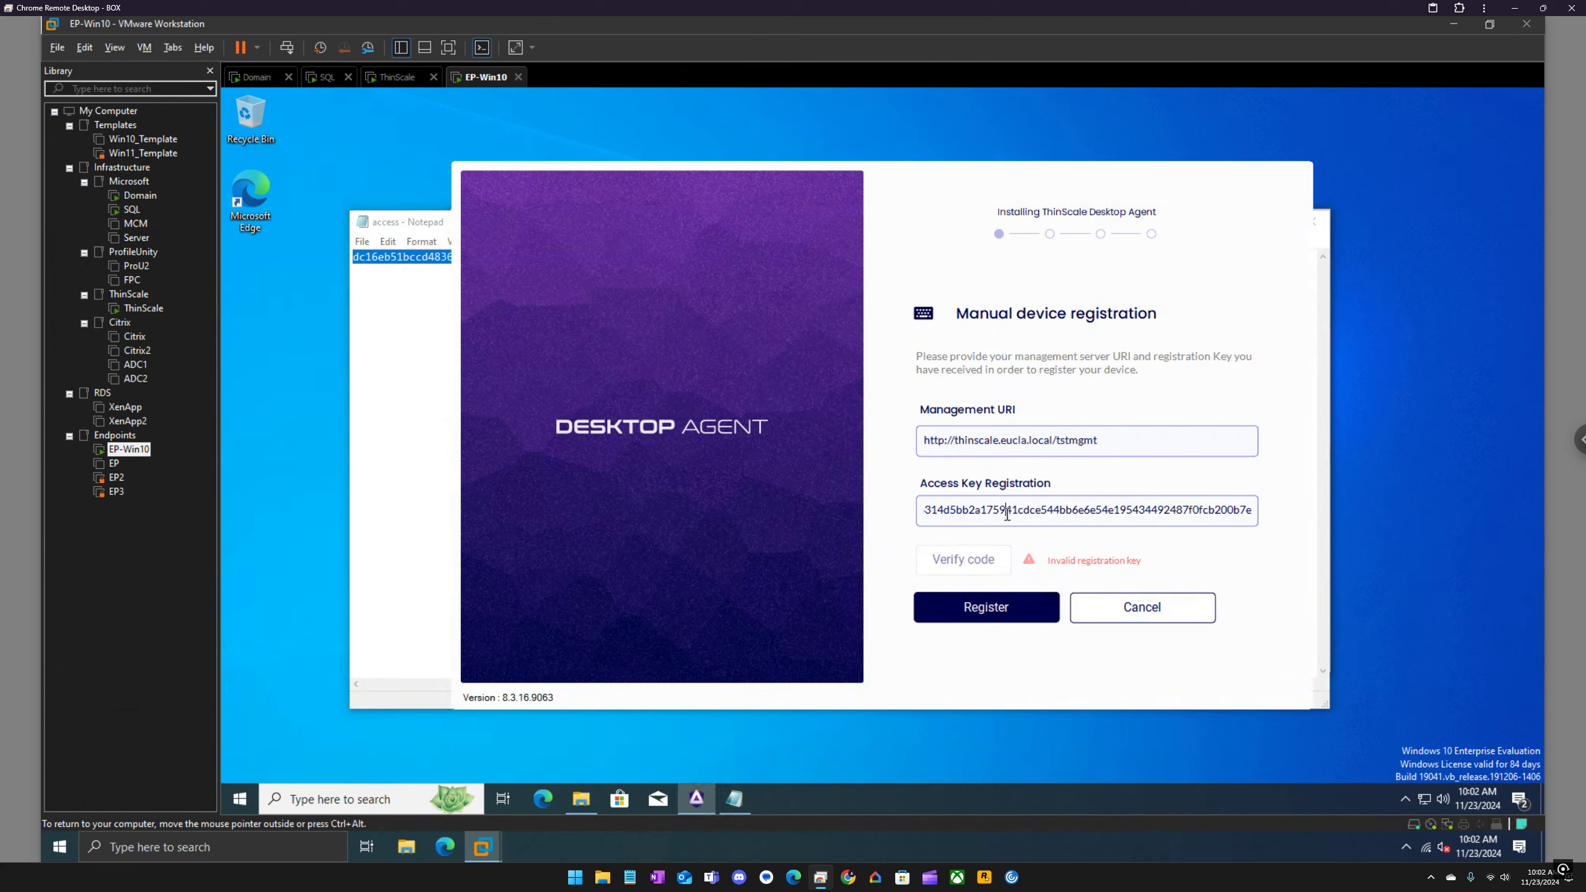
key(ctrl+a)
key(ctrl+v)
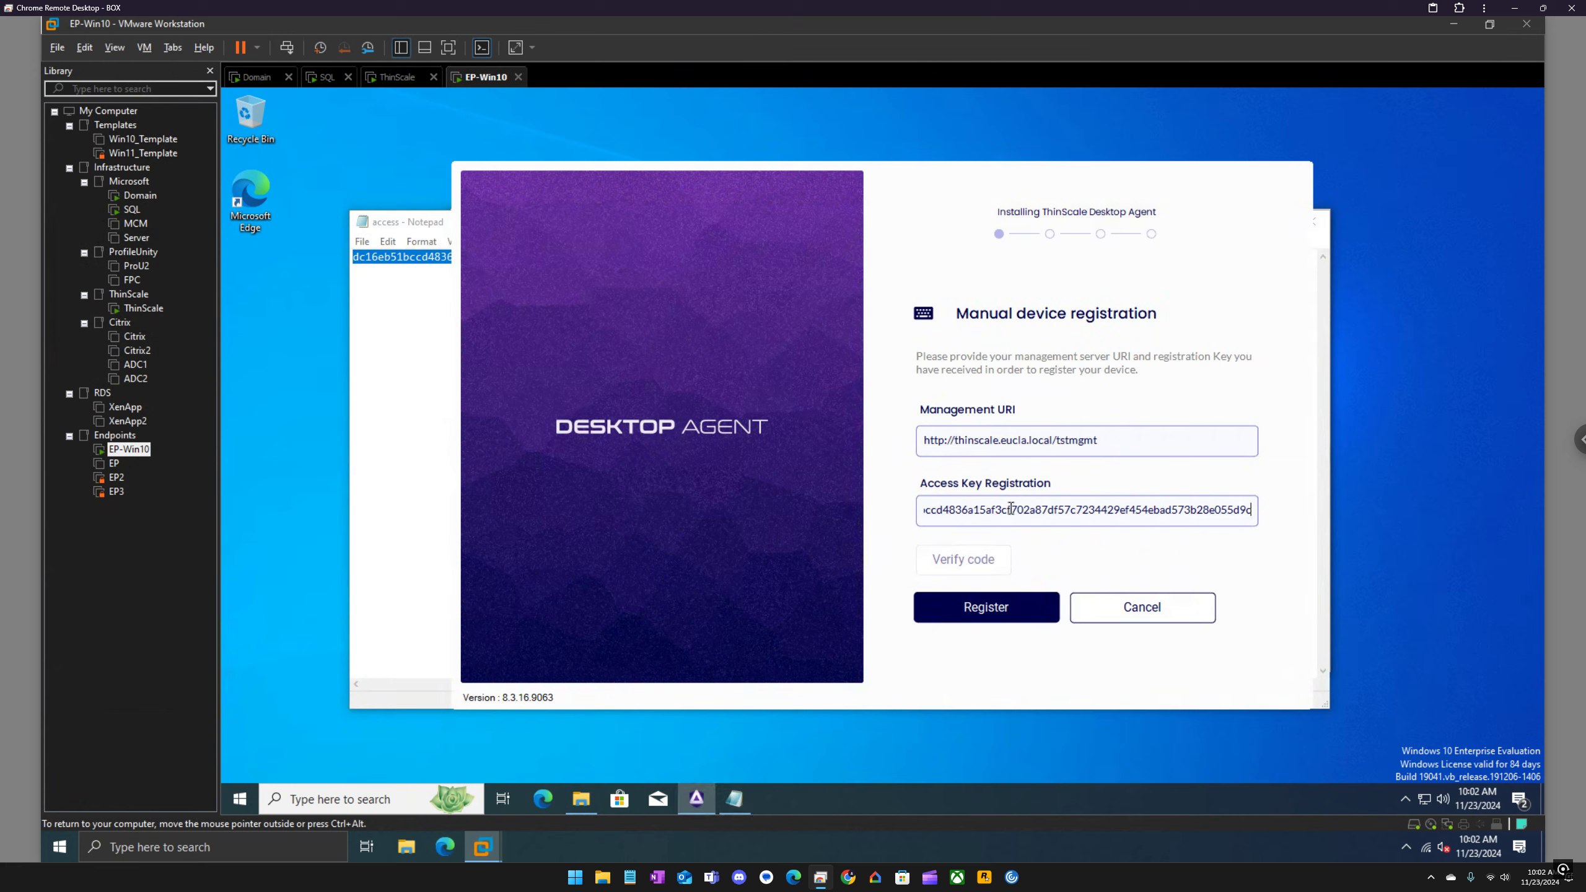
click(988, 559)
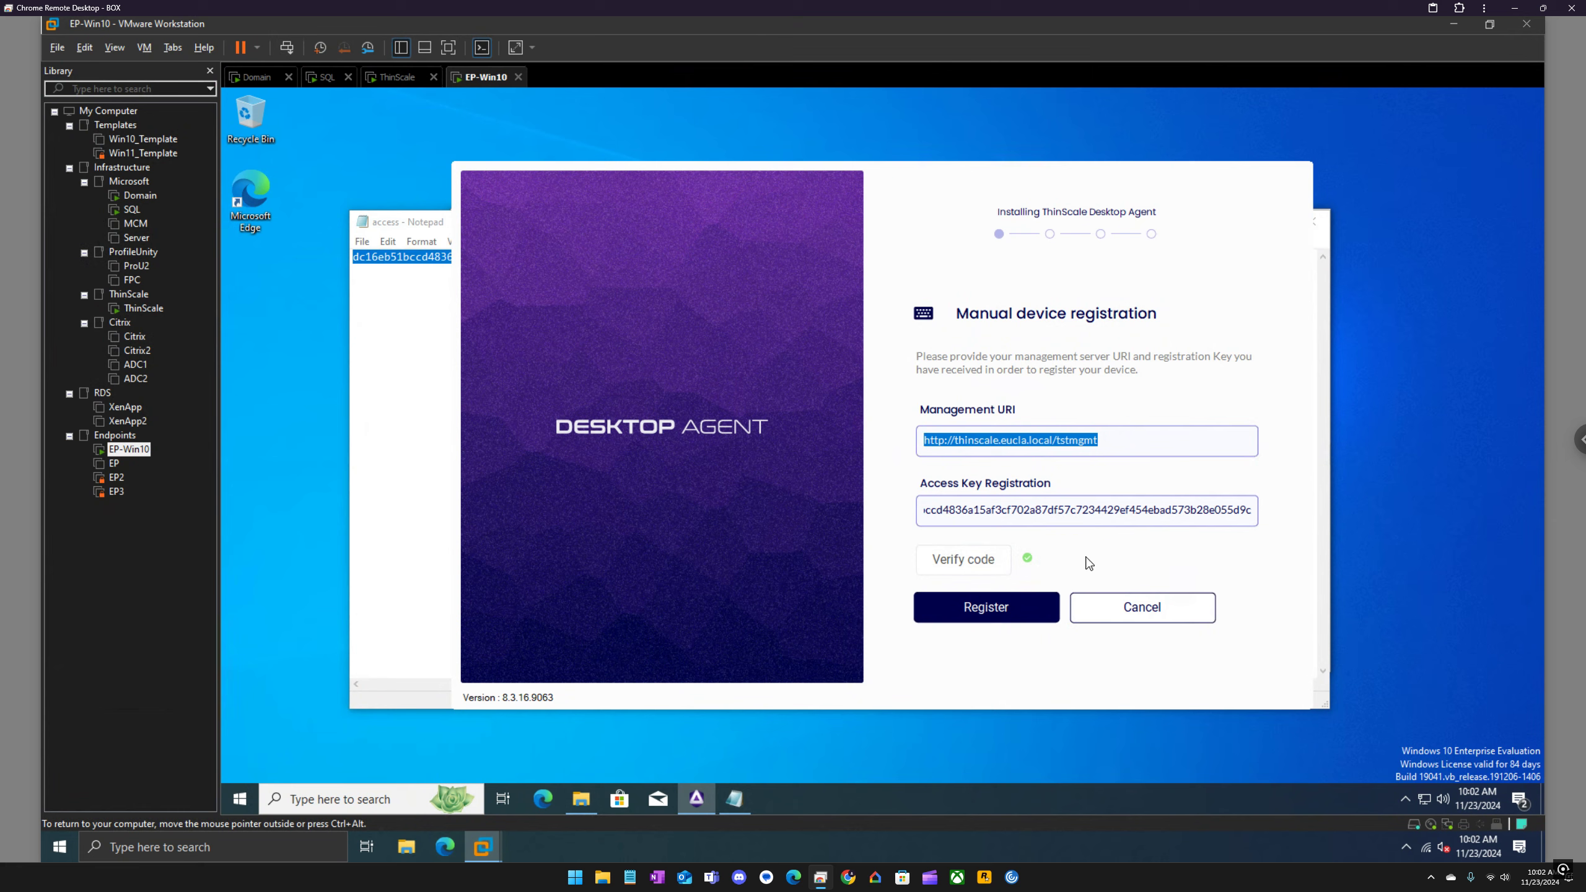
Step: Register the device with the management server and reboot the endpoint once registration completes
click(1019, 606)
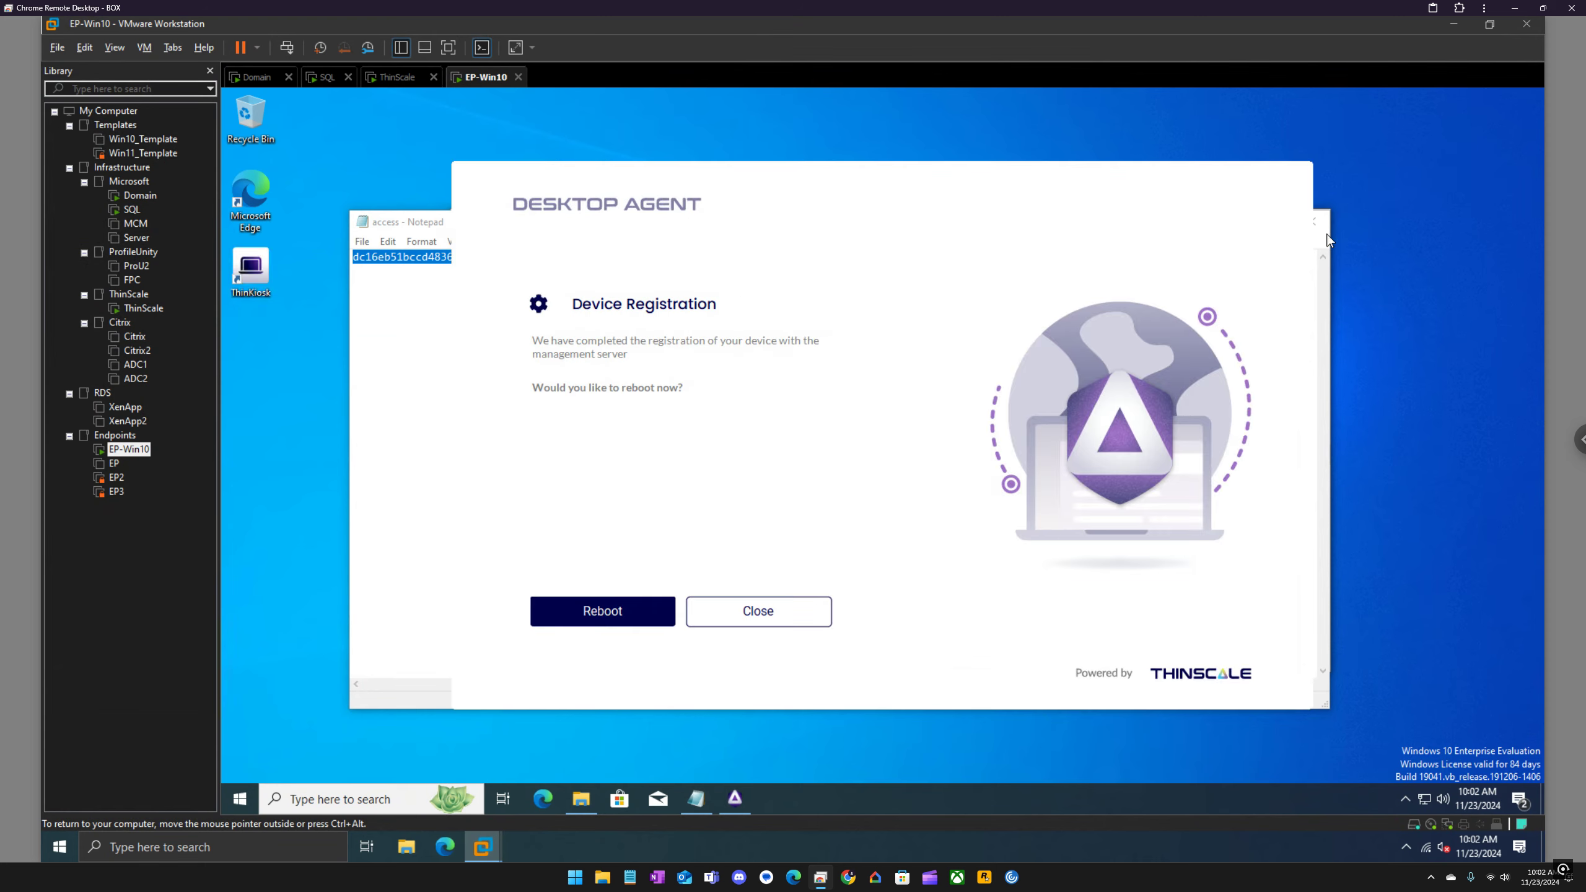
click(609, 614)
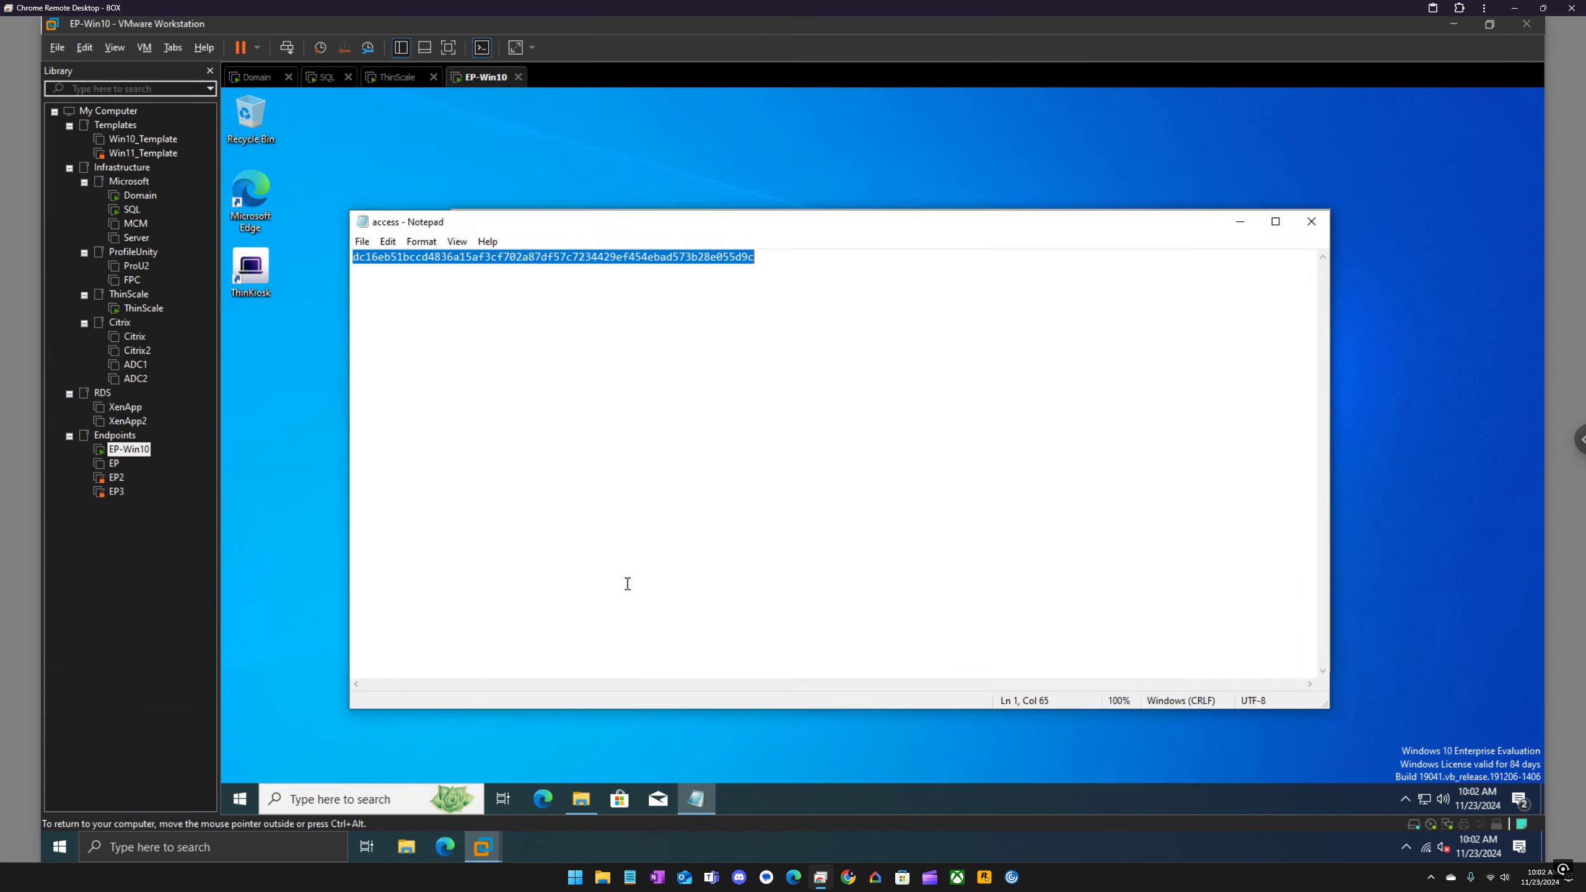
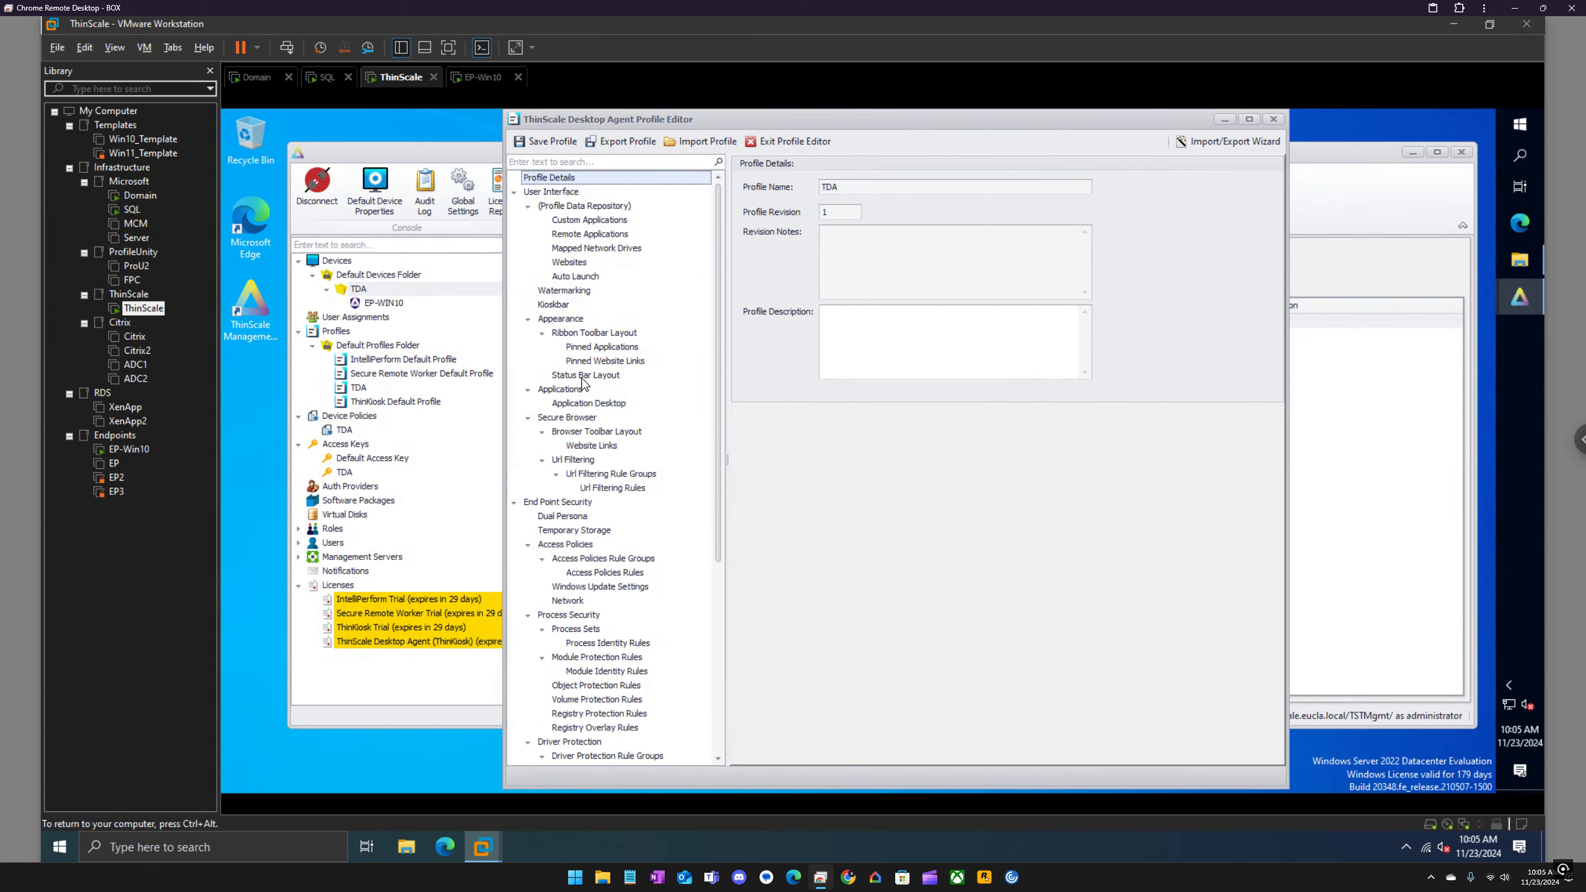
Step: Set the Secure Browser home page to Google in the TDA profile and save the profile
click(581, 420)
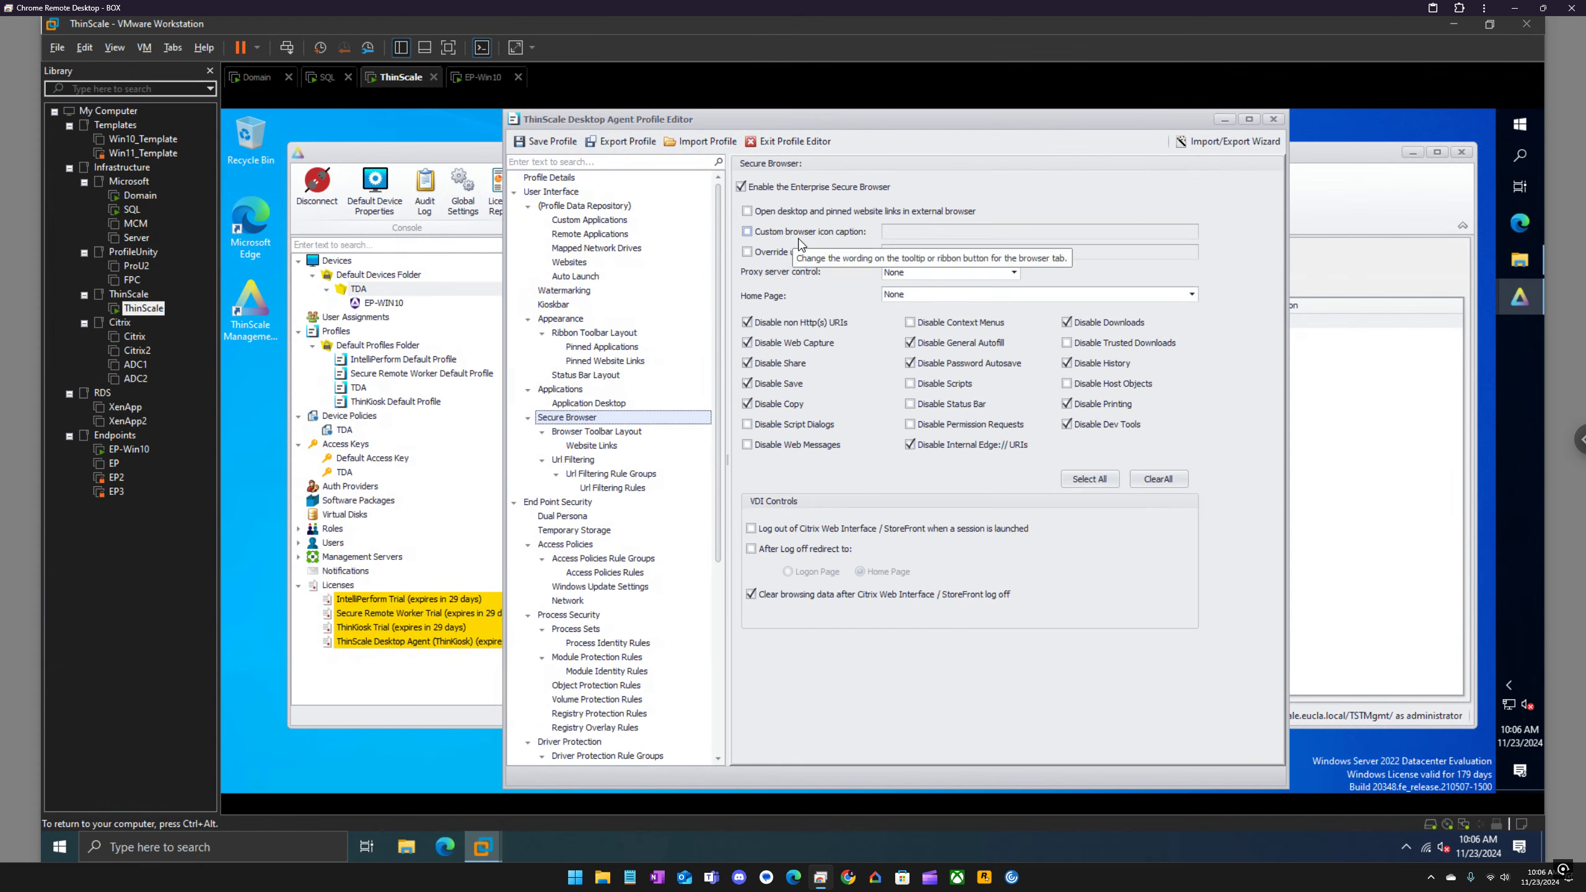
click(950, 295)
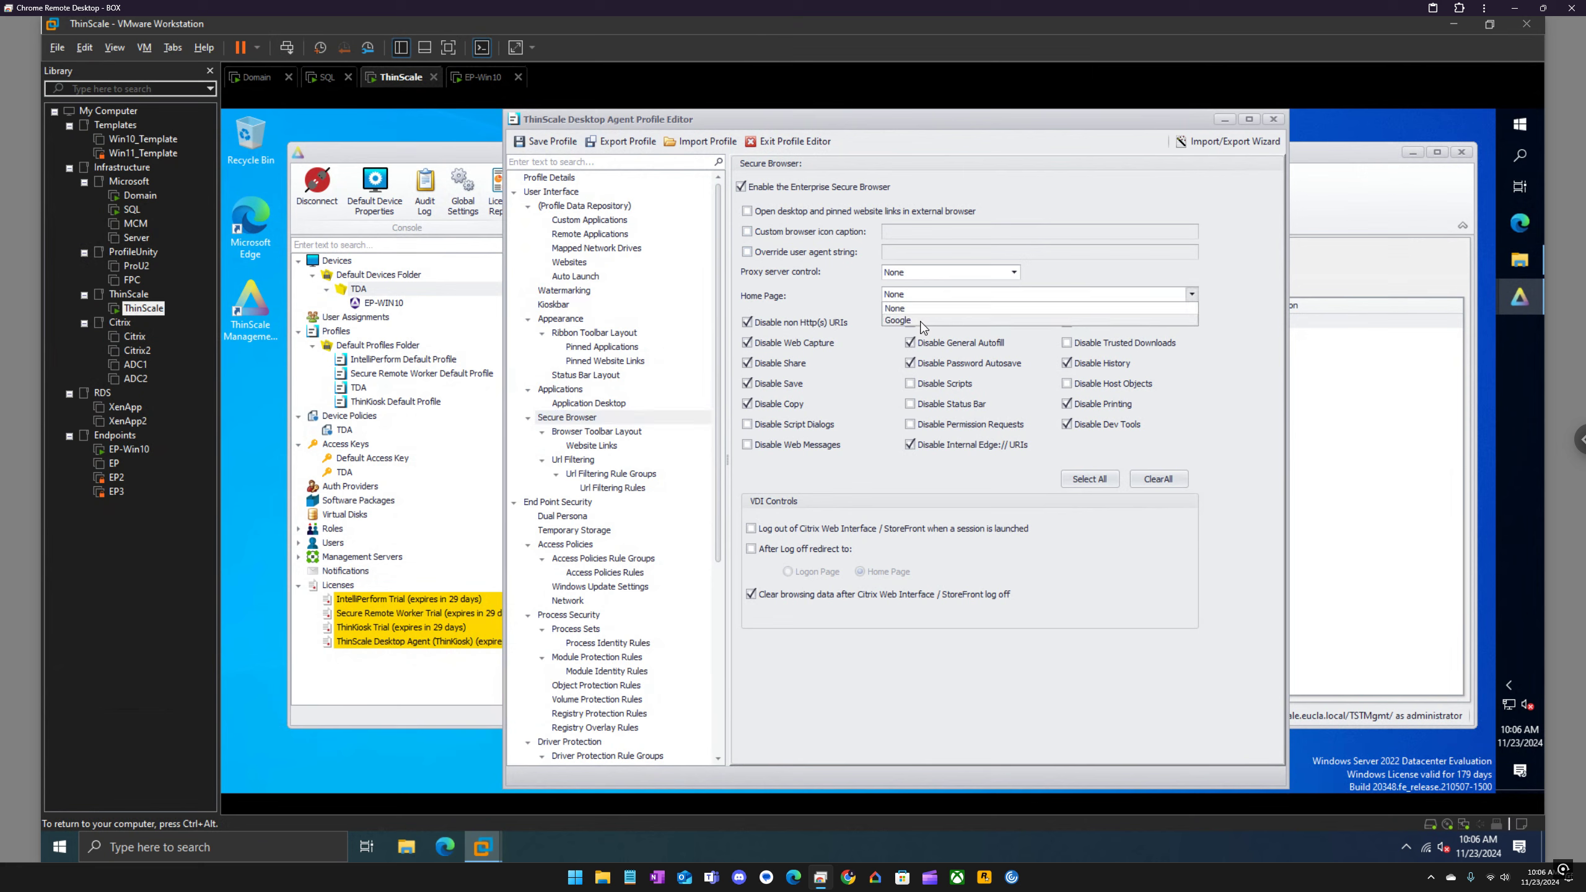
click(922, 321)
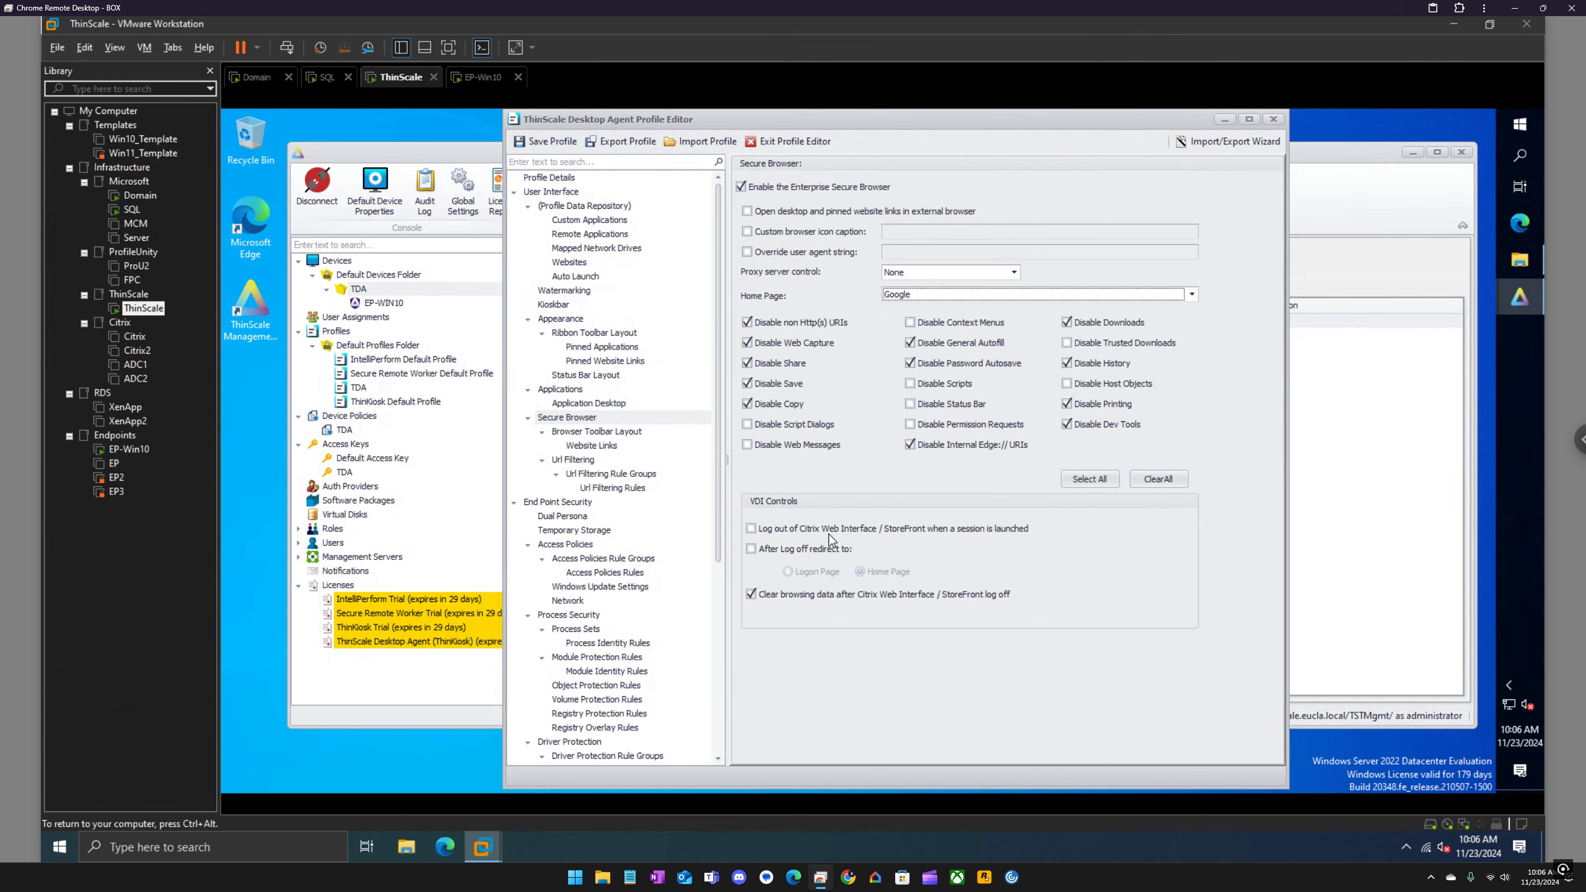
click(546, 141)
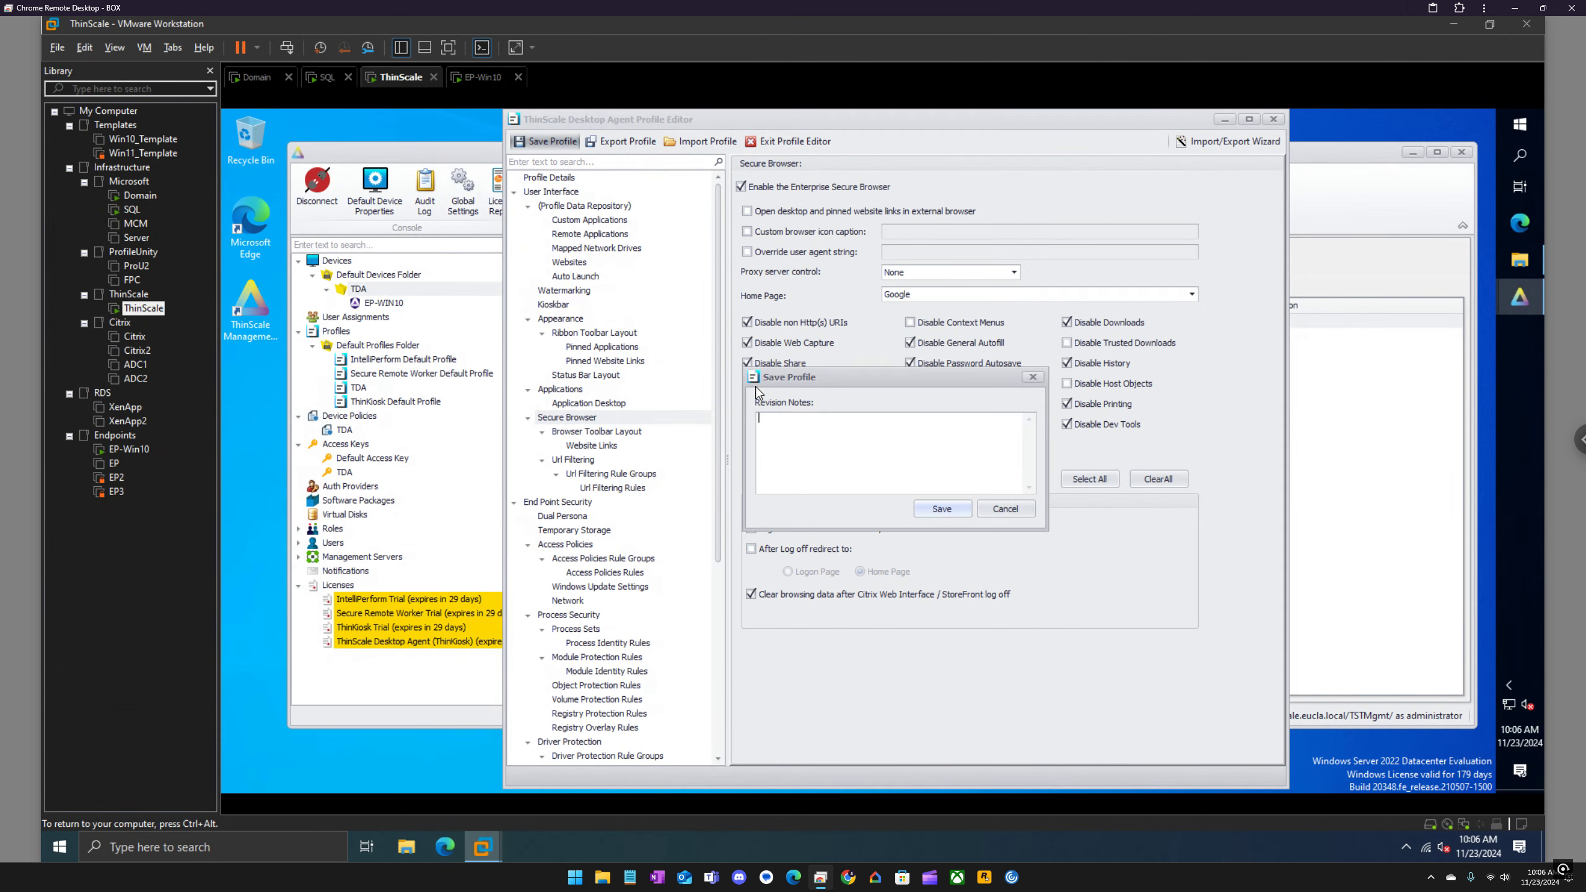
click(949, 510)
Step: Request a profile refresh for the EP-WIN10 device in the TDA devices folder
click(597, 291)
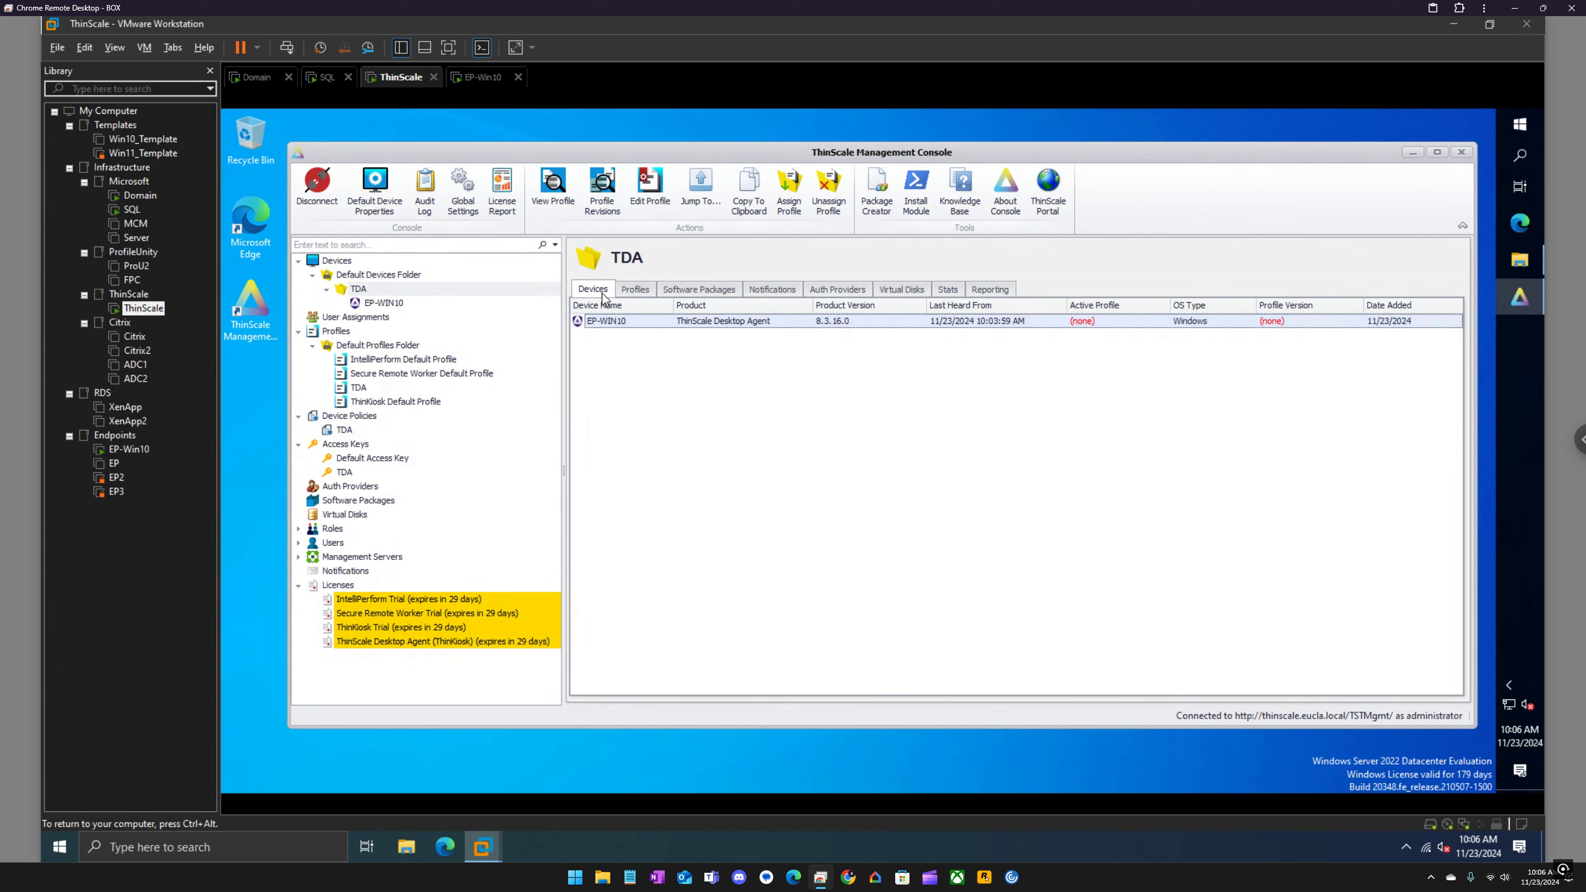
right_click(622, 322)
mouse_move(656, 334)
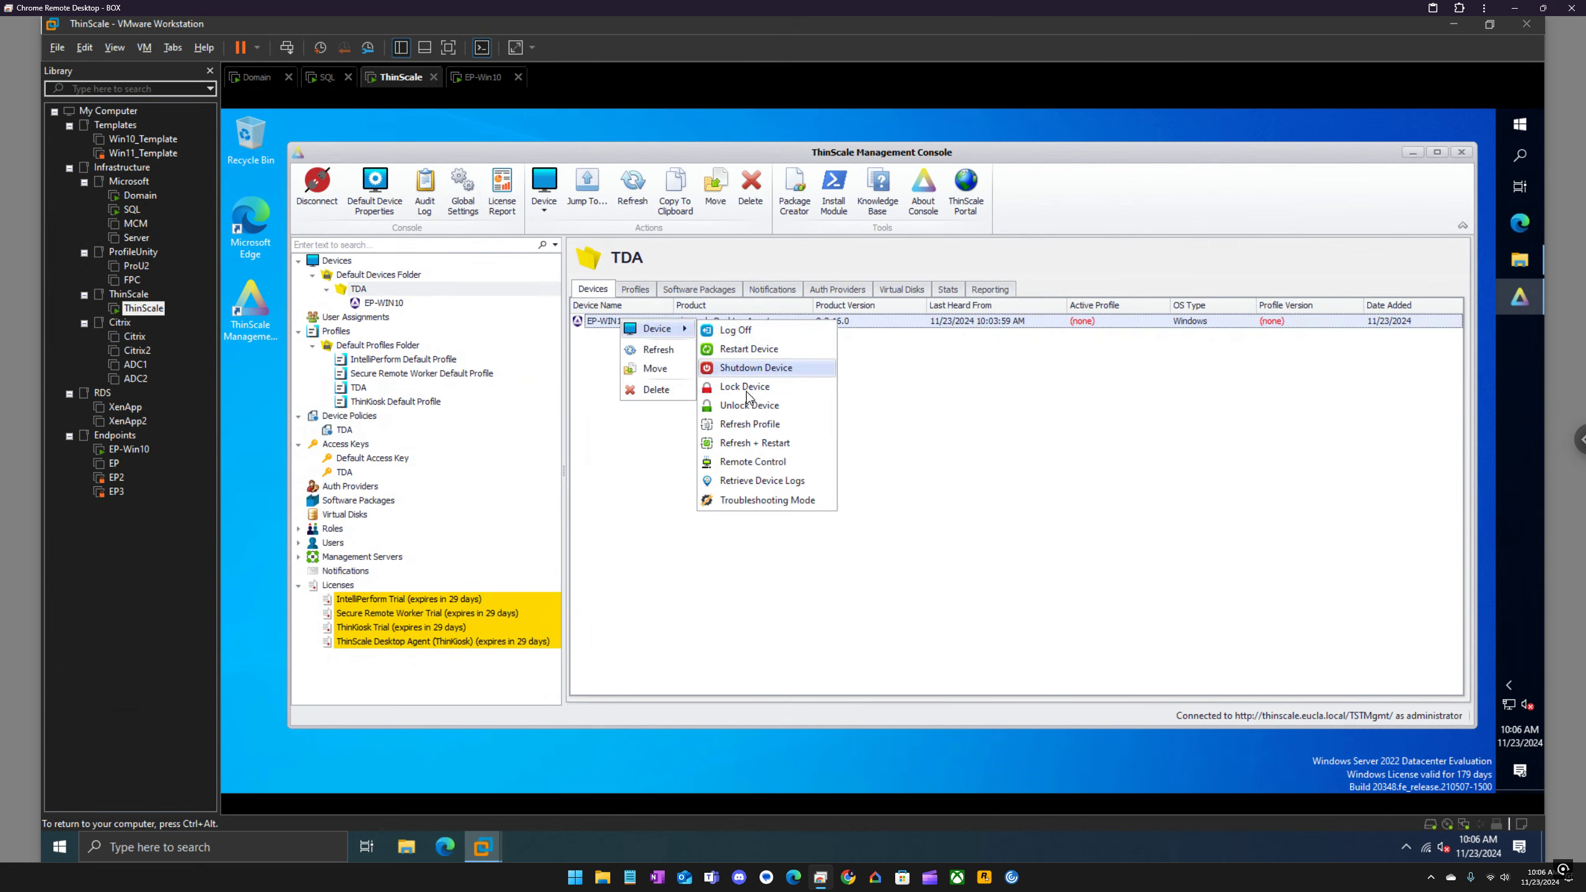
click(749, 424)
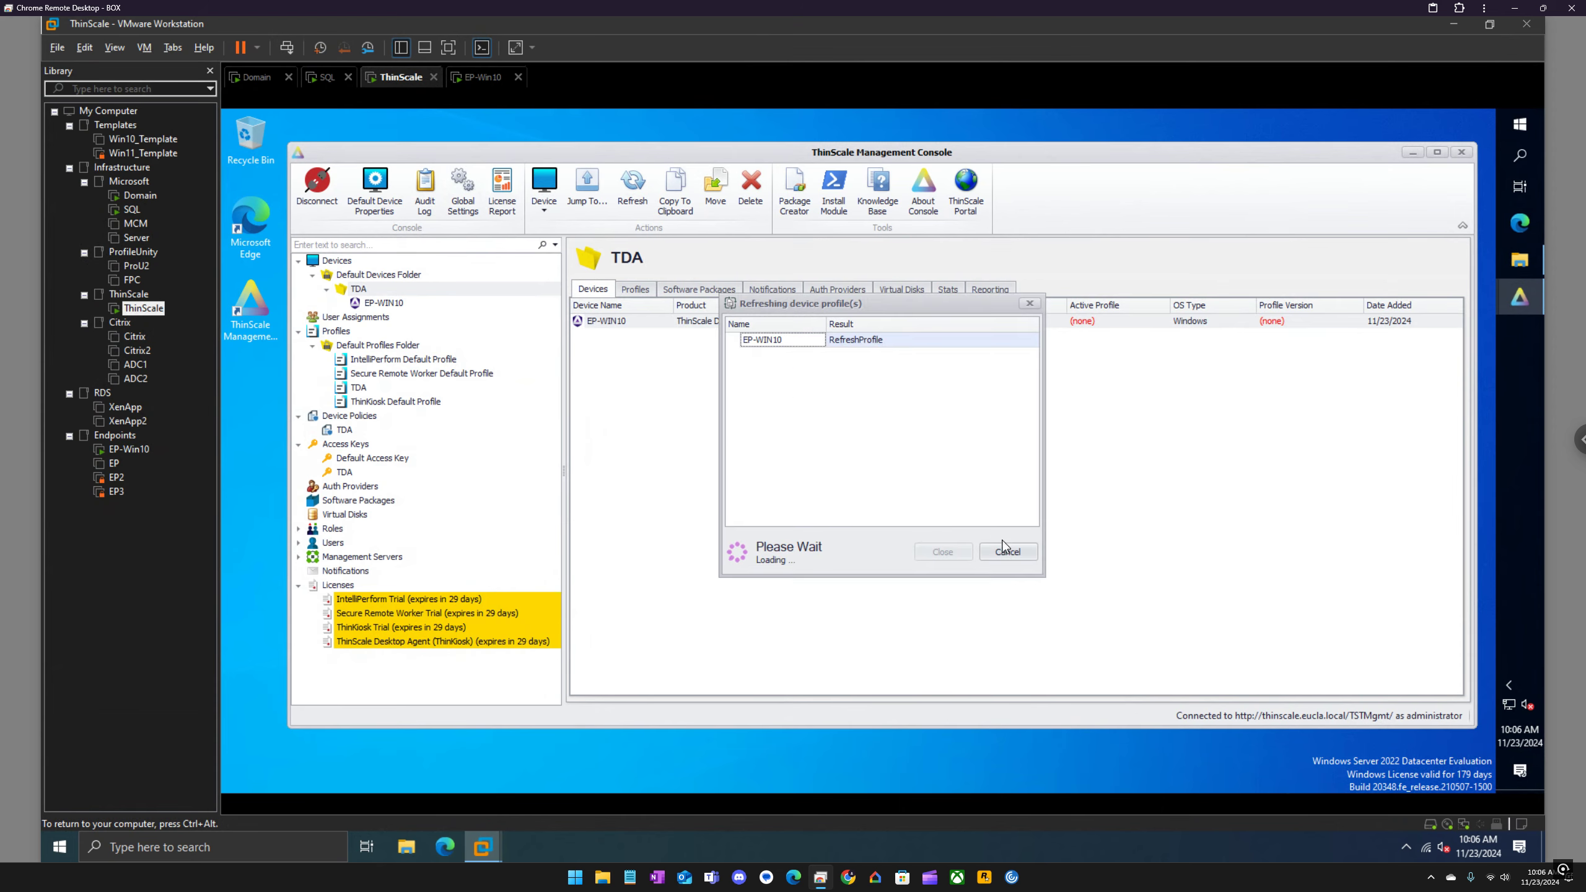
Step: Accept the requested profile refresh on the EP-Win10 virtual machine, and return to the ThinScale virtual machine to close the refresh results
click(490, 80)
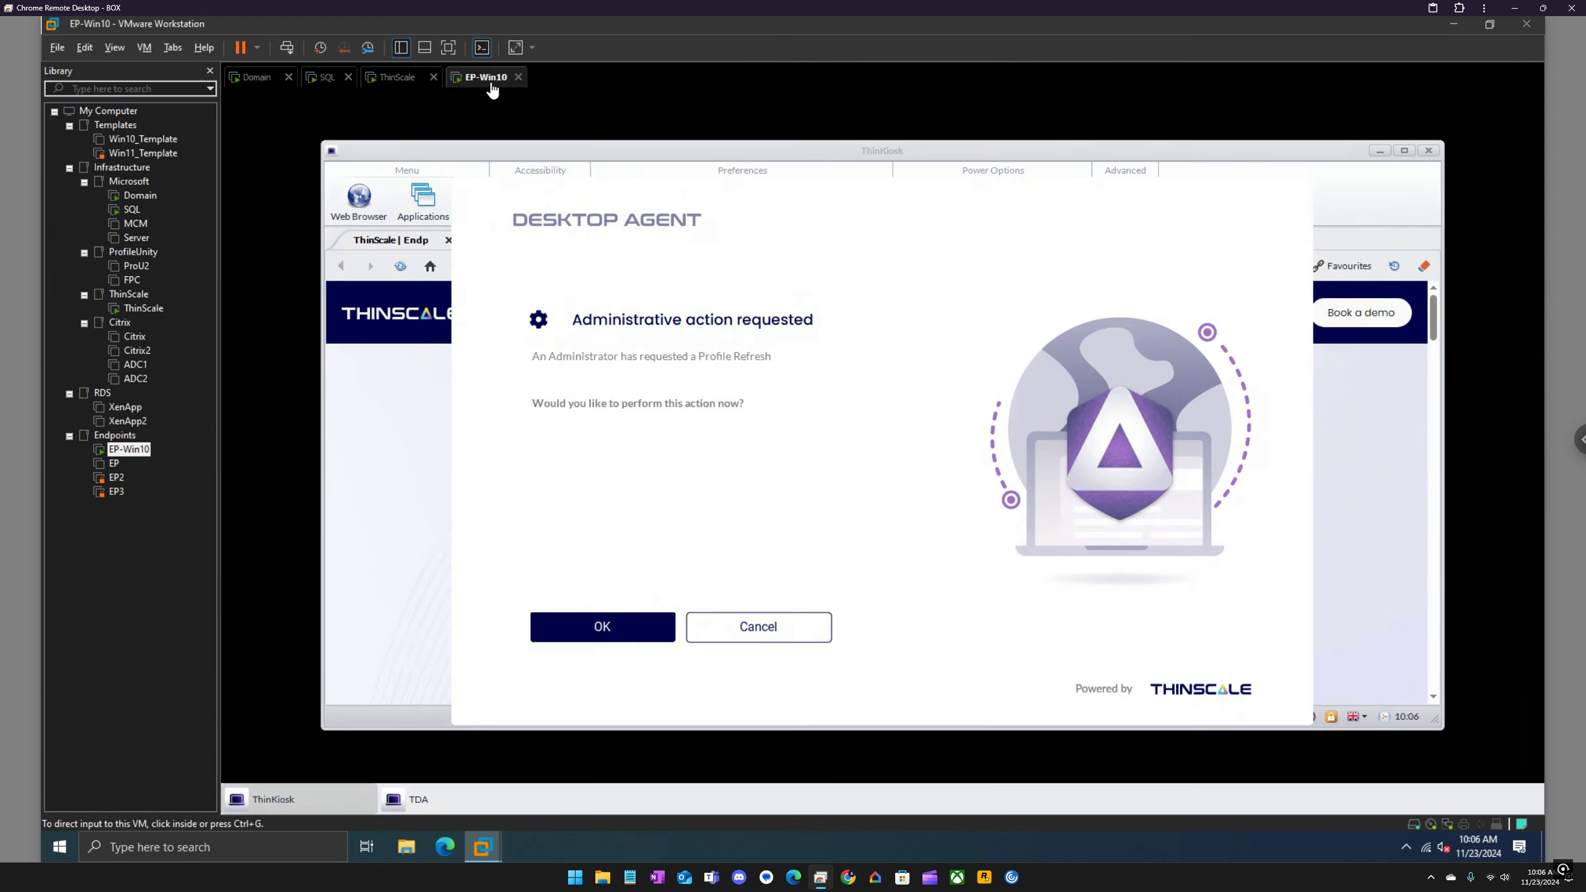
click(673, 462)
click(636, 626)
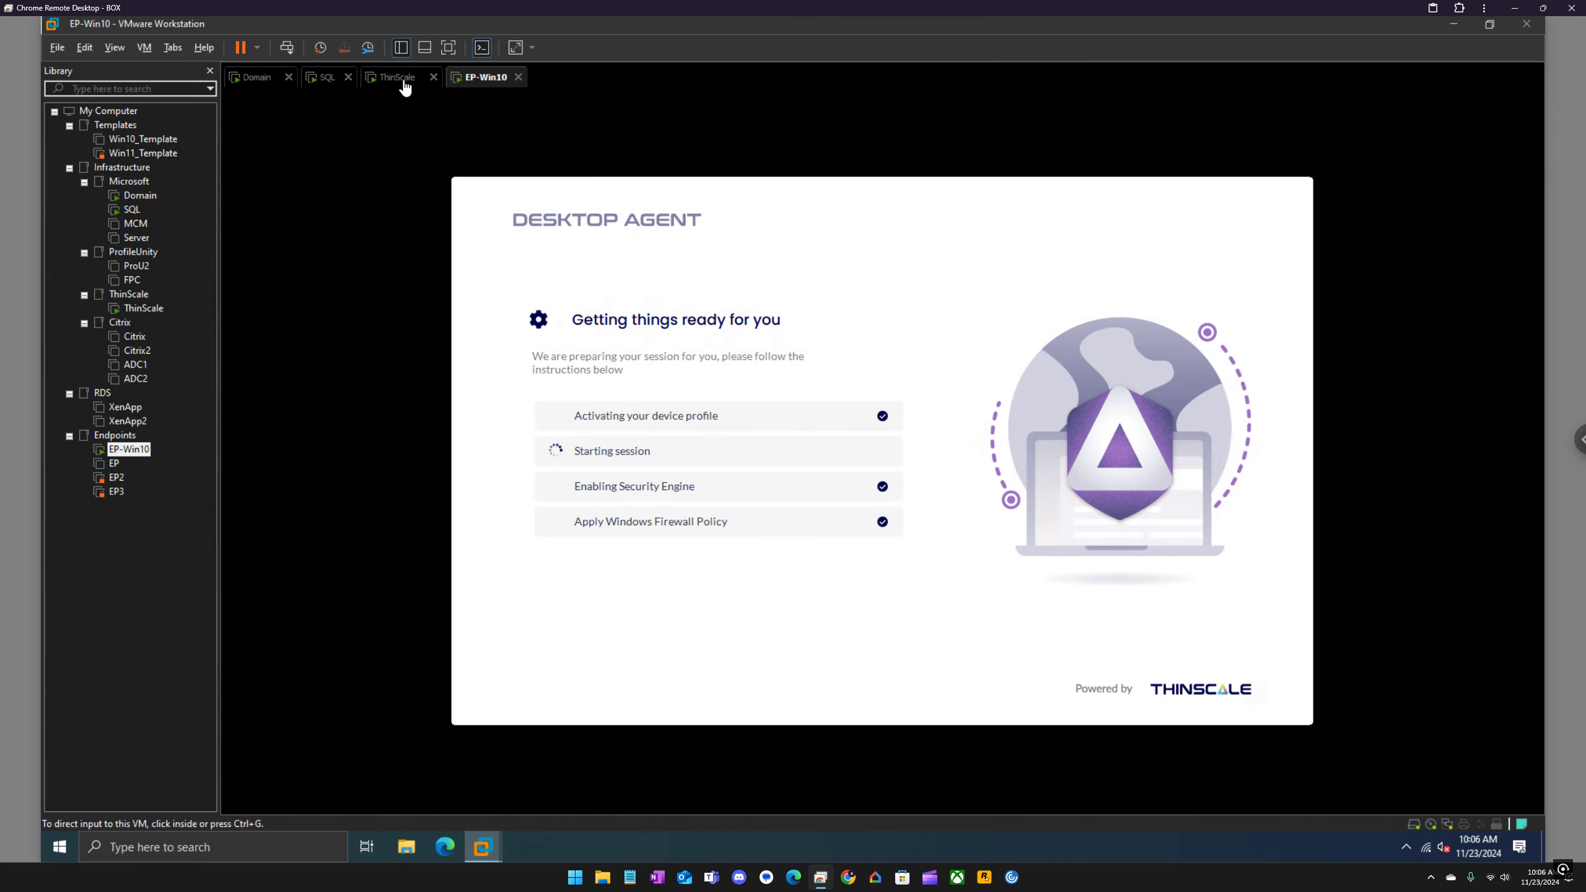
click(397, 77)
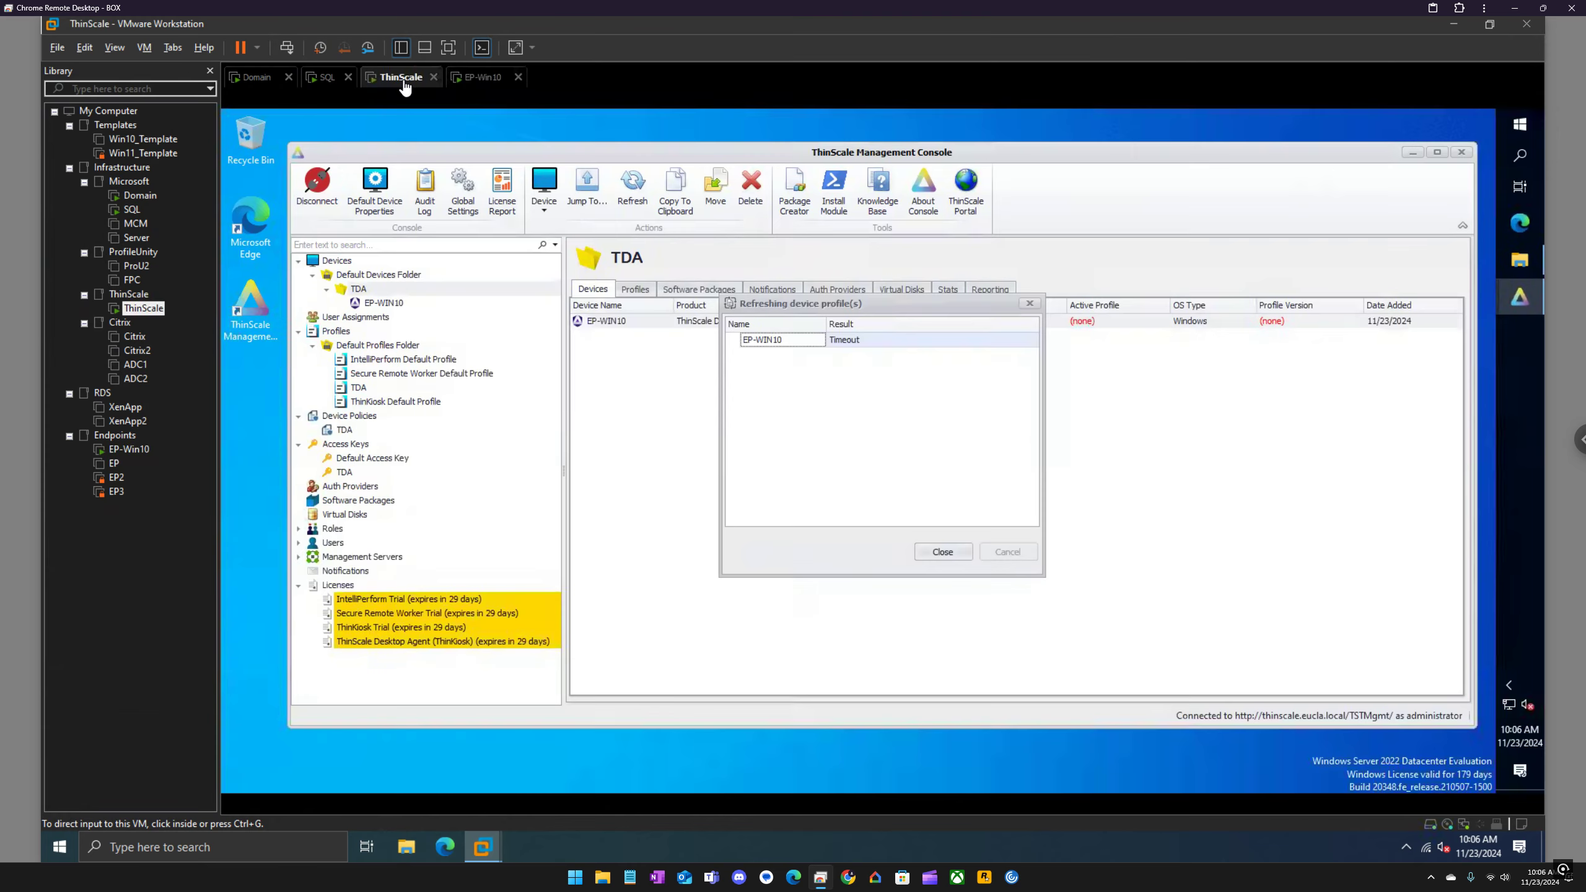
click(1036, 305)
click(1030, 304)
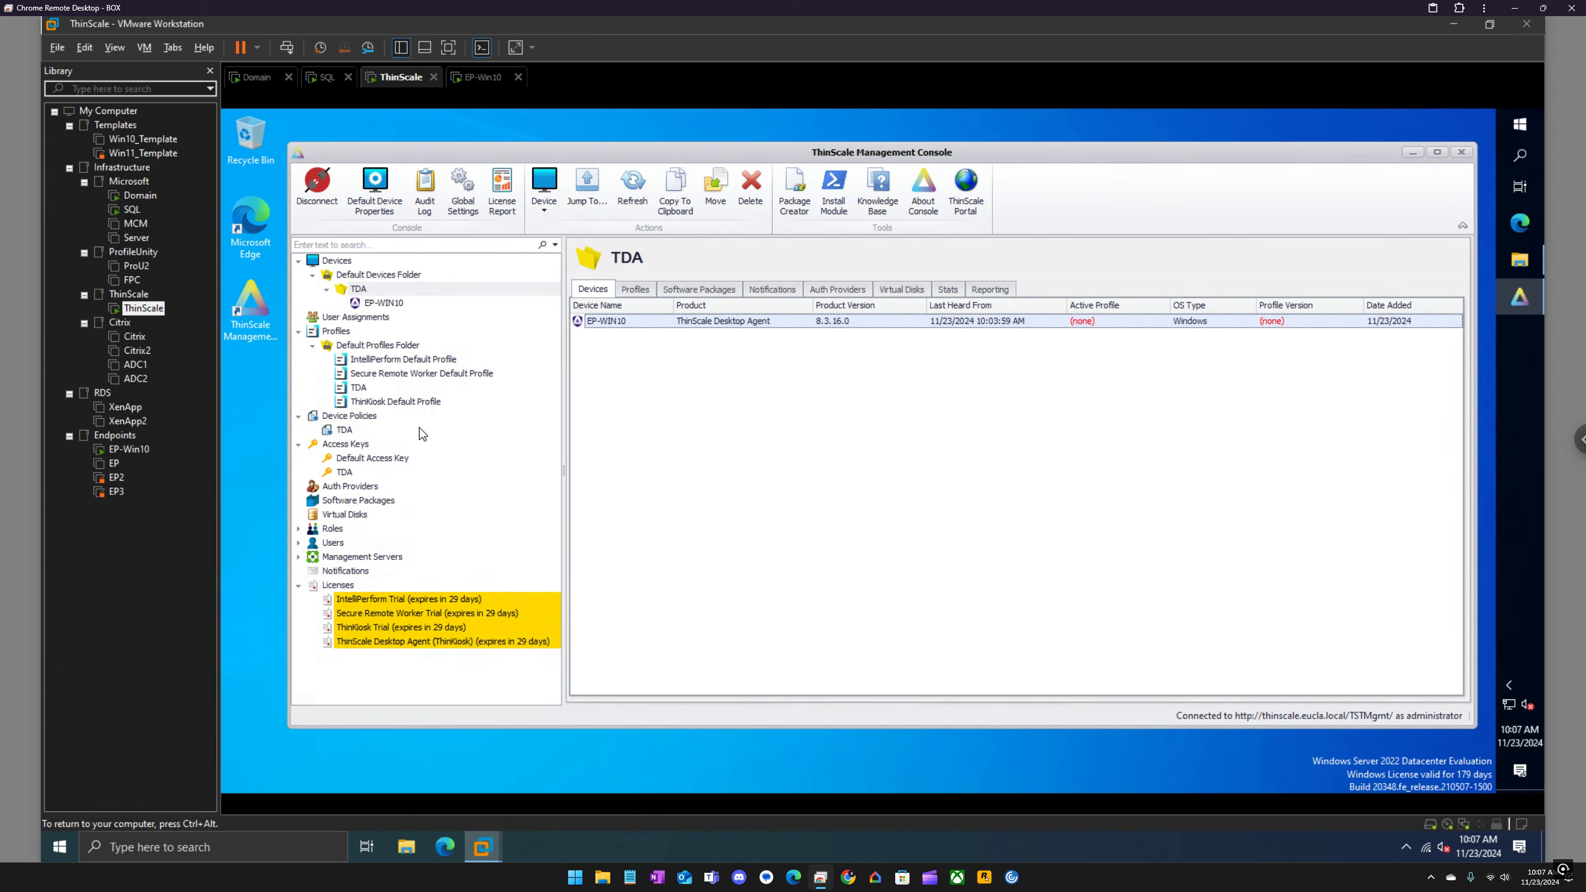
Step: Review the settings of the TDA access key and close it without changes
click(354, 473)
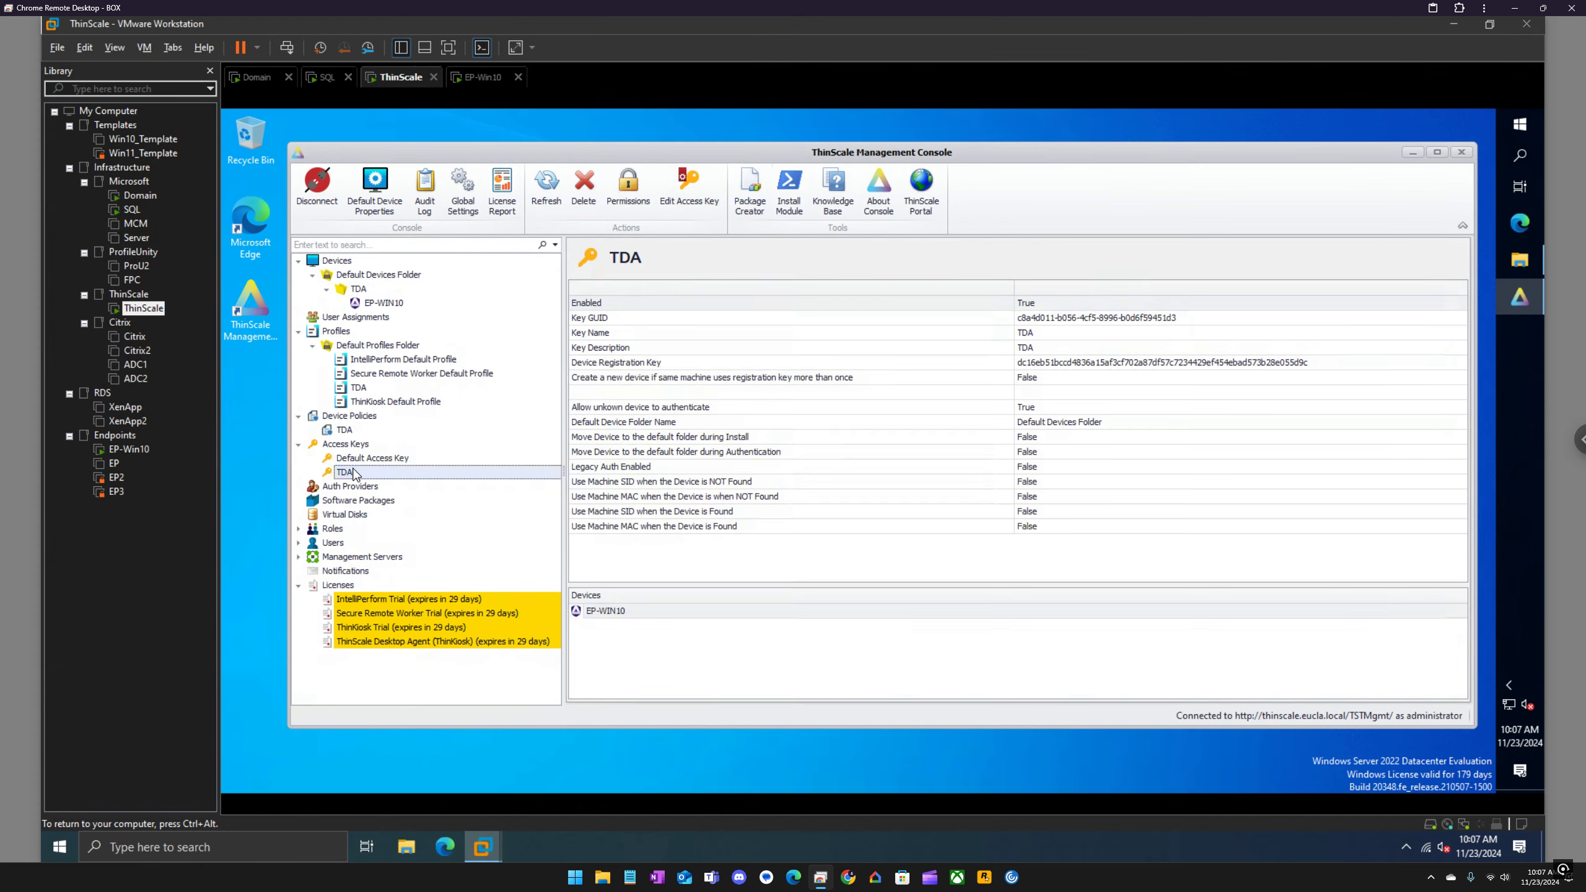
right_click(353, 472)
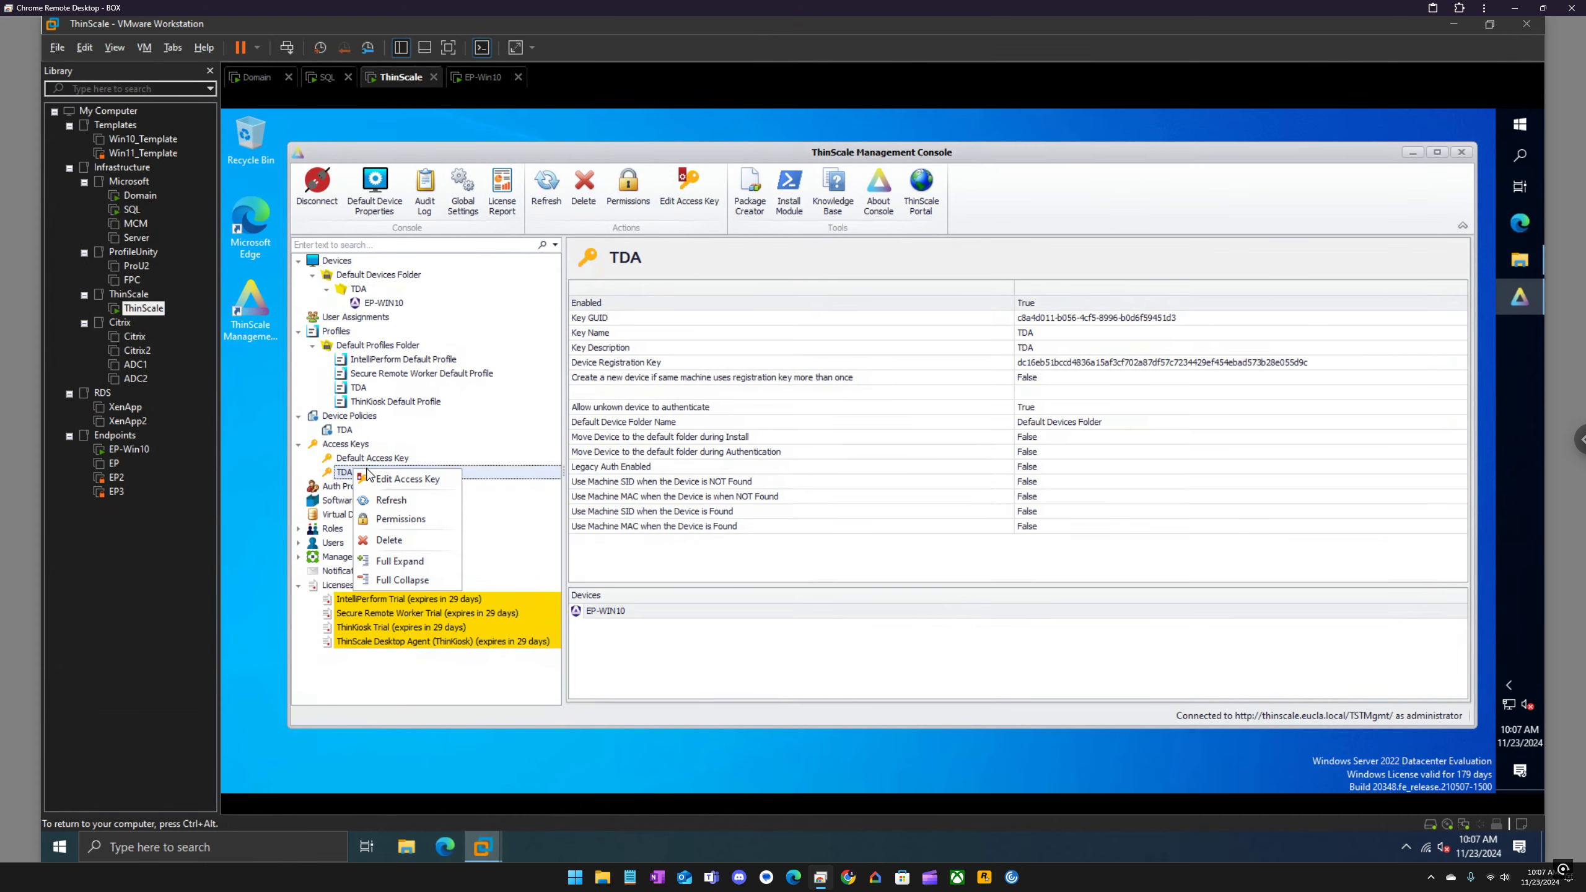
click(405, 480)
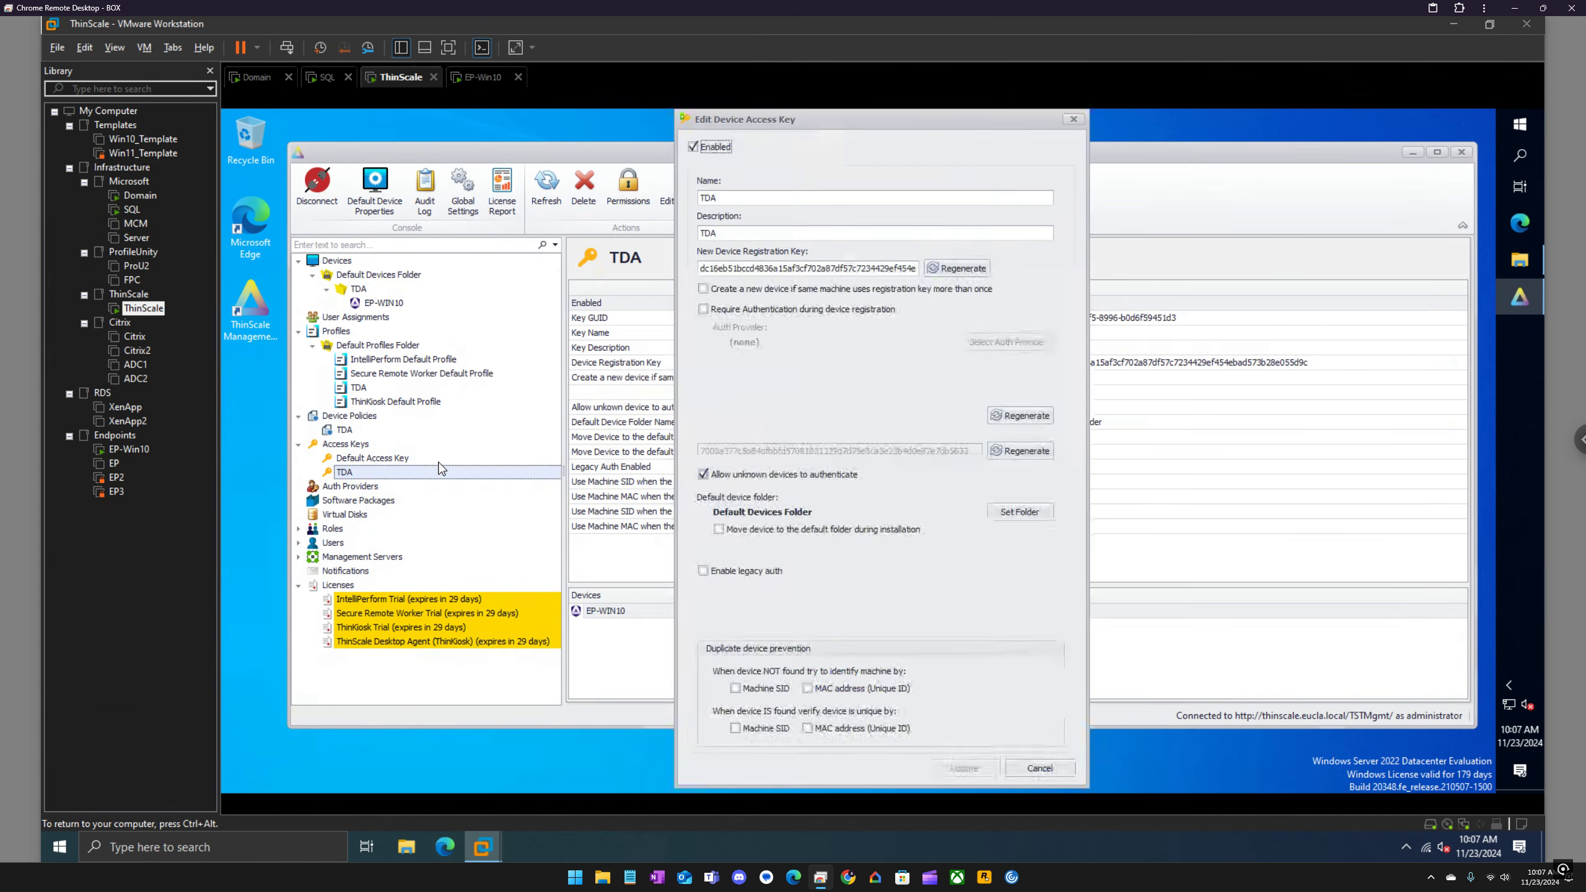
click(1074, 119)
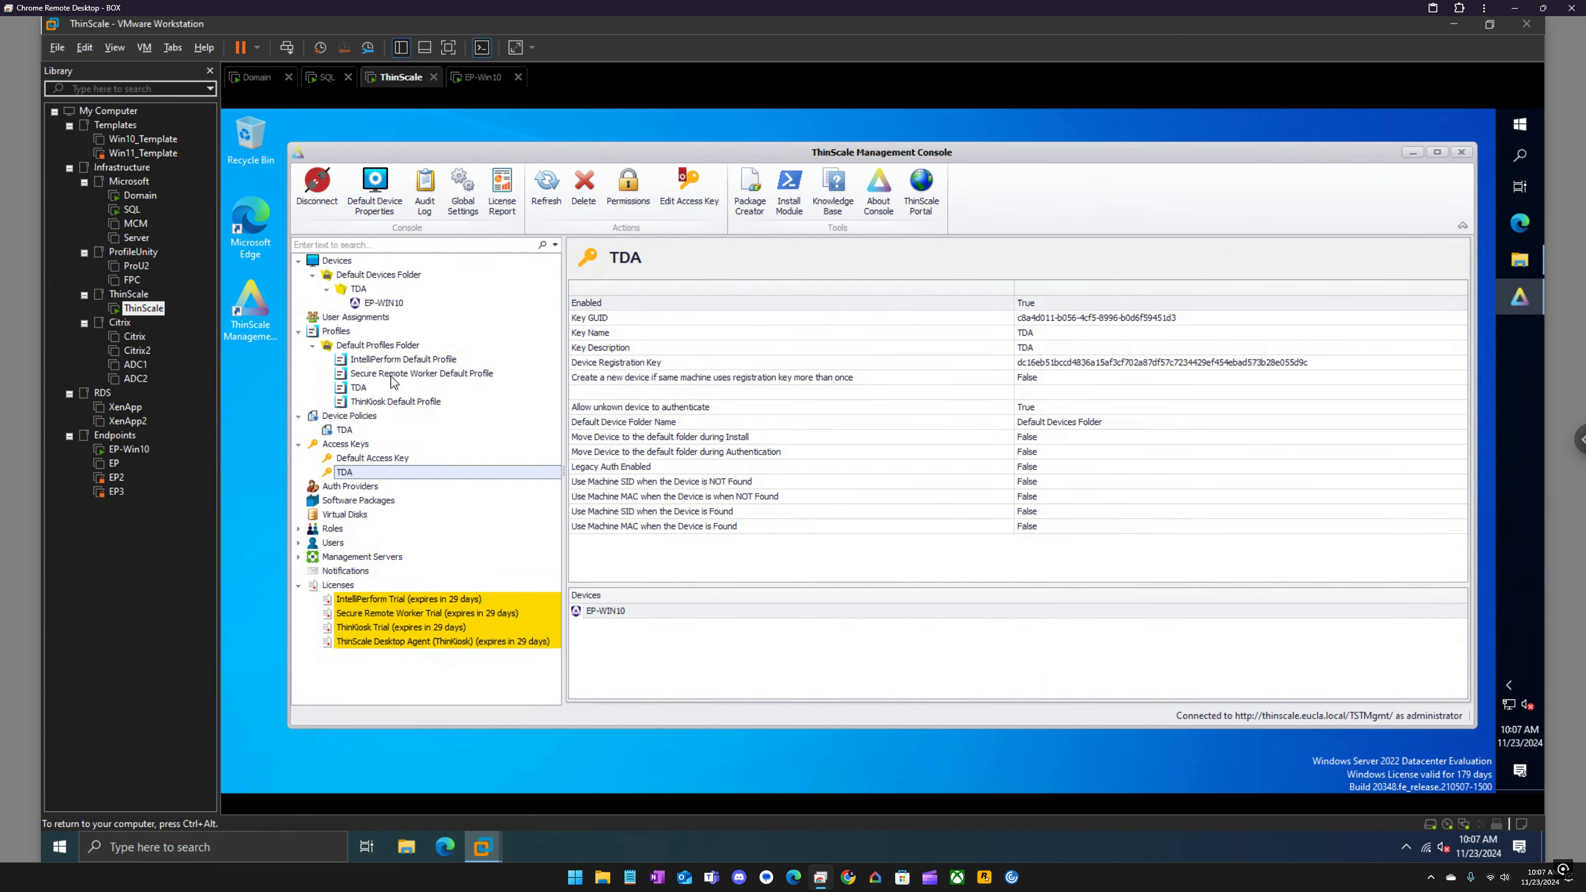
Step: Review the TDA device policy's startup script, device settings, authentication and administration options, and close it without changes
click(343, 431)
right_click(345, 432)
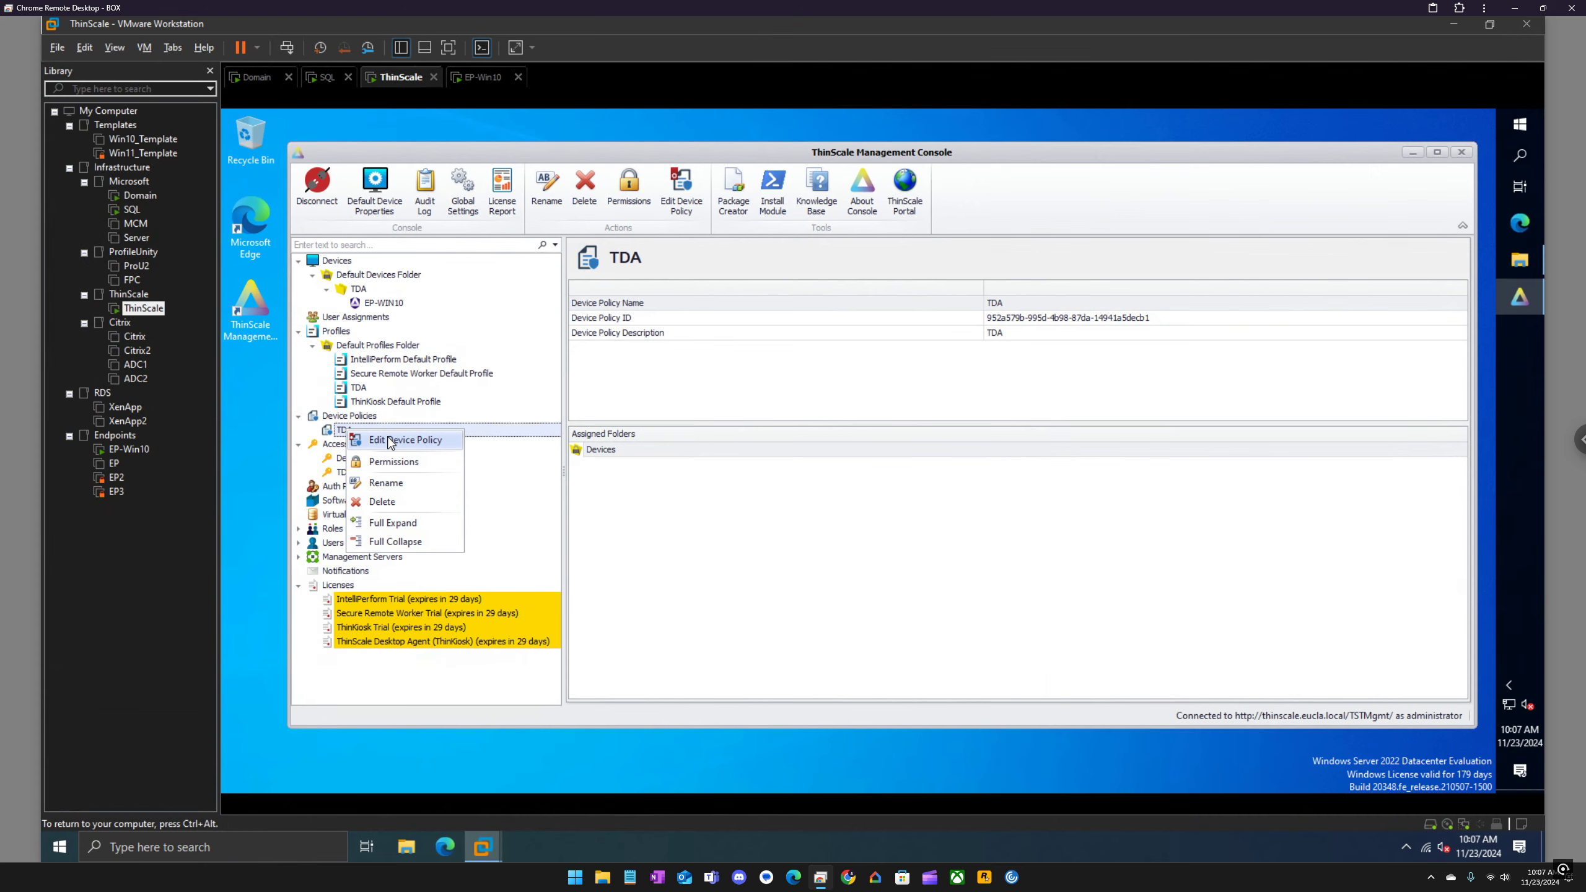
click(391, 441)
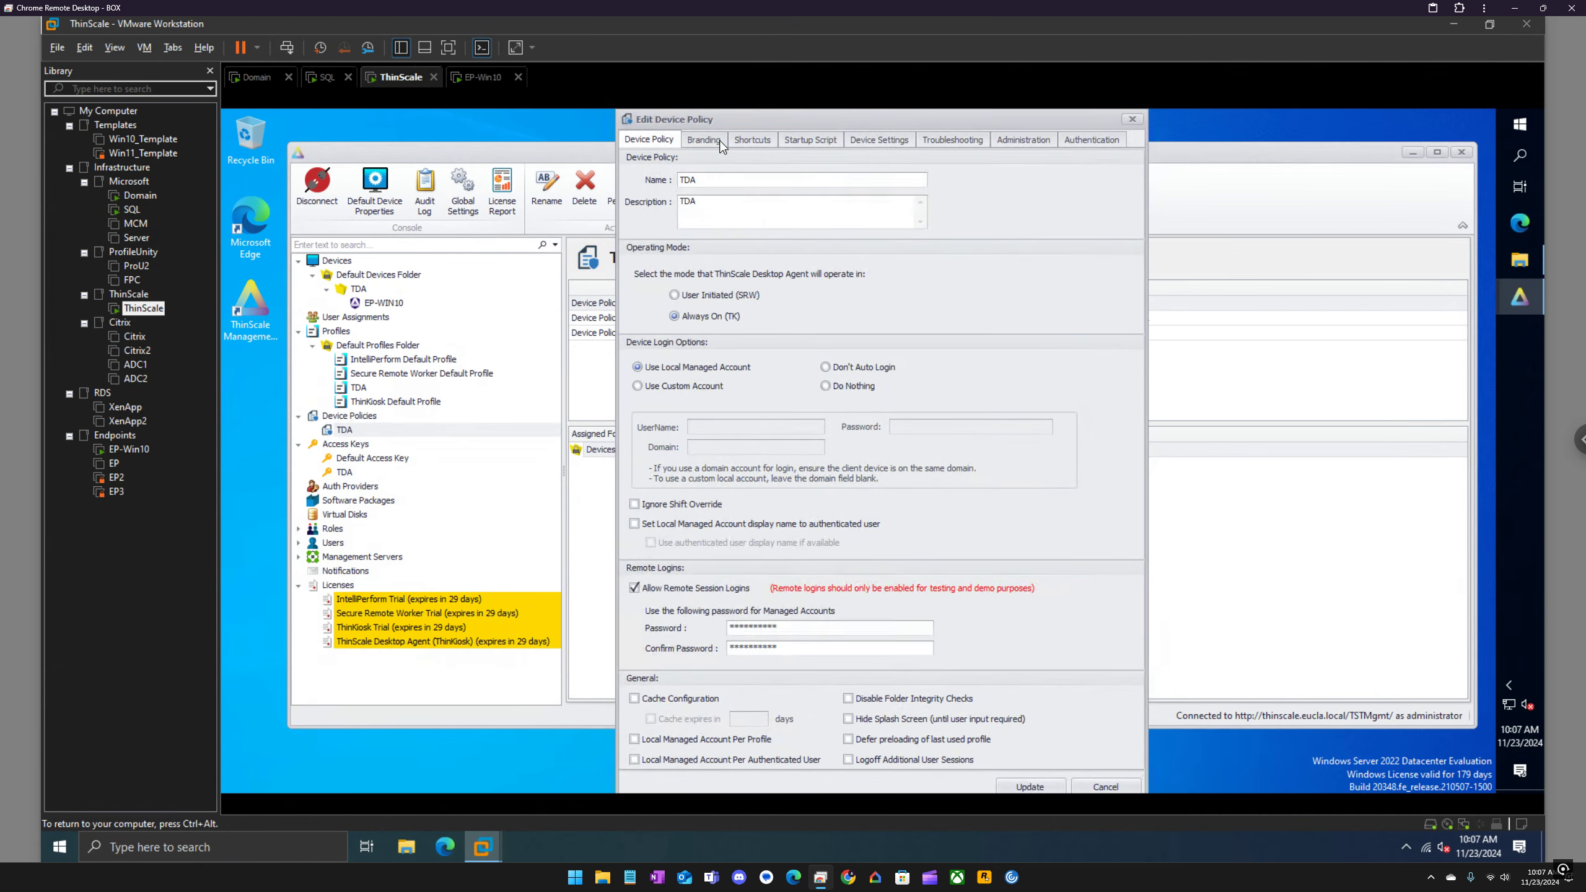
click(822, 139)
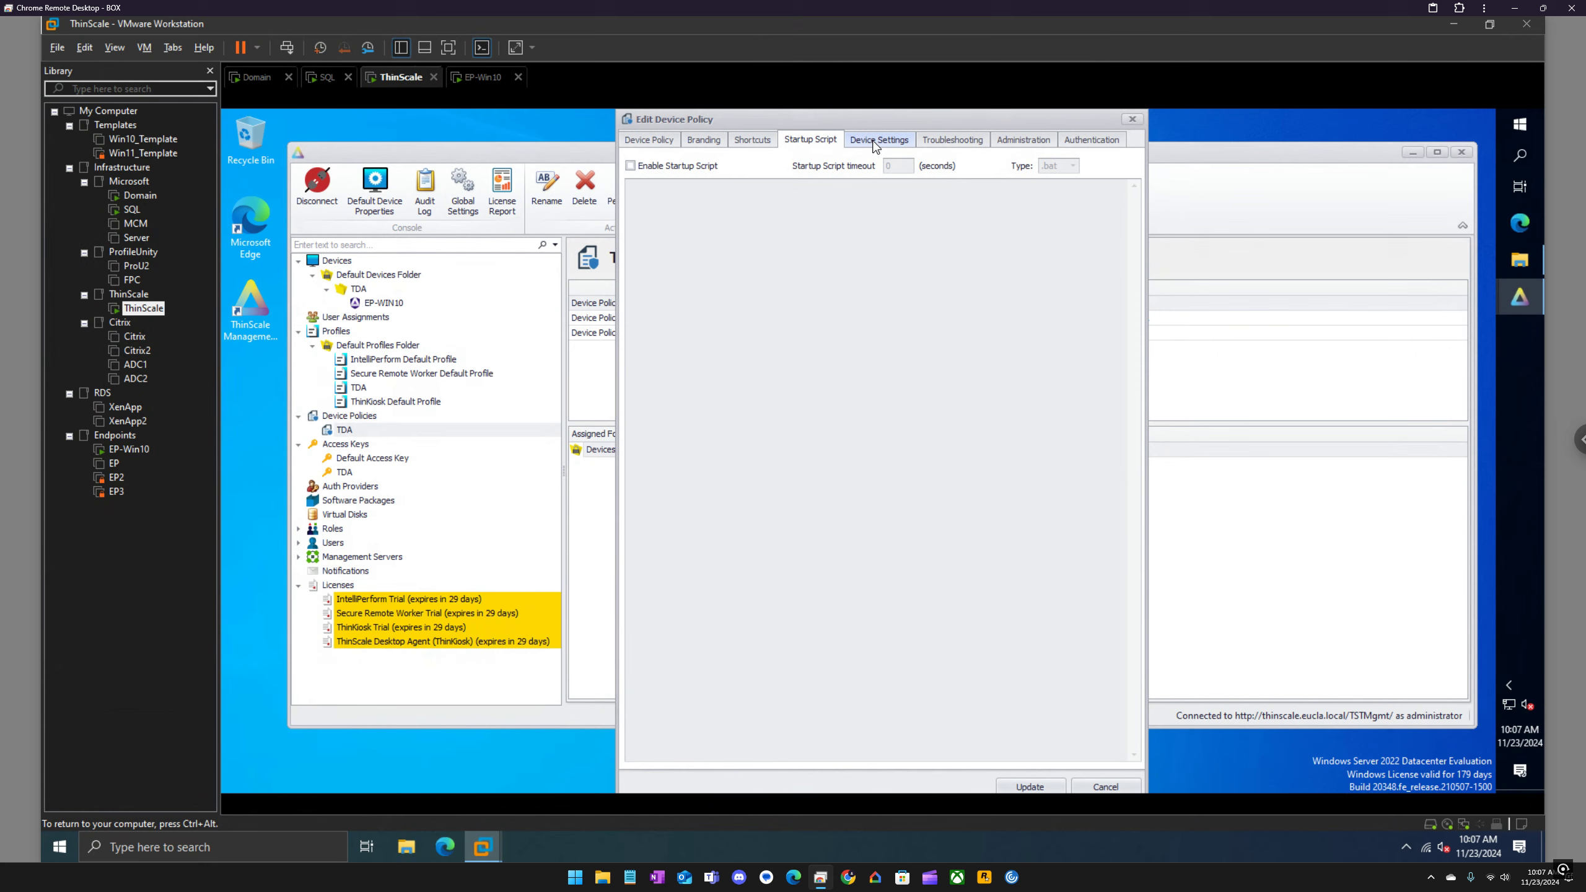
click(879, 140)
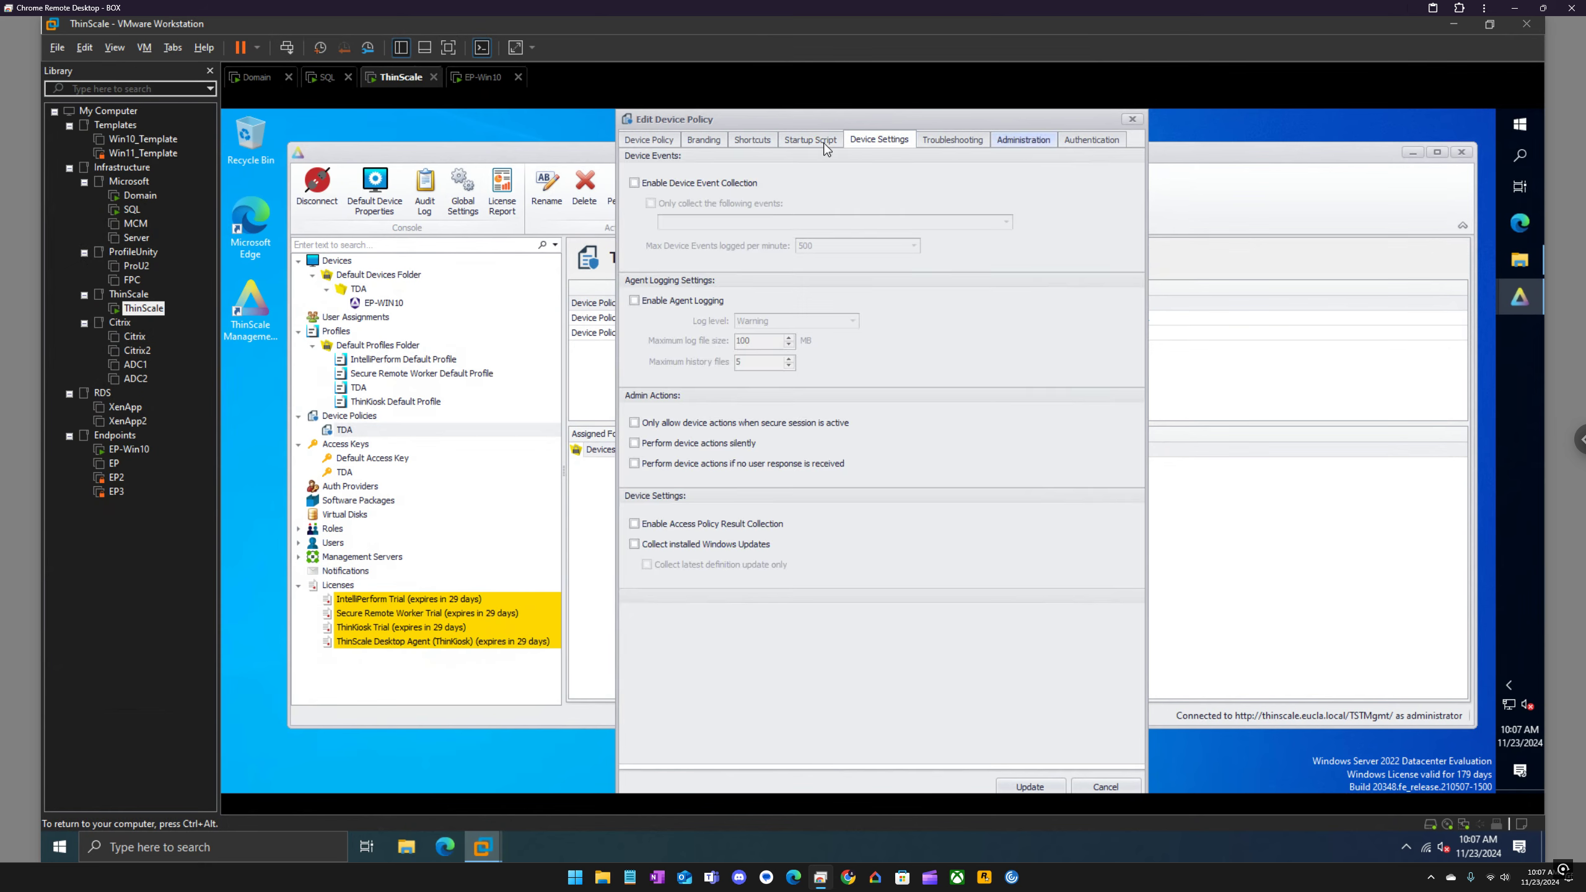
click(1082, 141)
click(1023, 139)
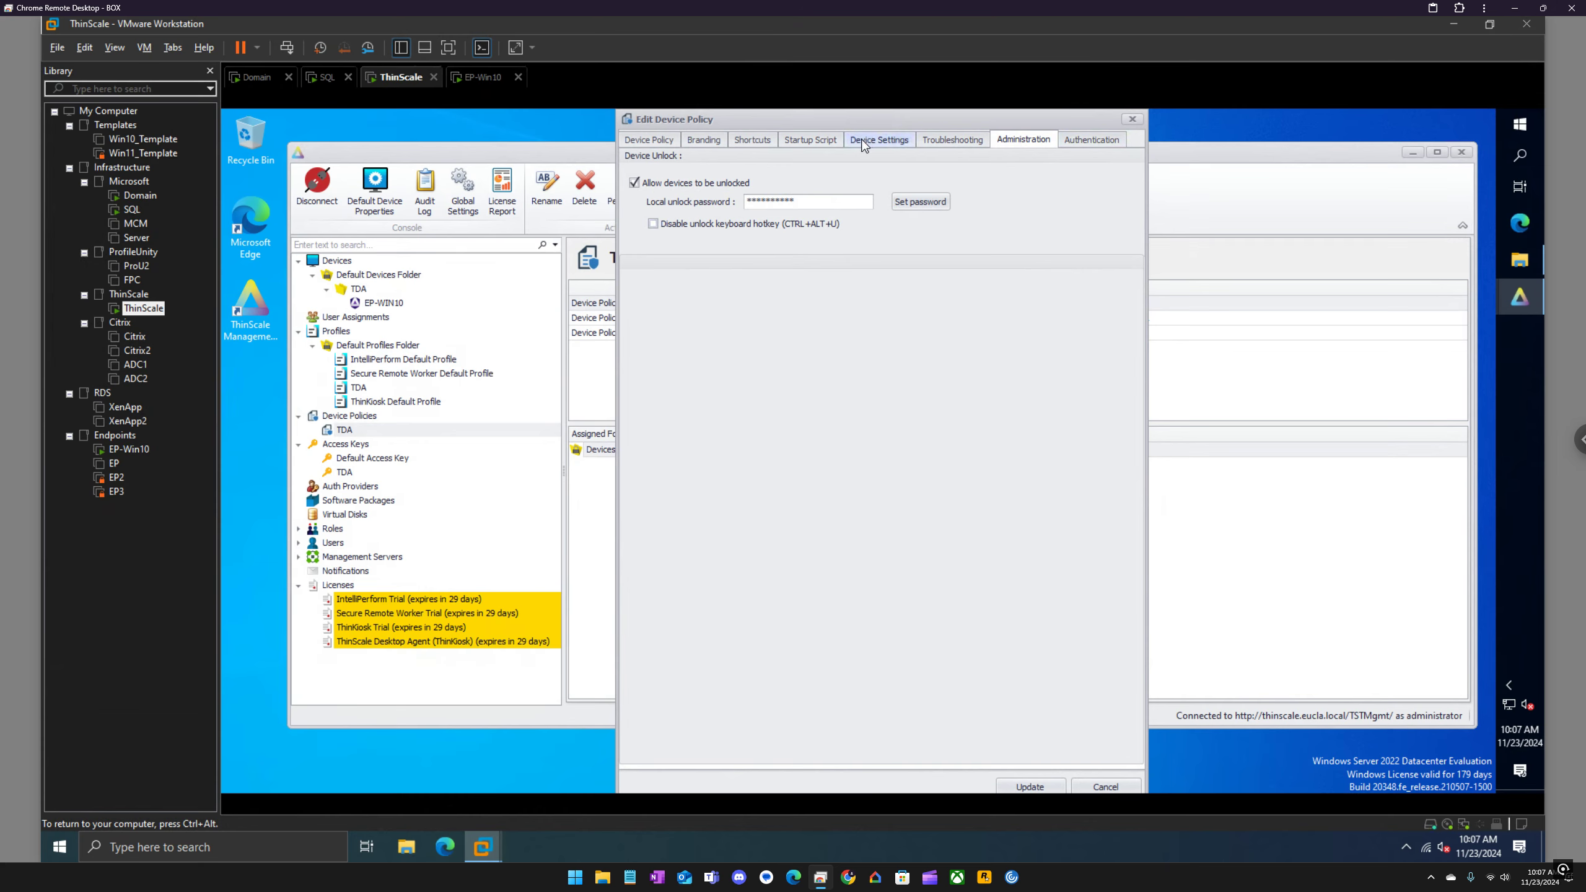
click(1132, 120)
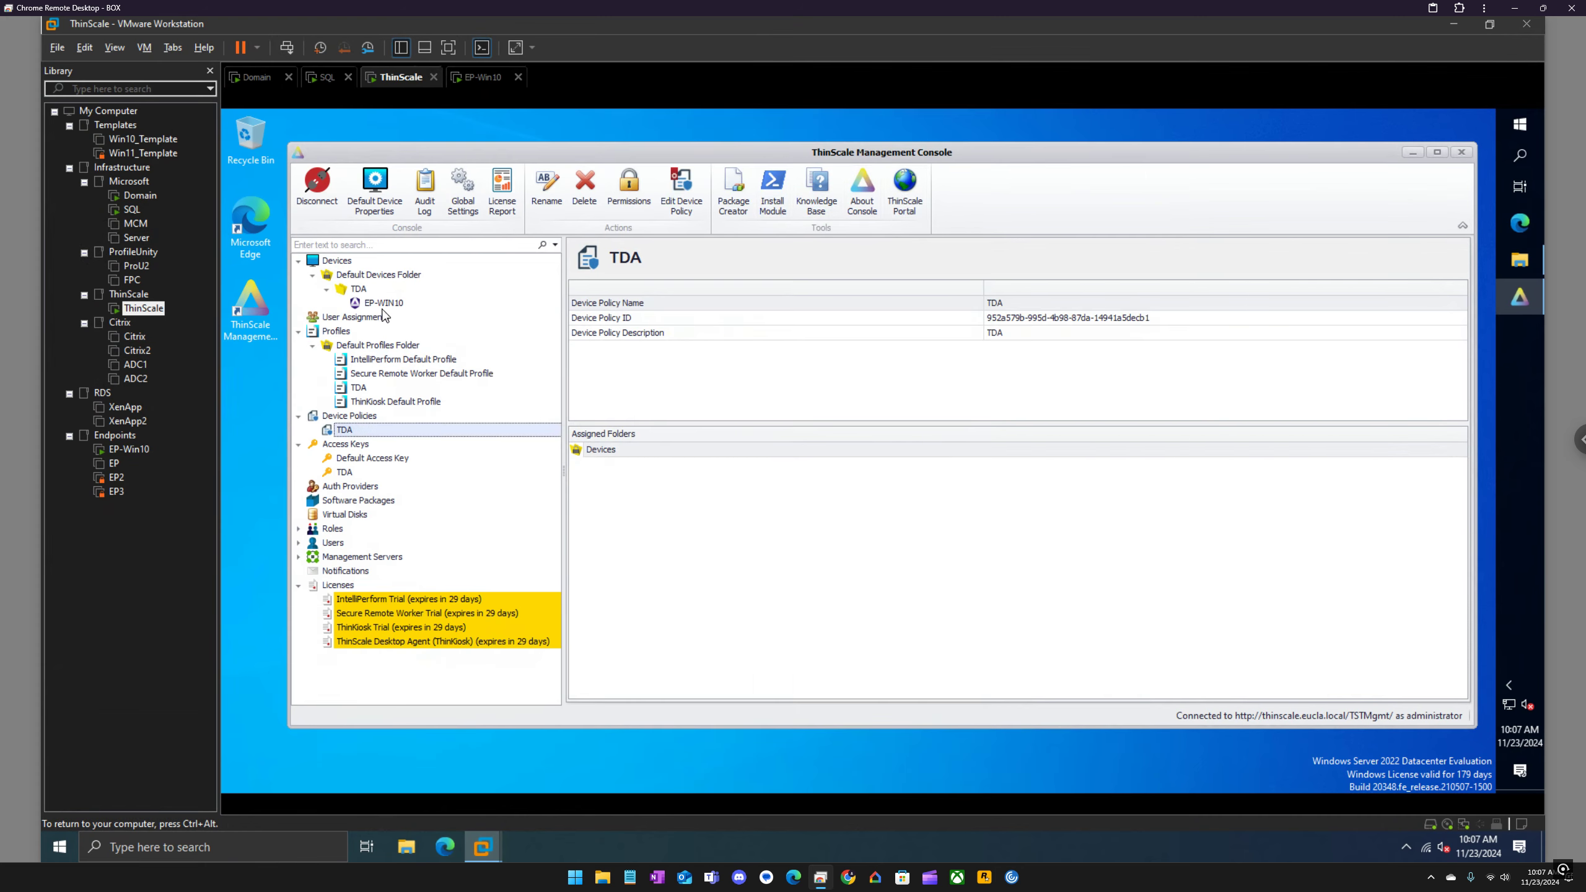
Step: Open the TDA profile assigned to the TDA devices folder for editing and look through its categories of settings
click(359, 290)
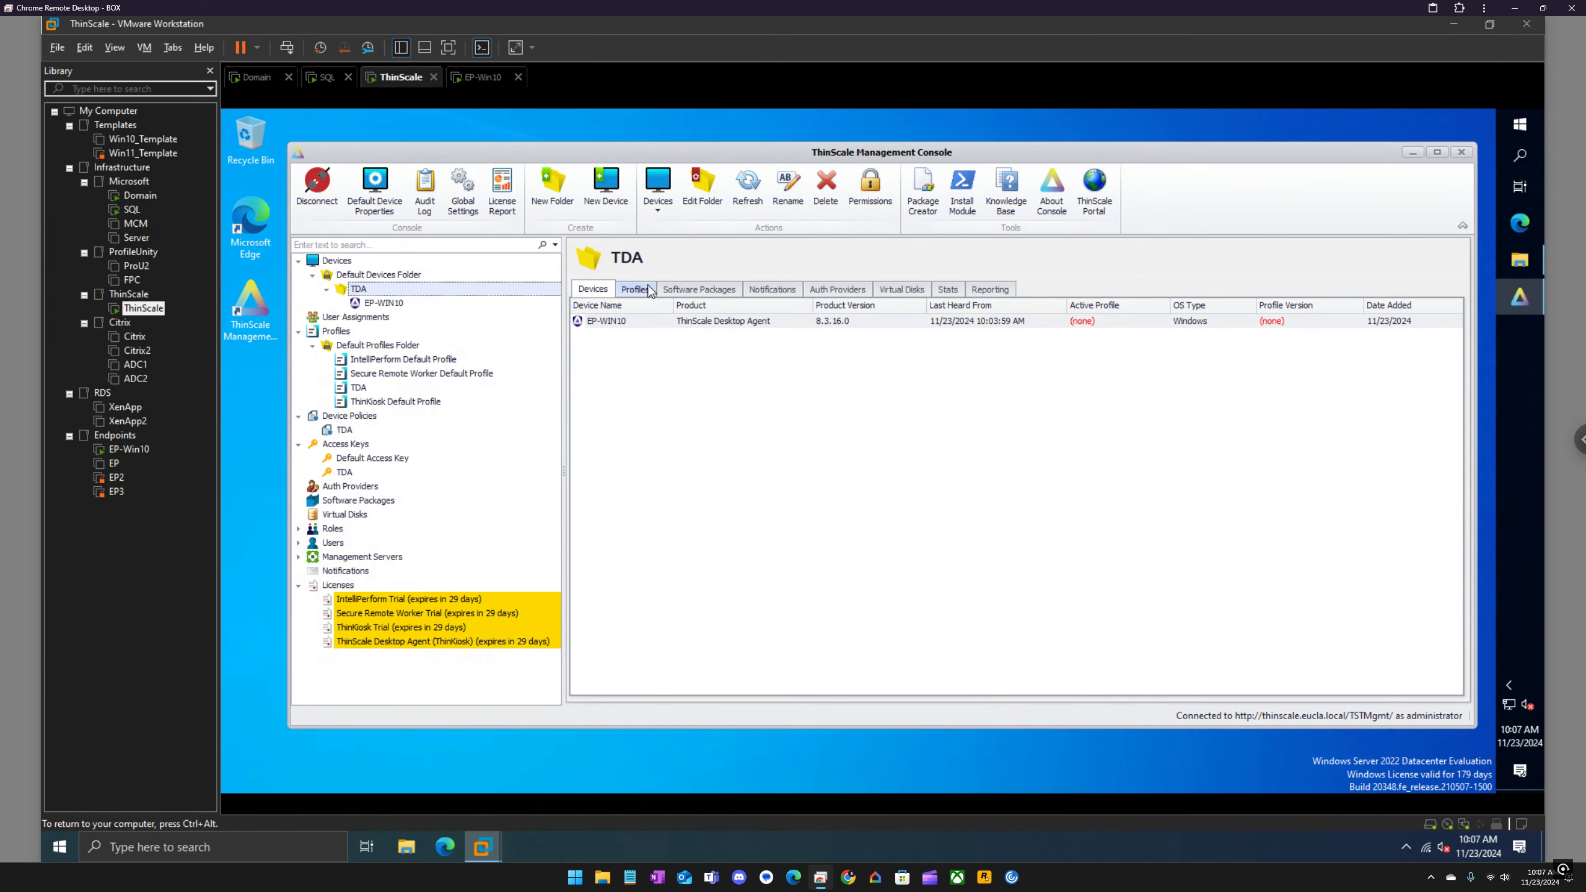
click(648, 288)
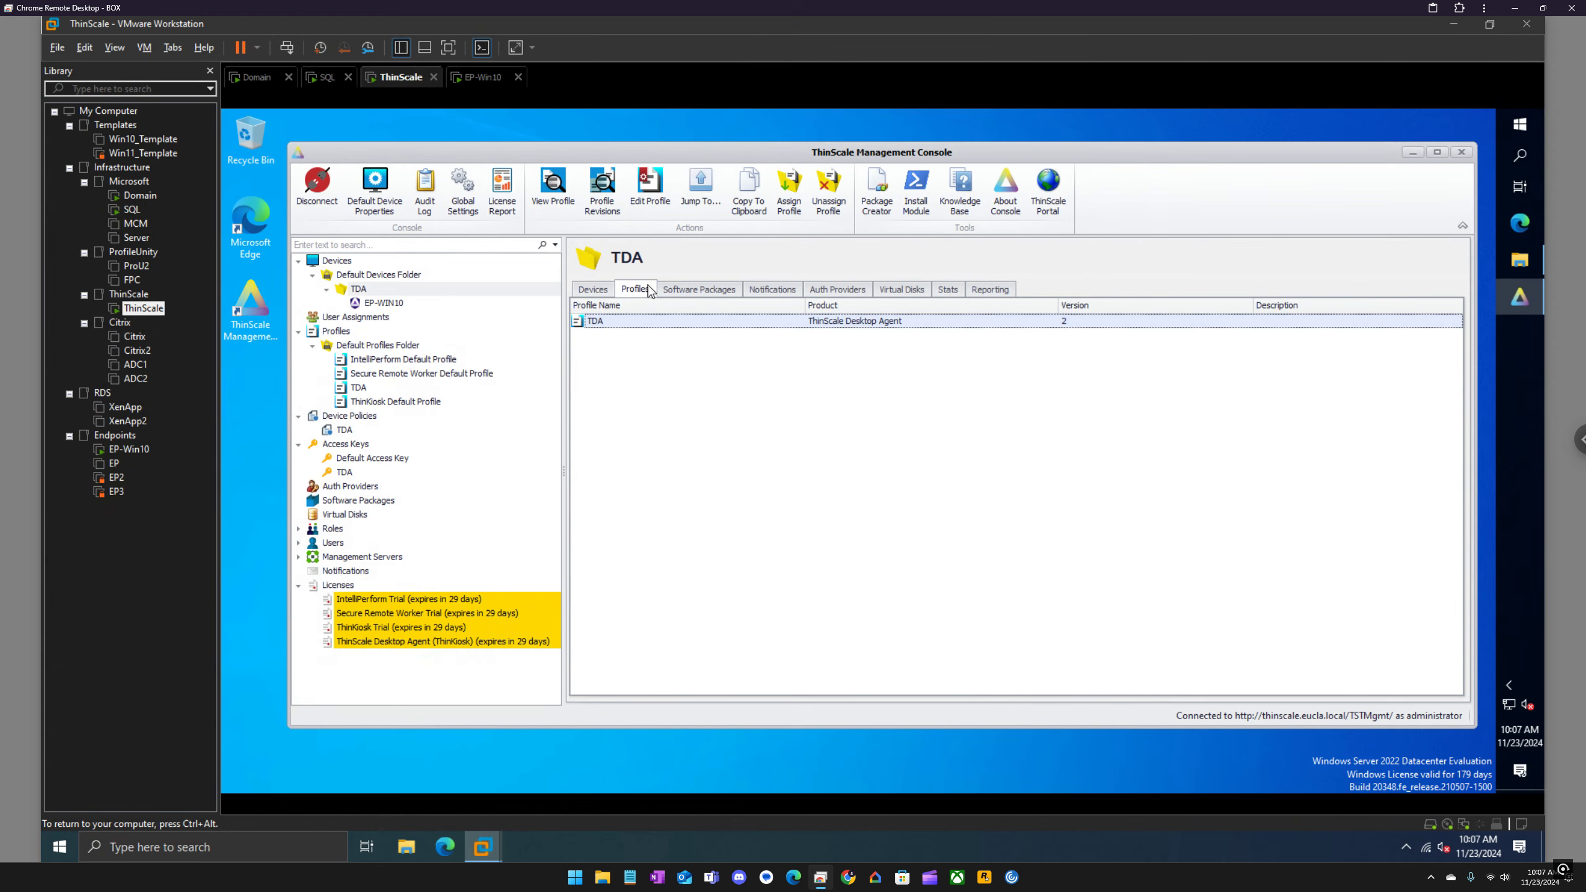
right_click(636, 322)
click(686, 369)
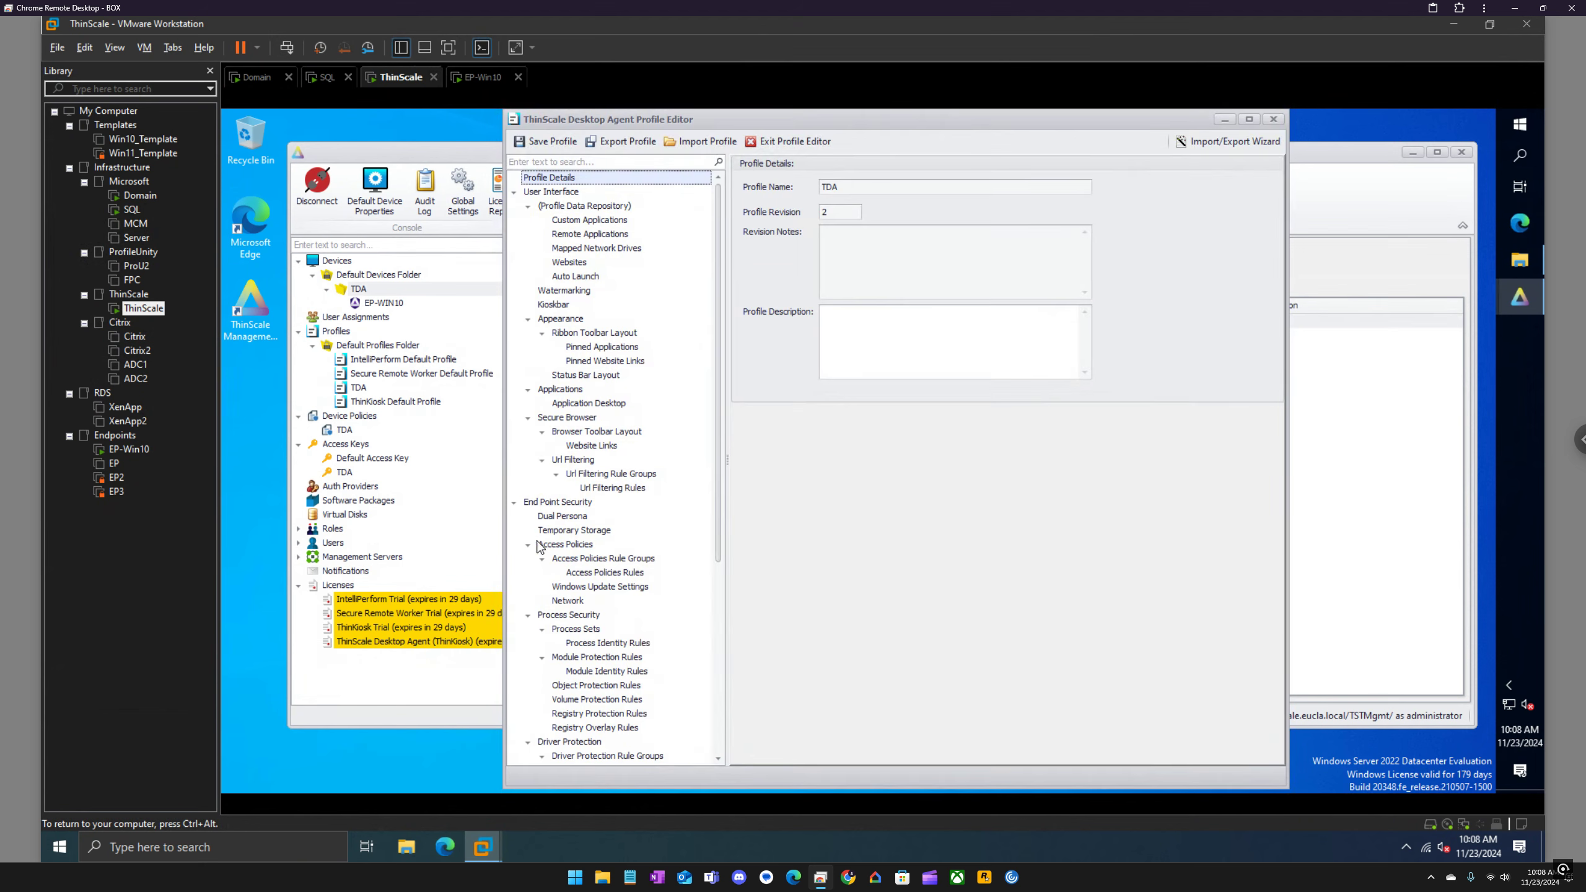
scroll(550, 490, down, 4)
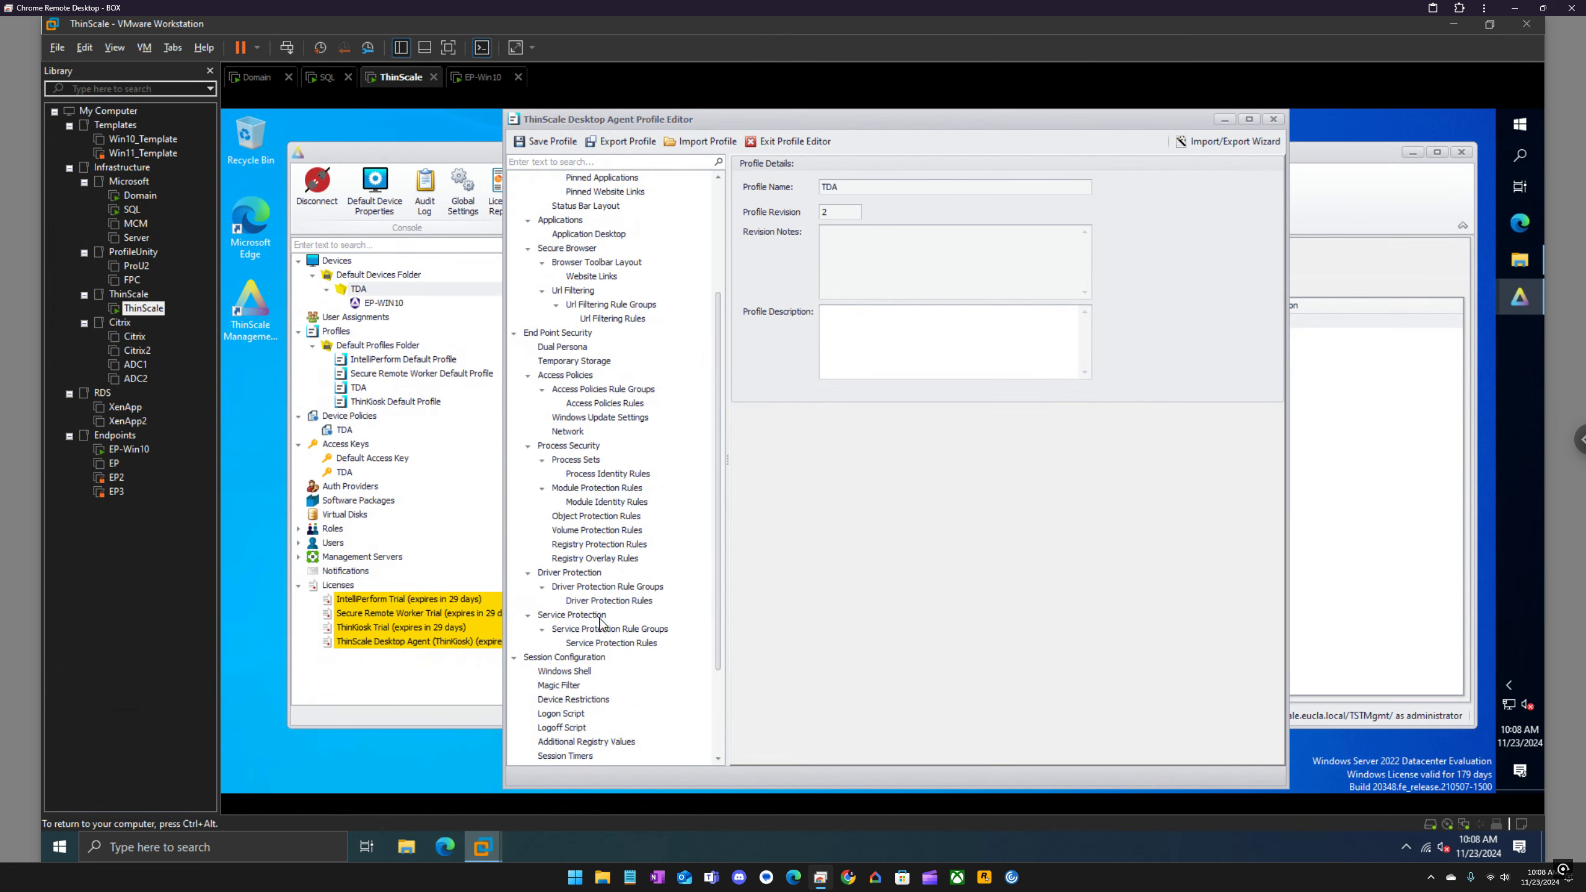
scroll(650, 633, down, 1)
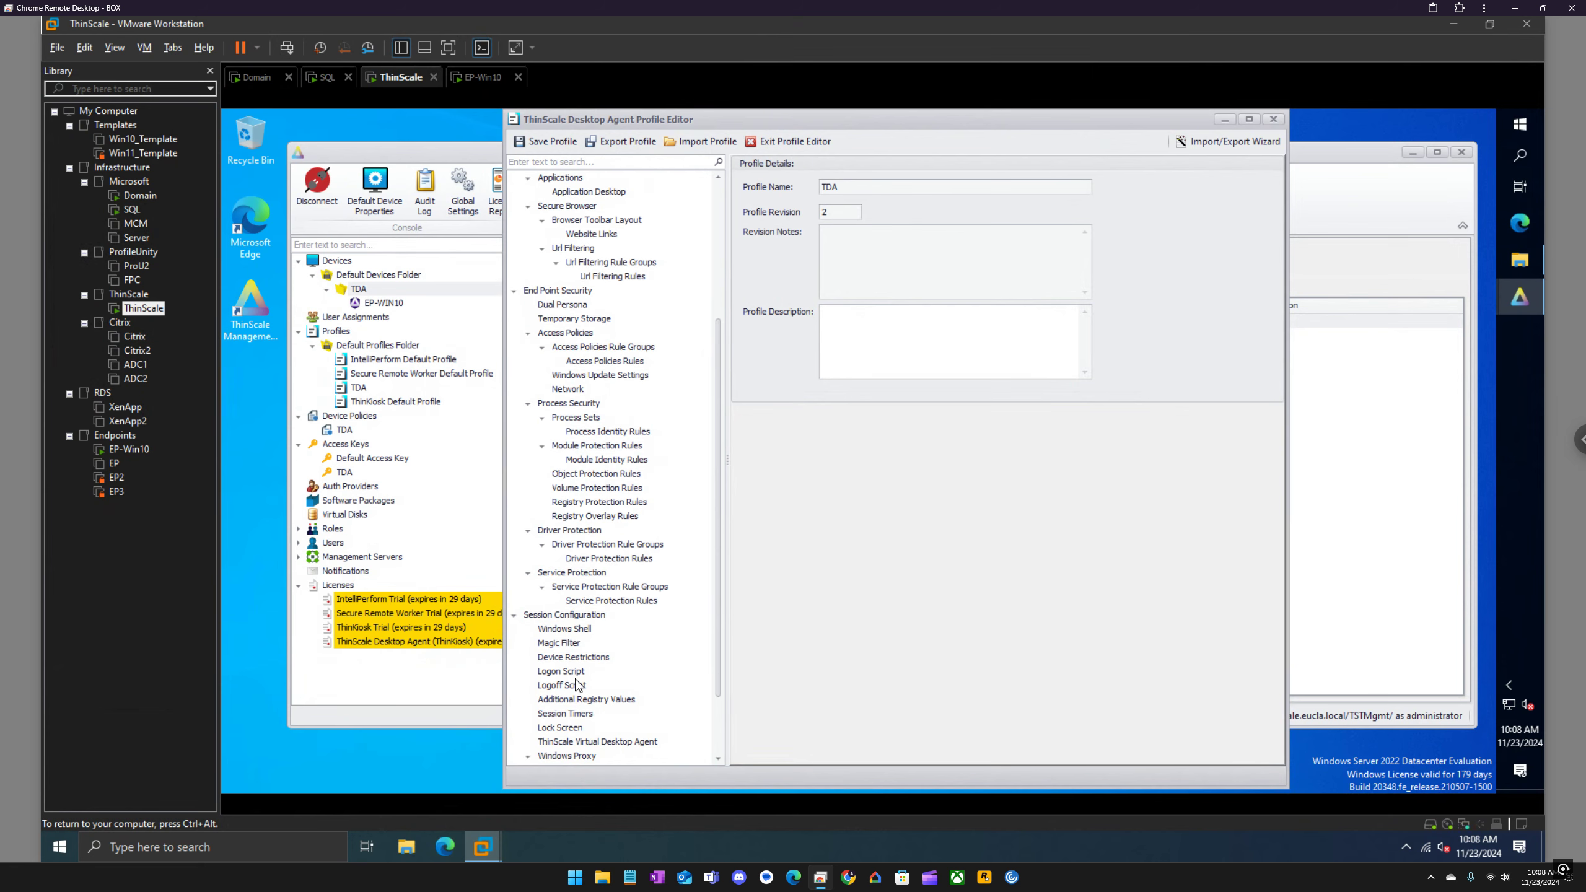
scroll(594, 678, up, 5)
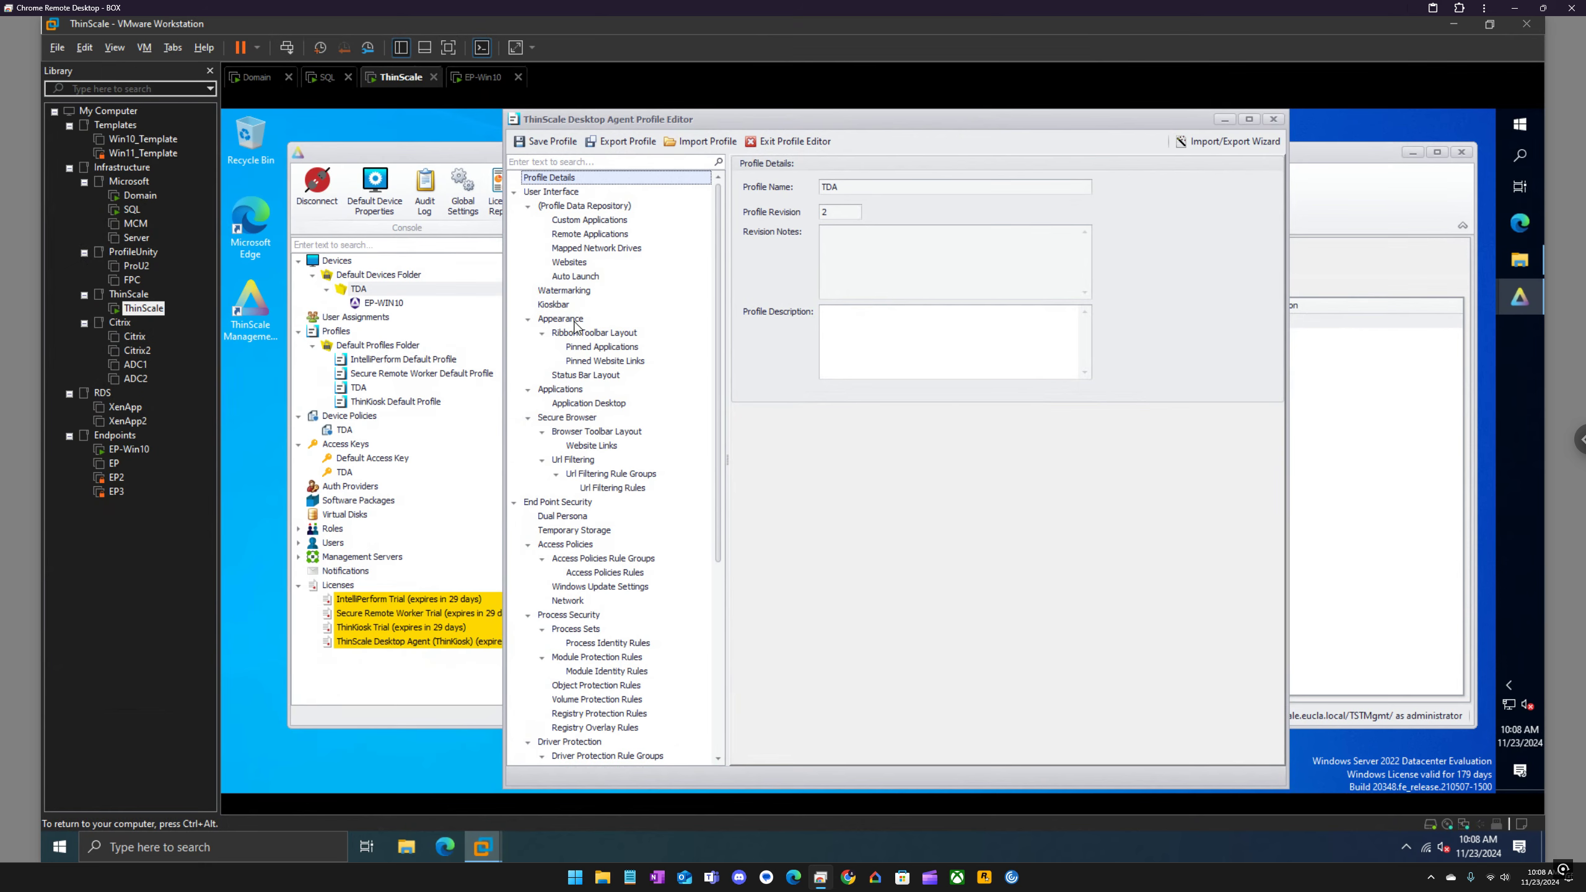
Step: Try placing Audio Device below Admin Unlock in the right-aligned status bar items, and exit the profile editor without saving
click(594, 376)
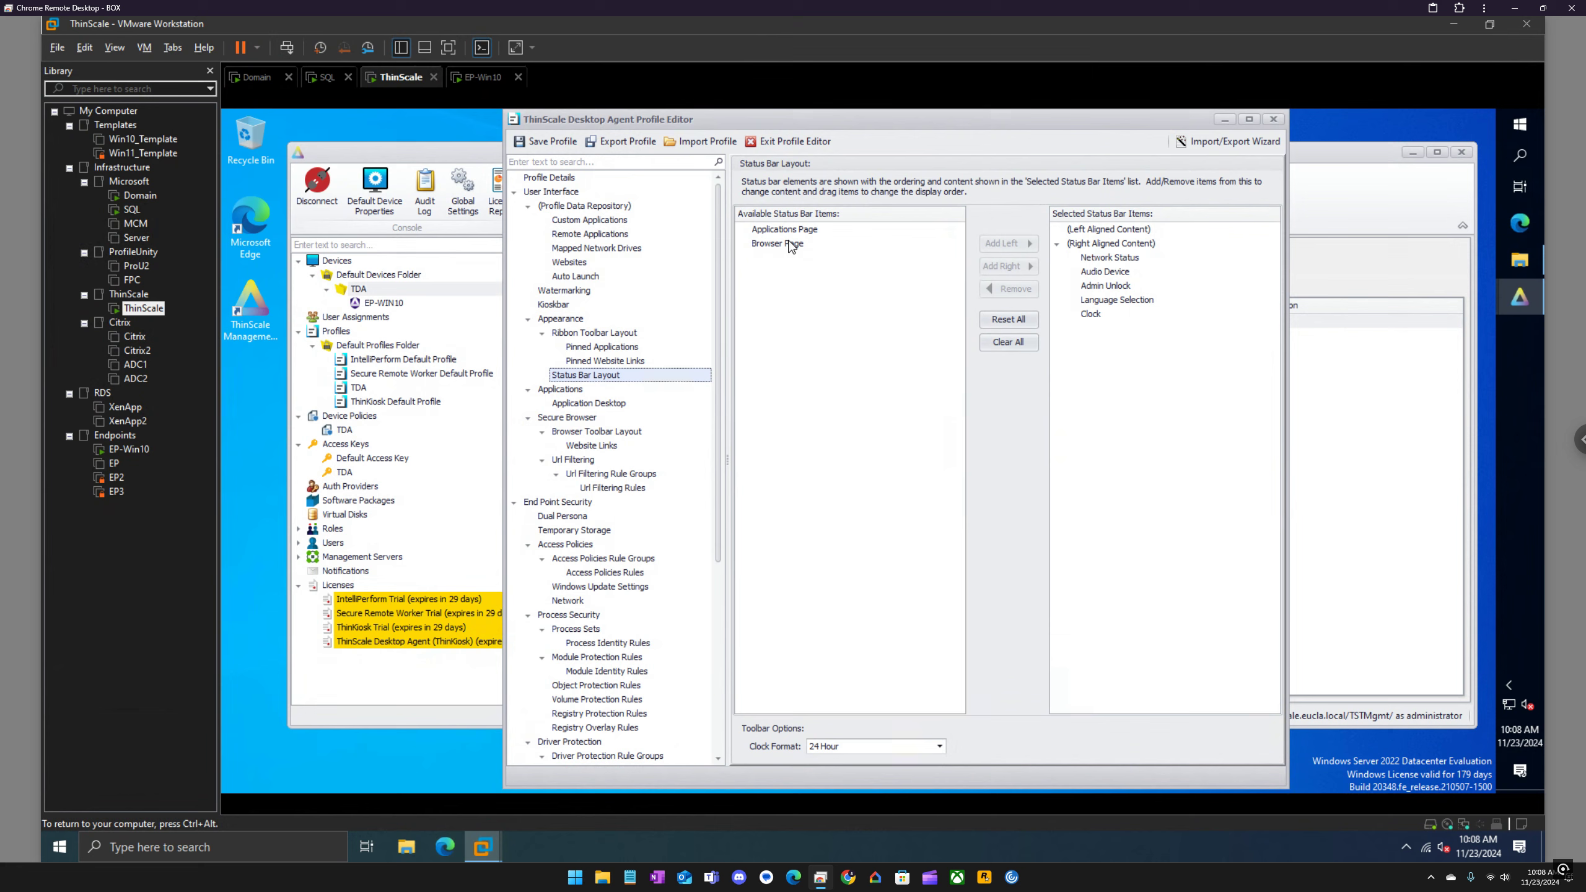
drag(1106, 274, 1106, 288)
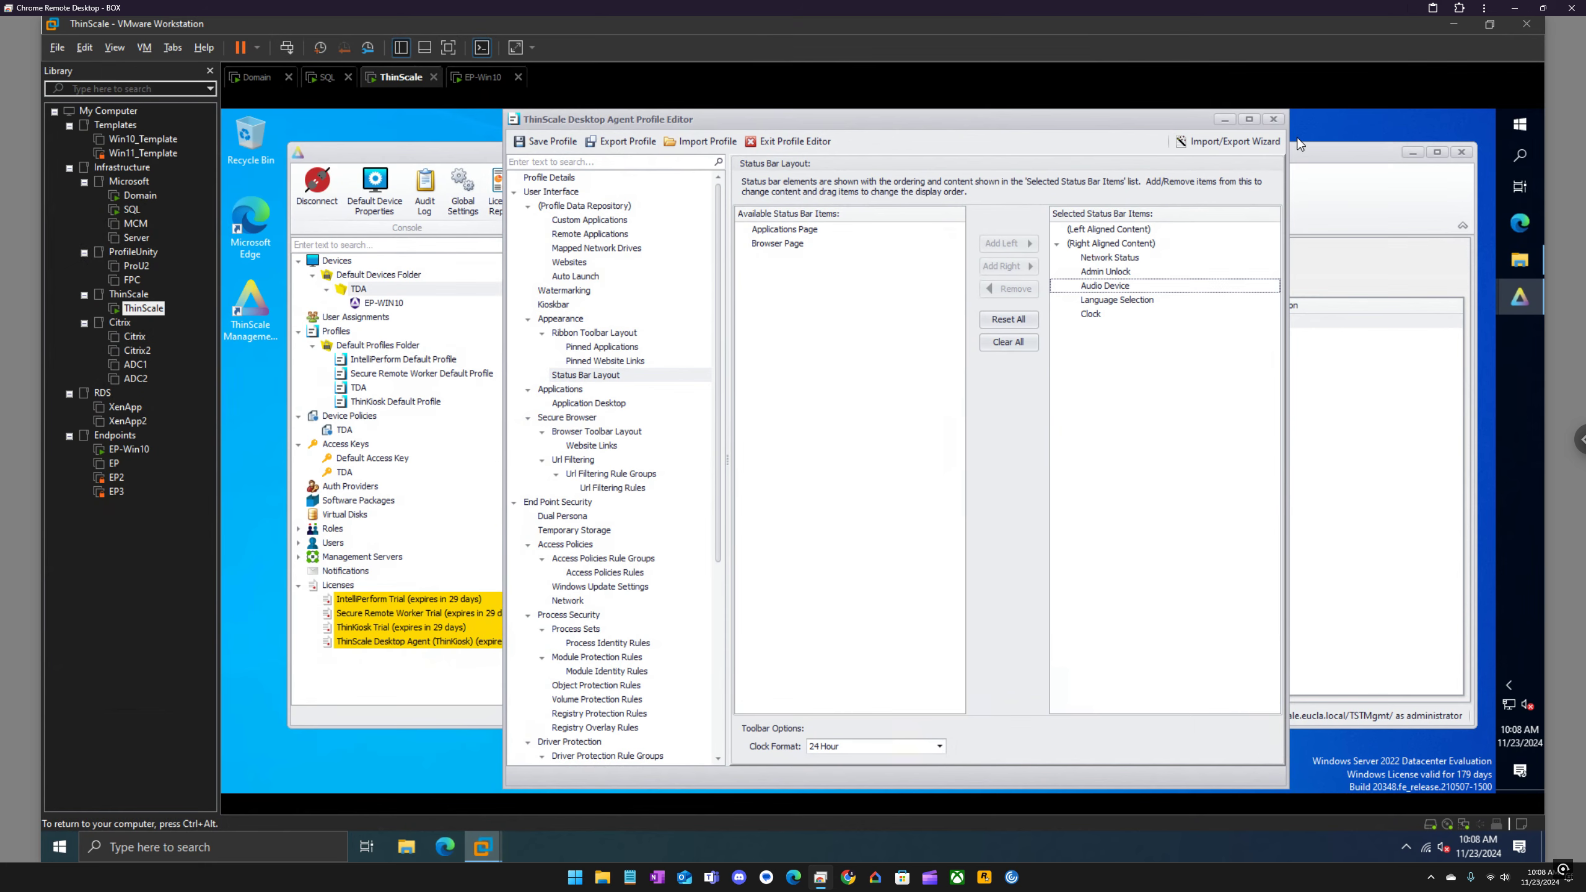
click(1274, 119)
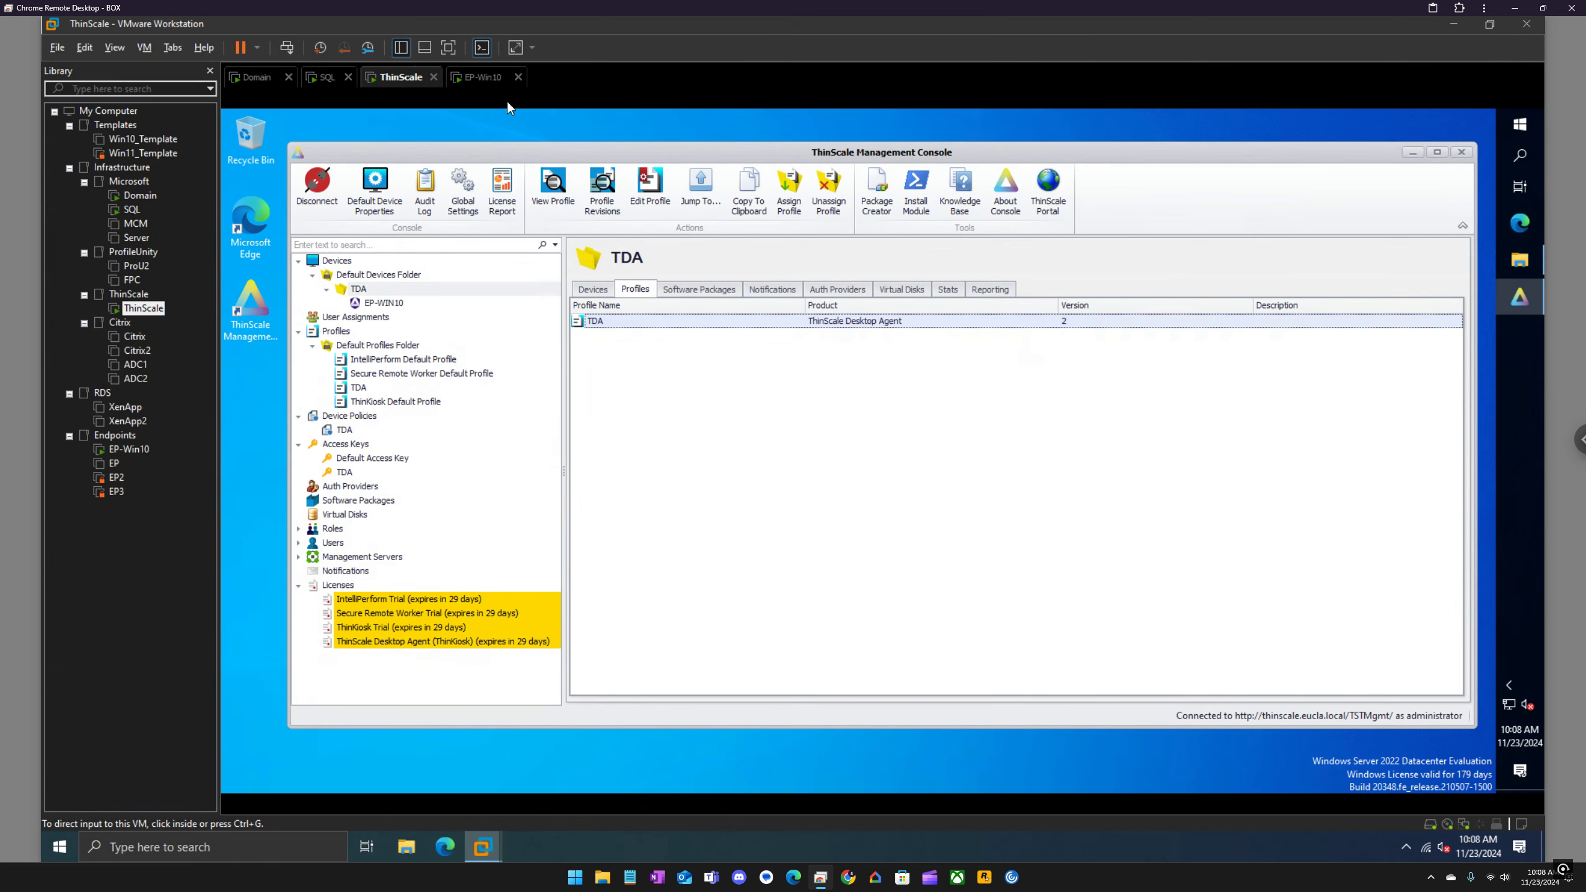
Step: Switch to the EP-Win10 virtual machine, maximize the ThinKiosk window and release input from the virtual machine
click(482, 78)
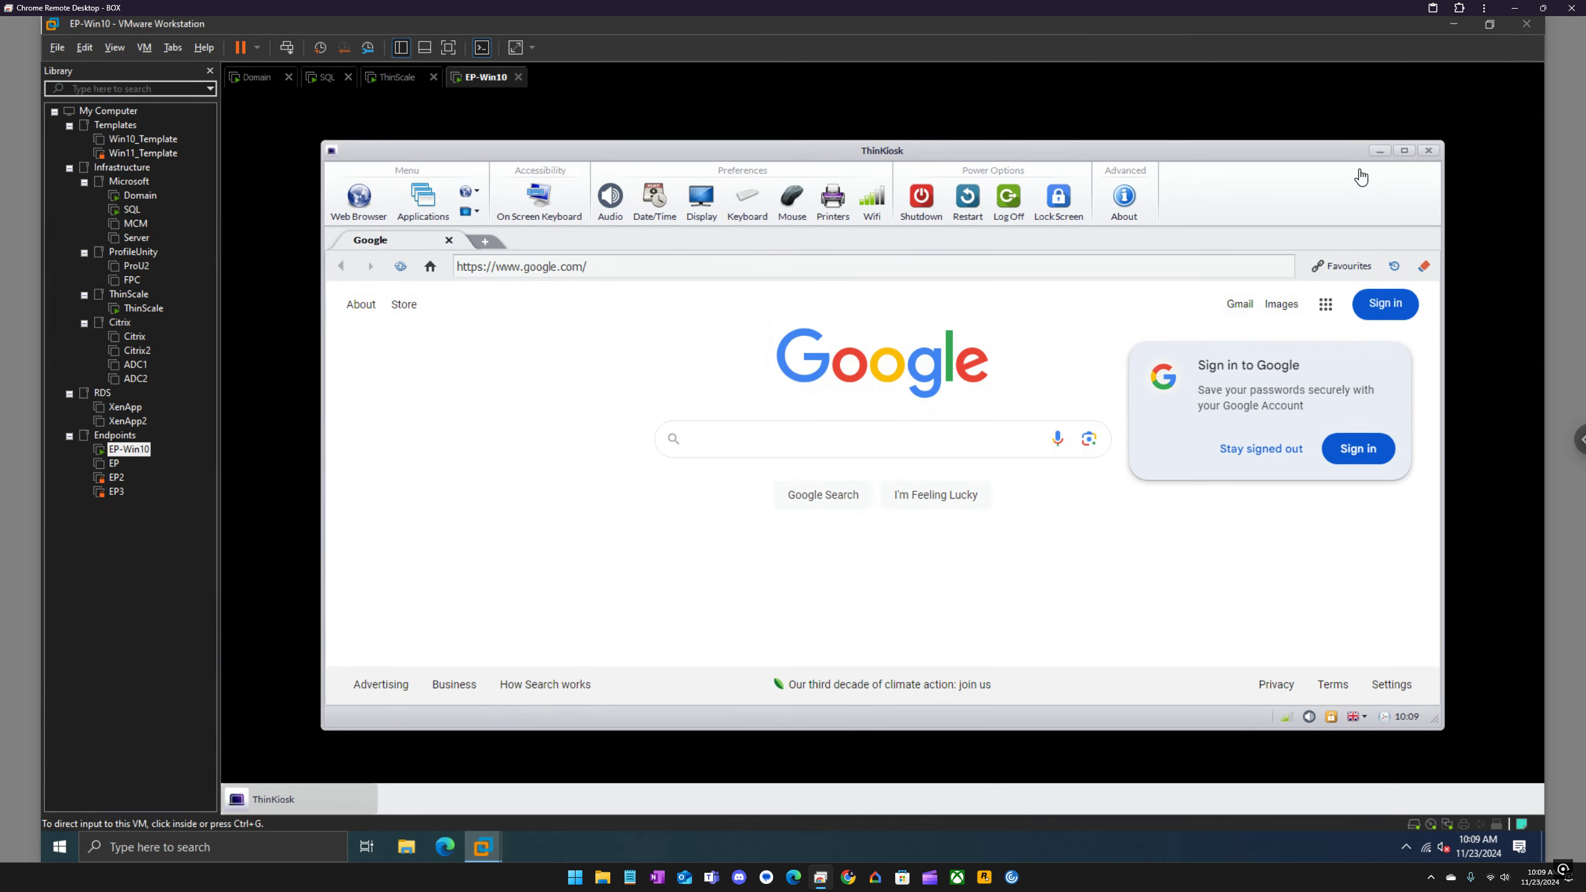
click(1408, 160)
click(1405, 152)
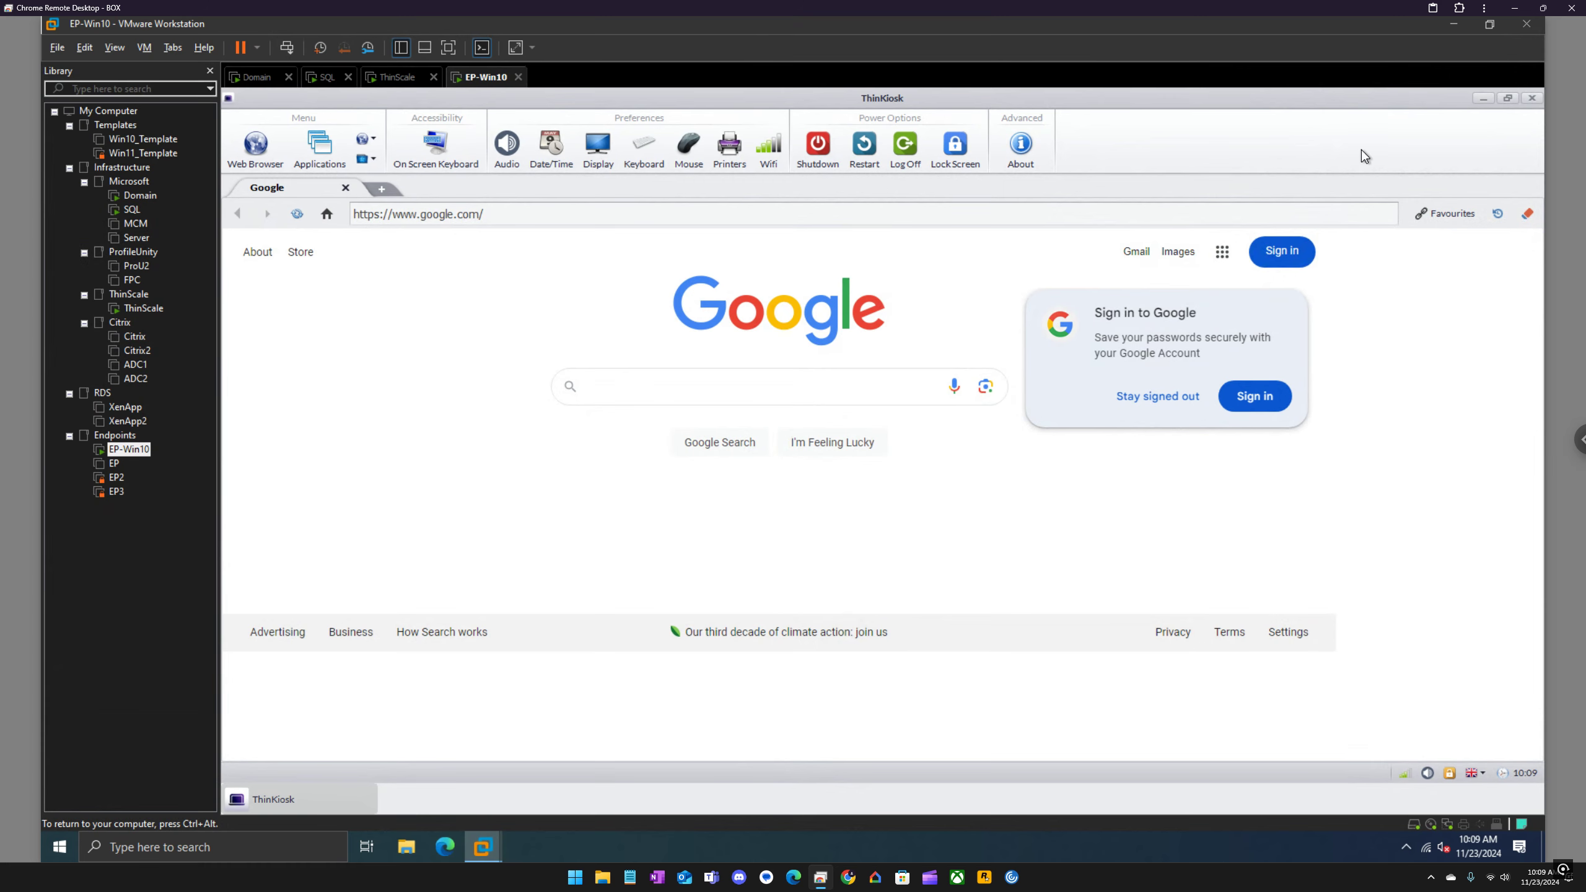
key(ctrl+alt)
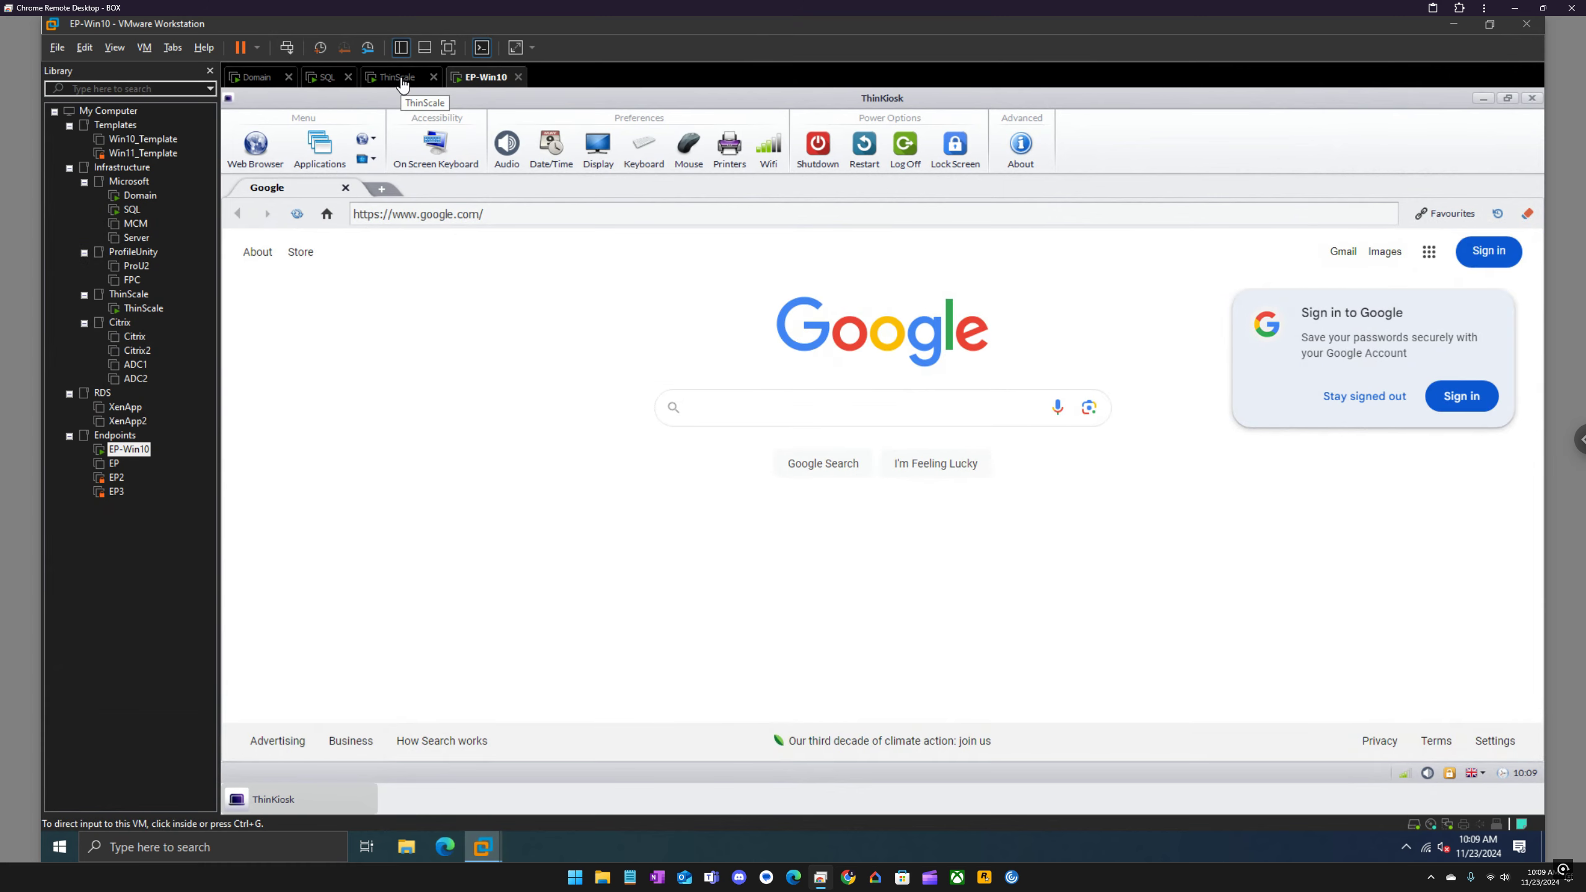
Step: Switch to the ThinScale virtual machine, try to remote control the EP-WIN10 device, and refresh its inventory
click(403, 78)
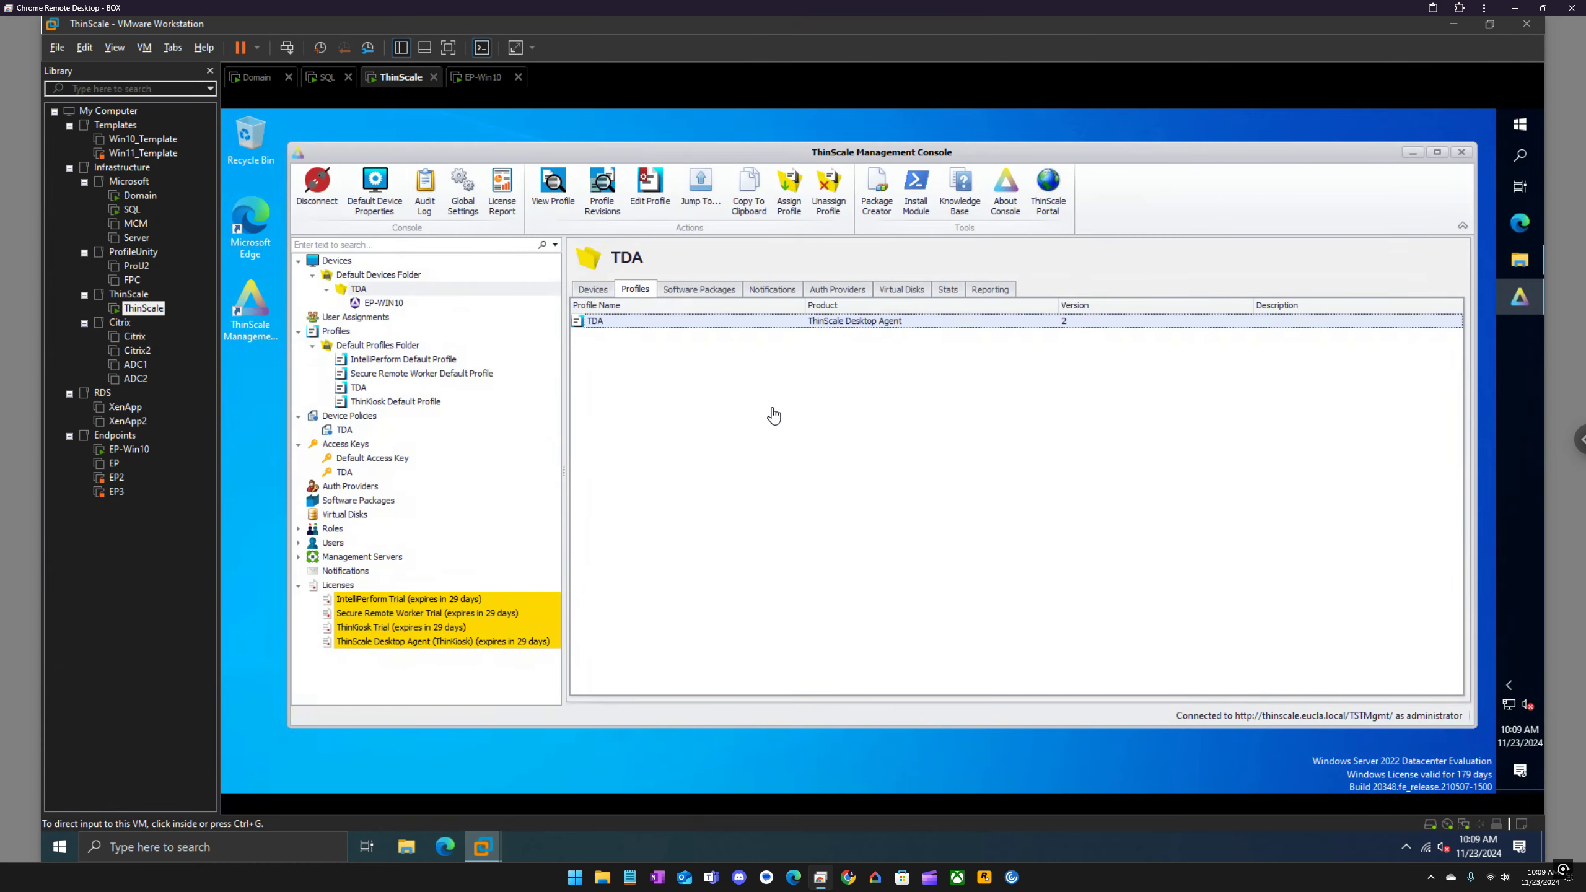
right_click(392, 306)
mouse_move(456, 316)
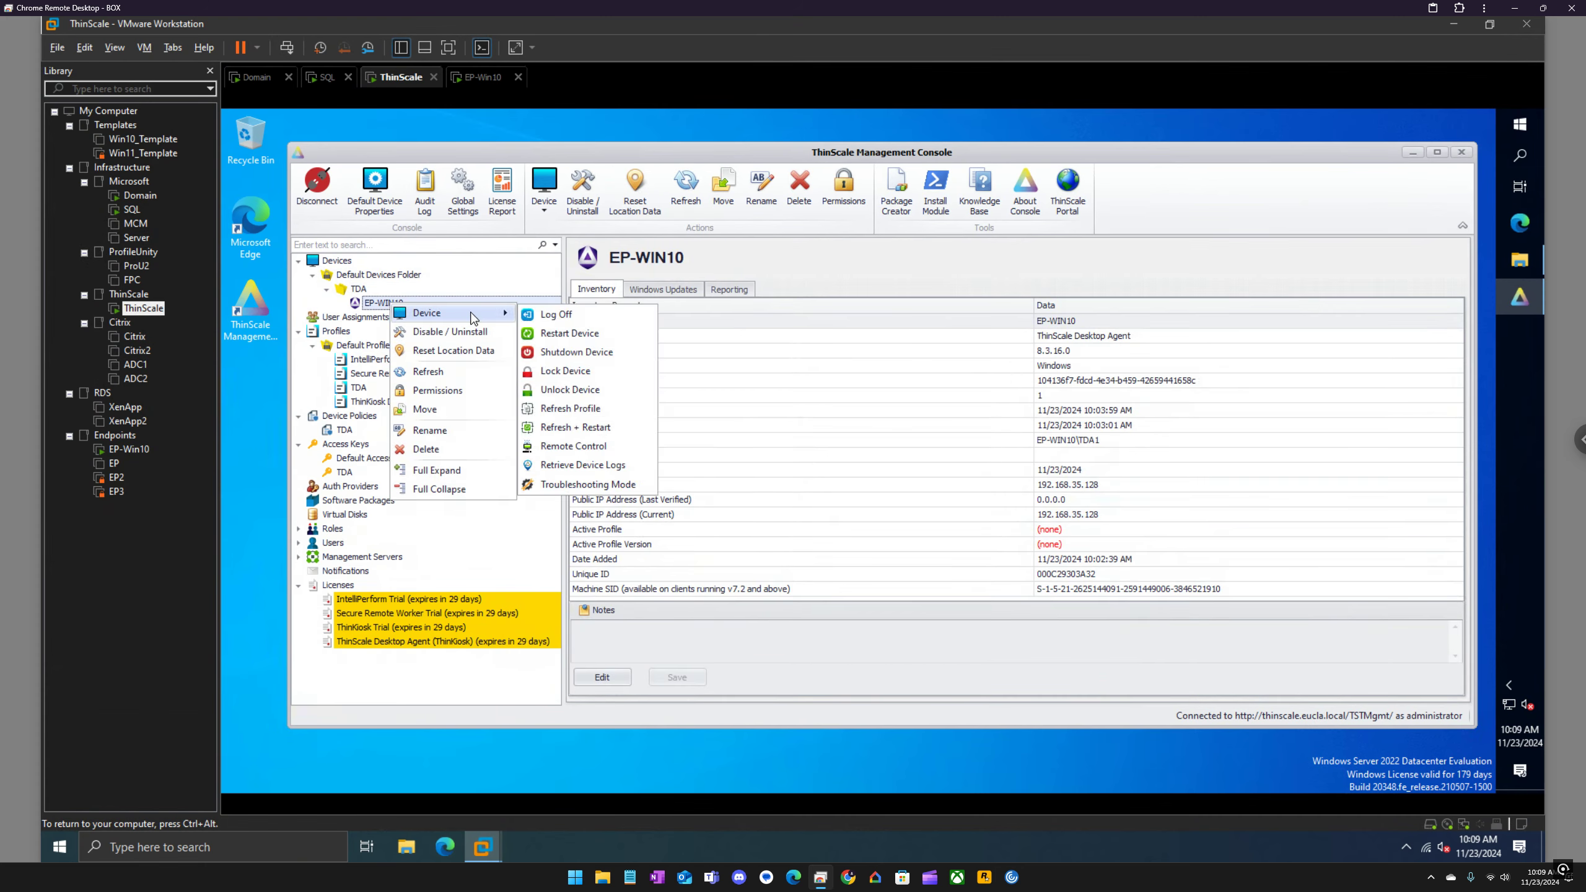
click(622, 447)
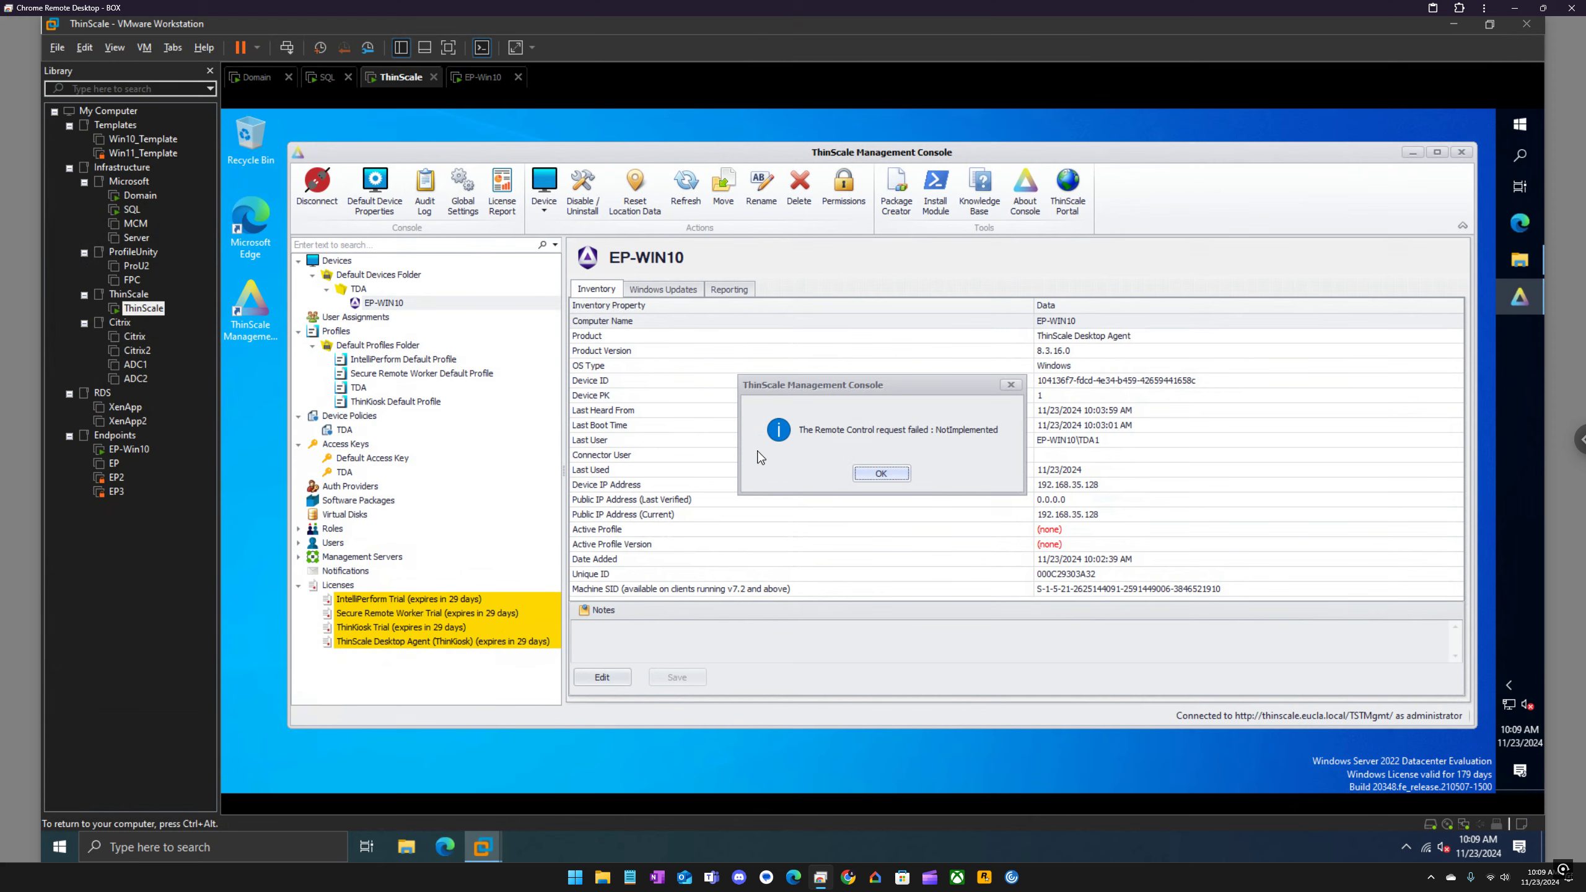
click(897, 478)
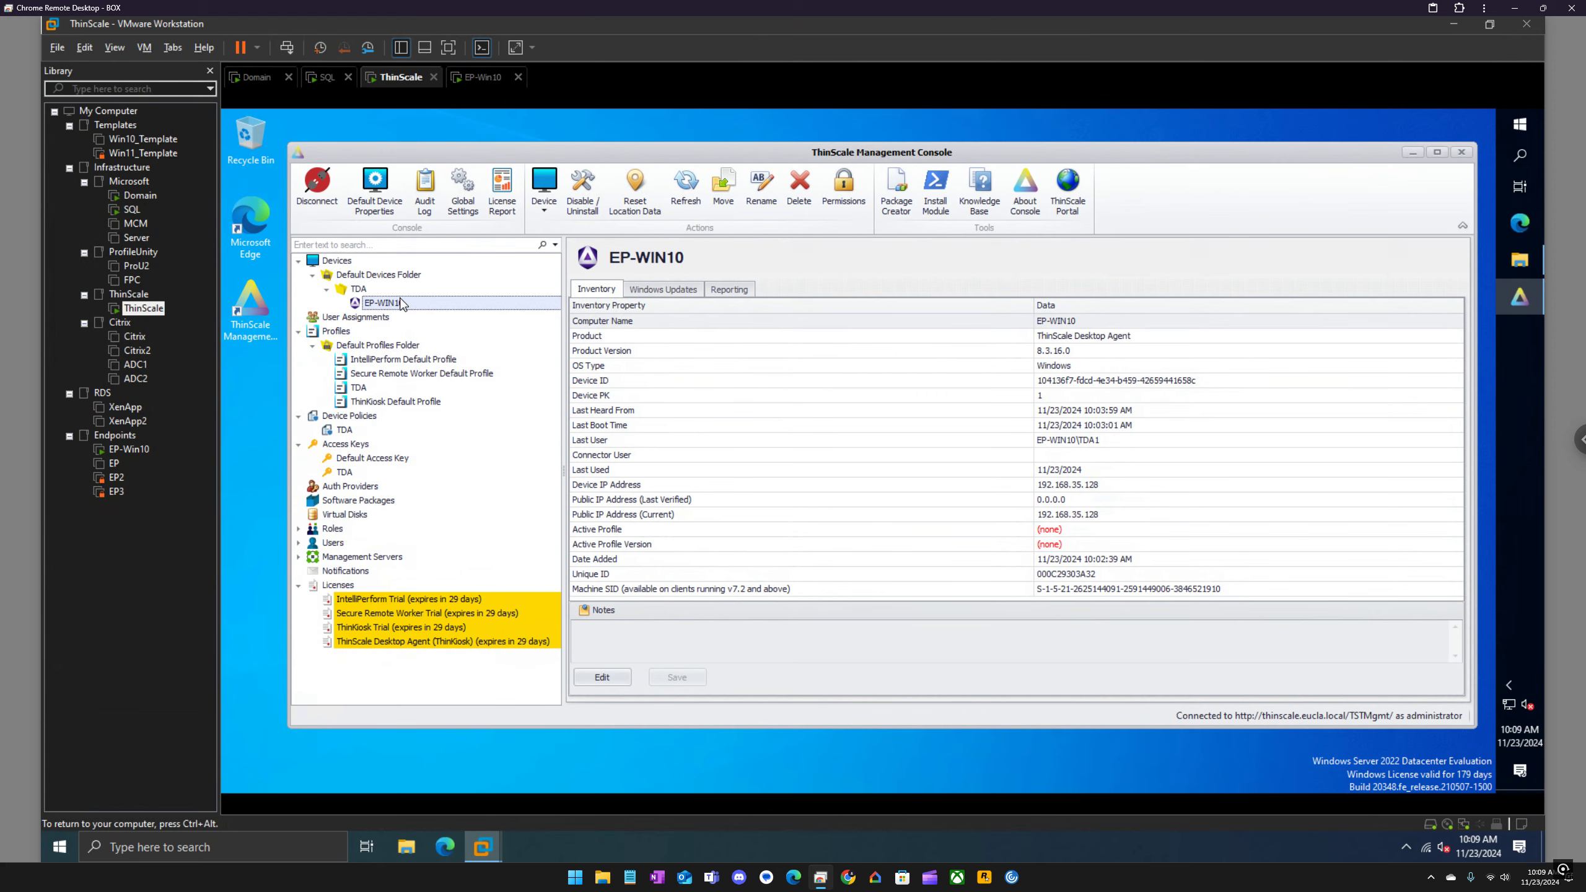
click(687, 187)
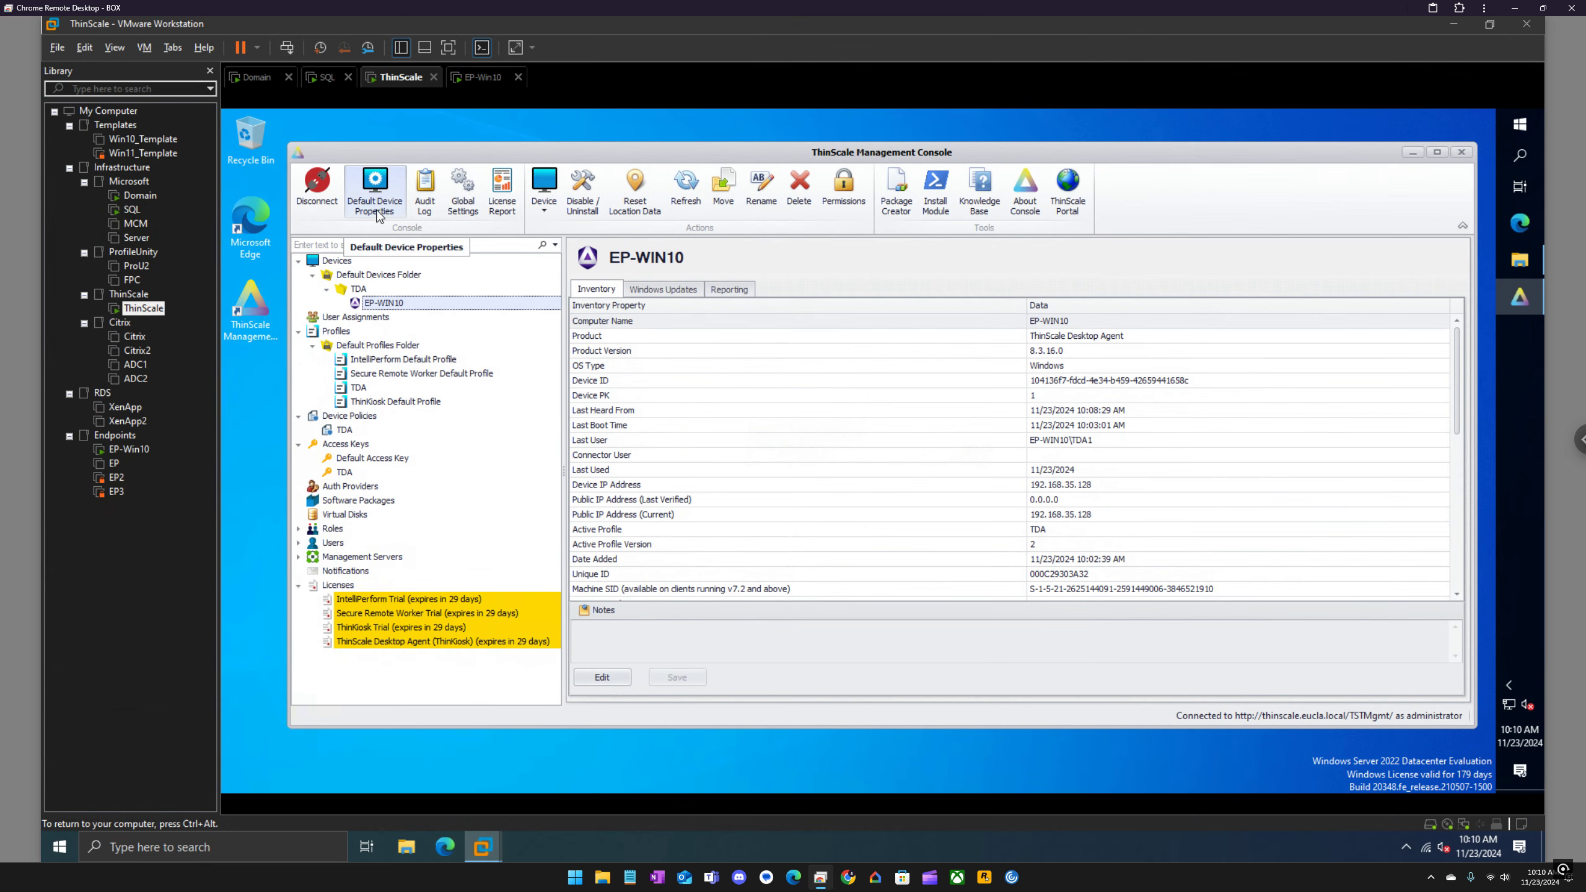
Step: Review the TDA devices folder's custom device properties and the device policy selection in its TDA settings, and close the folder editor without saving
right_click(365, 289)
click(433, 354)
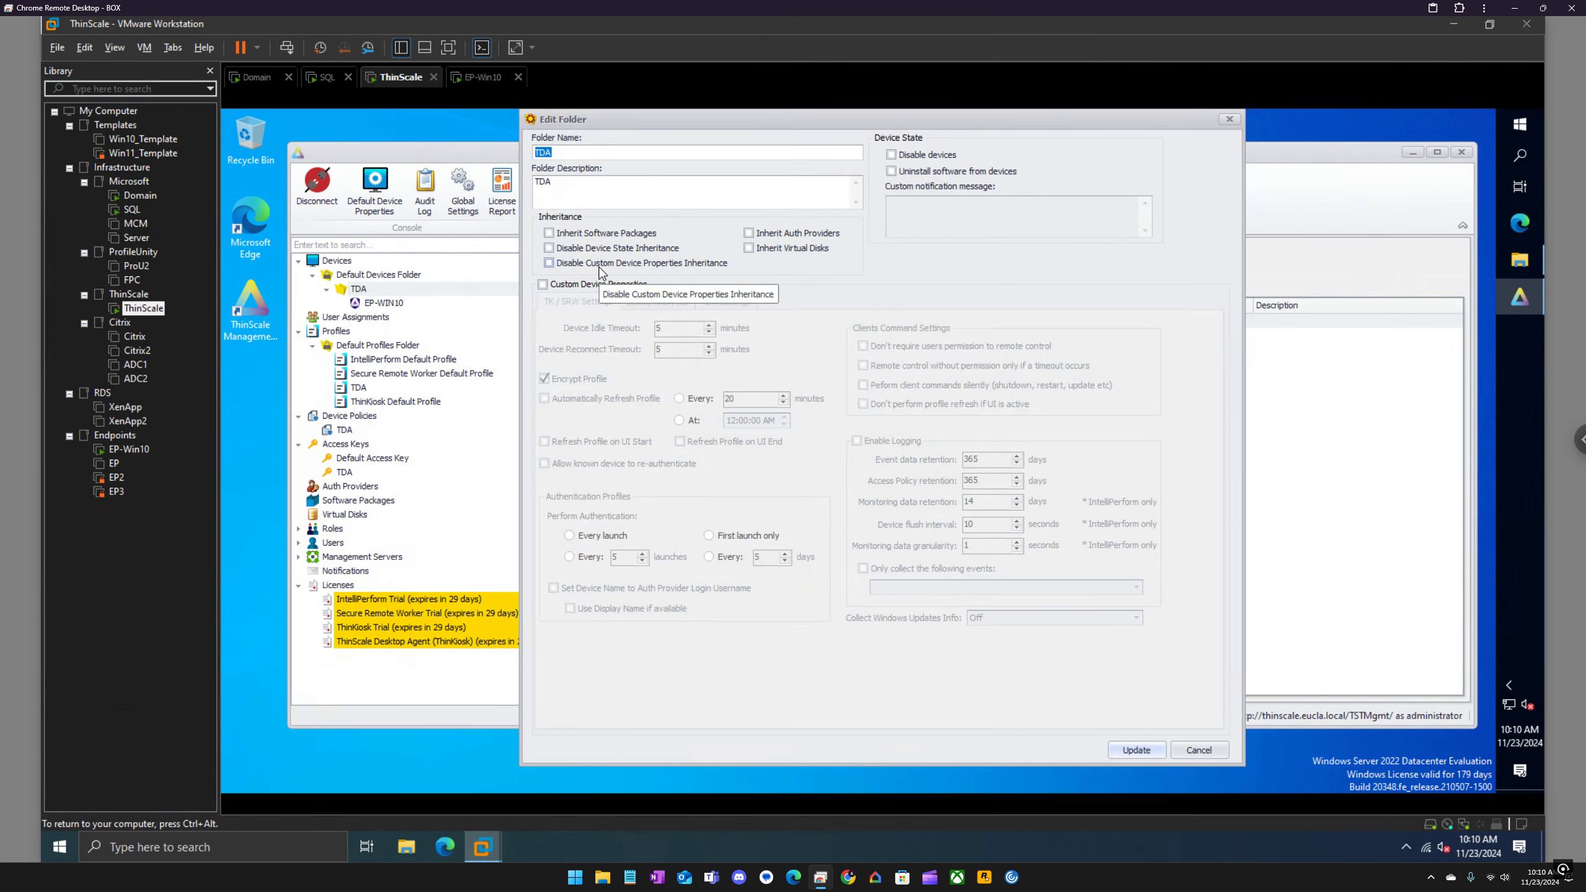
click(621, 286)
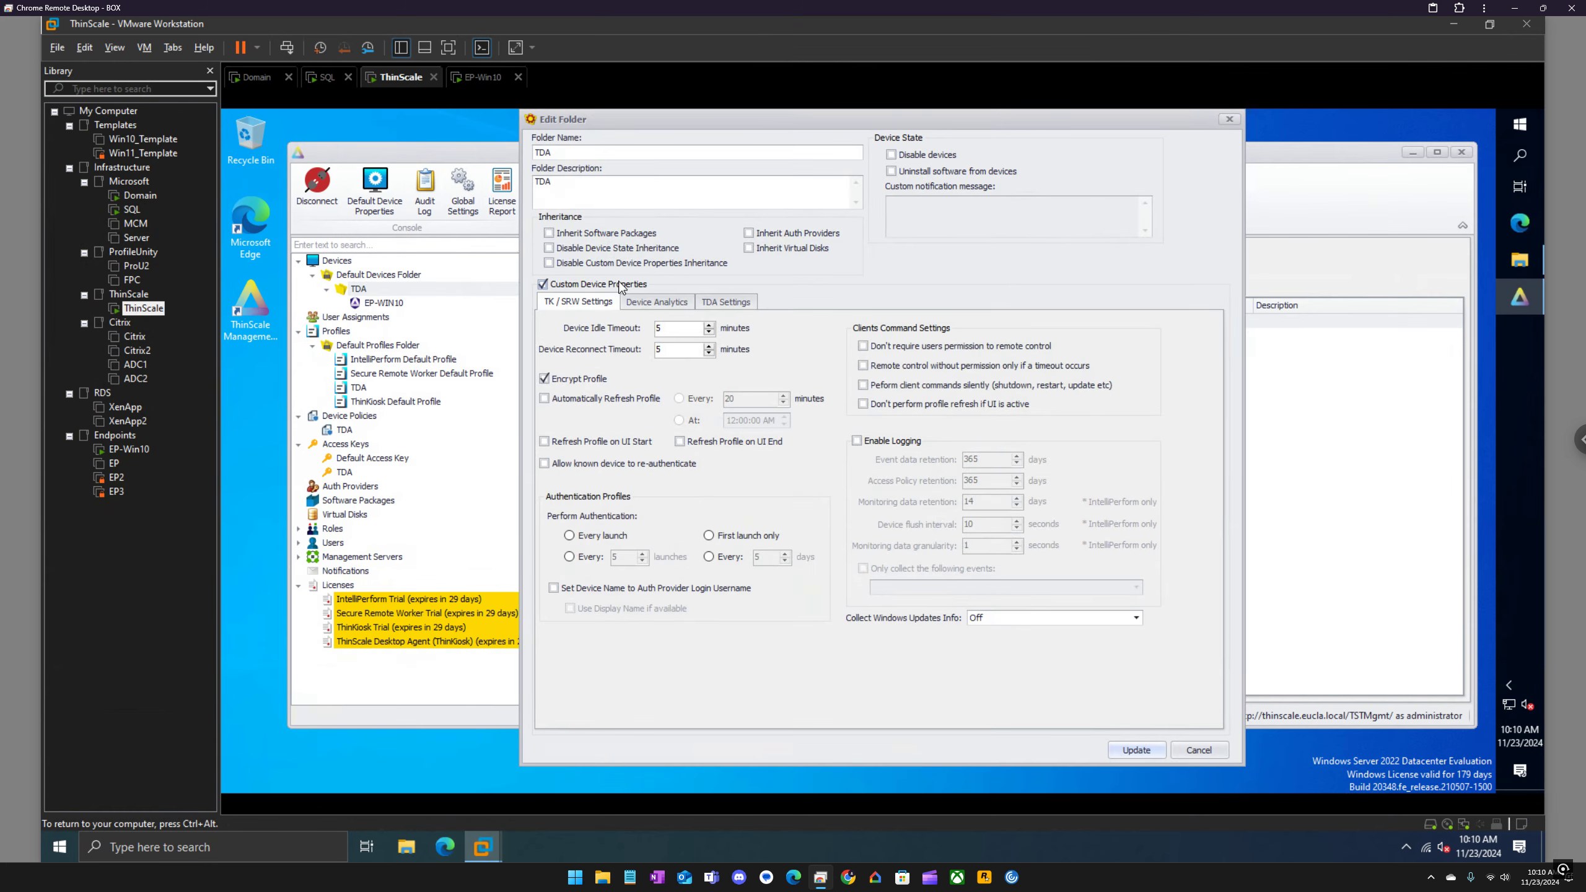
click(737, 302)
click(592, 361)
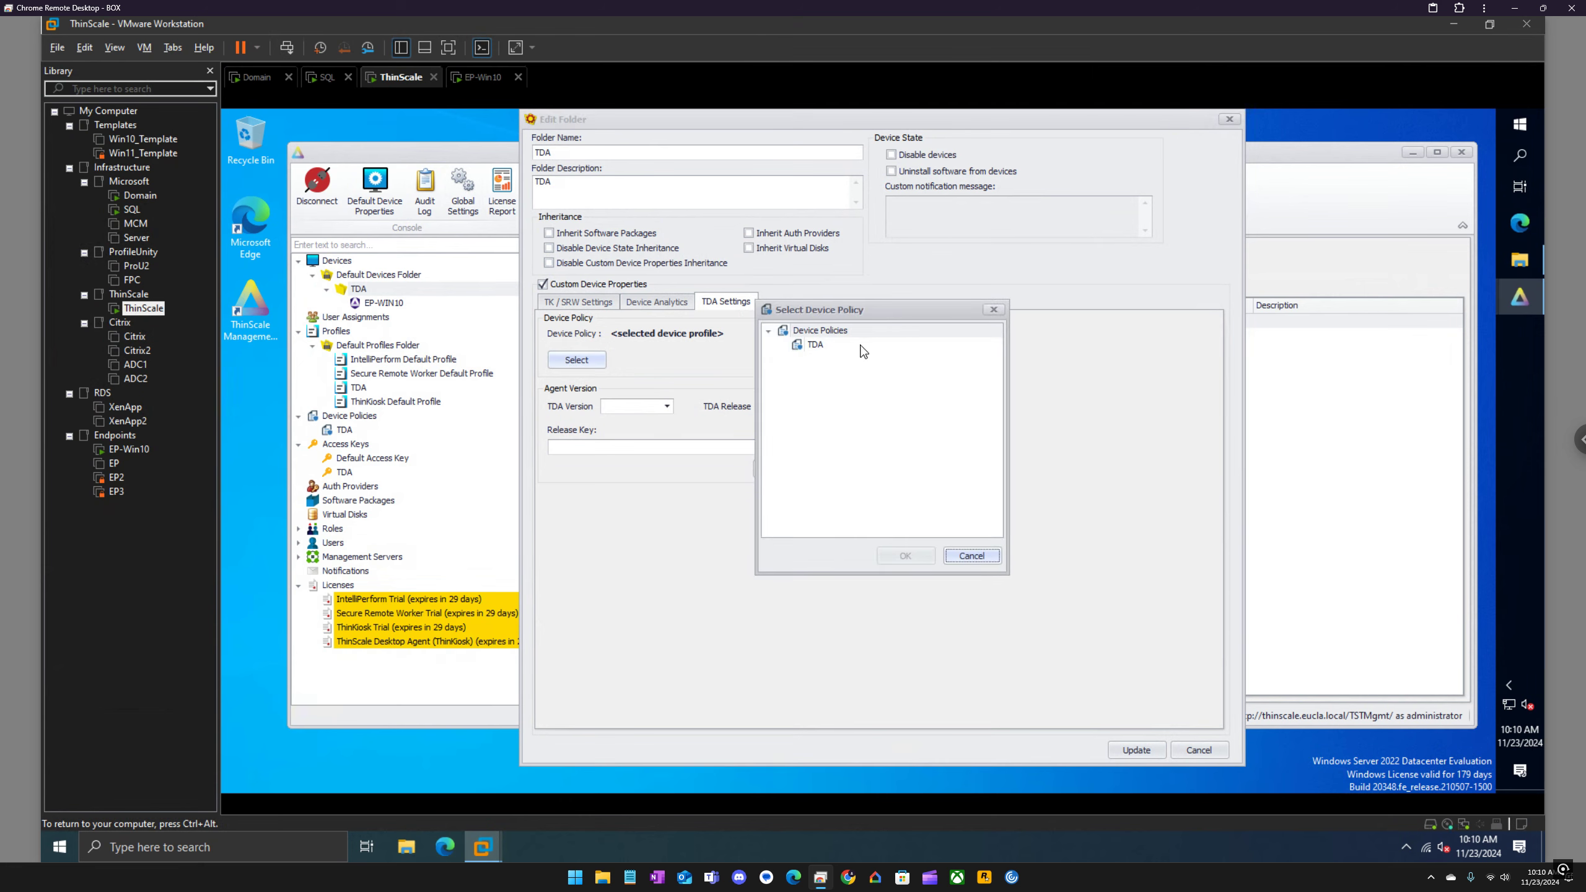
click(995, 309)
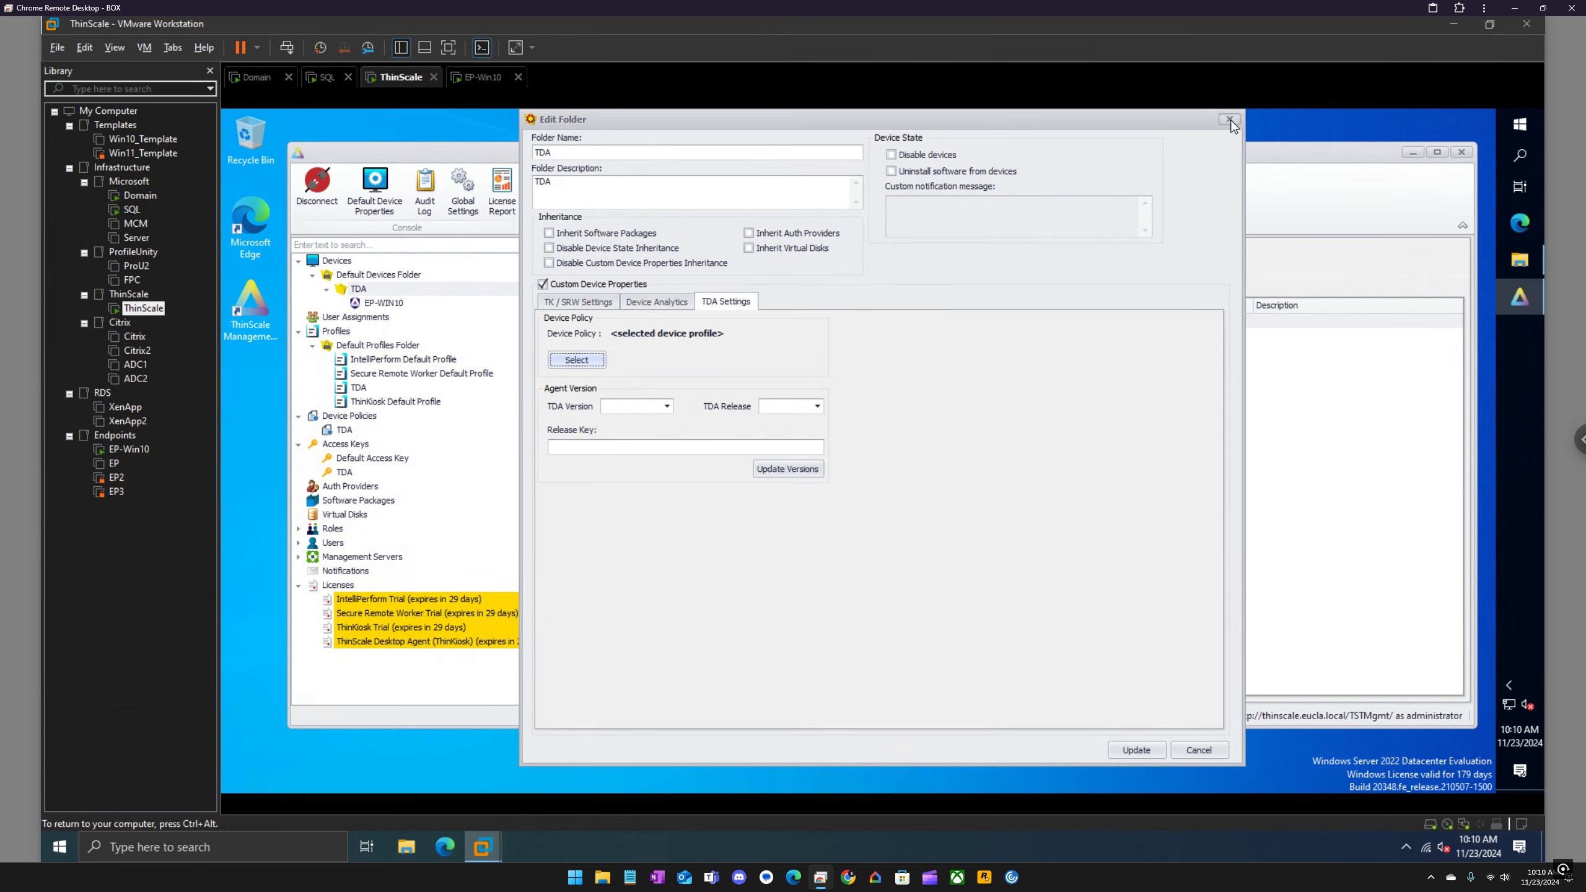
click(1228, 119)
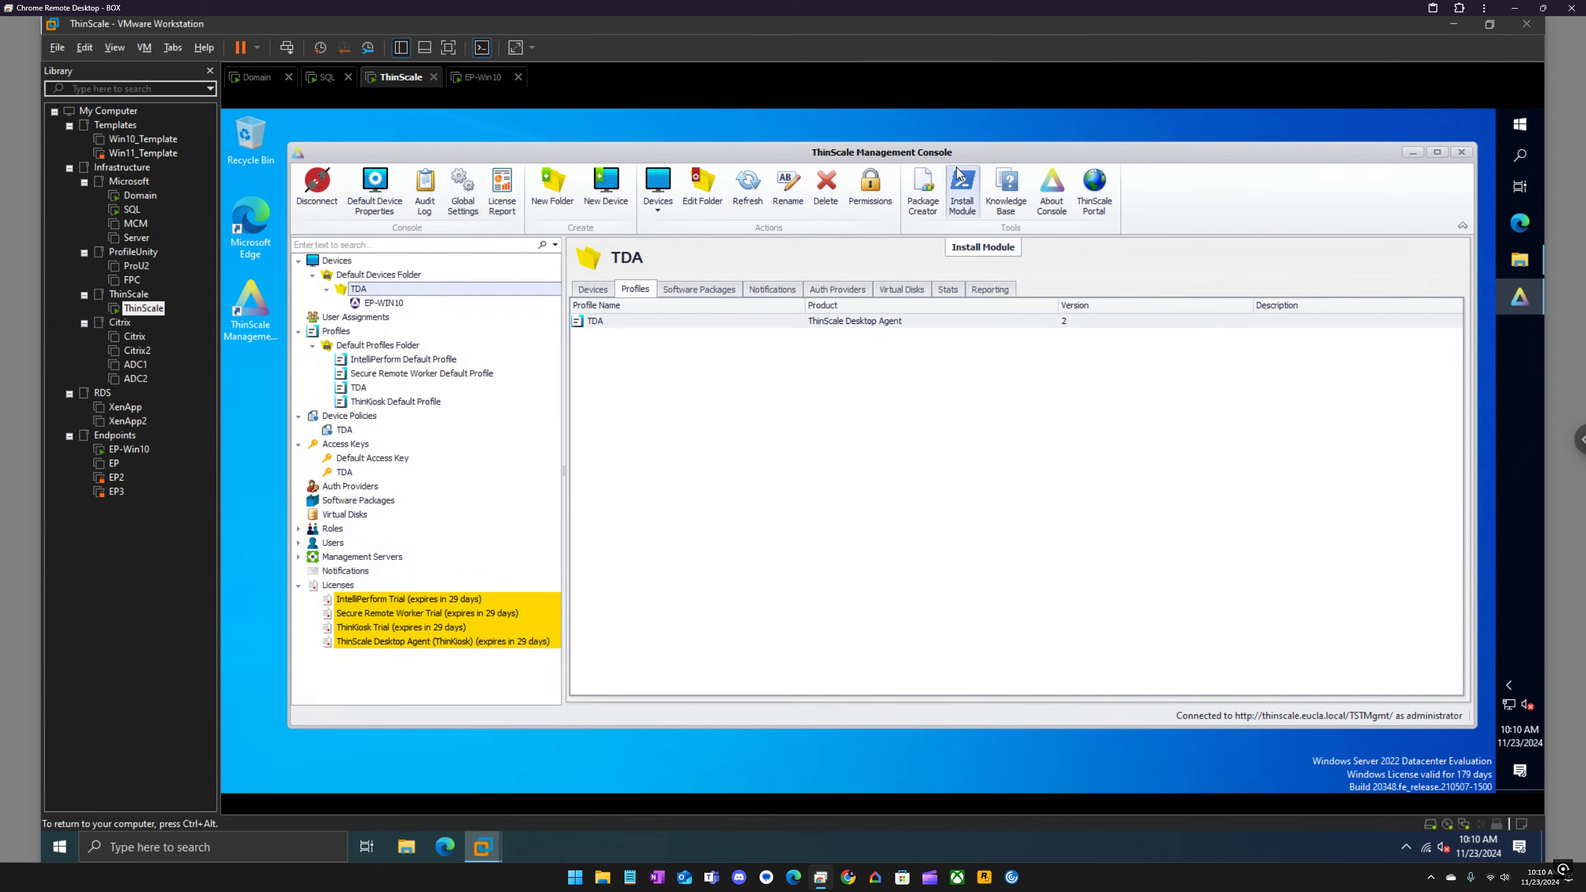
Step: Check the ThinKiosk desktop on the EP-Win10 virtual machine and return to the ThinScale virtual machine
click(478, 77)
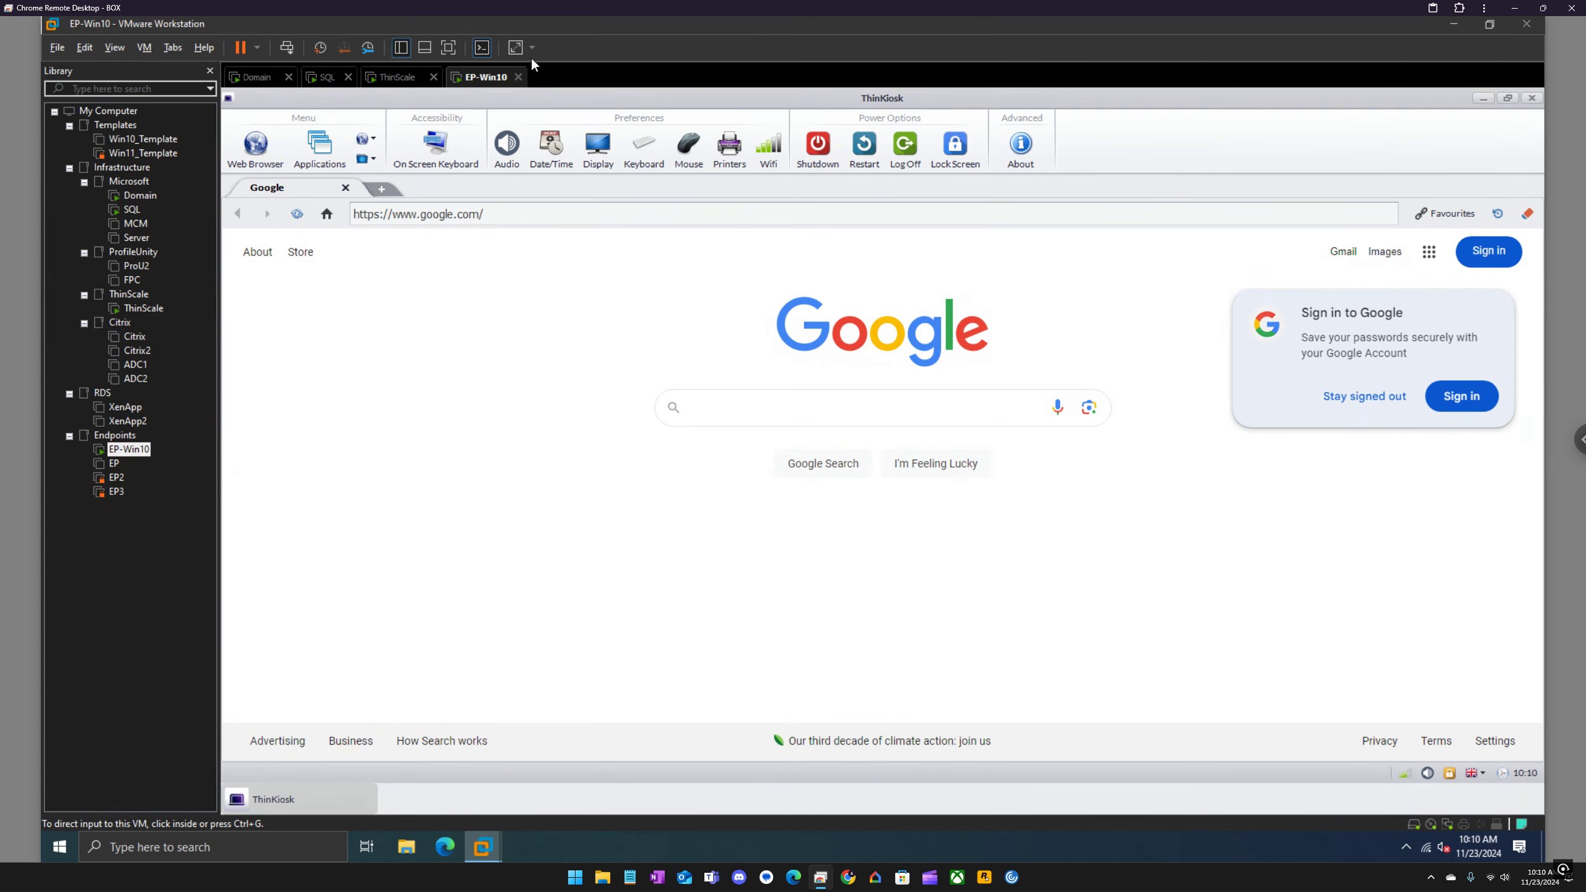
click(400, 78)
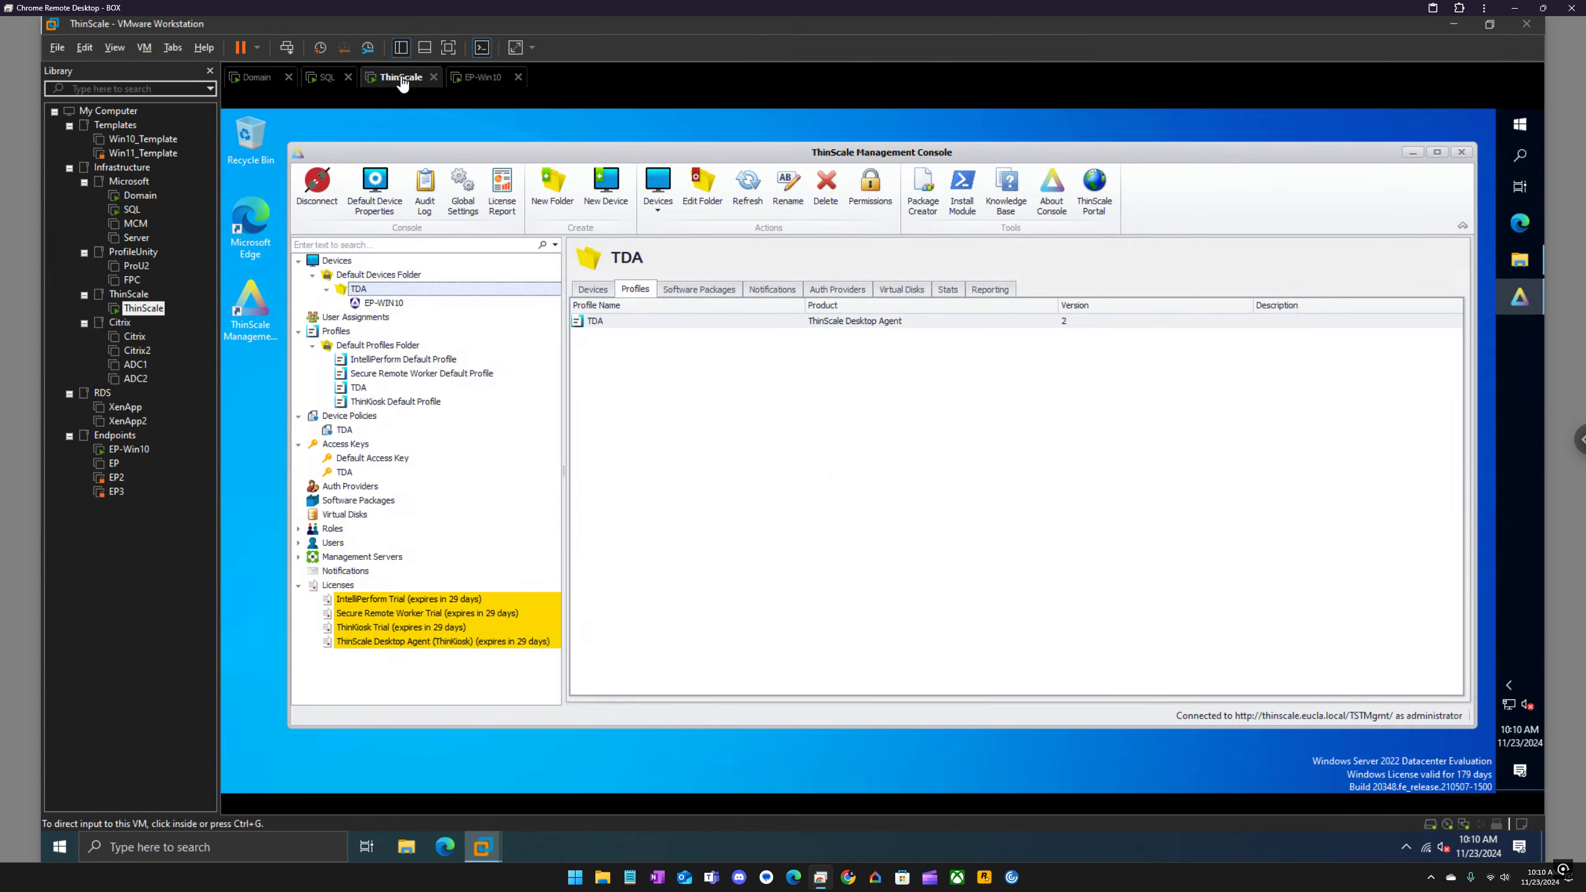